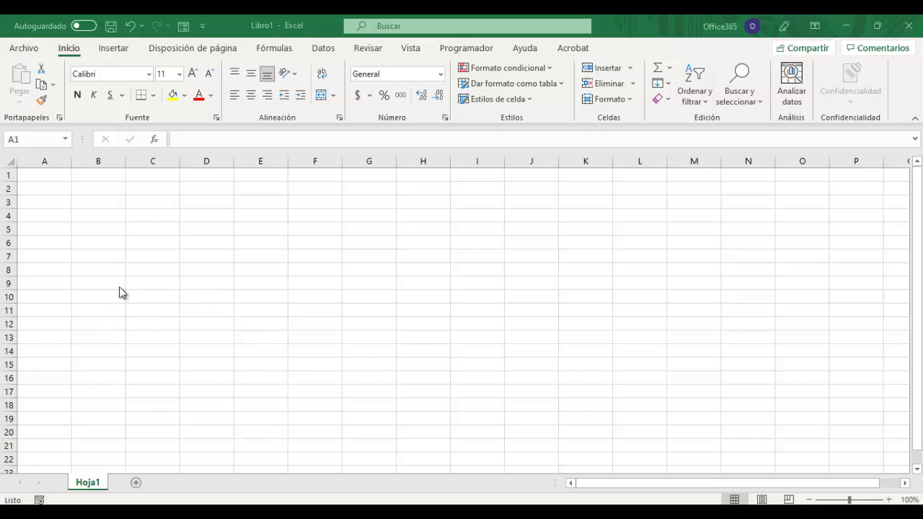
- Enter the header INSUMOS O PRODUCTOS in cell A3
left_click(44, 185)
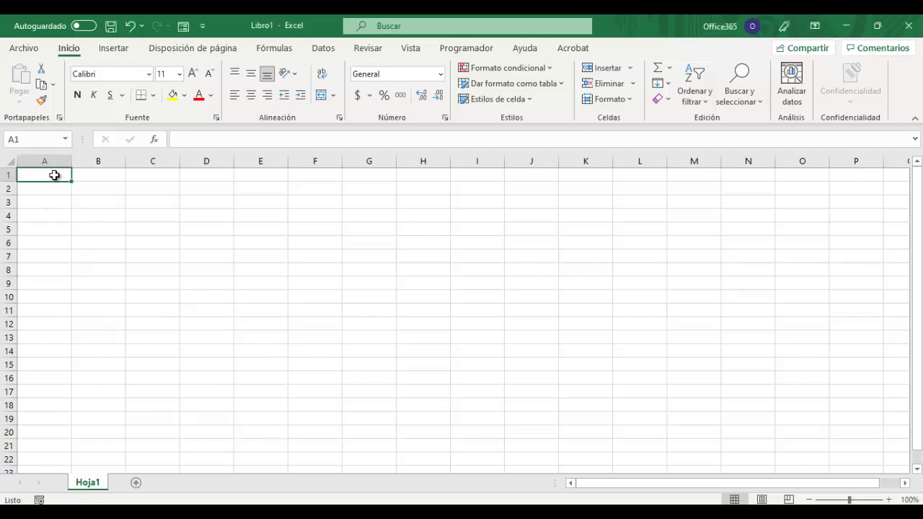
left_click(54, 203)
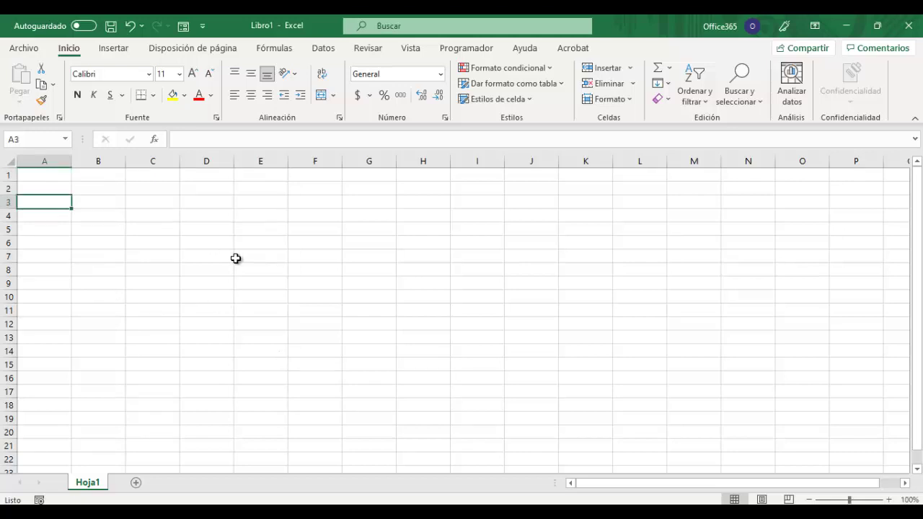
type("INSY")
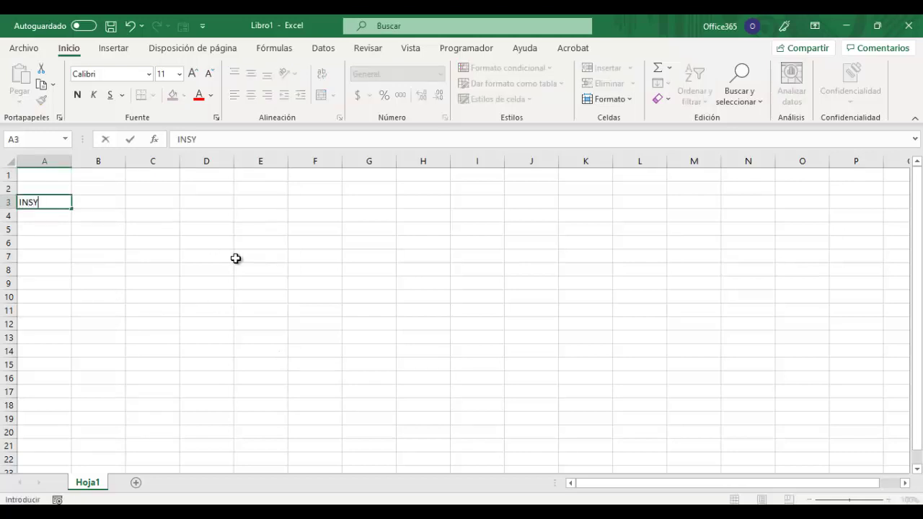
key("BackSpace")
type("UMOS O PRODUCTOS")
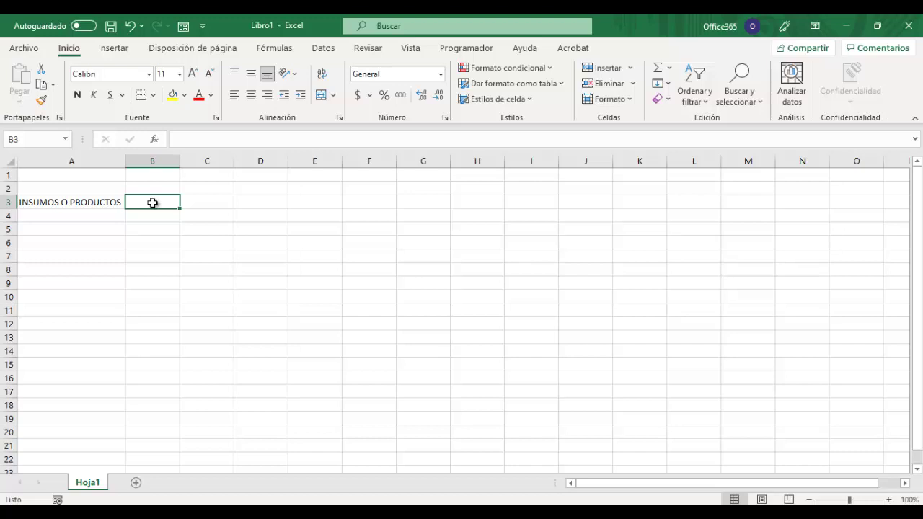
- Enter the headers FAMILIA in cell B3 and STOCK CRITICO in cell C3
type("F")
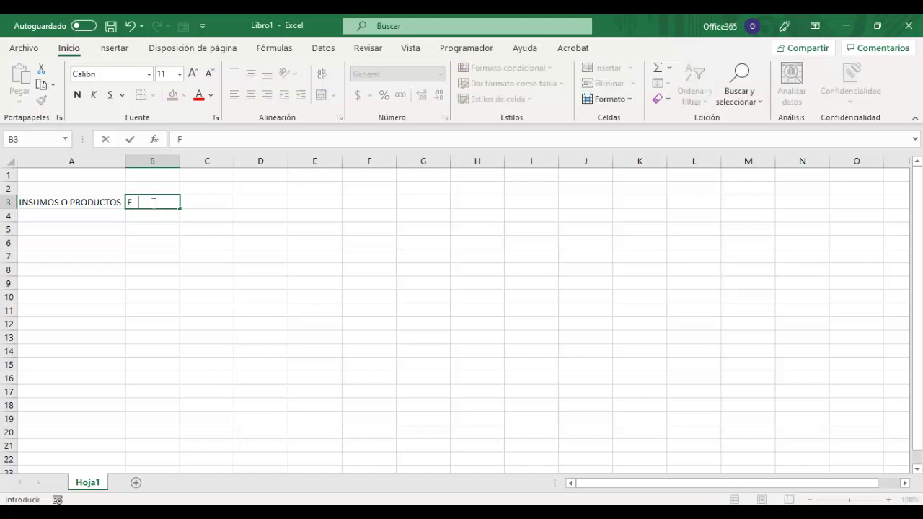
type("AMILIA")
key("Tab")
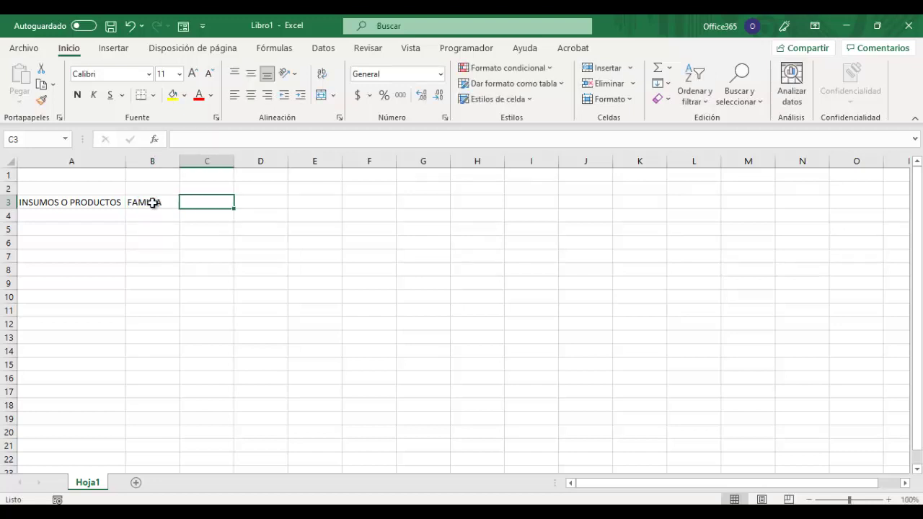
type("STOC")
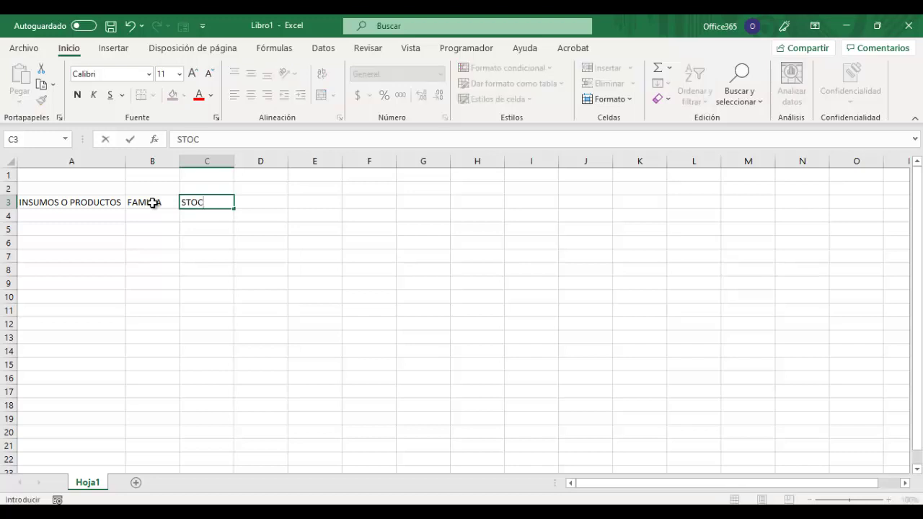
type("K CRITICO")
key("Tab")
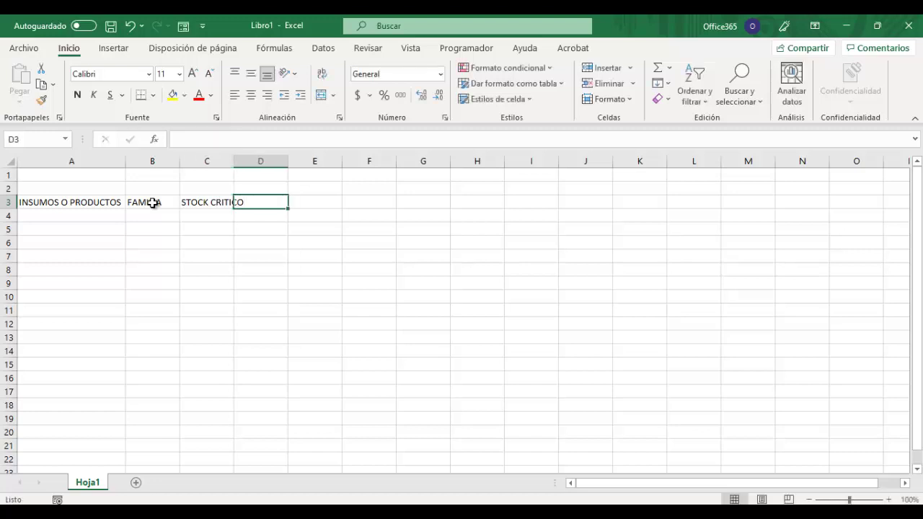
- Complete the header row with INGRESO in D3, SALIDA in E3 and STOCK in F3
type("IN")
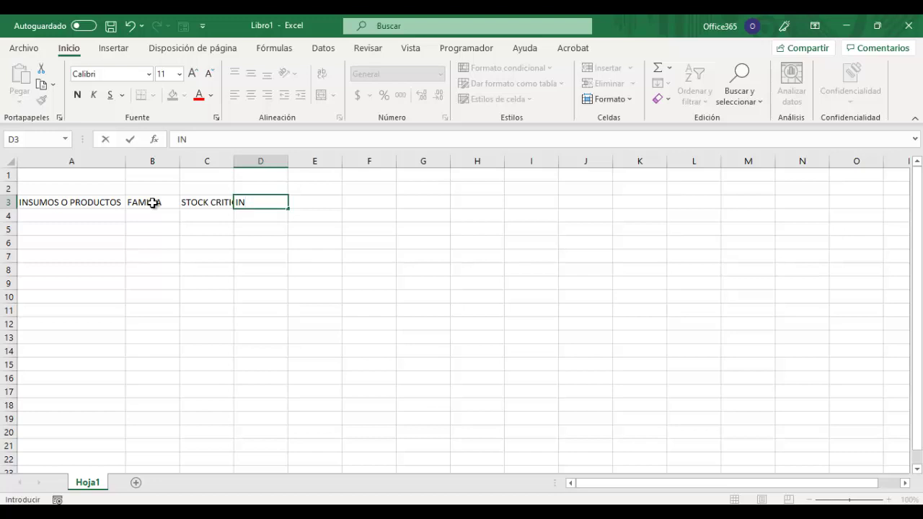
type("GRESO")
key("Tab")
type("SA")
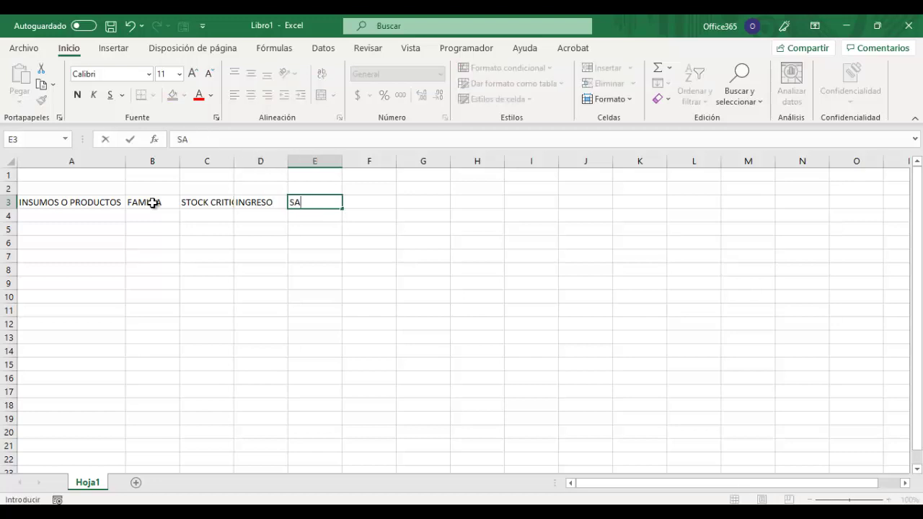
type("LIDA")
key("Tab")
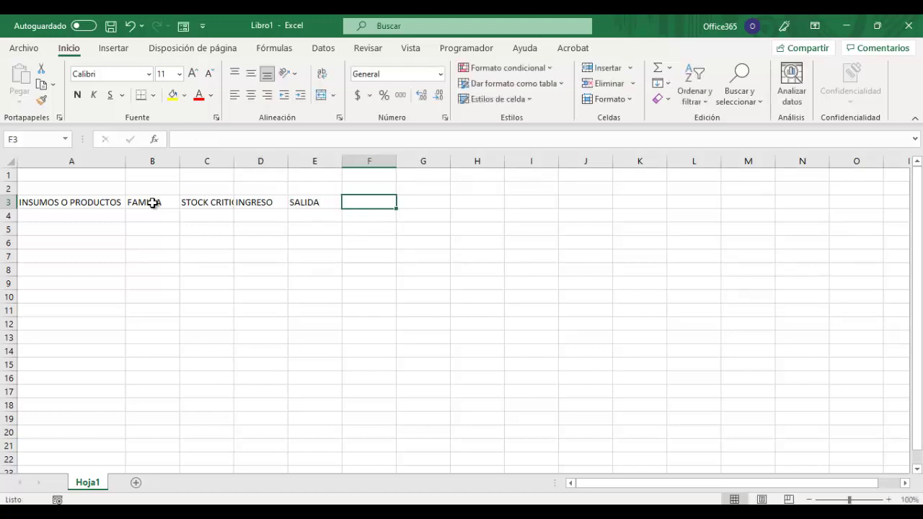
type("STOCK")
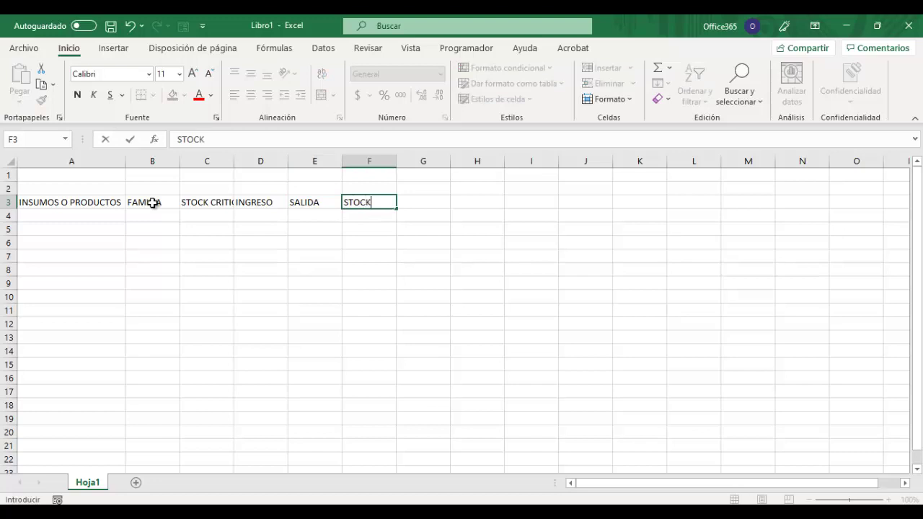
key("Return")
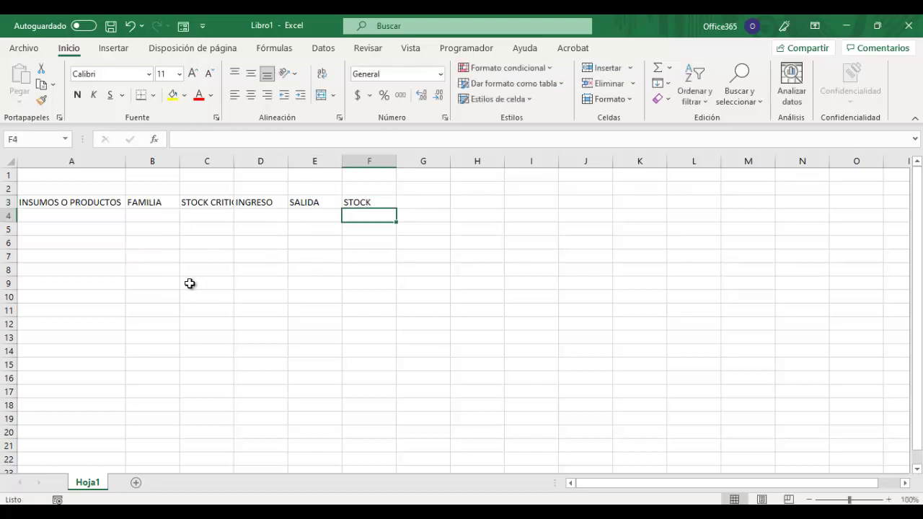
- Fit column C to its header text and widen columns A and B
double_click(234, 157)
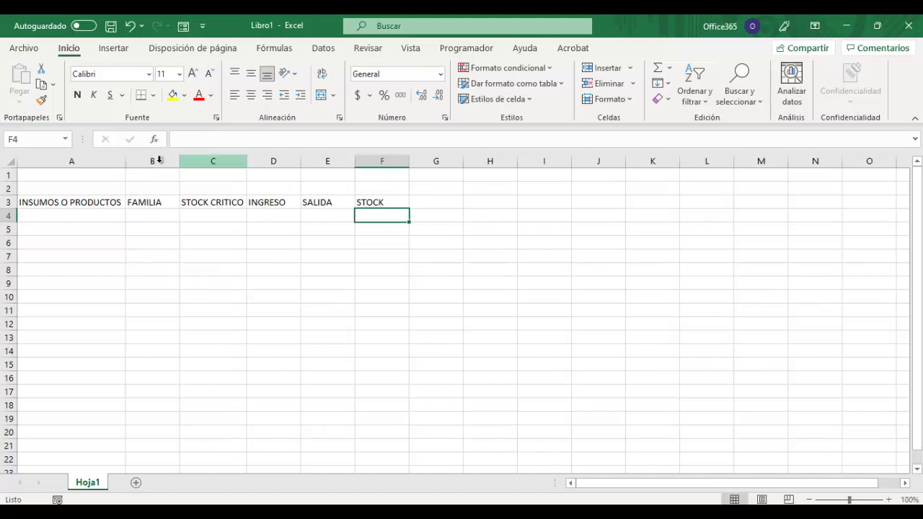
left_click_drag(160, 166, 229, 161)
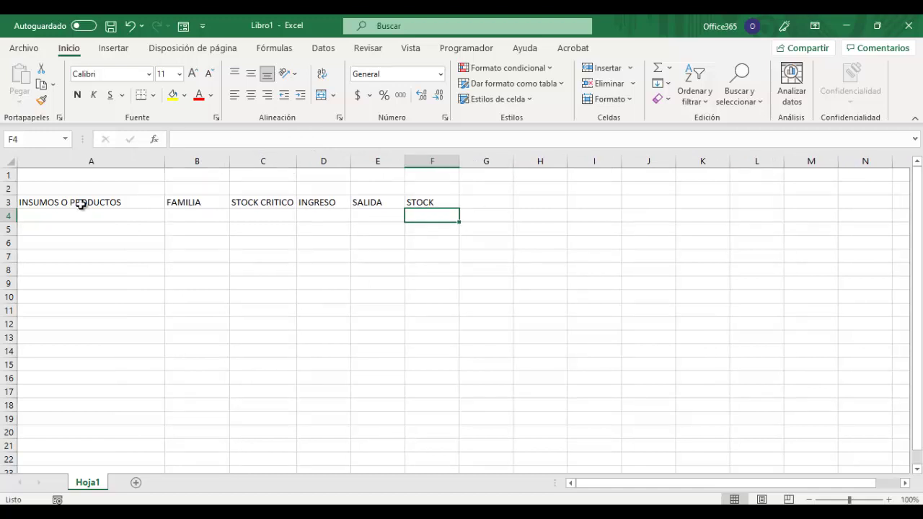
- Format the headers in A3:F3 as bold, size 10, centred horizontally and vertically
left_click_drag(52, 202, 418, 200)
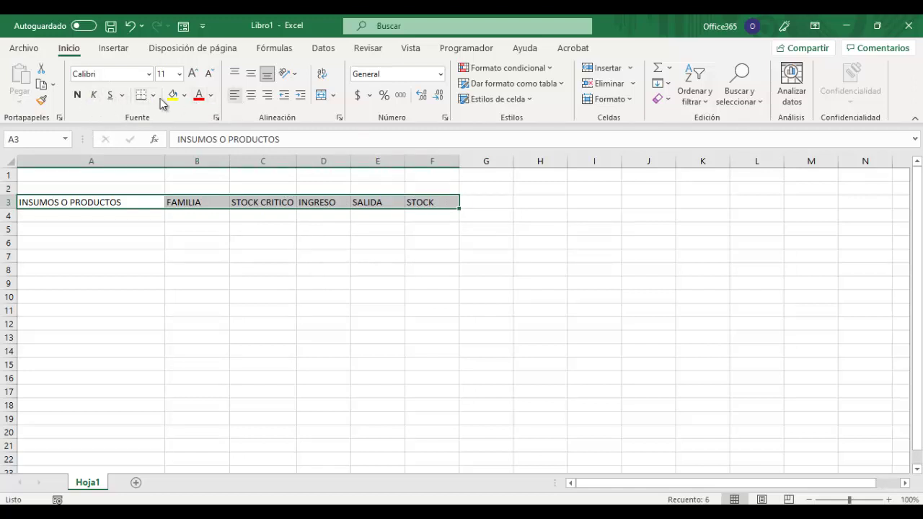
left_click(77, 97)
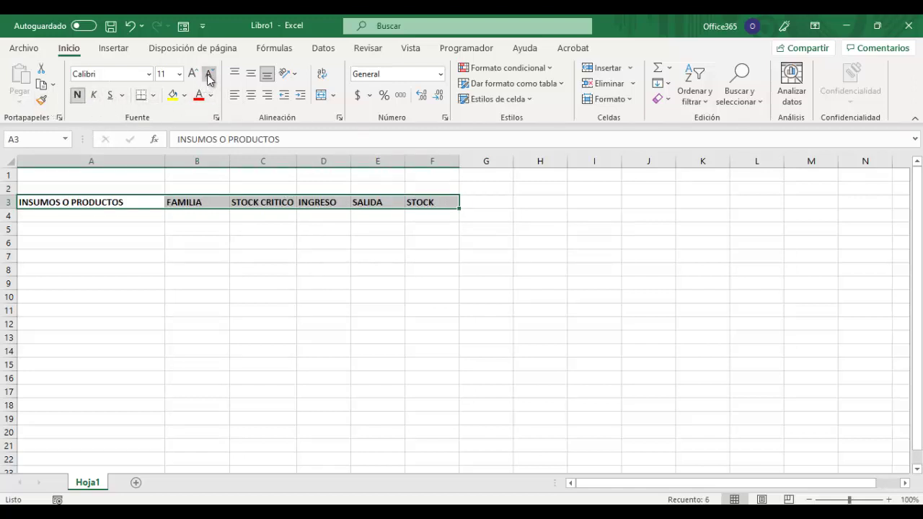
left_click(209, 74)
left_click(251, 95)
left_click_drag(287, 245, 281, 257)
- Apply all borders to the header cells A3:F3
left_click_drag(88, 201, 433, 202)
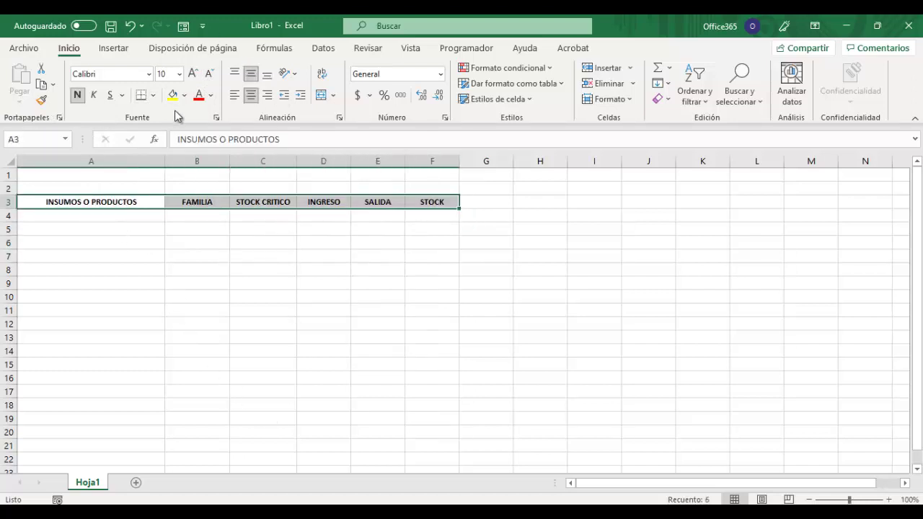
left_click(153, 96)
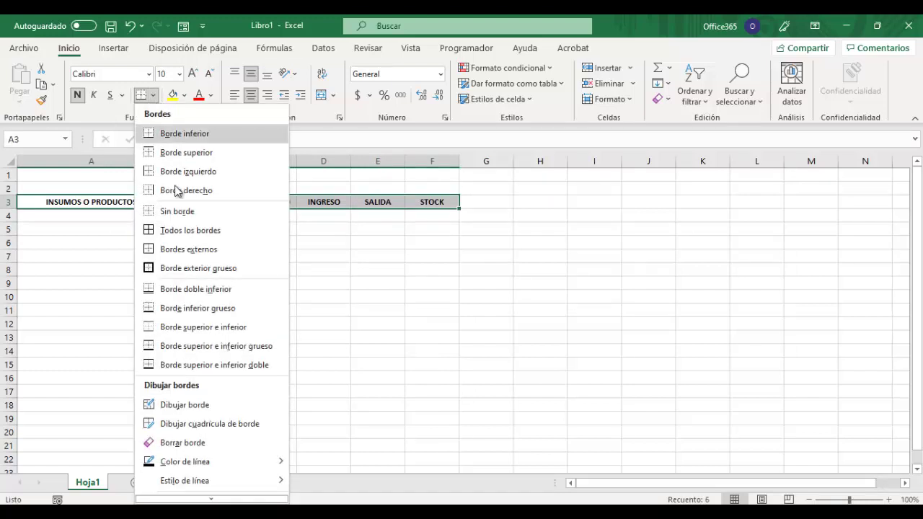
left_click(170, 230)
left_click(197, 255)
- List the products LAPICES BIC ROJO in A4 and LAPICES BIC AZUL in A5
left_click(119, 215)
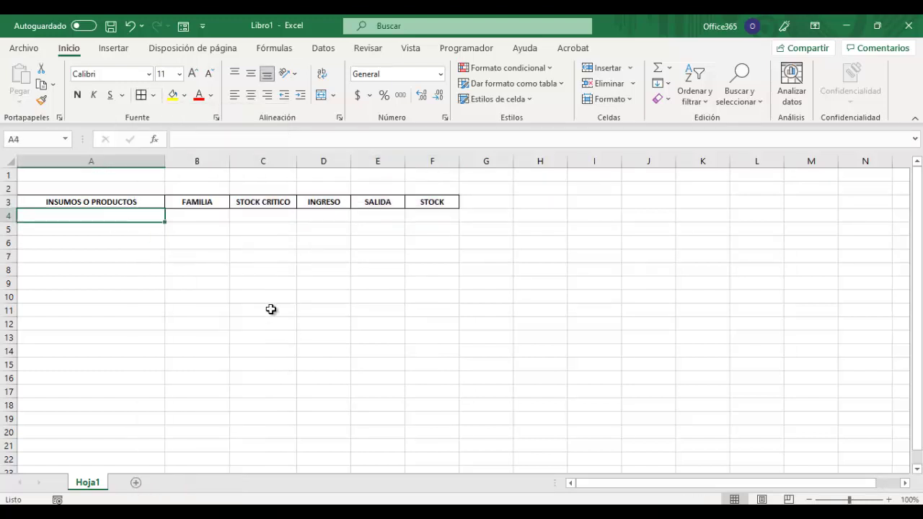
type("LAPICES")
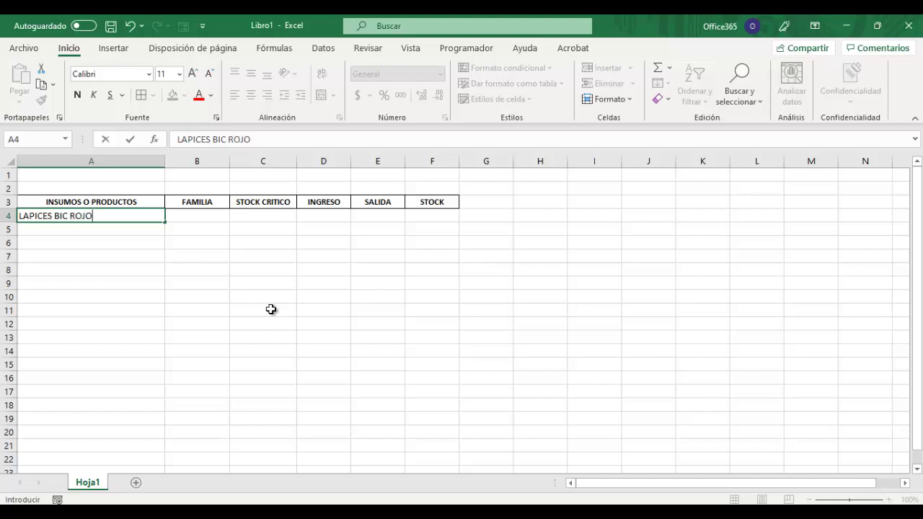
type("BIC ROJO")
key("Return")
type("LAPICES")
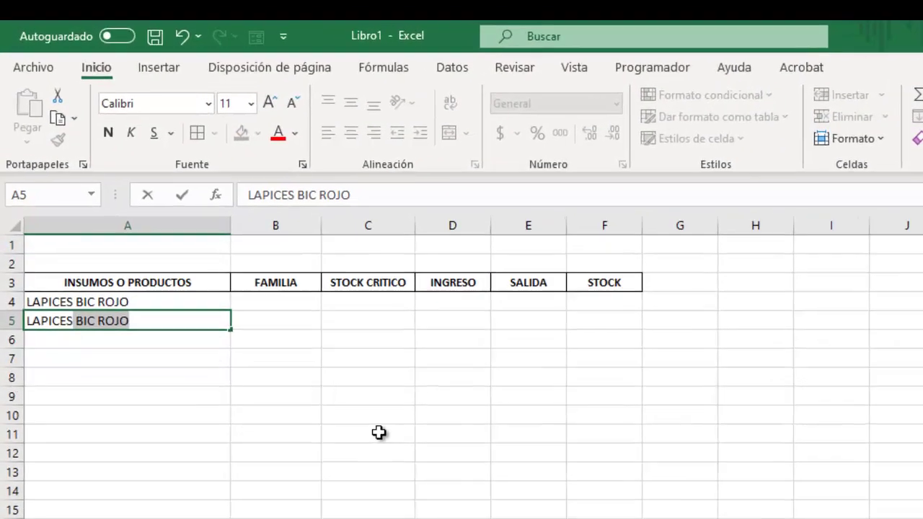
type(" BIC AZUL")
key("Return")
- Enter CUADERNO UNIVERSITARIO 100 HOJAS in A6 and fit column A to its contents
type("CUADER")
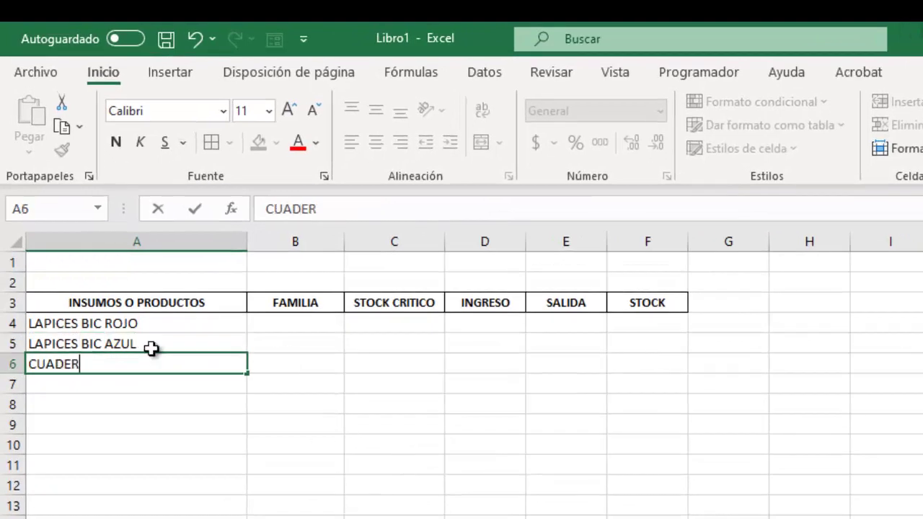
type("NO UNIVERSITARIO 100 HOJAS")
key("Return")
double_click(246, 241)
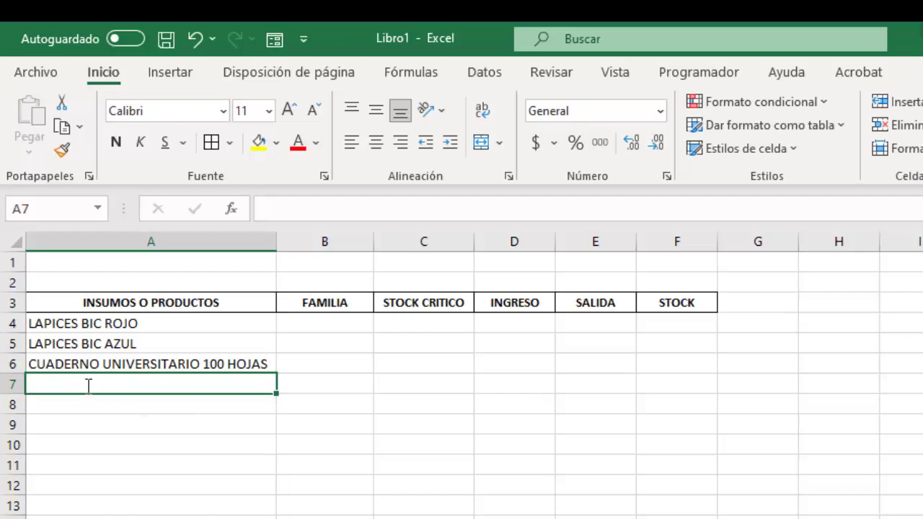
- Add CUADERNO UNIVERSITARIO200 HOJAS in A7 by reusing the product name above with 200 instead of 100
type("C")
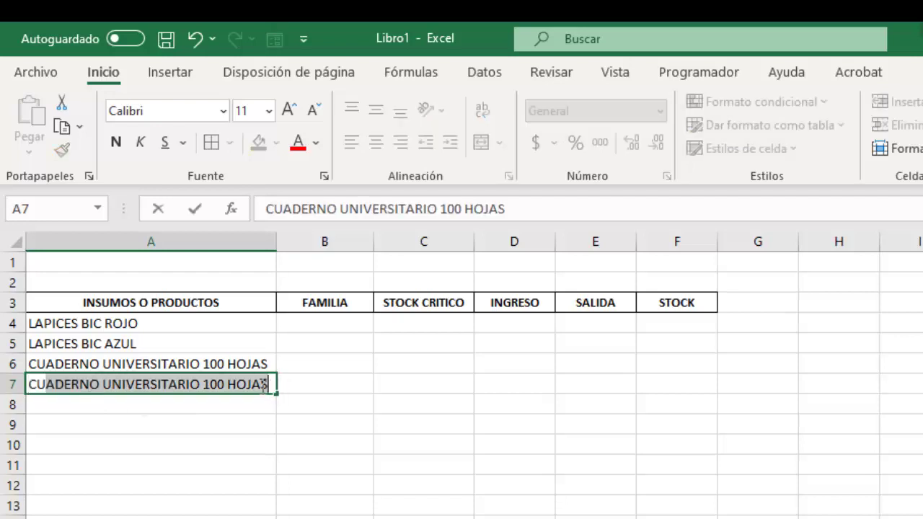
left_click_drag(201, 384, 208, 384)
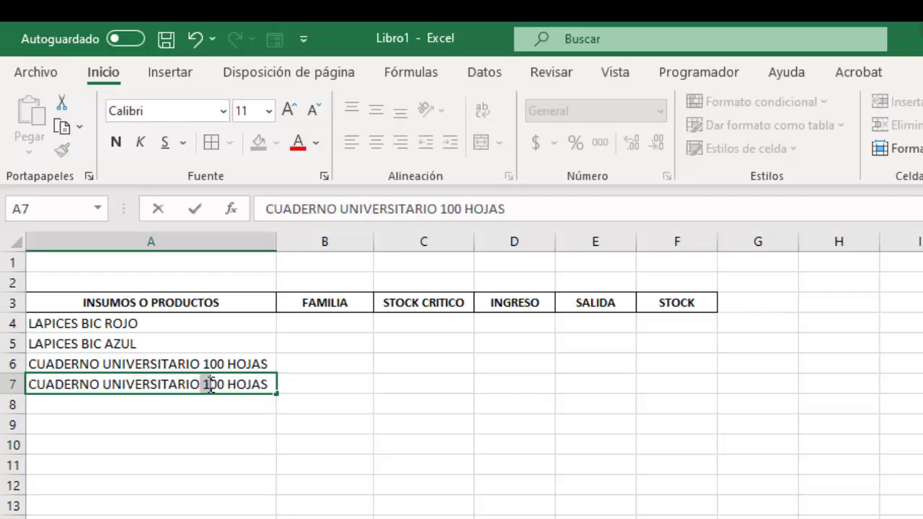
type("2")
key("Return")
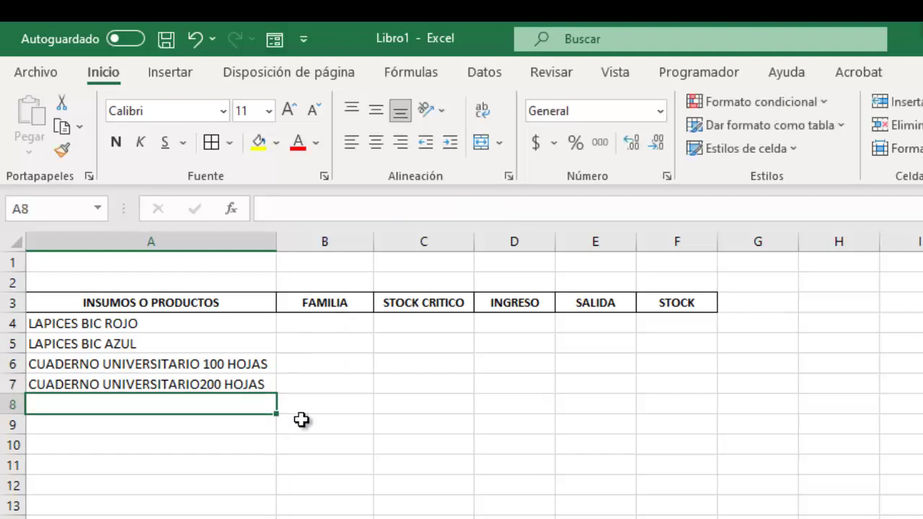
- Assign the family LAPICES to both pencil products in B4 and B5
left_click(334, 324)
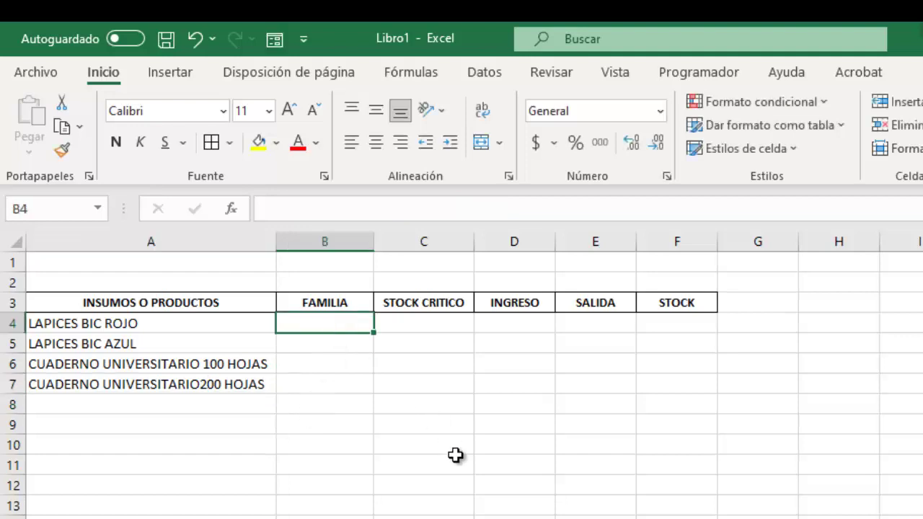
type("LAPI")
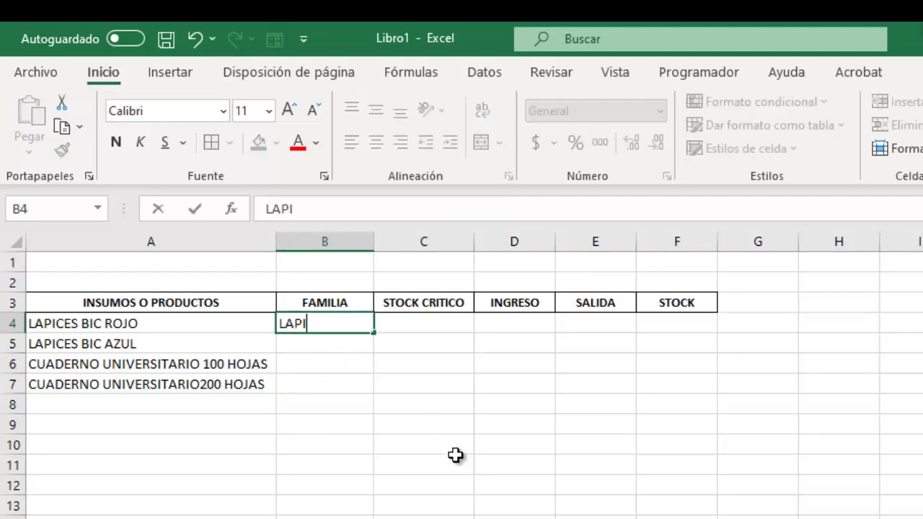
type("CES")
key("Return")
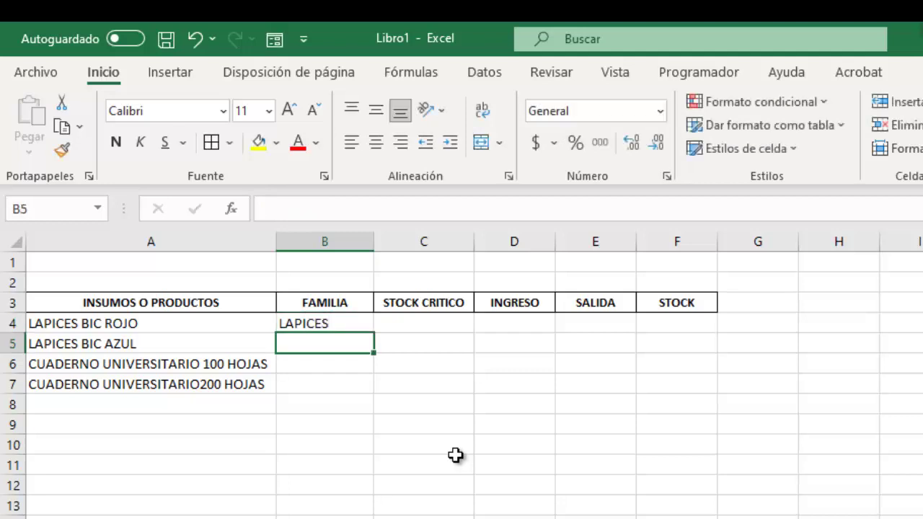
type("LAPICES")
key("Return")
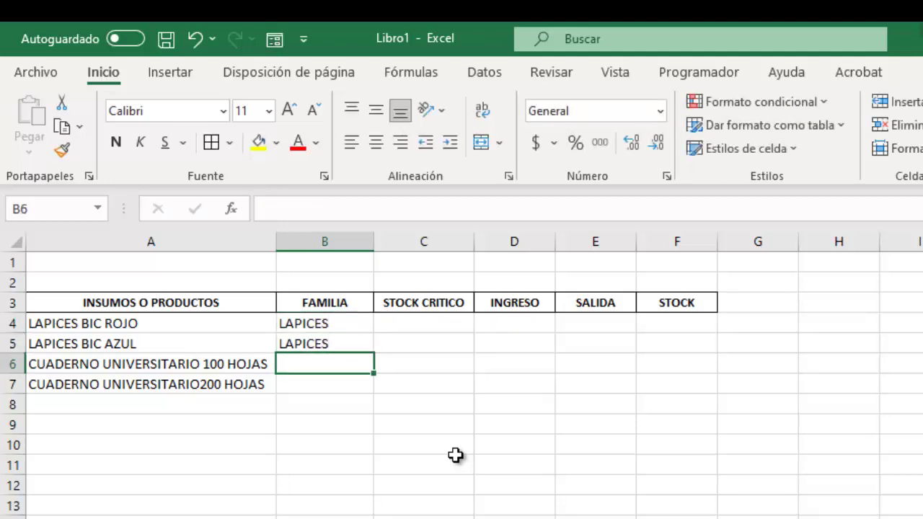
- Assign the family CUADERNOS to both notebook products in B6 and B7
type("CUADER")
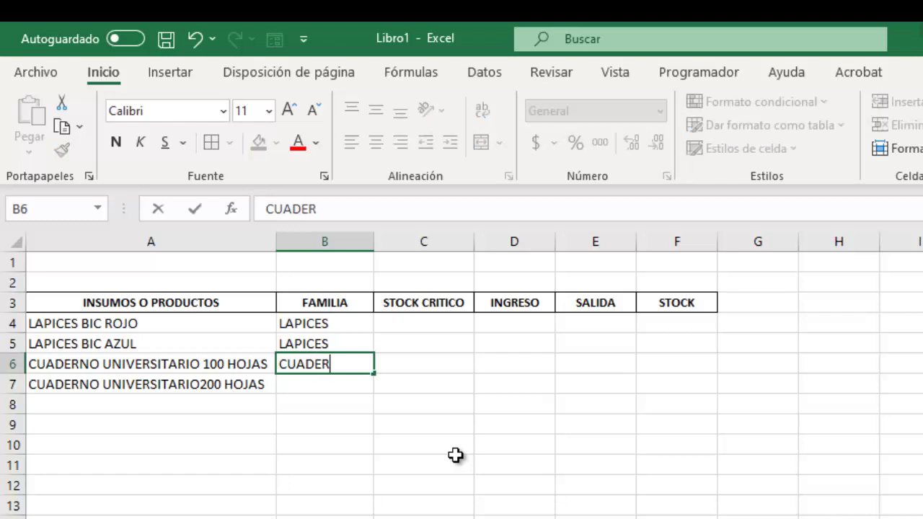
type("NOS")
key("Return")
type("CUADERNOS")
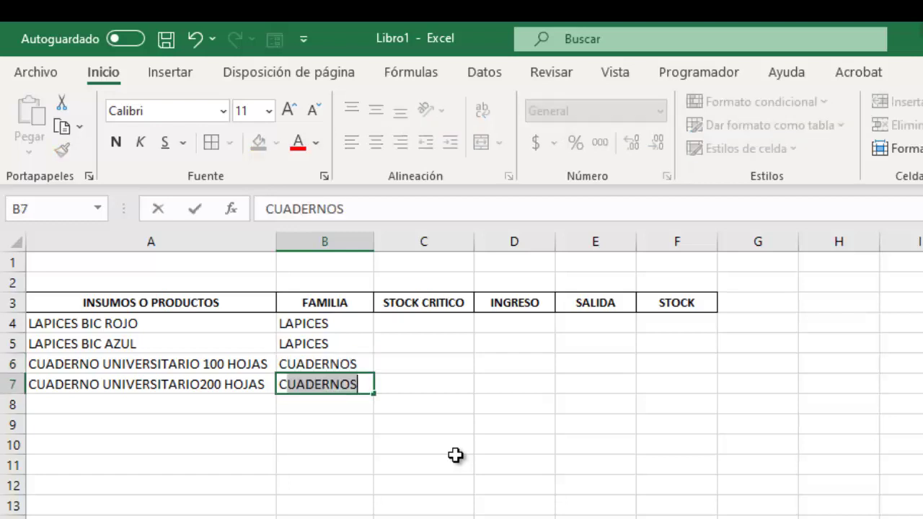
left_click(481, 480)
- Enter the critical stock values 10, 20, 12 and 5 in C4 through C7
left_click(428, 325)
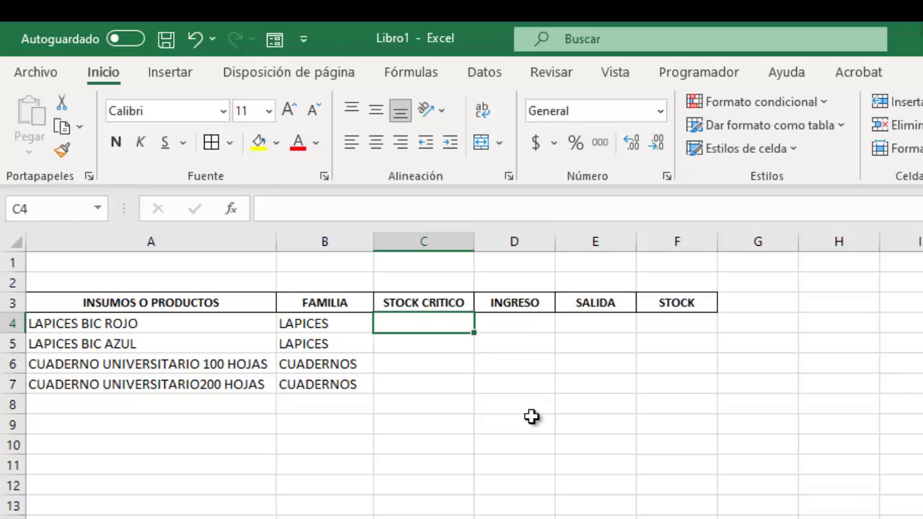
type("10")
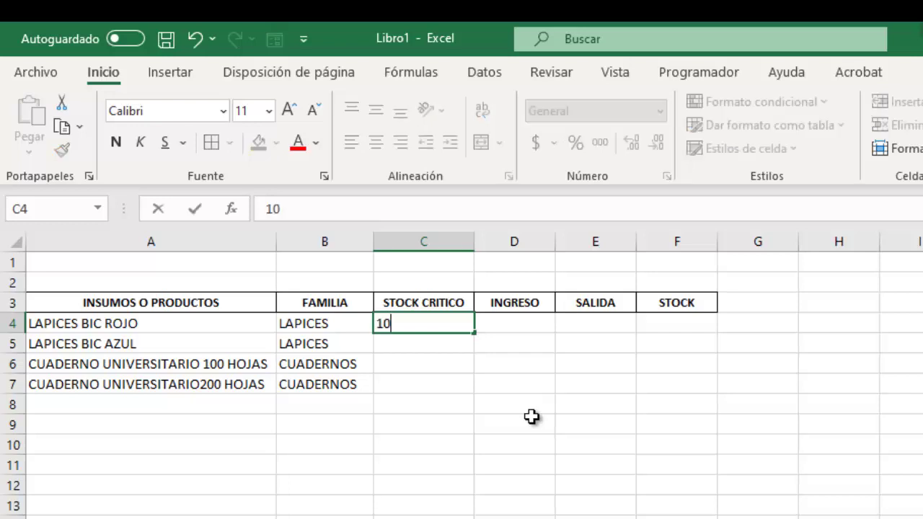
key("Return")
type("20")
key("Return")
type("12")
key("Return")
type("5")
key("Return")
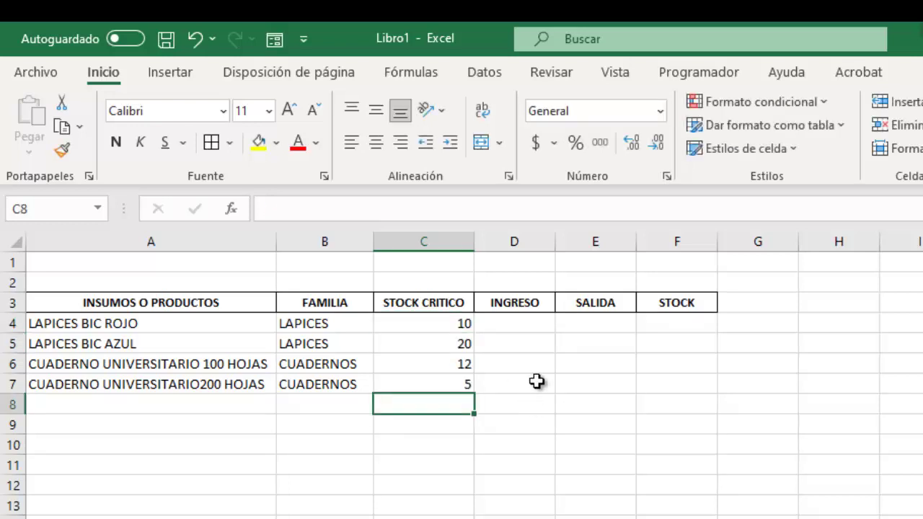
left_click_drag(530, 320, 535, 386)
mouse_move(608, 324)
left_mouse_down()
mouse_move(607, 361)
mouse_move(593, 379)
left_mouse_up()
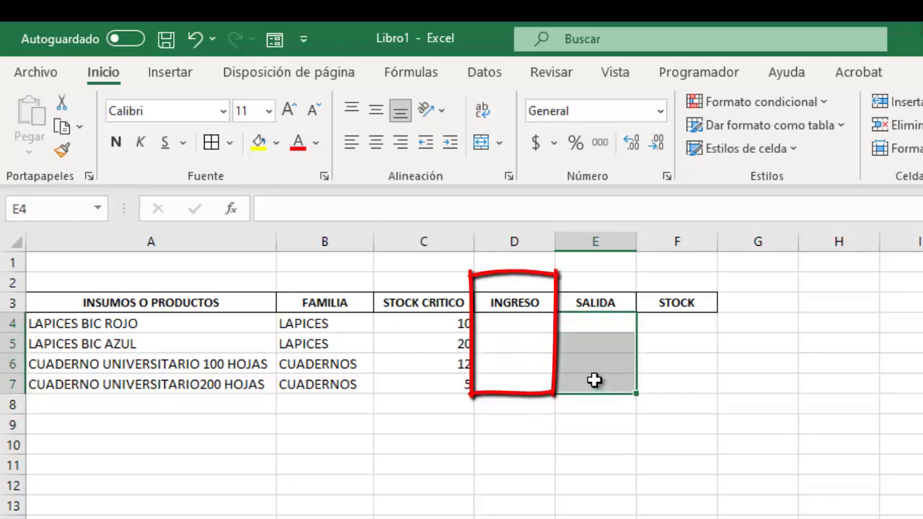
left_click(527, 324)
left_click(590, 324)
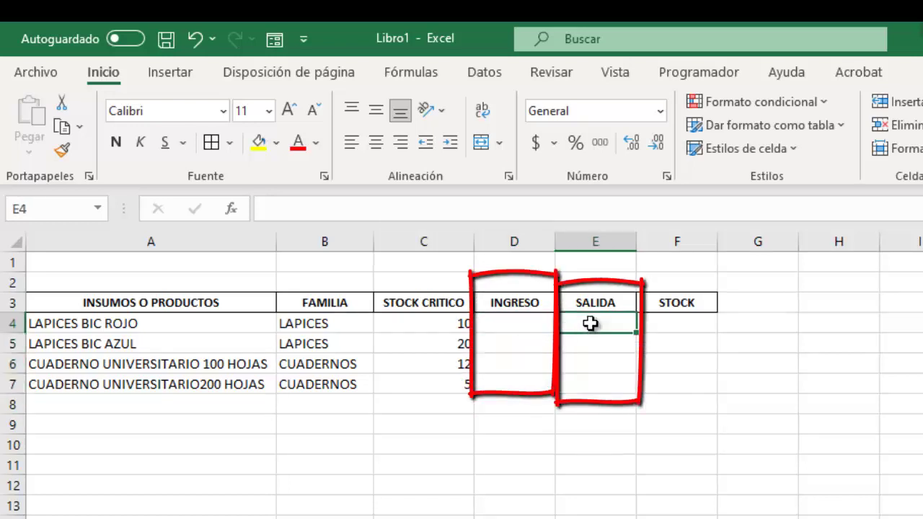
left_click(545, 324)
left_click(662, 323)
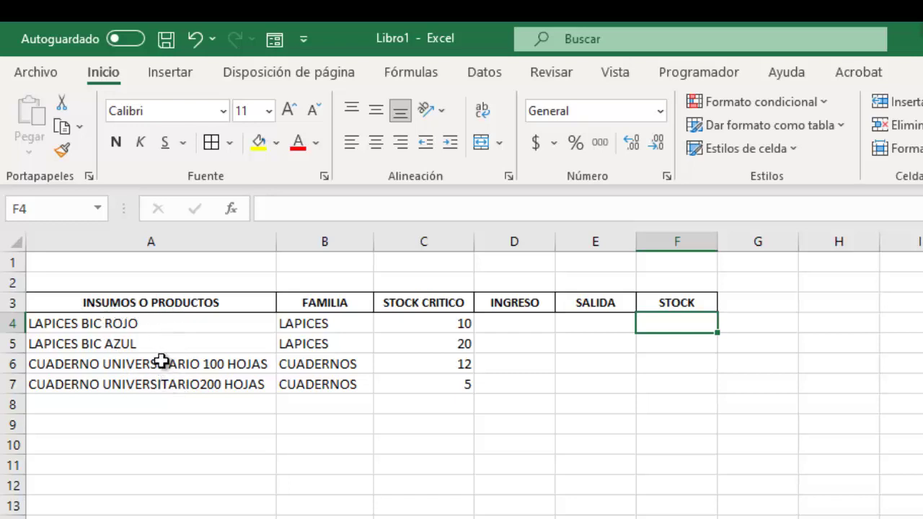
- Convert the range A3:F7 into a table with headers
left_click_drag(121, 302, 663, 381)
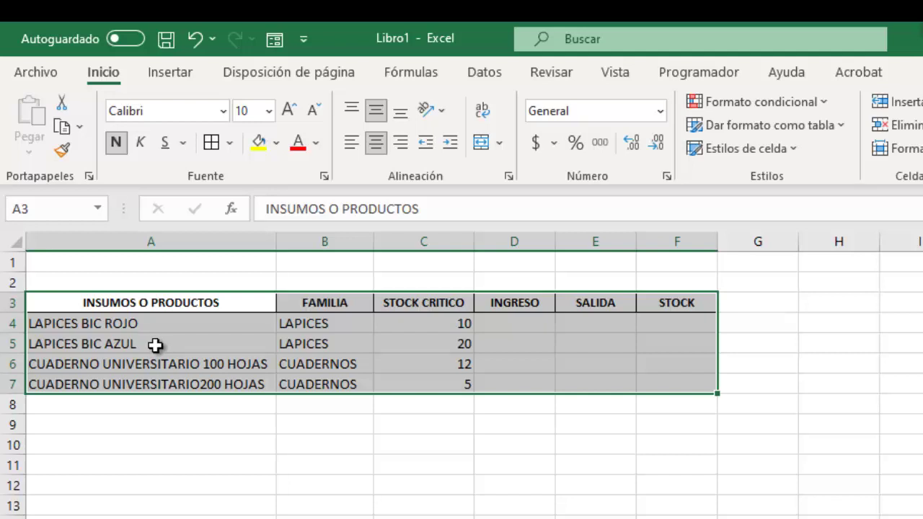
left_click(218, 338)
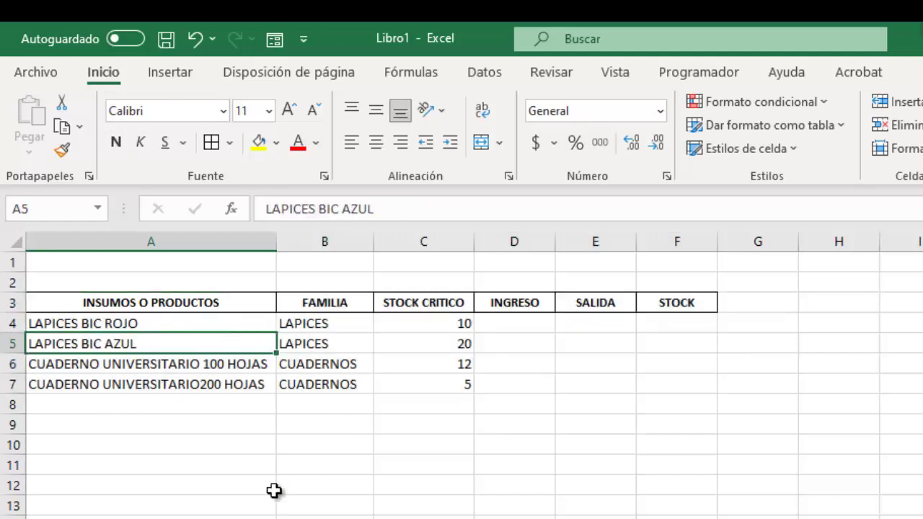
left_click(170, 72)
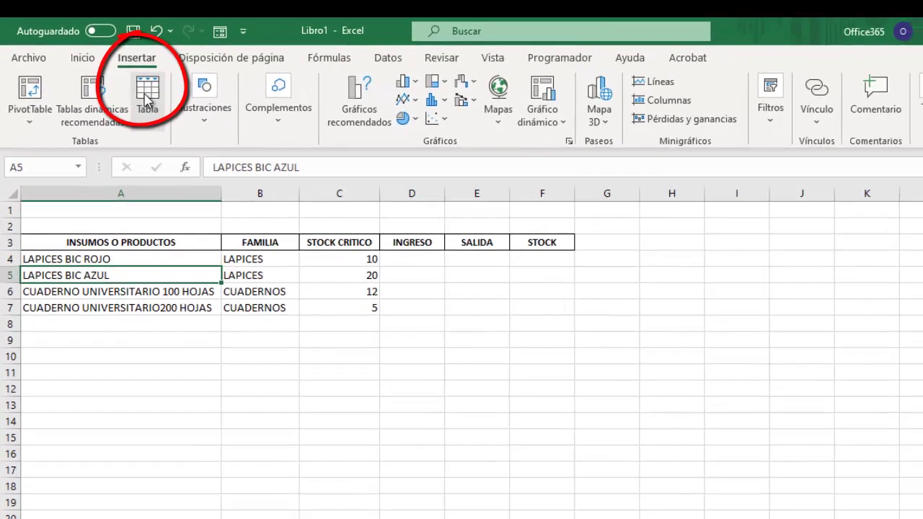
left_click(181, 112)
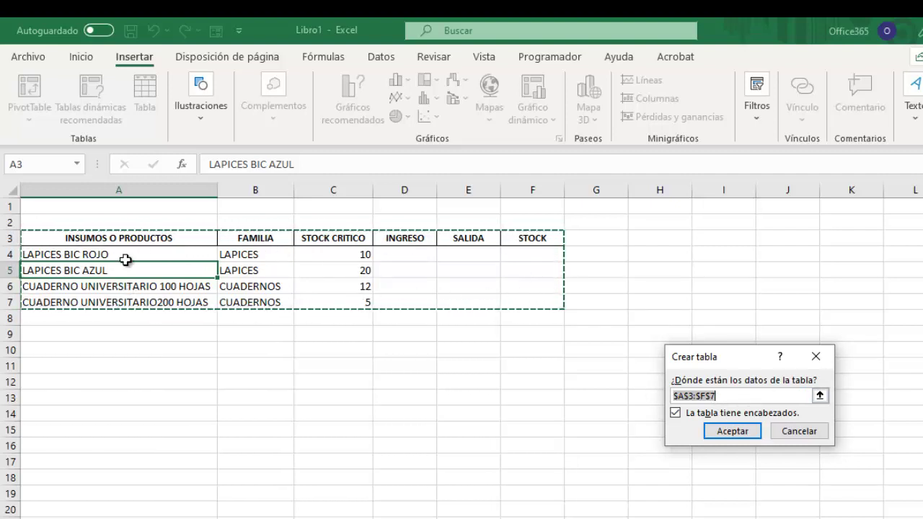
left_click(733, 431)
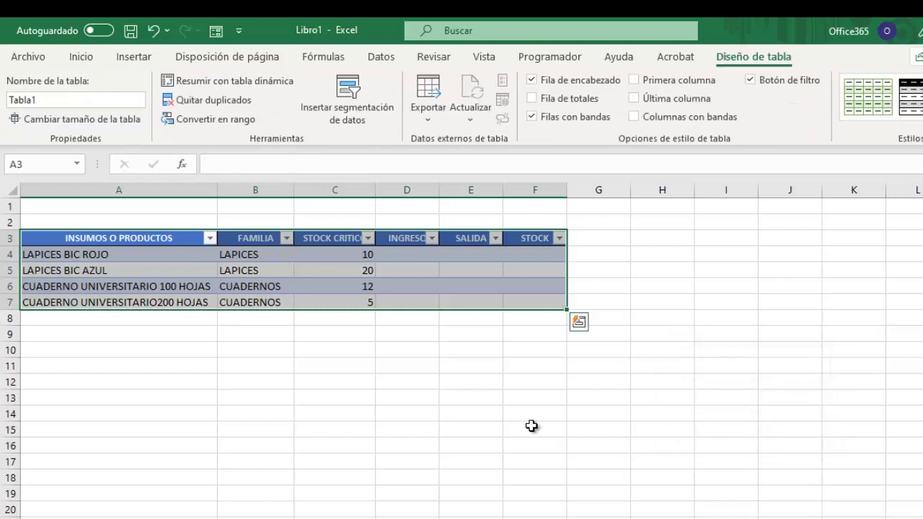
left_click(533, 428)
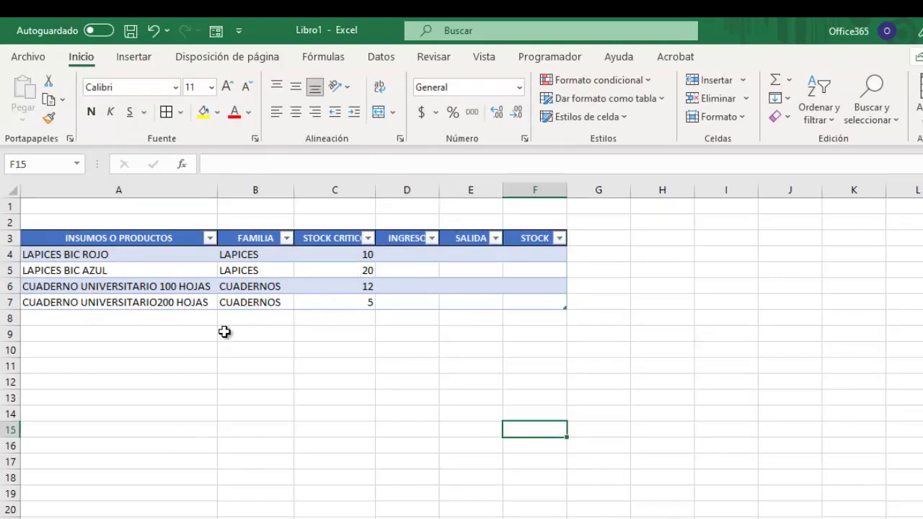
- Rename the product table as PRODUCTOS
left_click(180, 272)
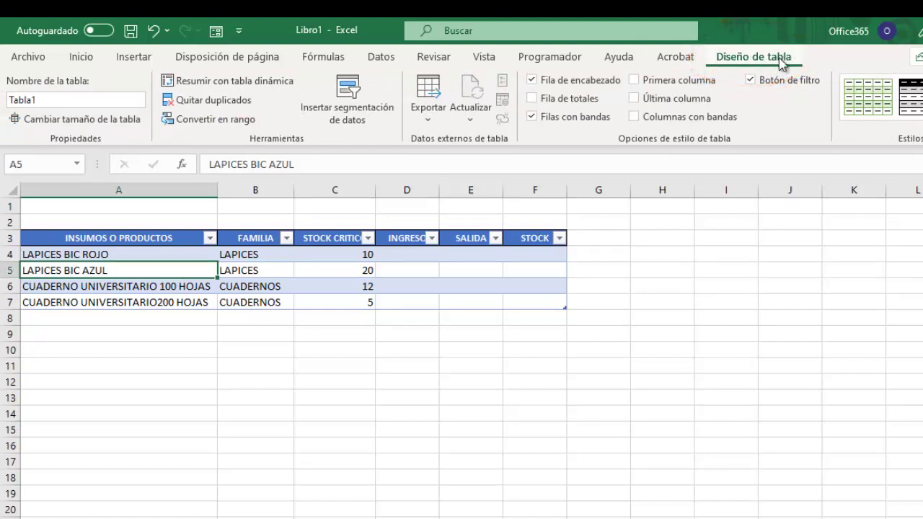
left_click(61, 97)
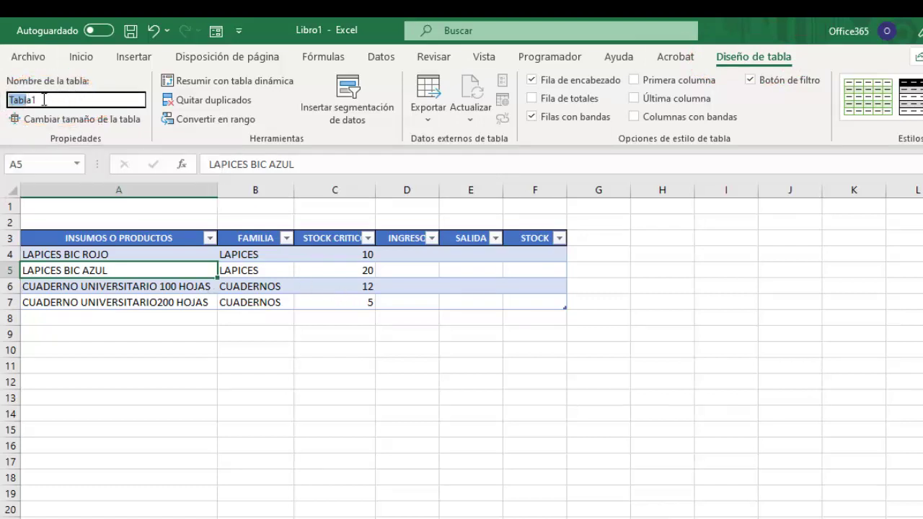
left_click(44, 100)
double_click(22, 99)
type("PRODUCTOS")
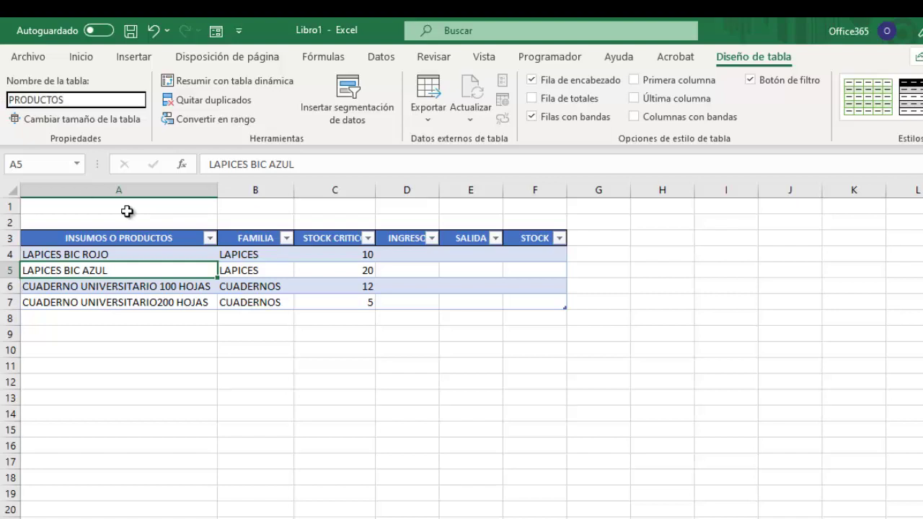
key("Return")
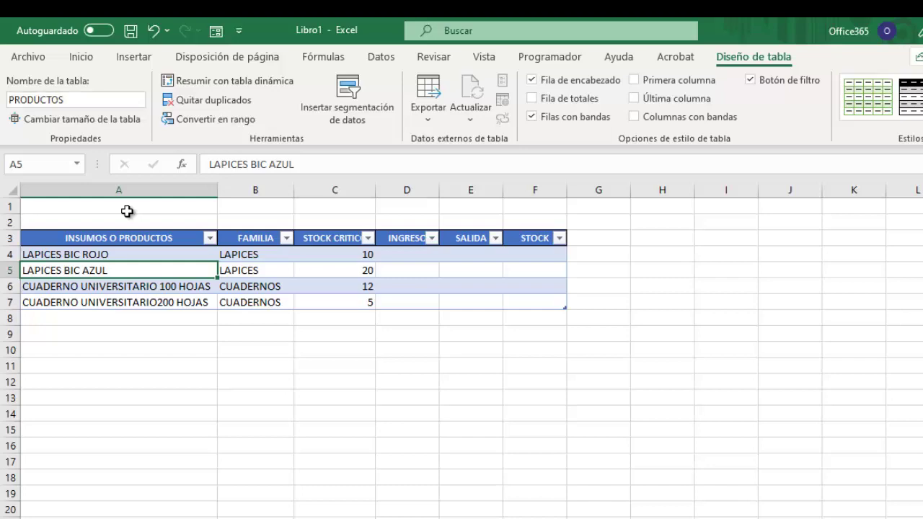
- Check the table's name by jumping to the PRODUCTOS range from an empty cell
left_click(163, 360)
left_click(141, 281)
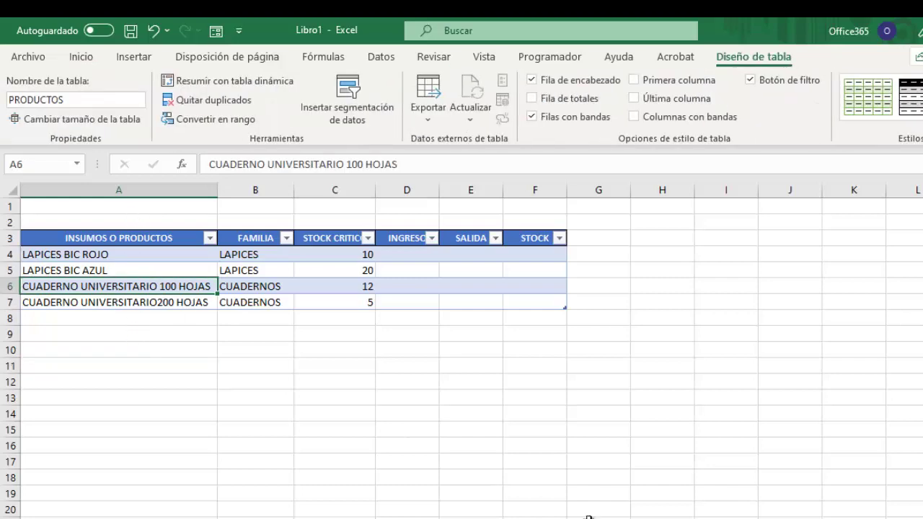
key("ctrl+End")
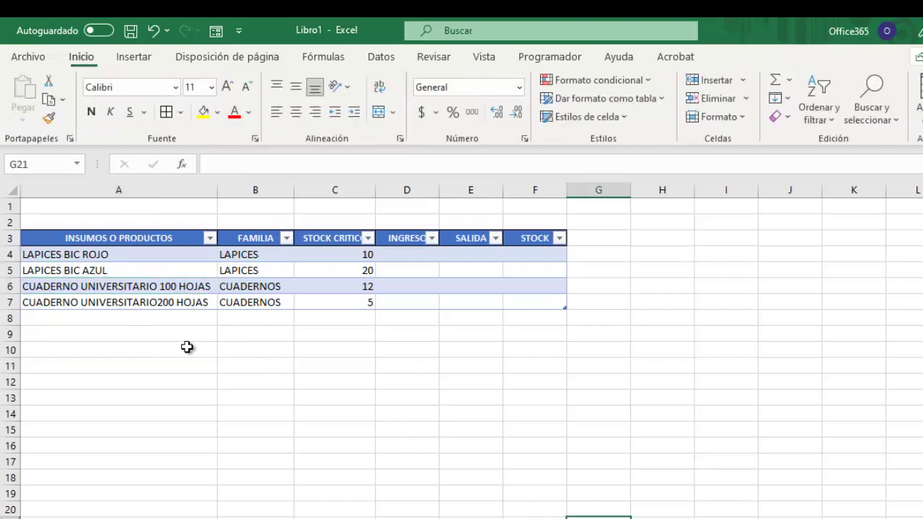
left_click(76, 165)
left_click(46, 184)
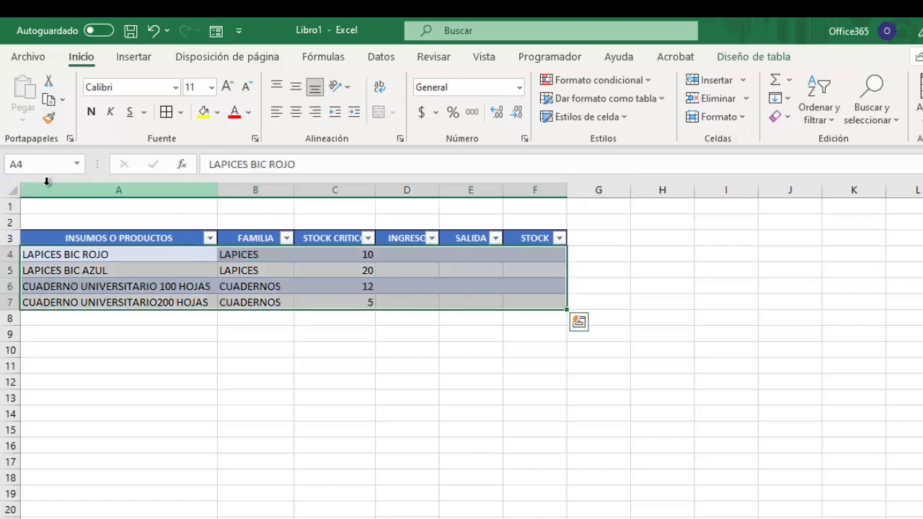
- Rename the worksheet containing the product table as PRODUCTOS
double_click(97, 483)
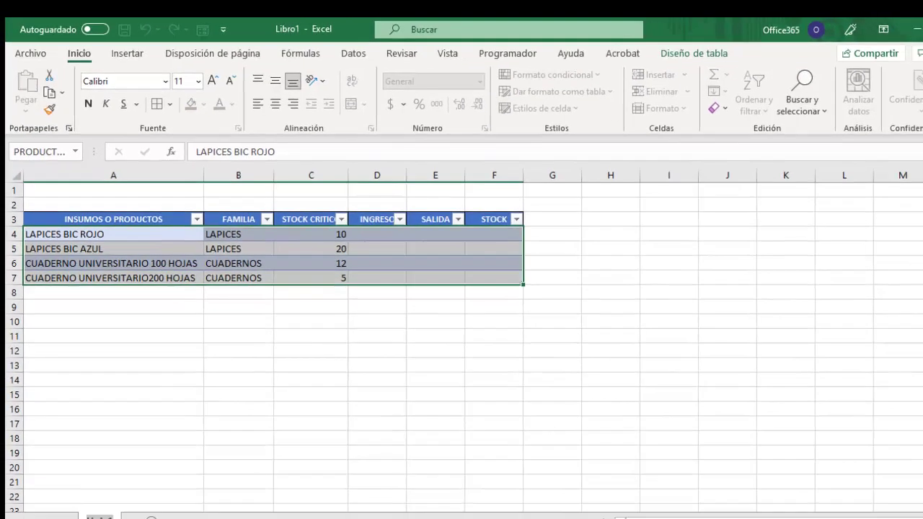
type("PRODUCTOS")
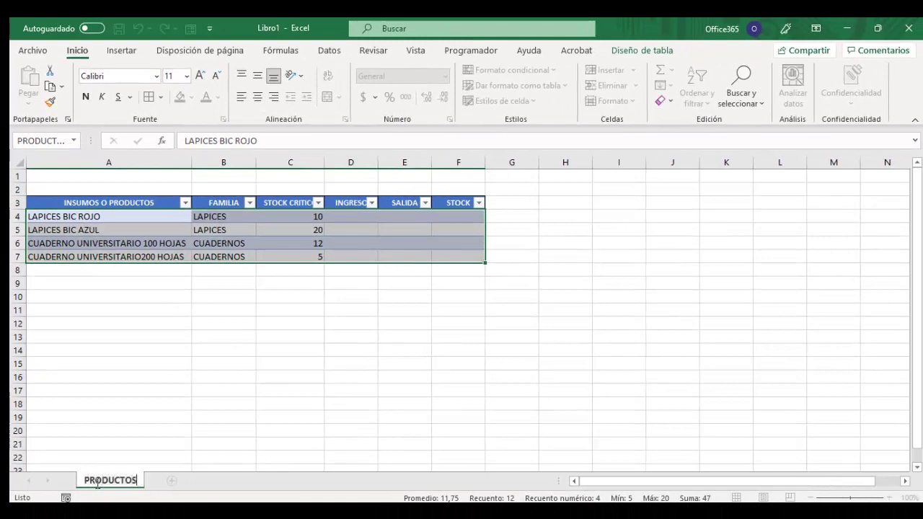
key("Return")
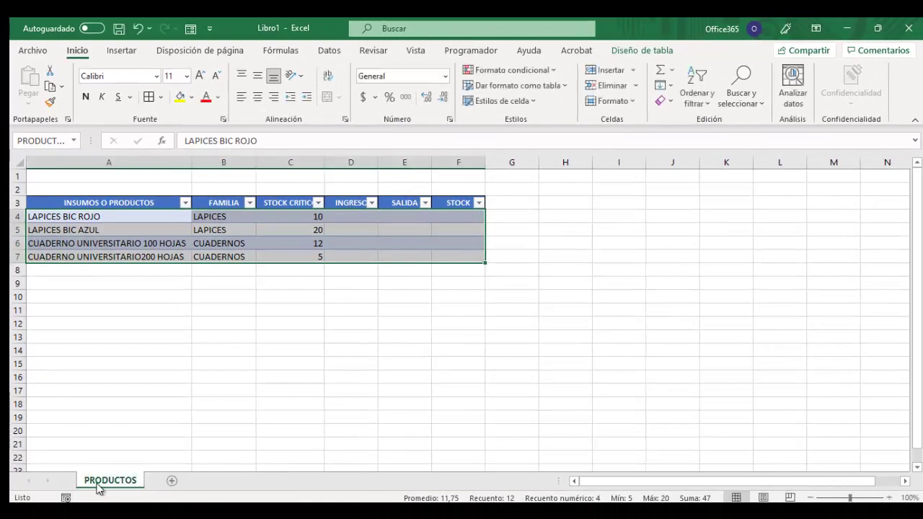
left_click(342, 417)
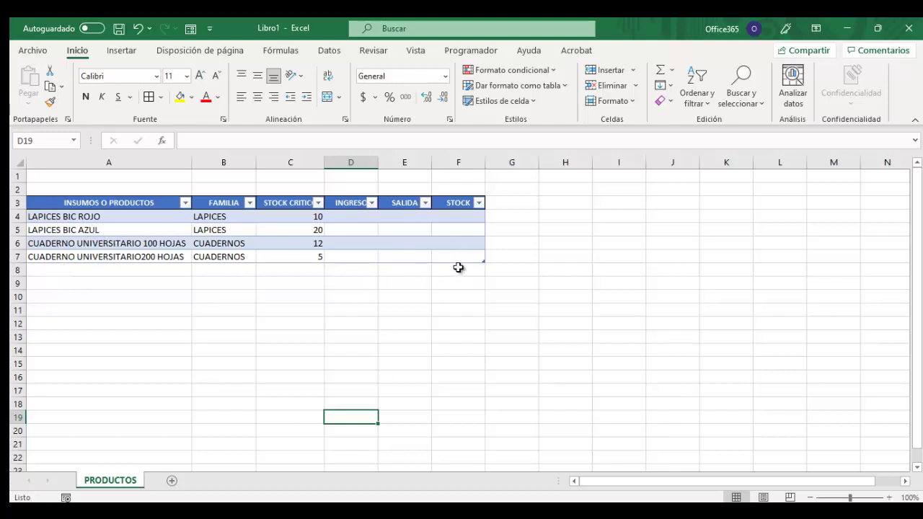
- Add the product GOMA DE BORRAR CHICA in A8, directly below the table's last row
left_click(89, 269)
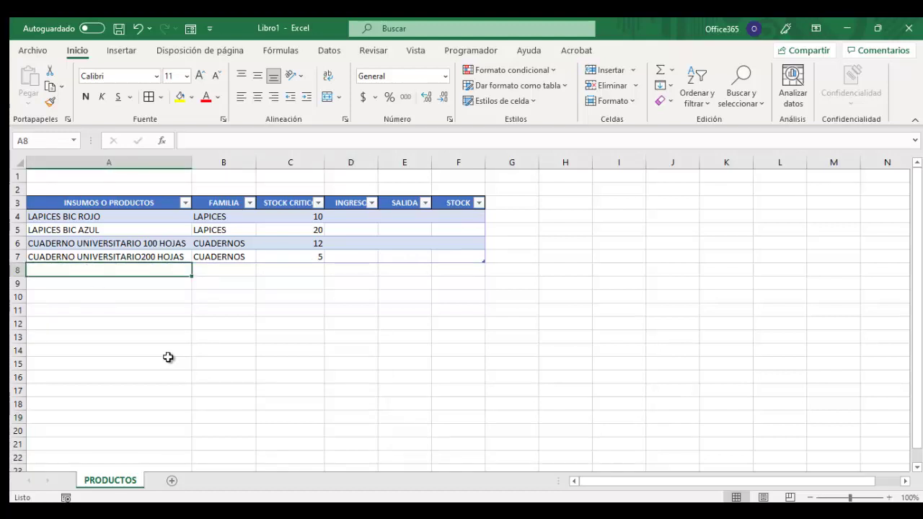
type("GOM")
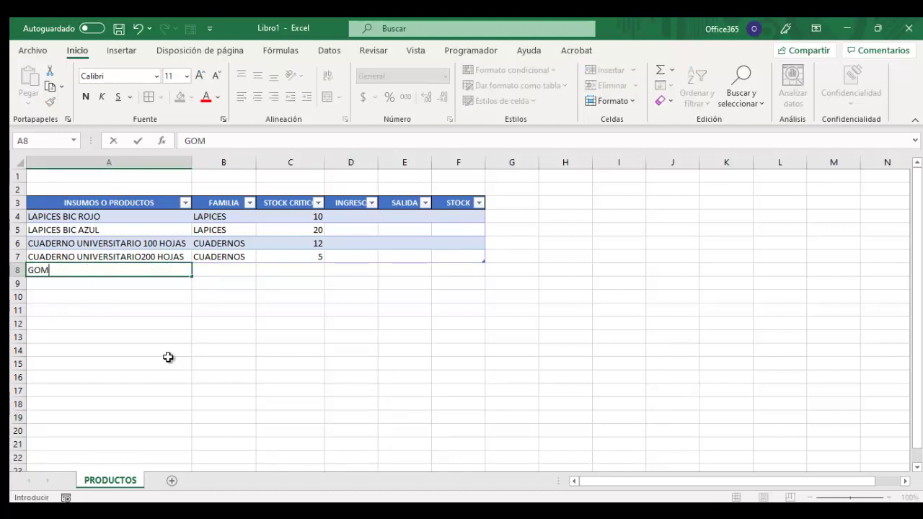
type("A DE BORRAR CHICA")
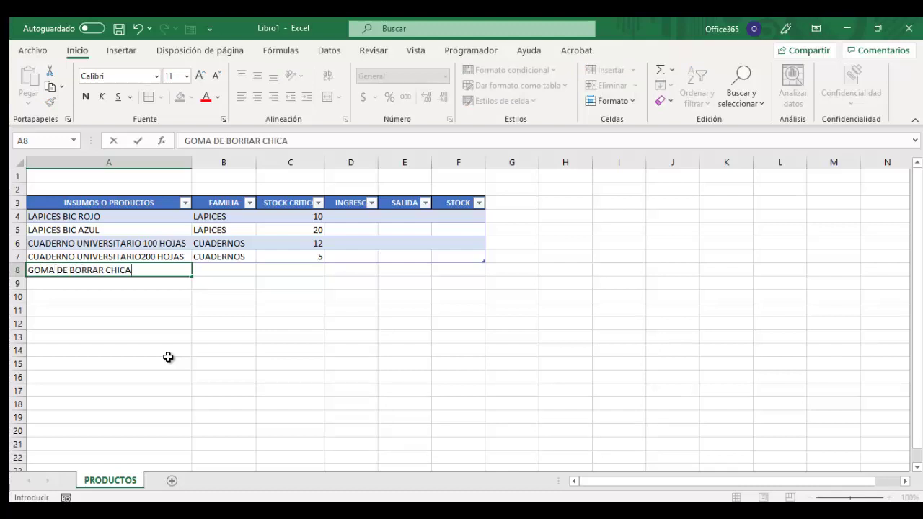
key("Return")
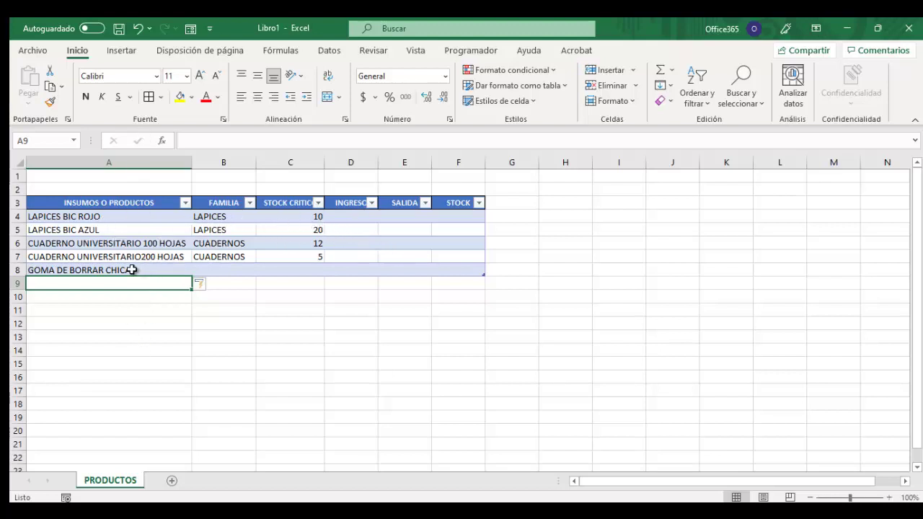
- Add a new worksheet and name it INGRESOS
left_click(171, 481)
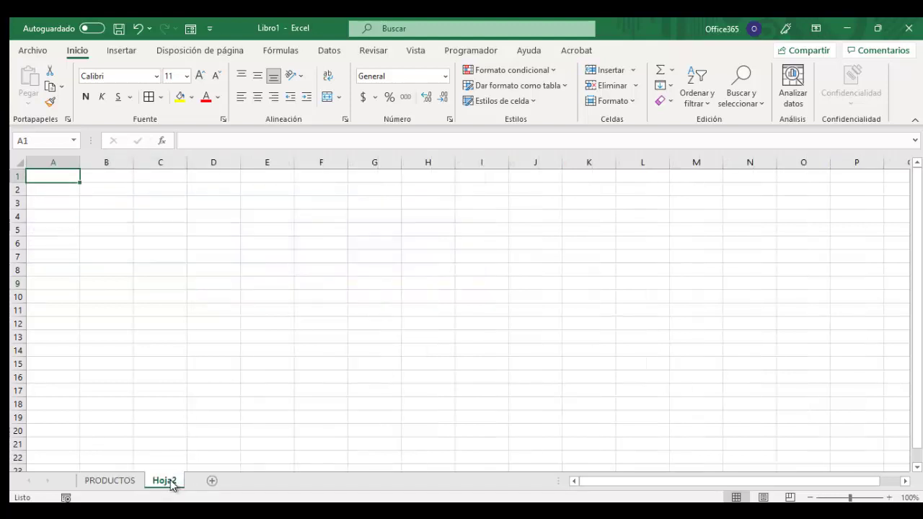
double_click(166, 479)
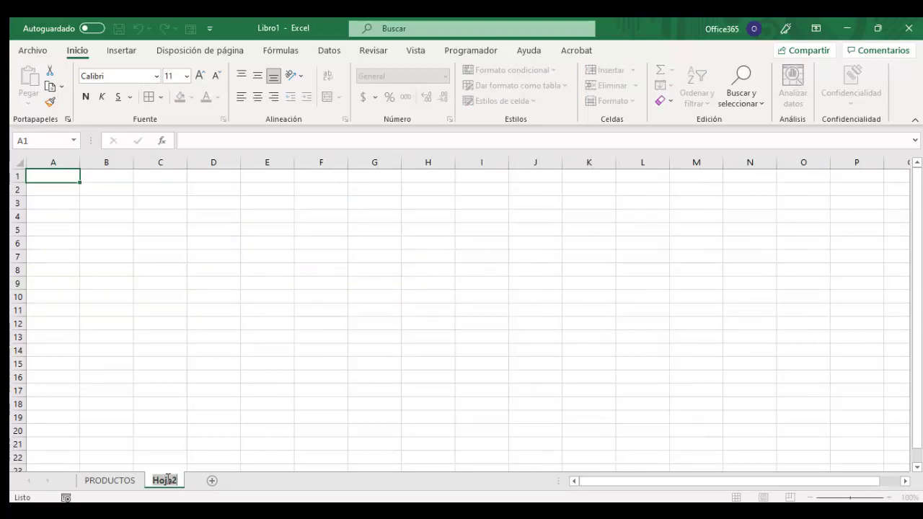
type("INGRESO")
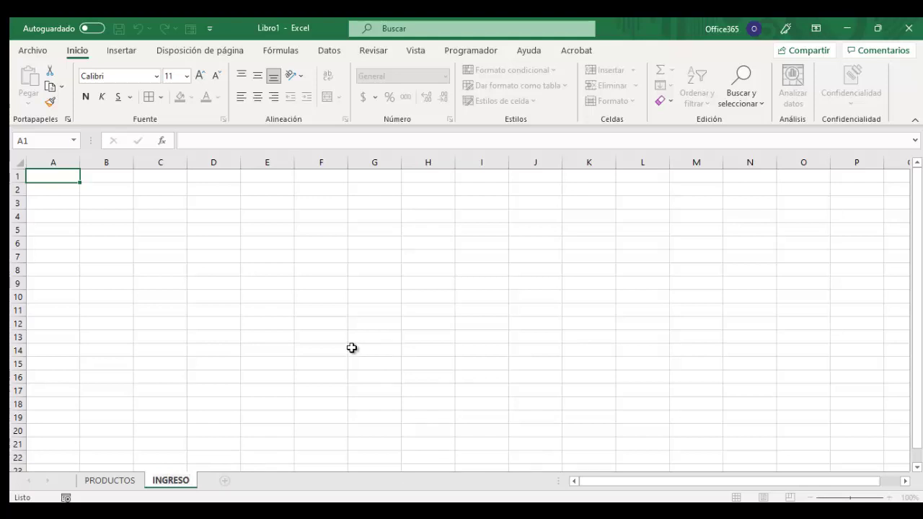
type("S")
left_click(369, 315)
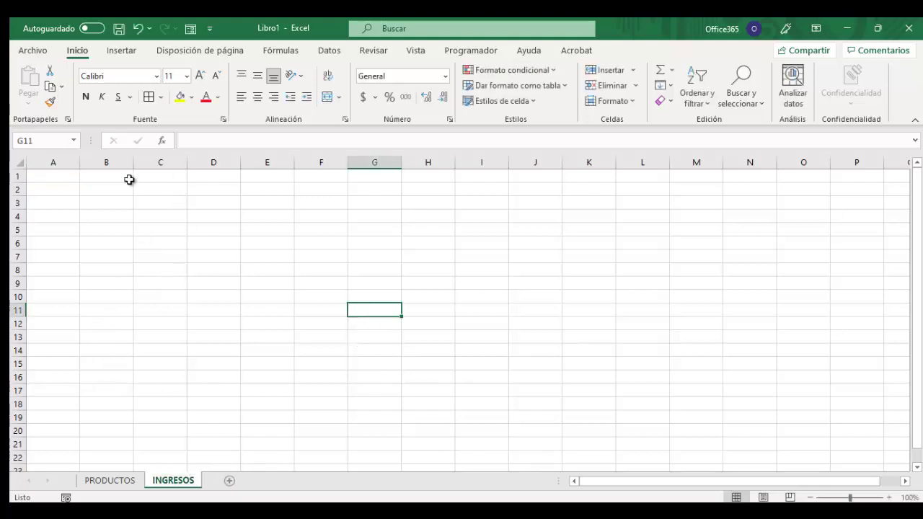
- Enter the column headers FECHA in A1 and INSUMO O PRODUCTO in B1 of the INGRESOS sheet
left_click(62, 177)
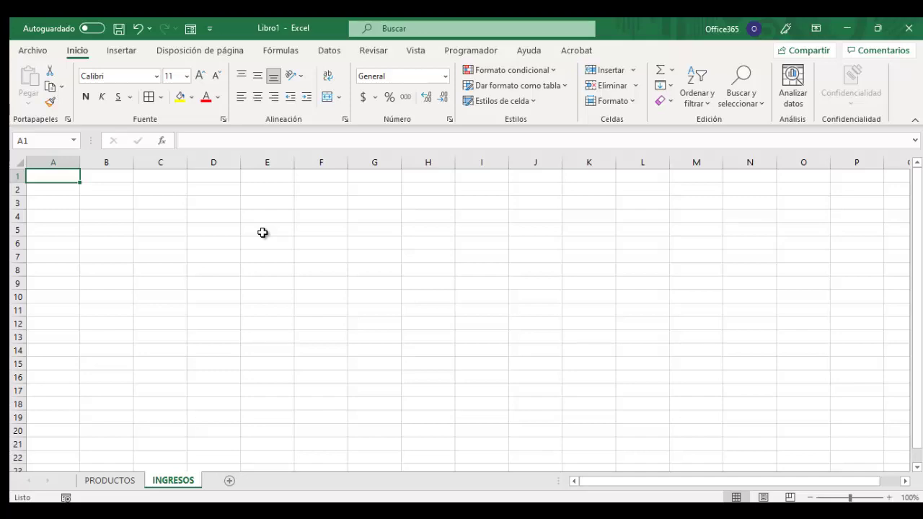
type("FEC")
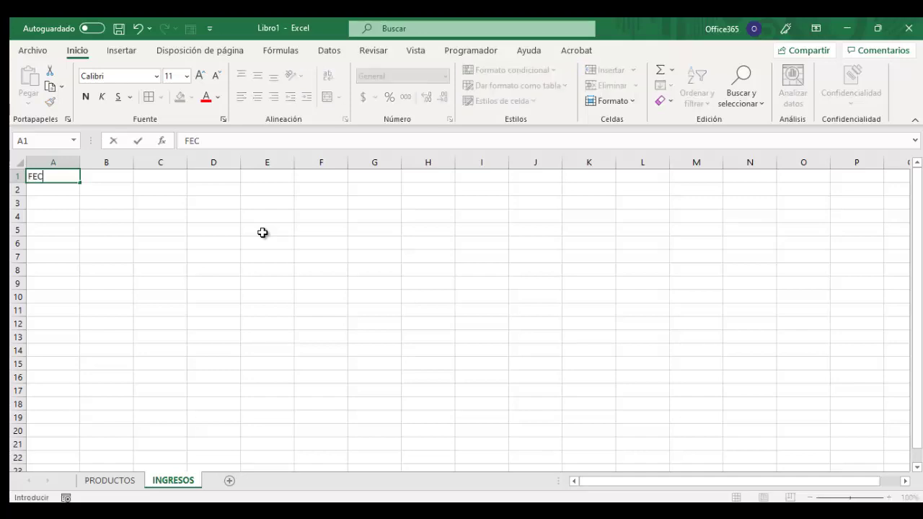
type("HA")
key("Tab")
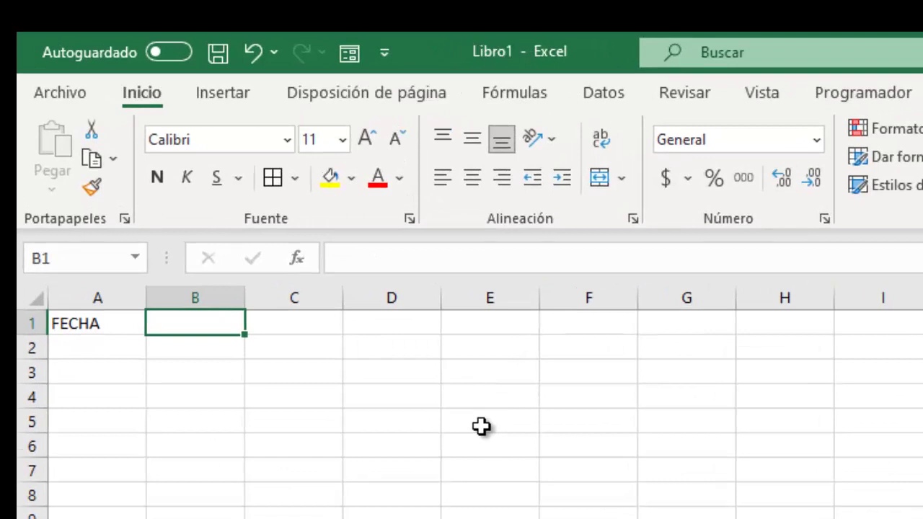
type("IN")
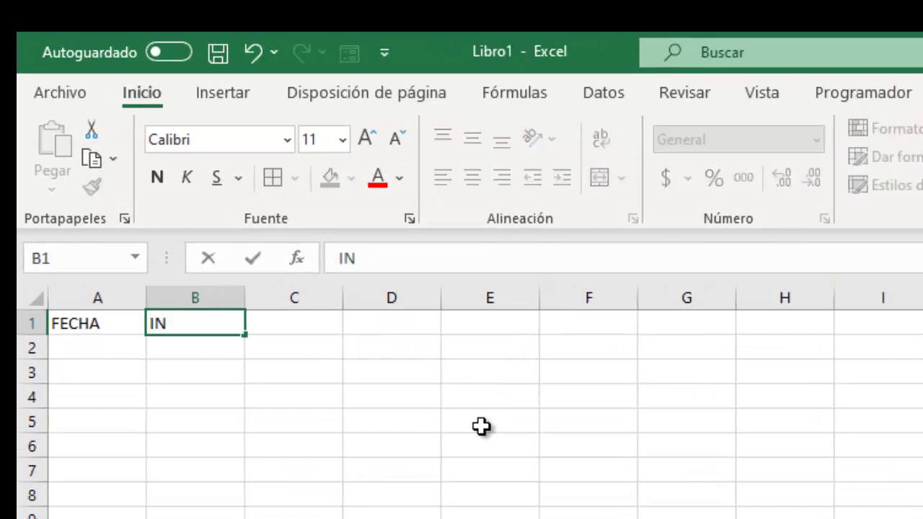
type("SUM")
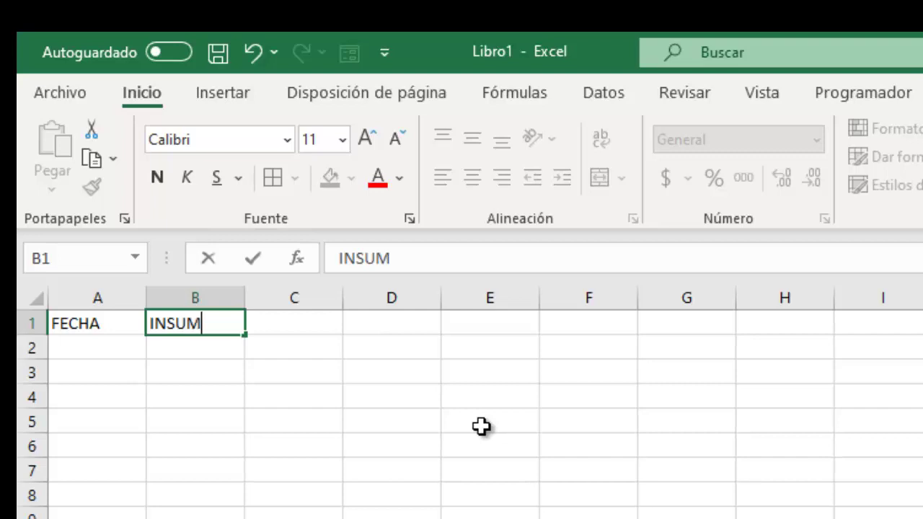
type("O O ")
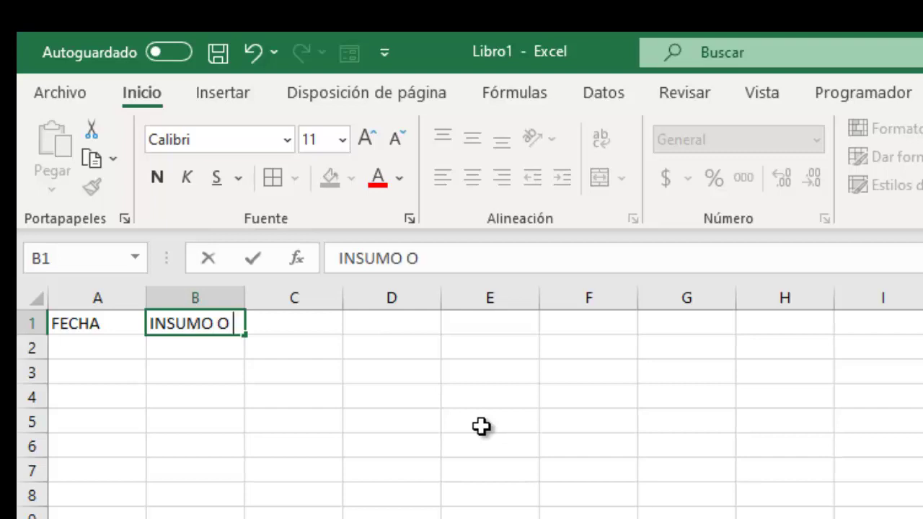
type("PROD UCTO")
key("Tab")
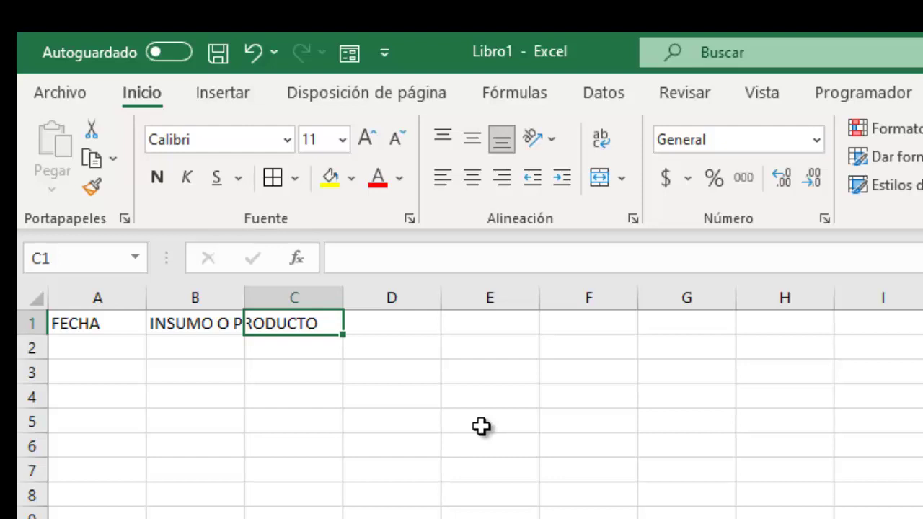
- Enter the headers PRECIO, ORIGEN and OBSERVACIONES in cells C1 to E1
type("PRECIO")
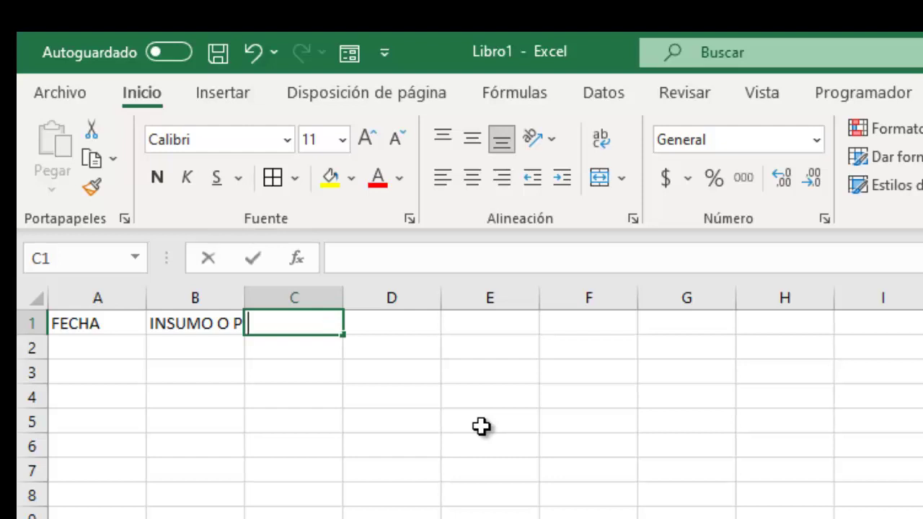
key("Tab")
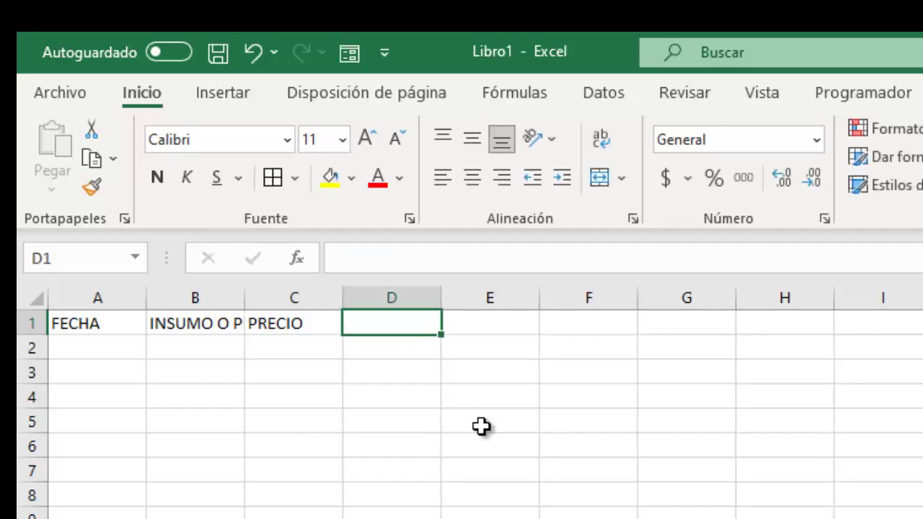
type("ORI")
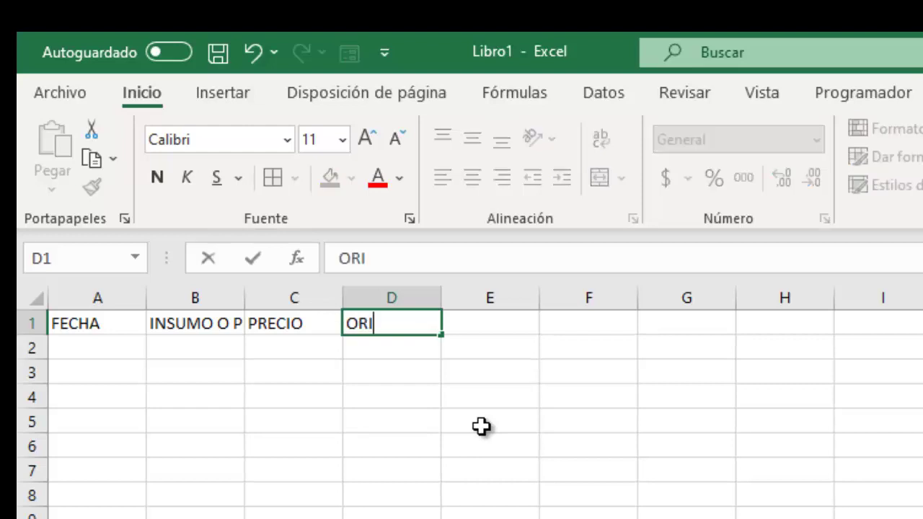
type("GEN")
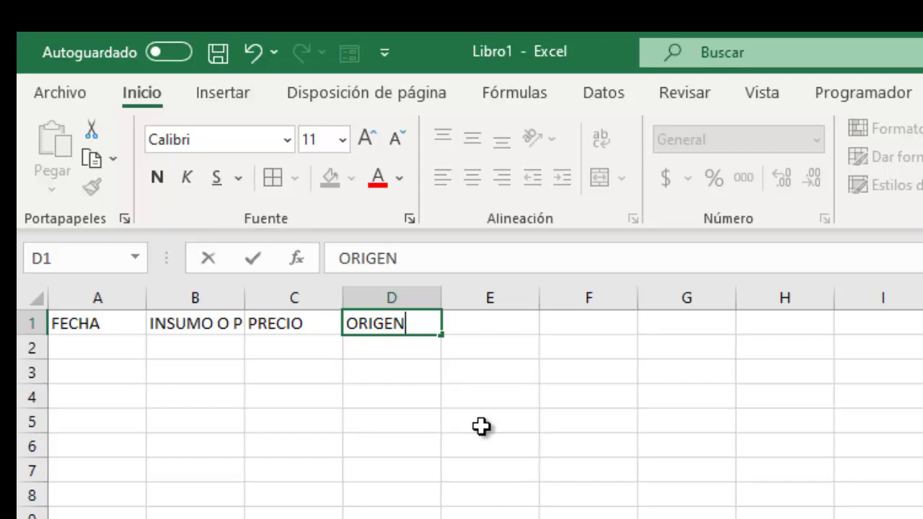
key("Tab")
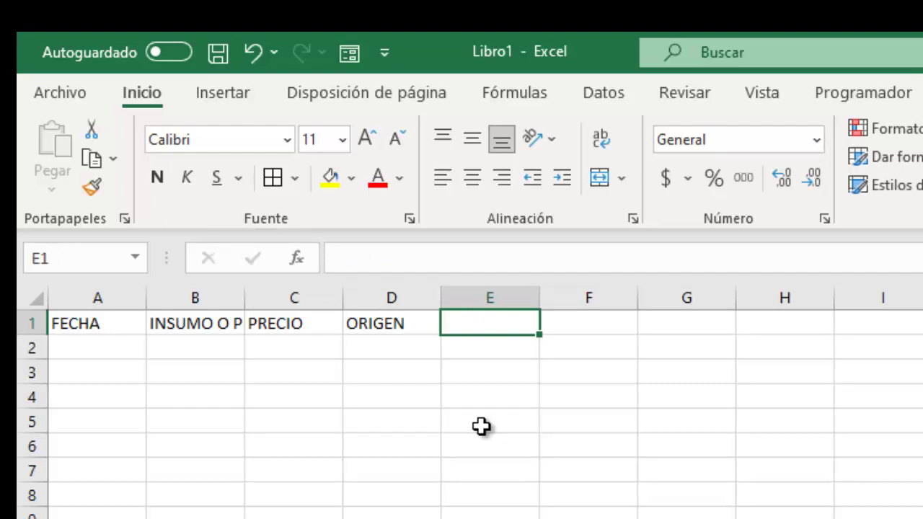
type("OB")
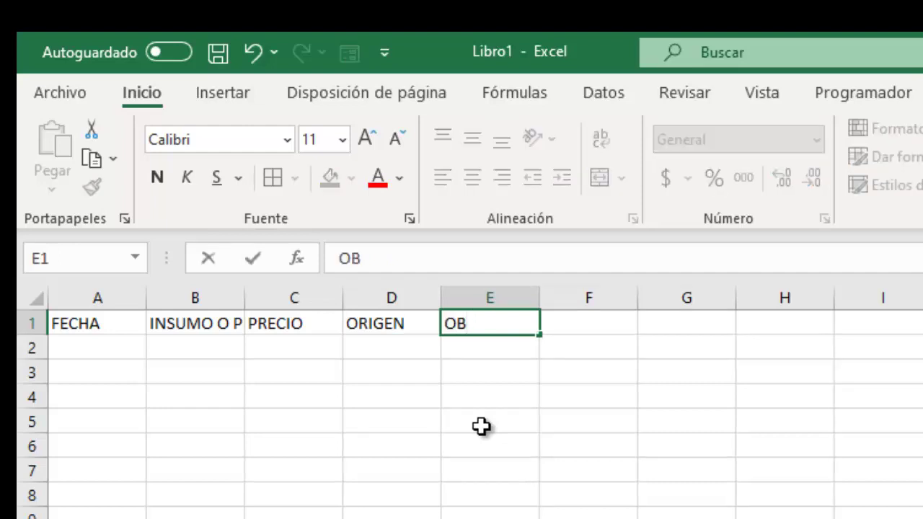
type("SER")
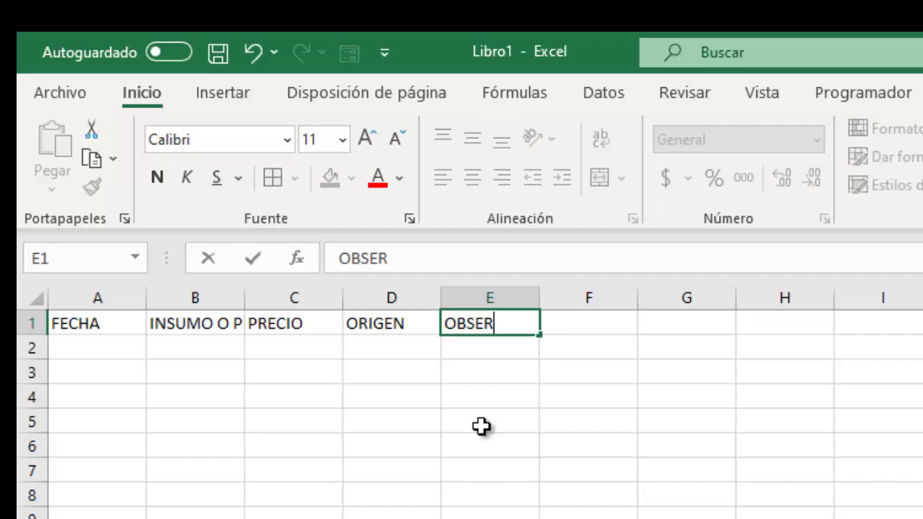
type("B")
key("BackSpace")
type("VACIONES")
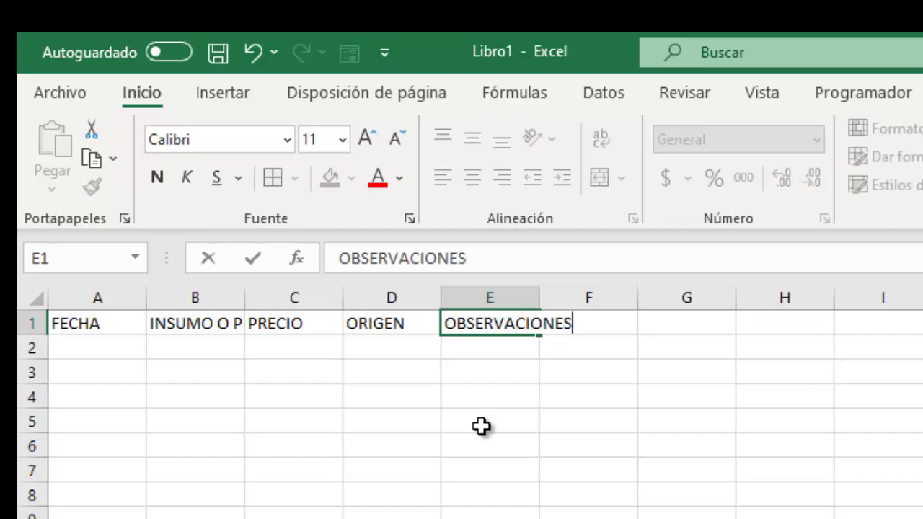
left_click(490, 471)
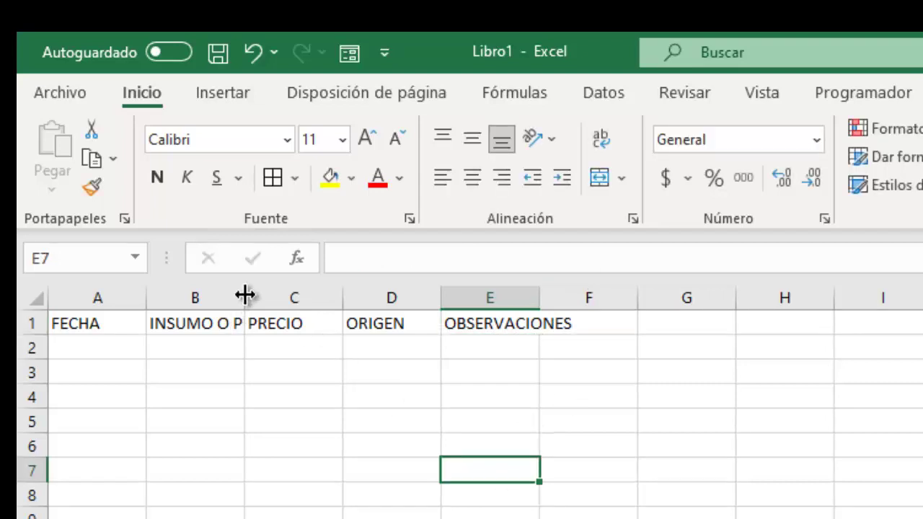
- Widen columns B and E to fit their headers, and make columns C and D slightly wider
left_click_drag(245, 294, 325, 294)
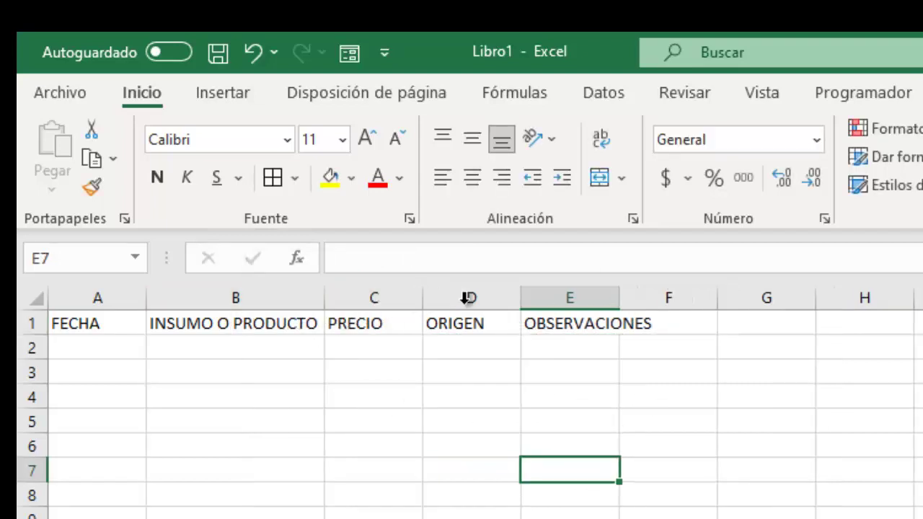
double_click(622, 297)
left_click_drag(522, 298, 537, 295)
left_click_drag(425, 295, 444, 294)
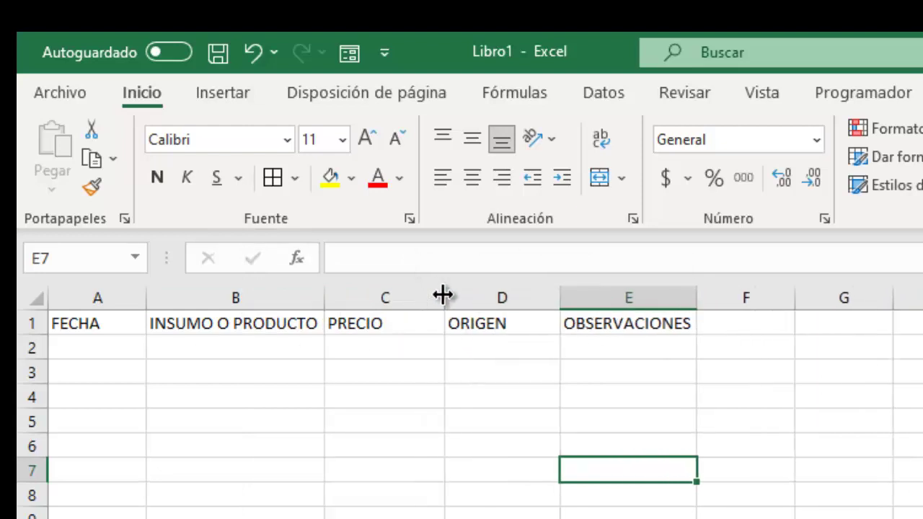
- Insert a new column before PRECIO and give it the header CANTIDAD in C1
left_click(349, 323)
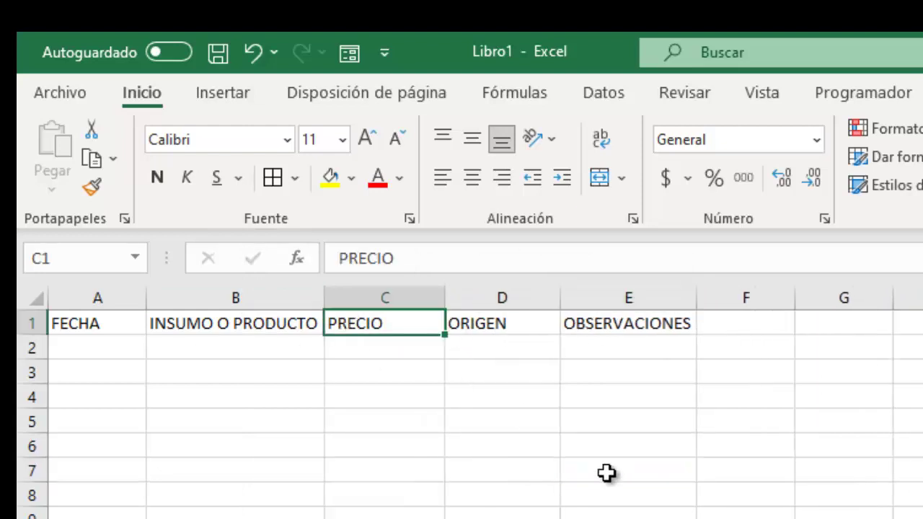
left_click(480, 324)
left_click(408, 324)
key("alt+o")
key("i")
key("c")
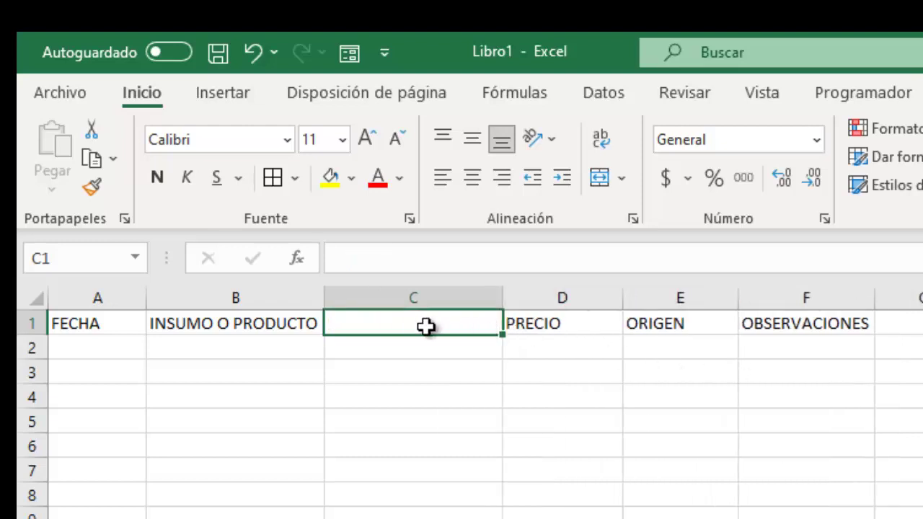
type("CANTIDAD")
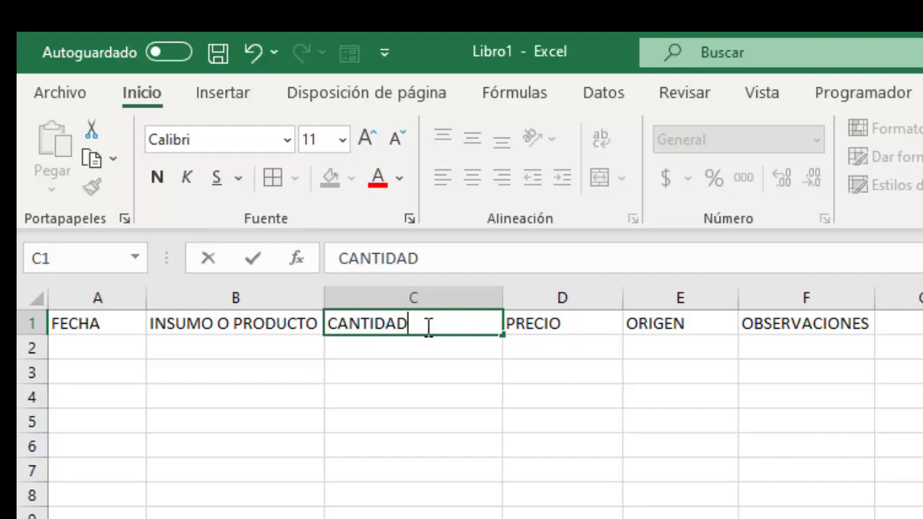
key("Return")
- Widen the FECHA column to roughly twice its width
left_click(238, 372)
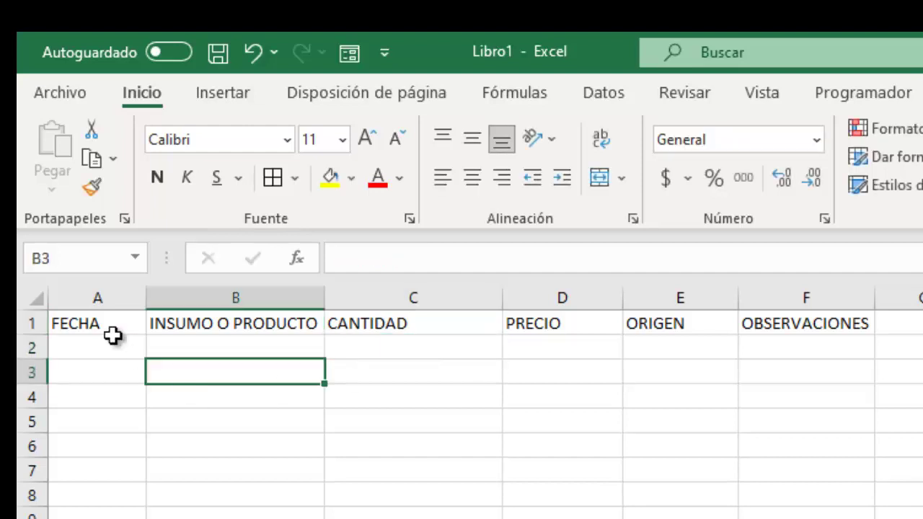
left_click(85, 323)
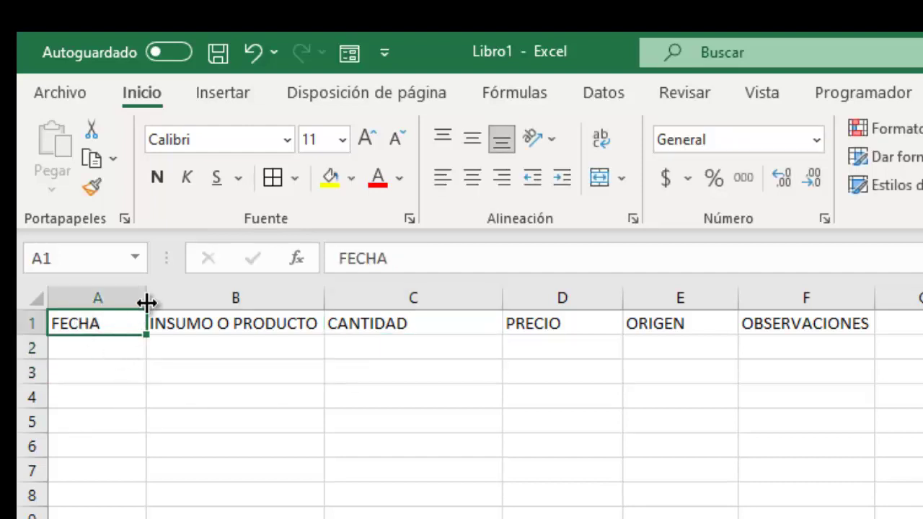
left_click_drag(146, 298, 259, 294)
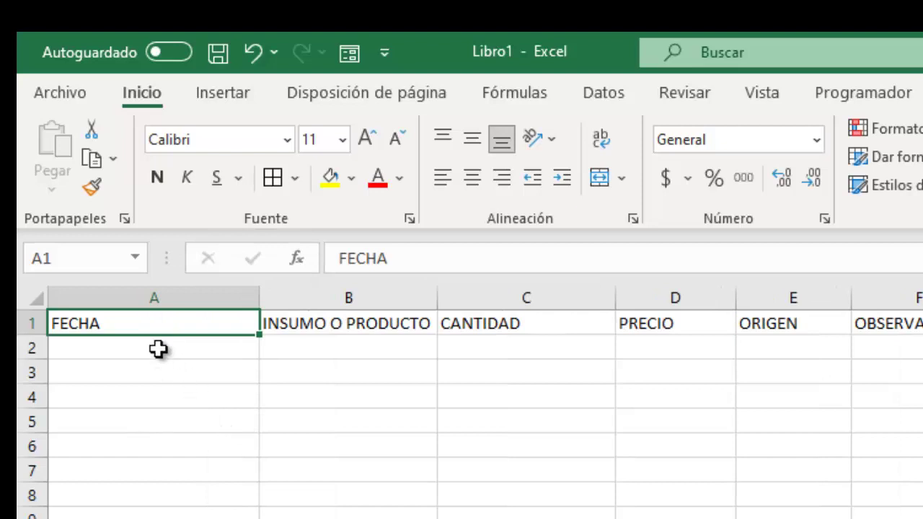
- Start the first income record in row 2 with the date 23-10 and the product LAPIZ BIC ROJO
left_click(159, 348)
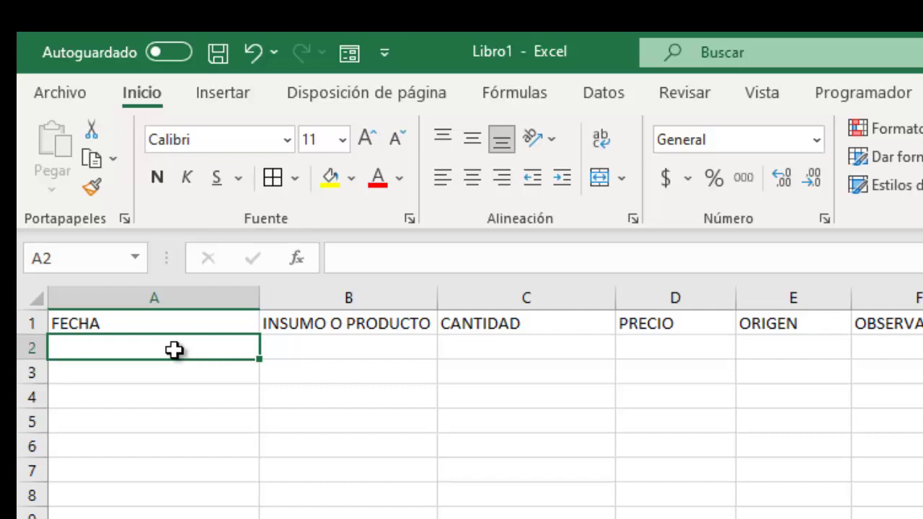
double_click(175, 350)
type("23-")
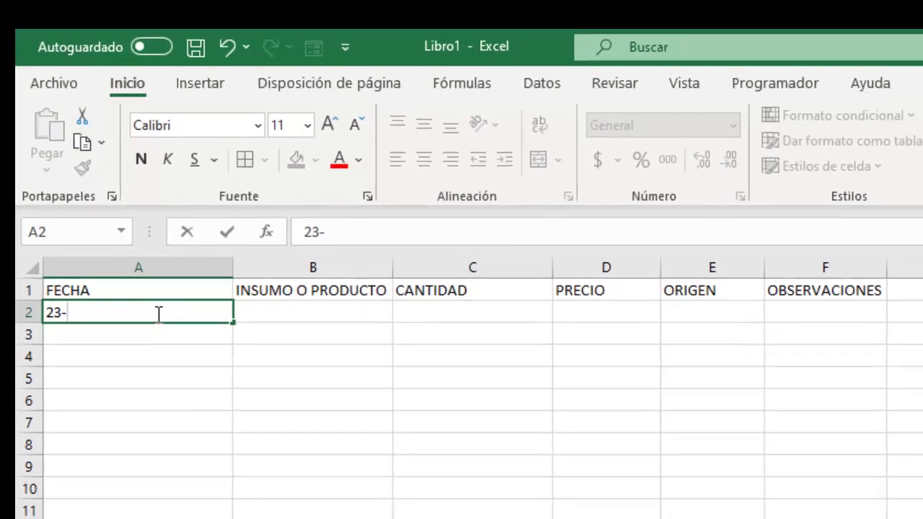
type("10")
key("Tab")
key("Left")
key("Right")
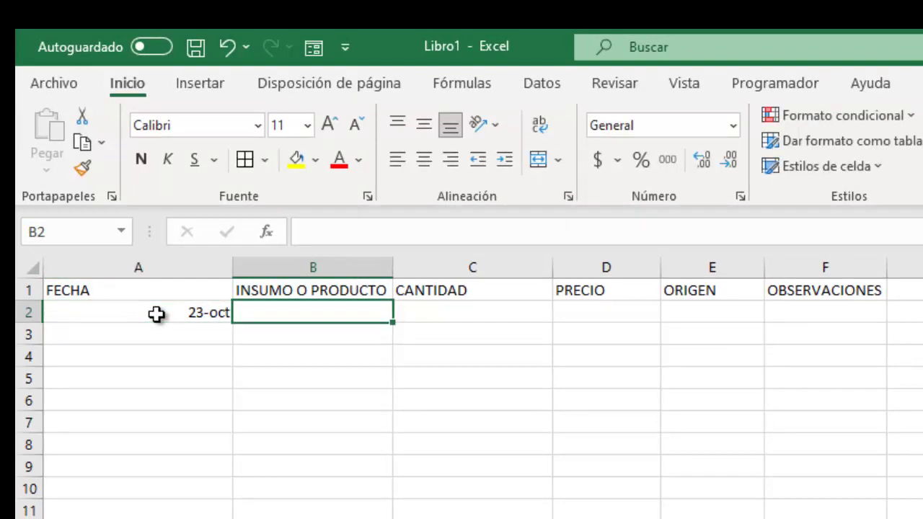
type("LAPI")
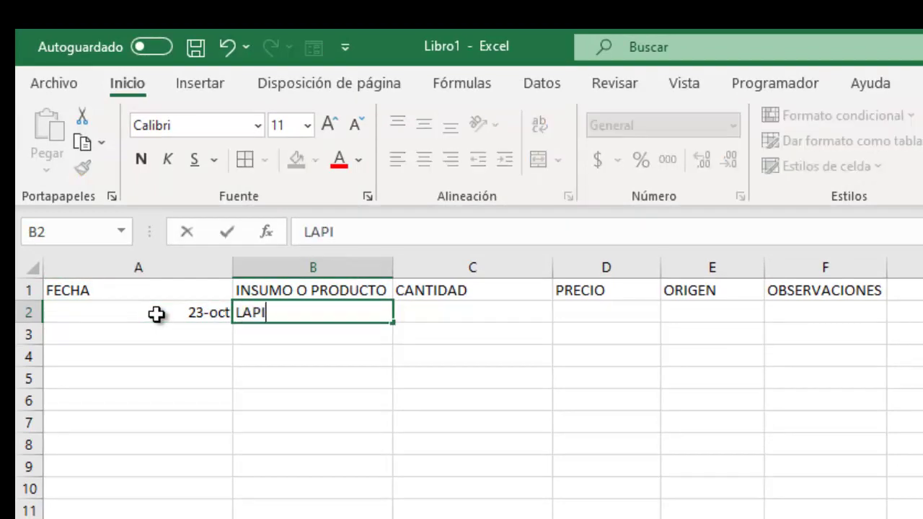
type("Z BIC ")
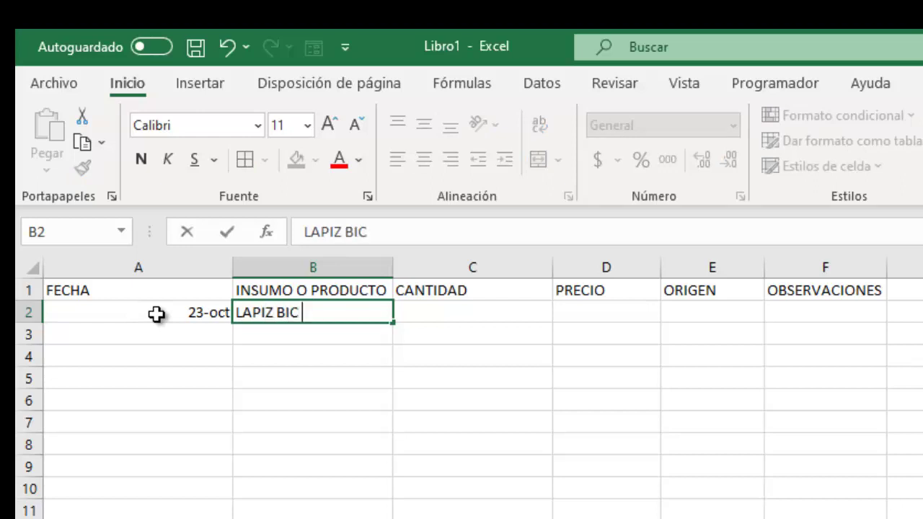
type("ROJO")
key("Return")
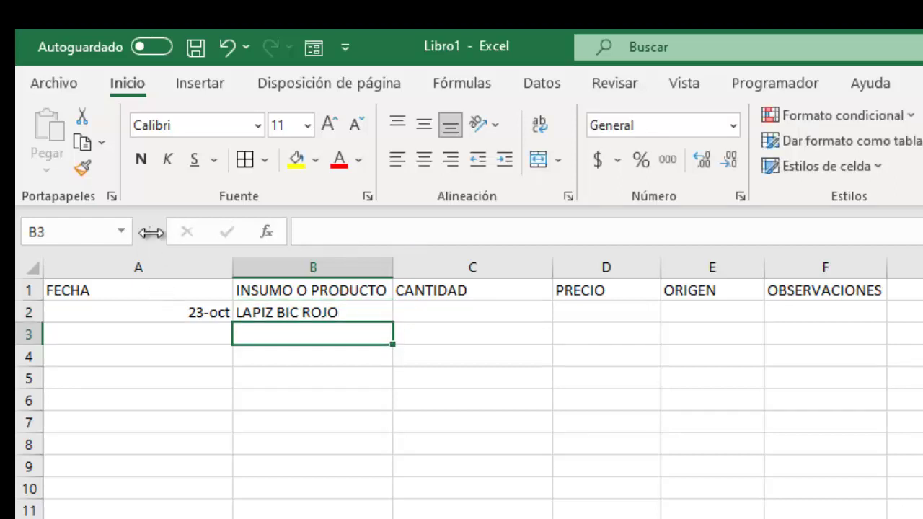
- Enter a CANTIDAD of 100 and a PRECIO of 300 for the LAPIZ BIC ROJO record
left_click(309, 316)
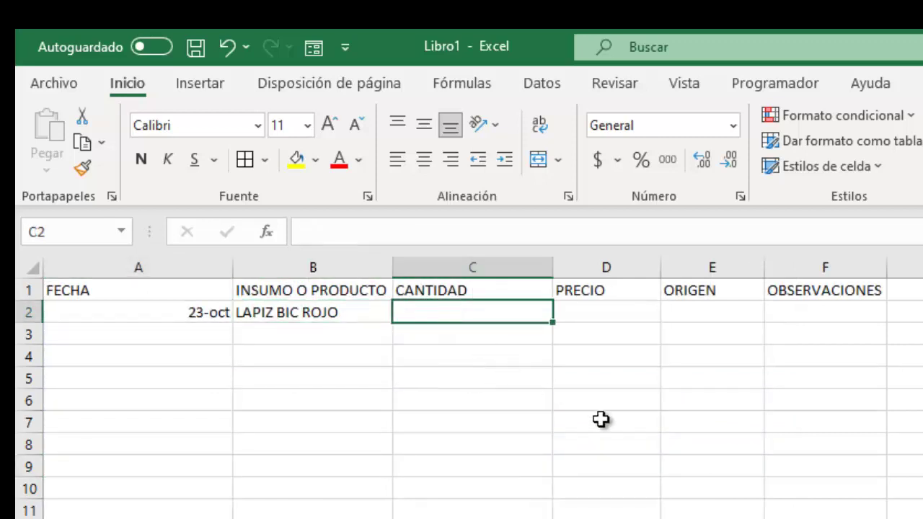
type("100")
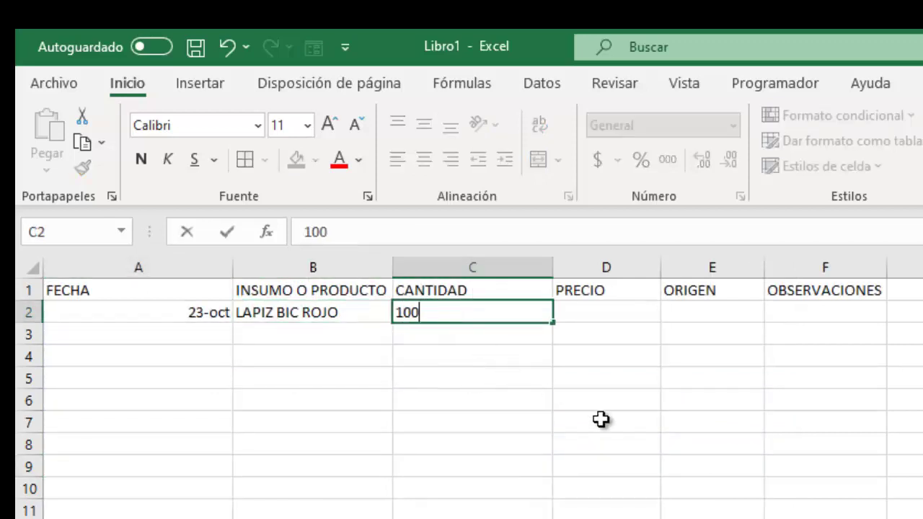
key("Return")
left_click(627, 315)
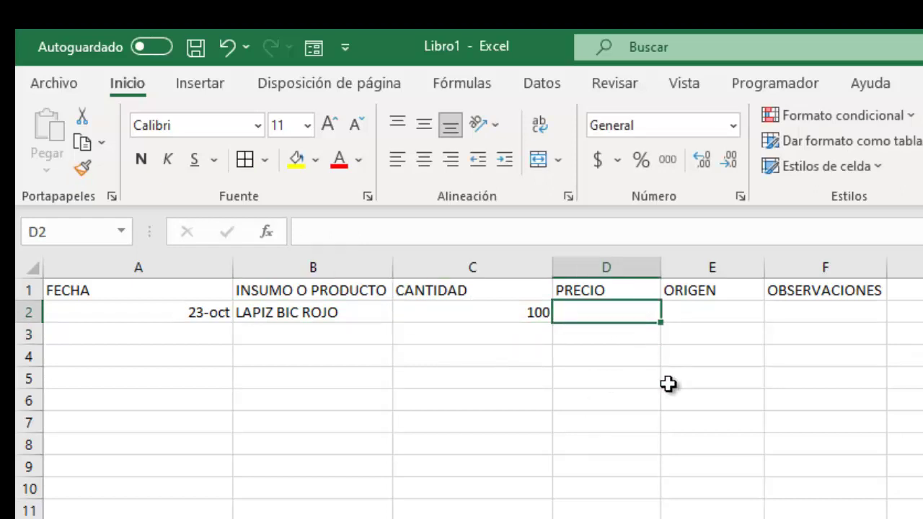
type("300")
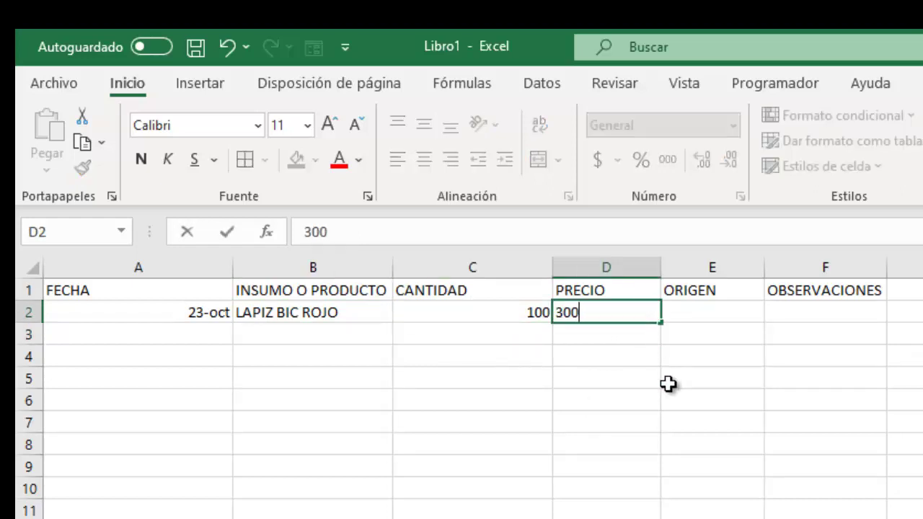
key("Tab")
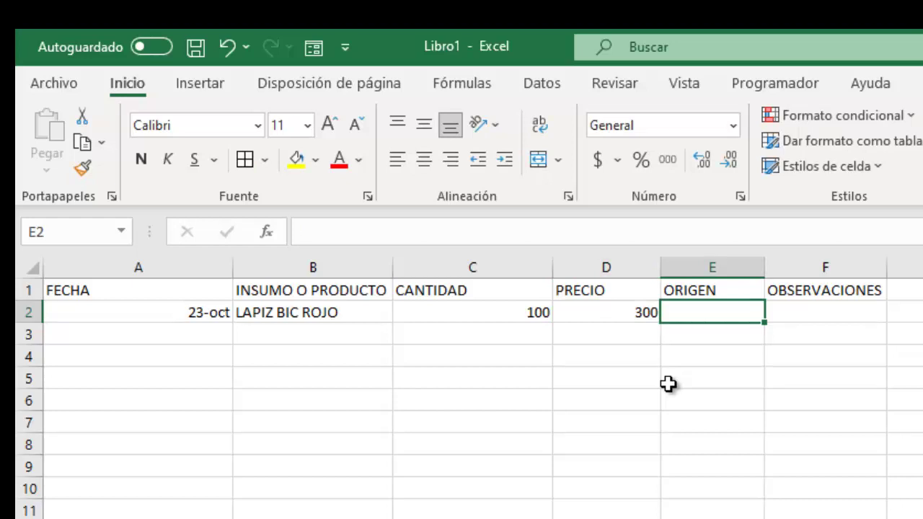
- Enter LIBRERÍA NACIONAL as the ORIGEN of the LAPIZ BIC ROJO record in row 2
type("L")
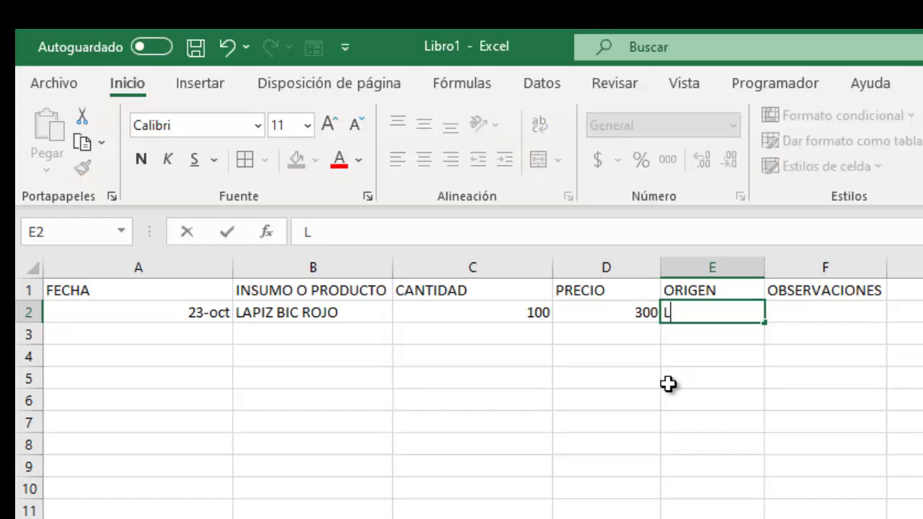
type("IBRERIA")
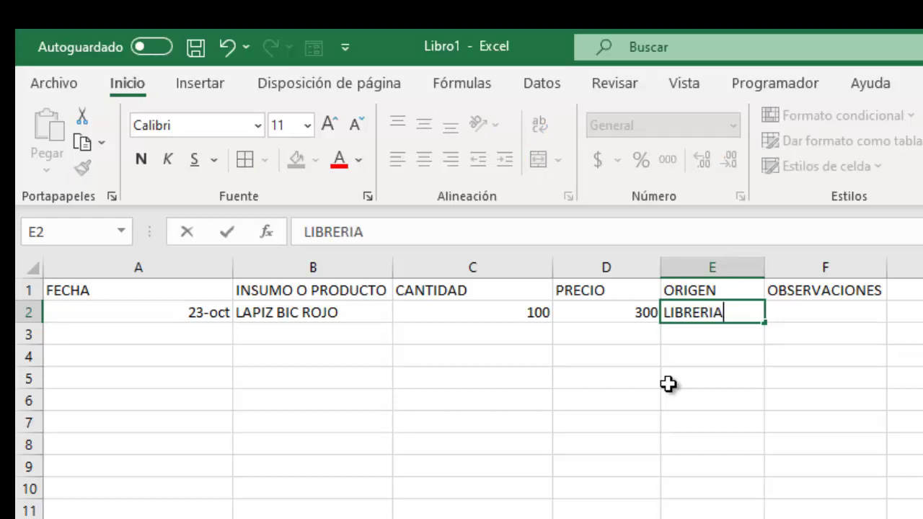
key("BackSpace")
key("BackSpace")
type("ÍA NA")
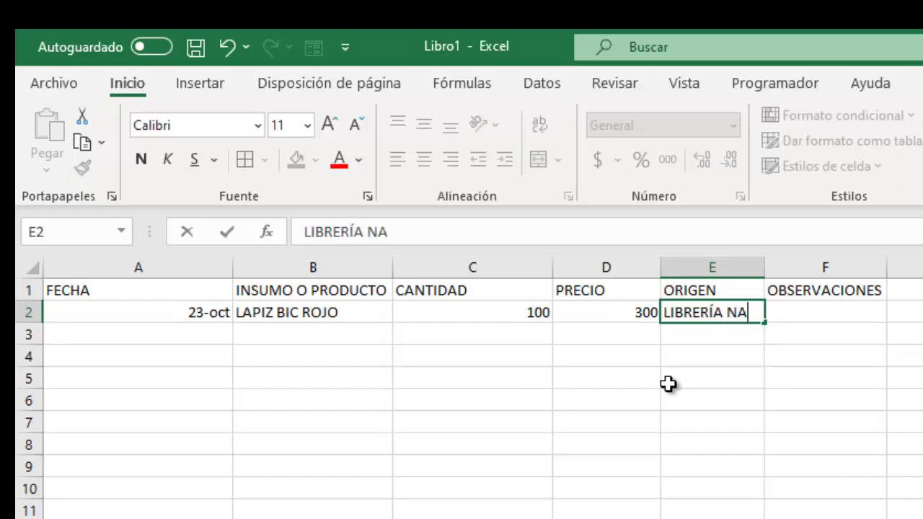
type("CIONAL")
key("Return")
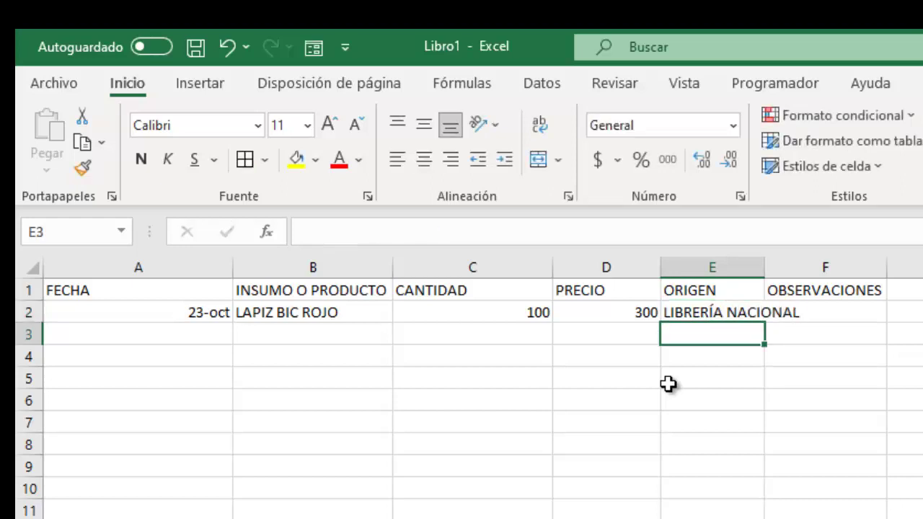
- Widen columns B through F to fit their contents with room to spare, and add borders to the header cells A1:F1
left_click_drag(766, 268, 839, 267)
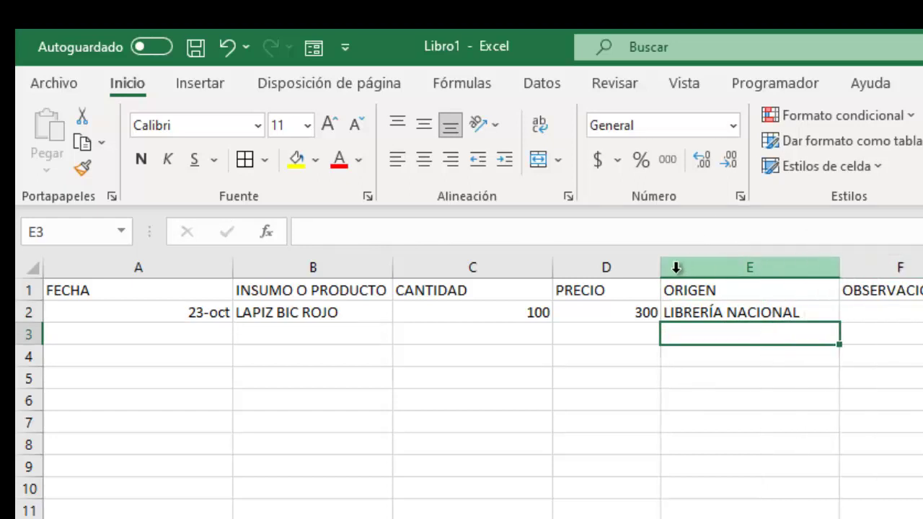
left_click_drag(661, 268, 688, 268)
left_click_drag(557, 271, 574, 269)
left_click_drag(396, 270, 408, 267)
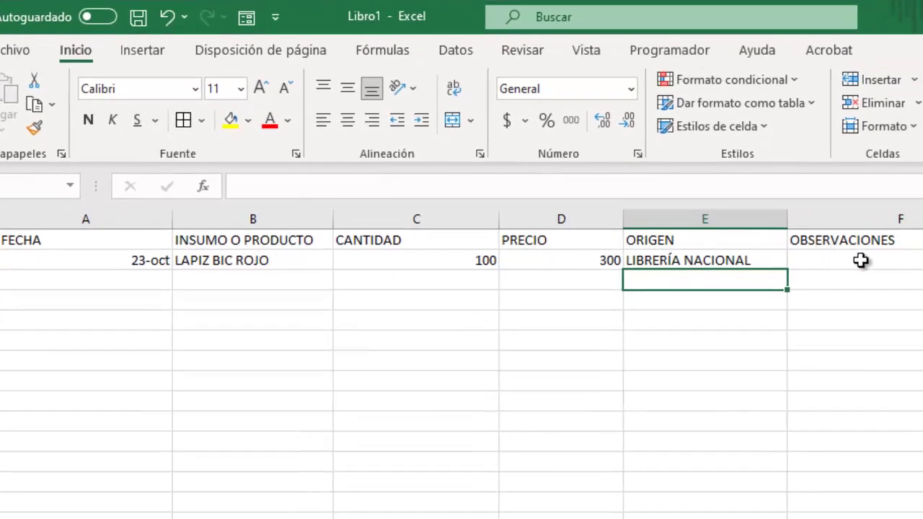
left_click_drag(42, 243, 797, 249)
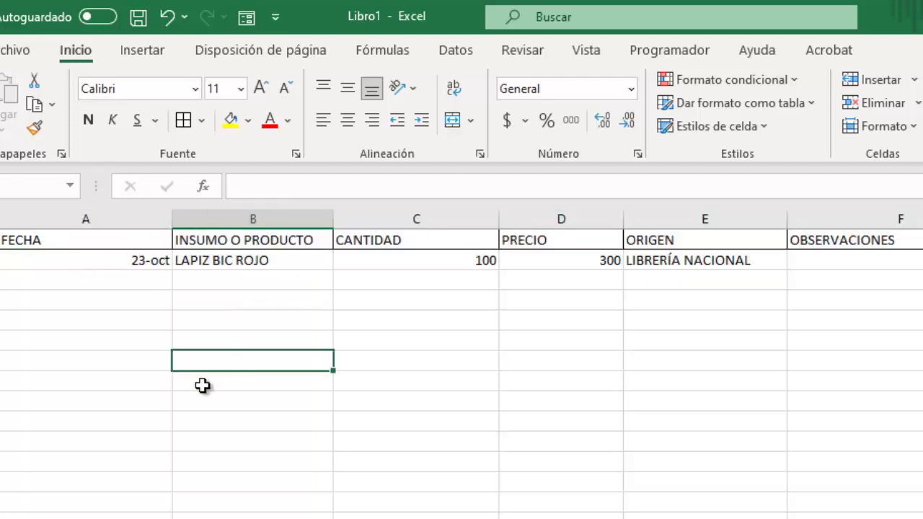
left_click_drag(118, 237, 121, 260)
- Convert the range A1:F2 into a table whose first row contains the headers
left_click(382, 265)
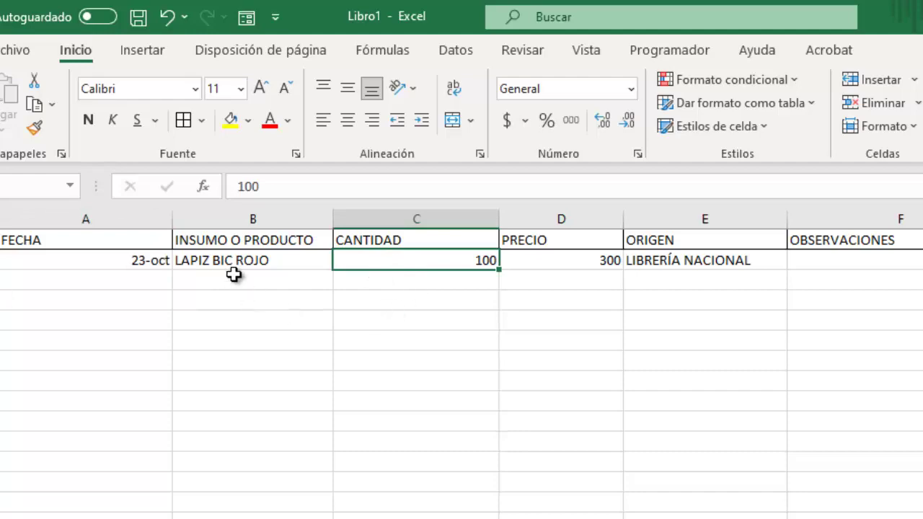
left_click(158, 54)
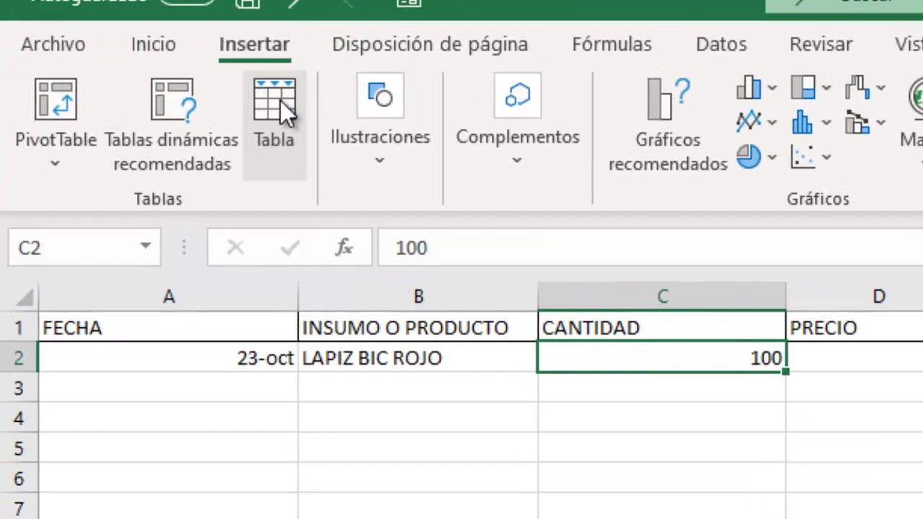
left_click(160, 88)
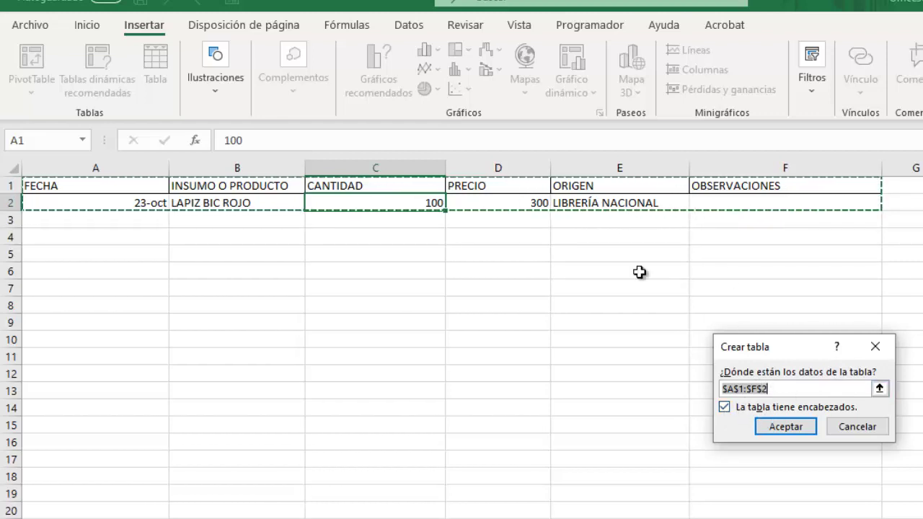
left_click(785, 427)
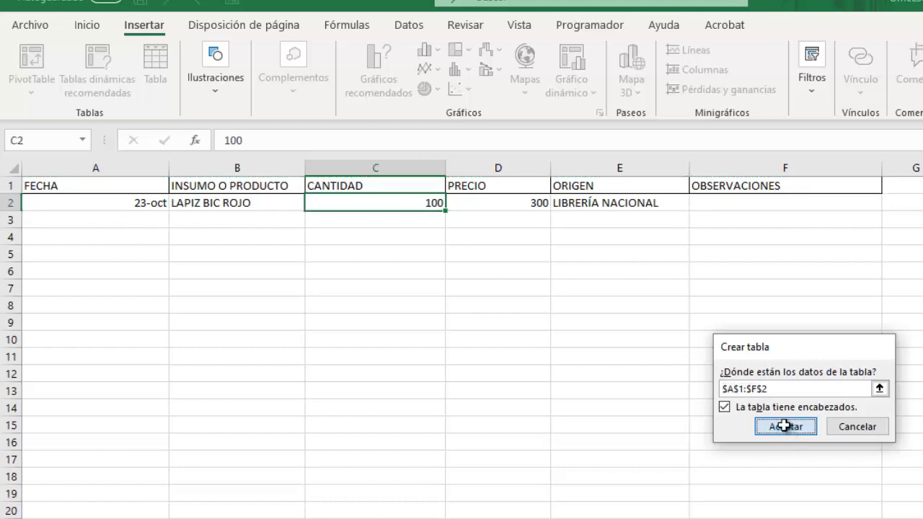
left_click(775, 390)
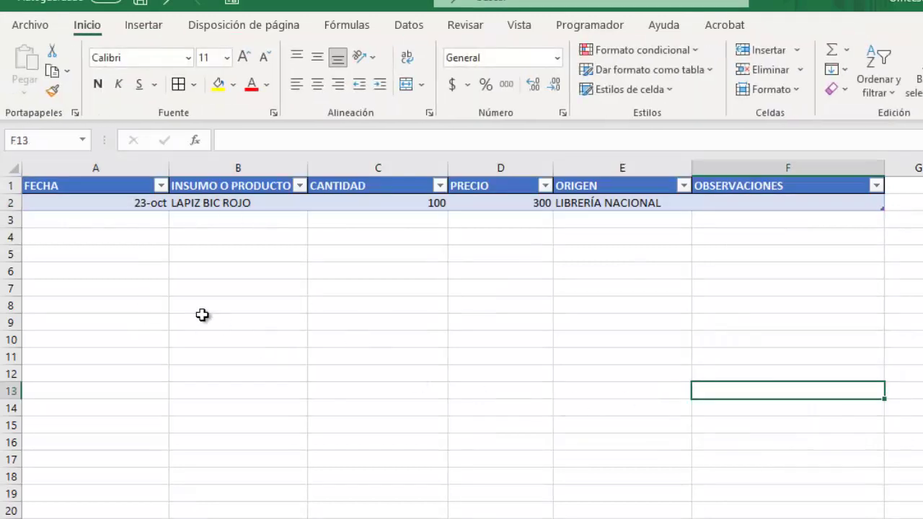
- Format the date in A2 with the long date type showing weekday, day, month name and year
left_click(128, 202)
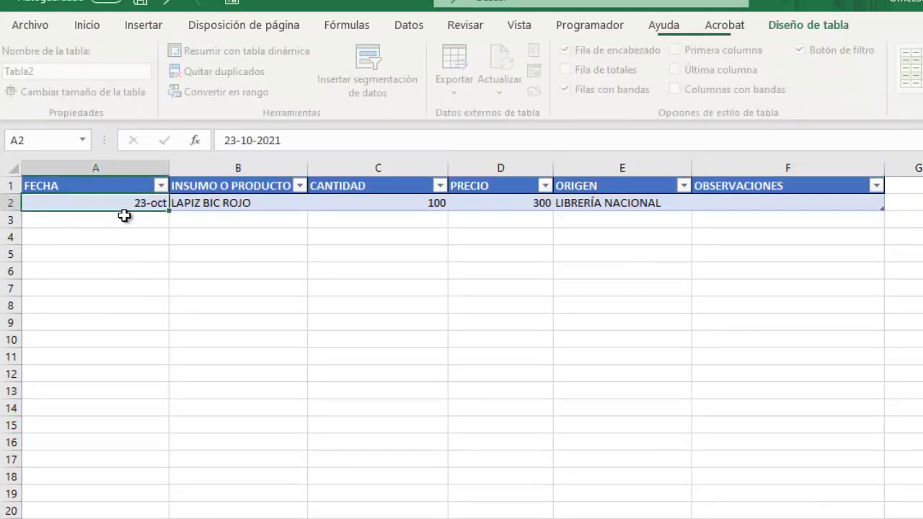
right_click(125, 212)
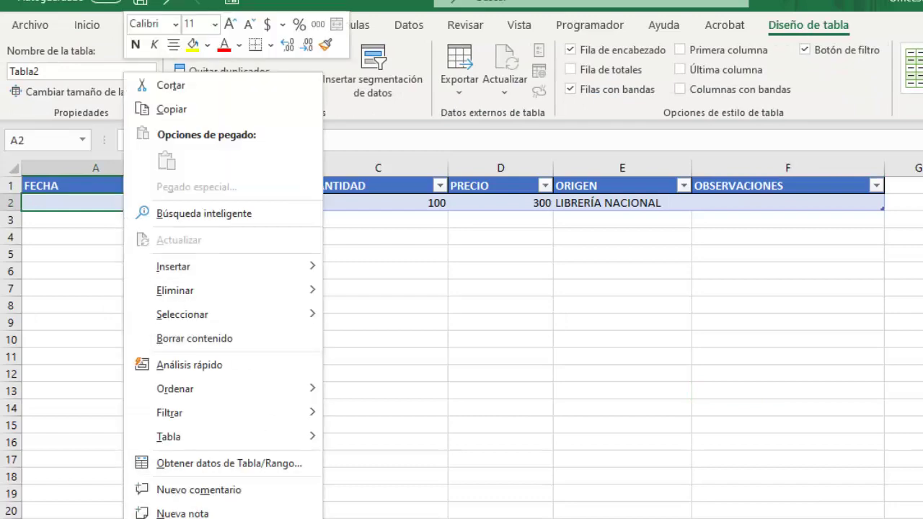
left_click(199, 518)
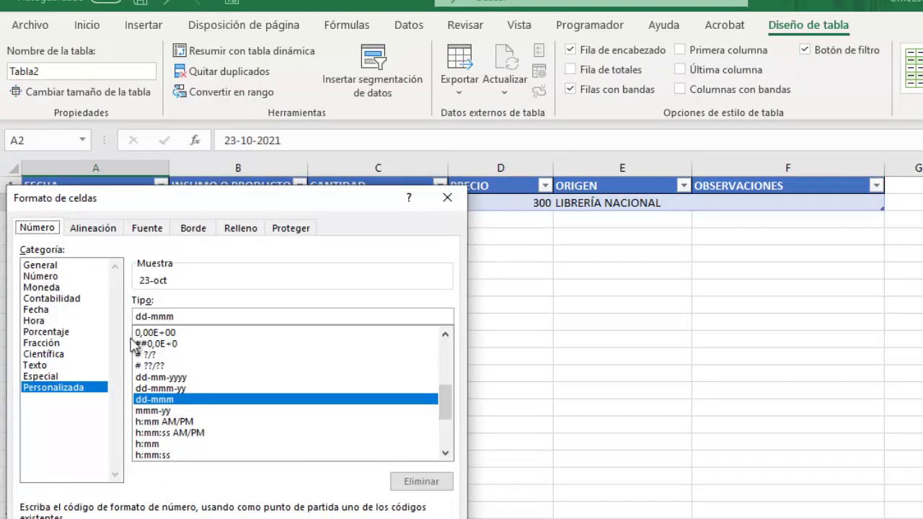
left_click(44, 311)
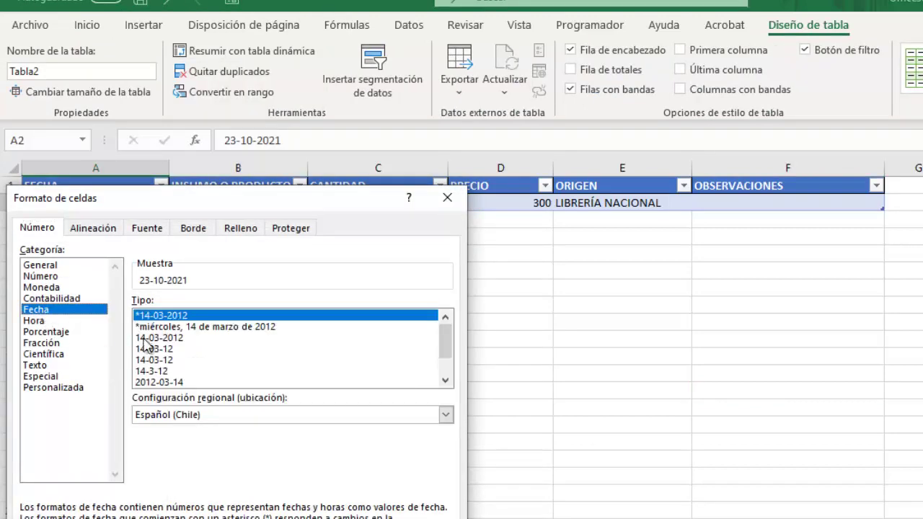
left_click(215, 327)
left_click(357, 518)
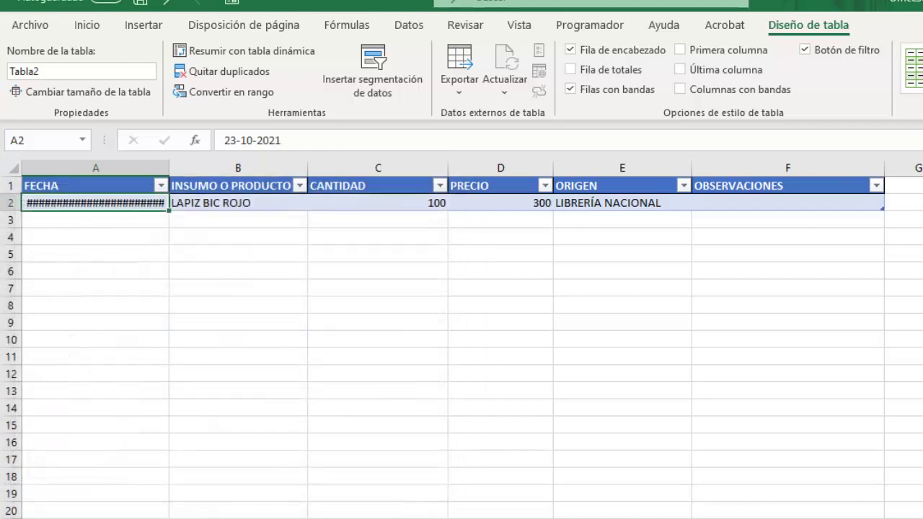
- Widen the FECHA column so the full long date fits with some spare room
double_click(169, 167)
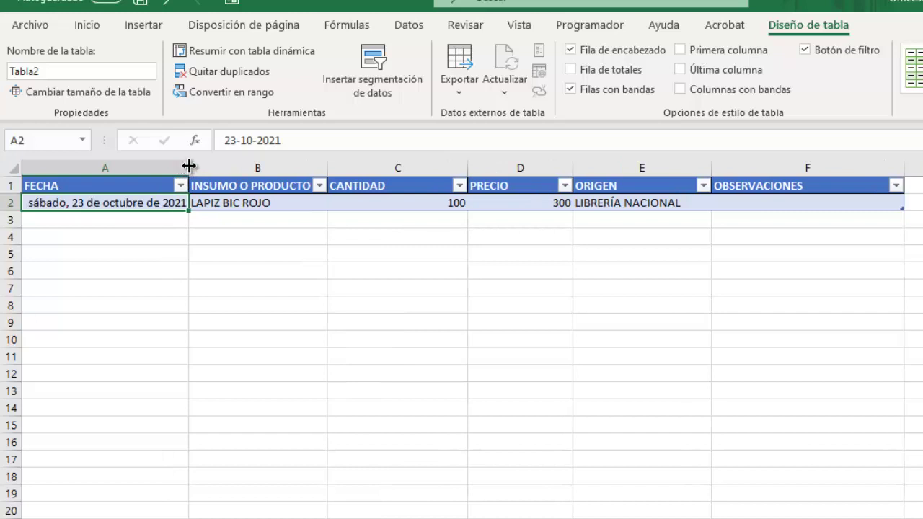
left_click_drag(189, 167, 242, 166)
left_click(375, 307)
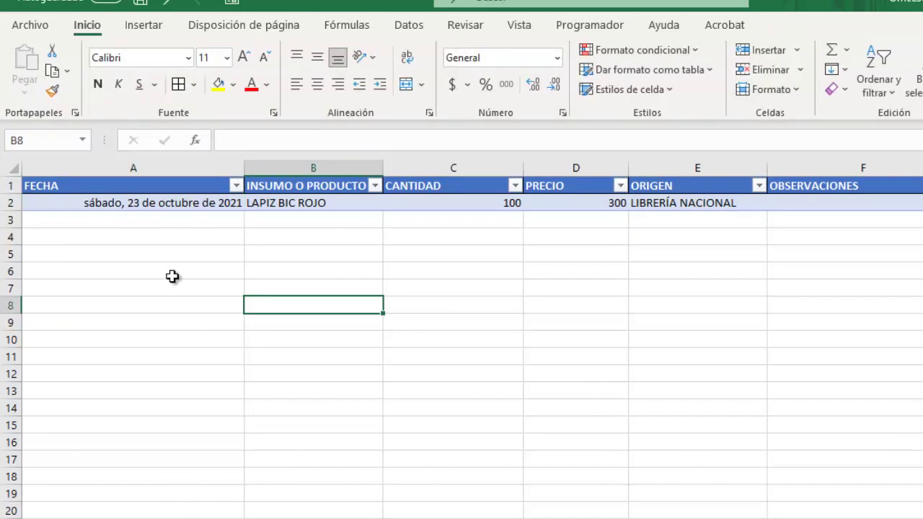
- Left-align the date in cell A2
left_click(142, 219)
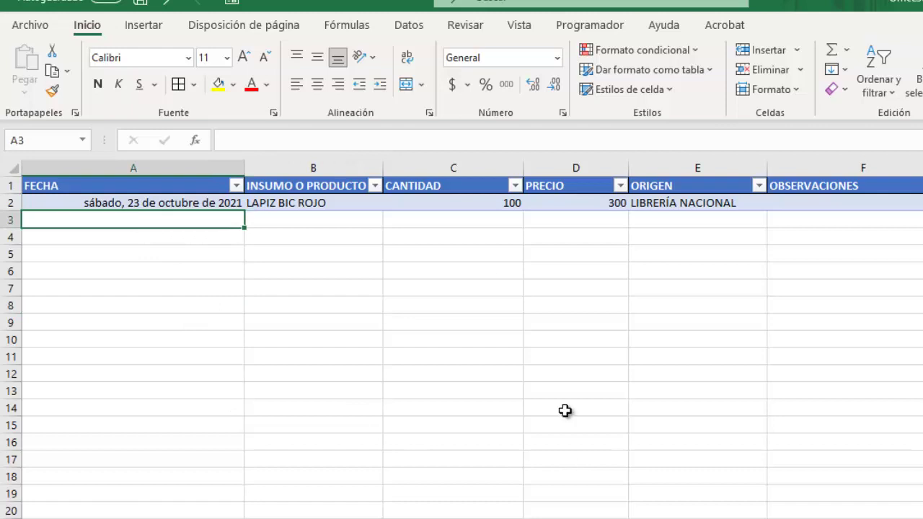
left_click(175, 202)
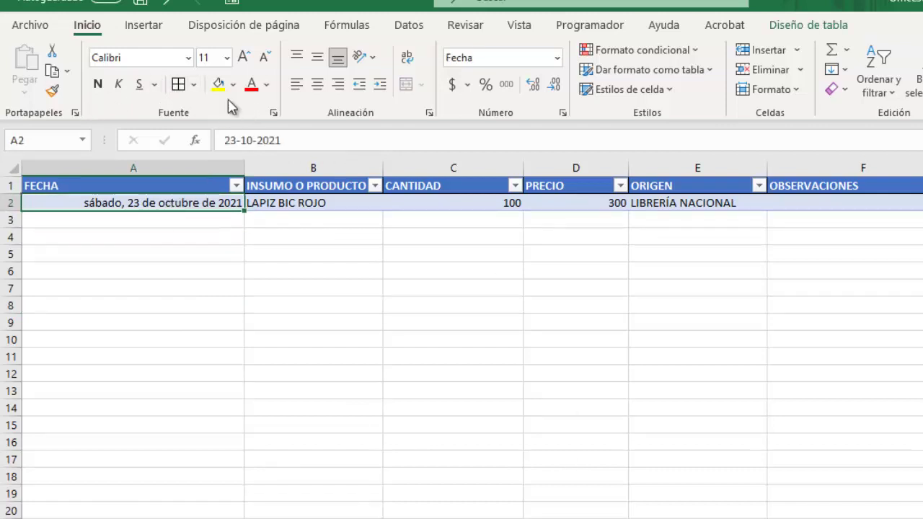
left_click(296, 85)
- Start a second income record in row 3 with the date 23-10 and the product LAPIZ BIC AZUL
left_click(99, 217)
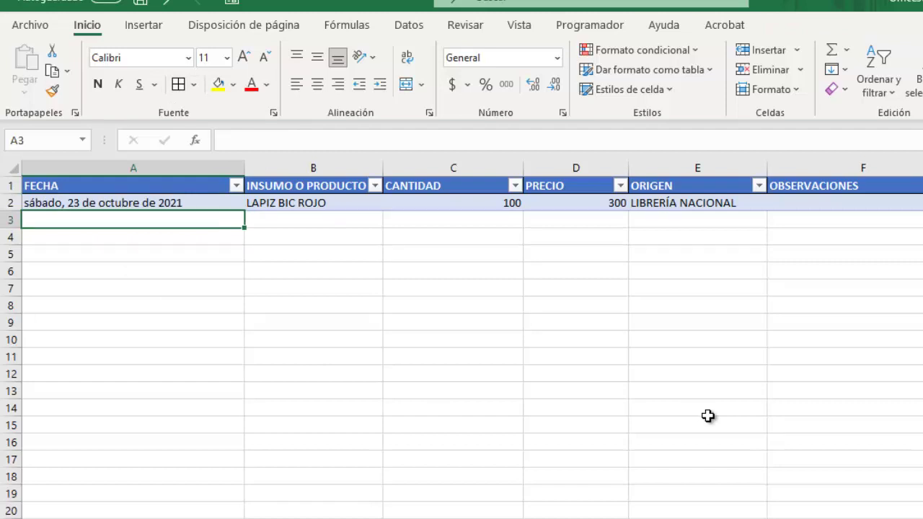
type("23-10")
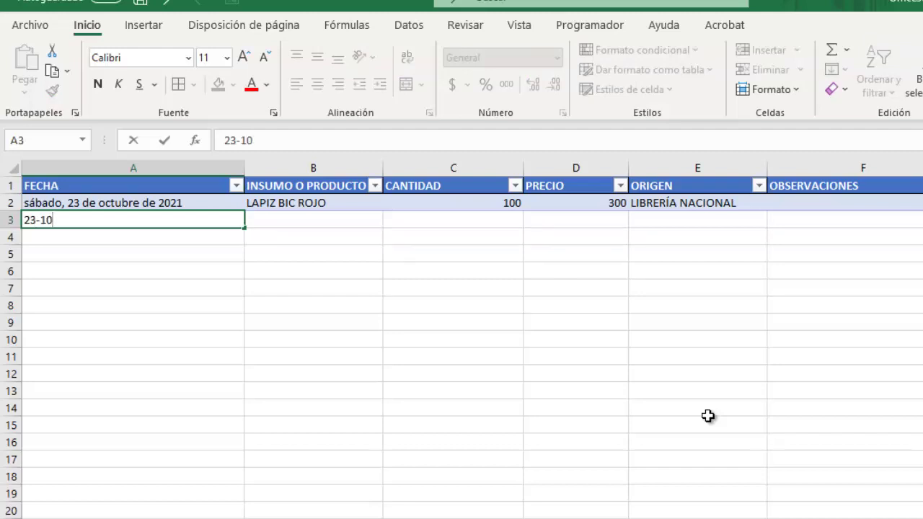
key("Tab")
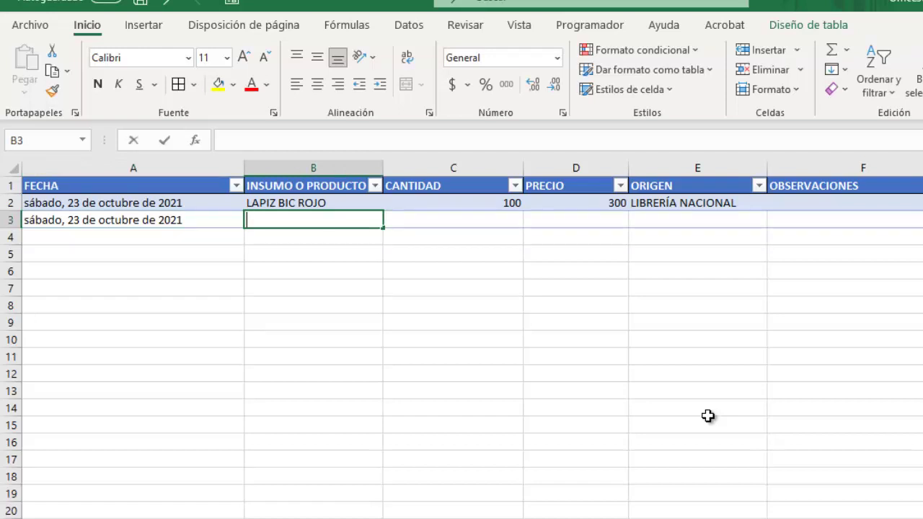
type("LAPIZ")
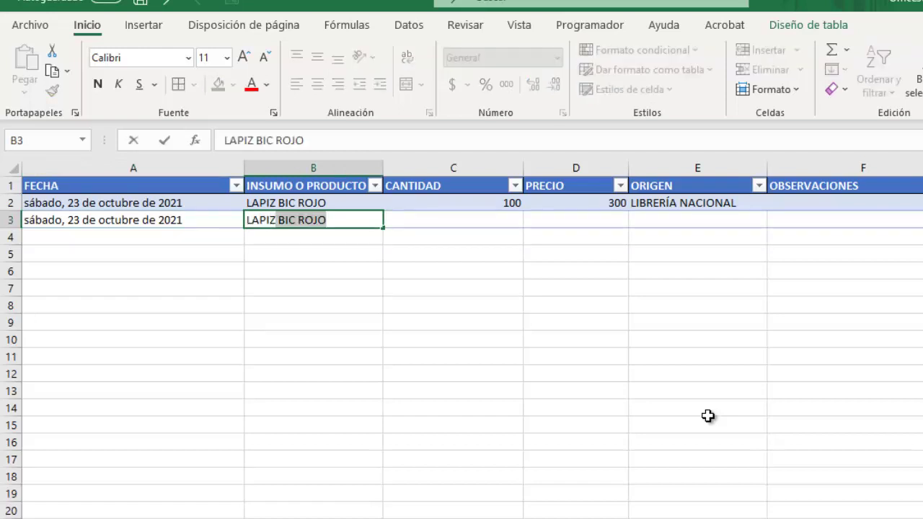
left_click_drag(300, 220, 328, 221)
type("AZUL")
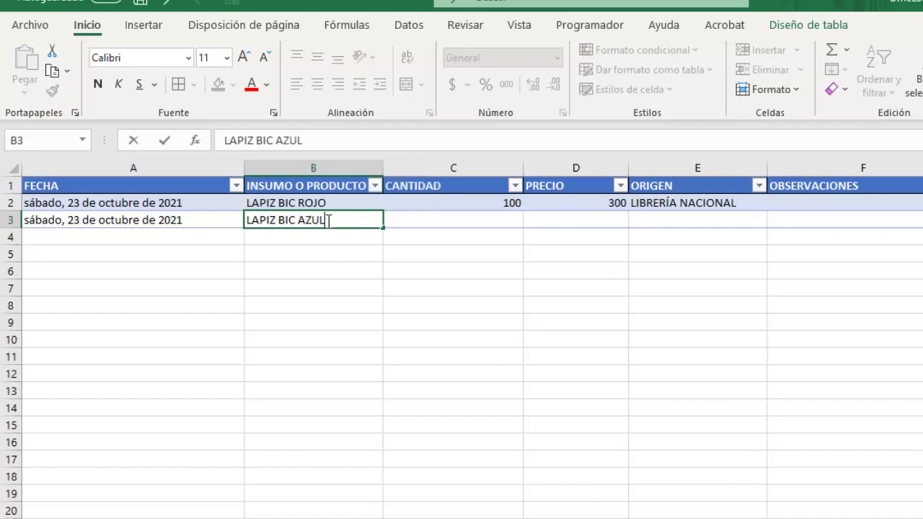
key("Tab")
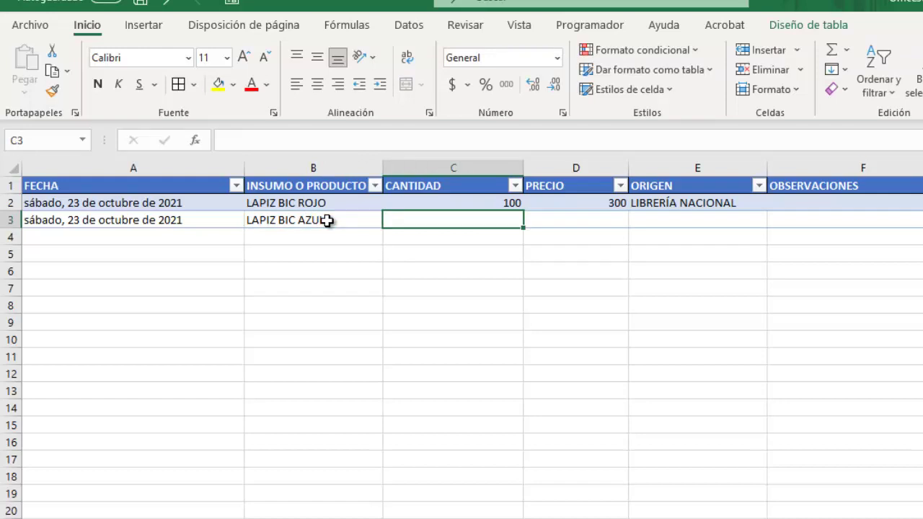
- Complete the LAPIZ BIC AZUL record with a CANTIDAD of 200, a PRECIO of 300 and the ORIGEN LIBRERÍA NACIONAL
type("200")
key("Tab")
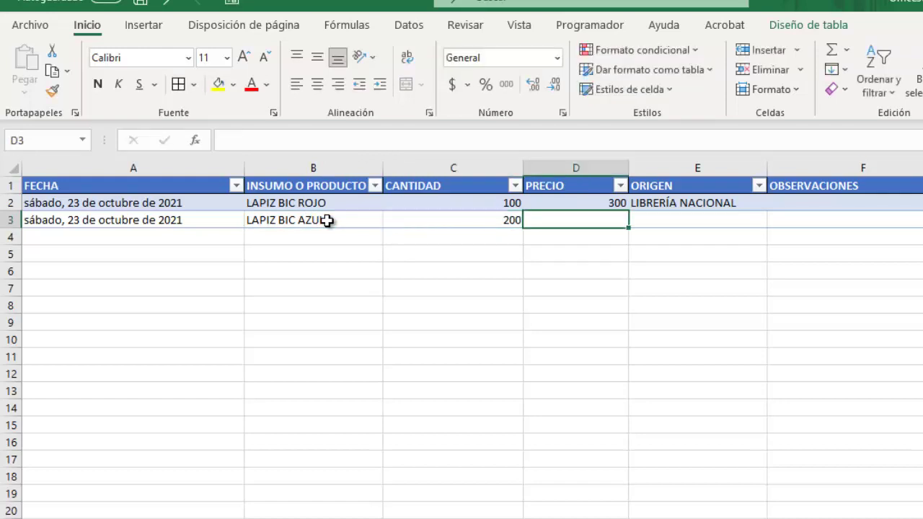
type("300")
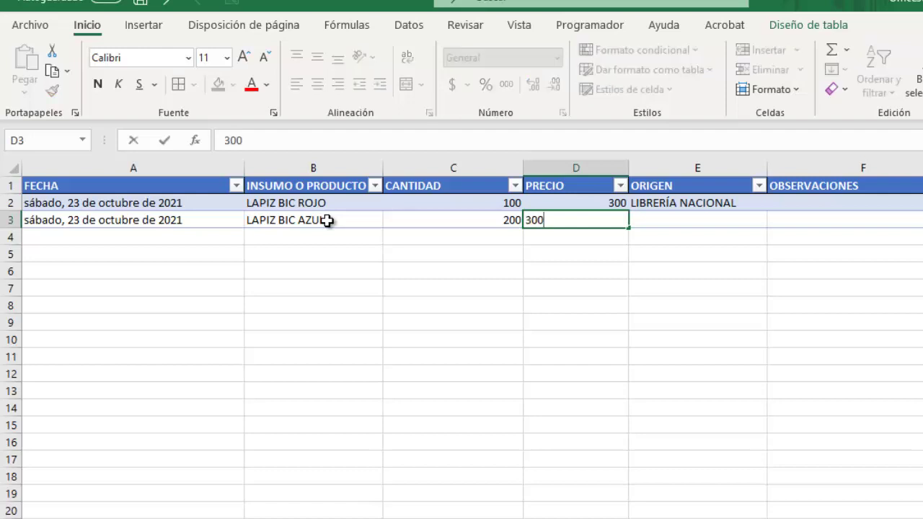
key("Tab")
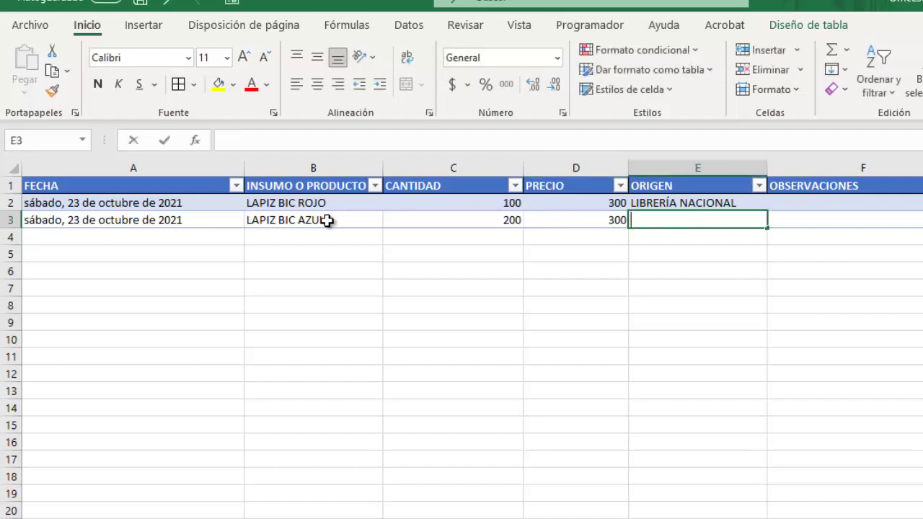
type("L")
key("Tab")
- Review the two income records and the table's column headers from FECHA to OBSERVACIONES
key("Left")
key("Left")
key("Left")
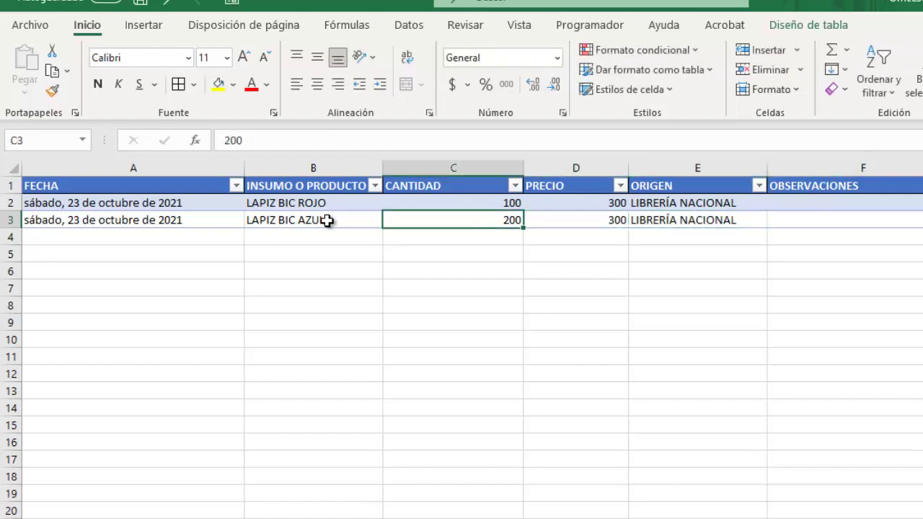
key("Left")
key("Left")
key("Up")
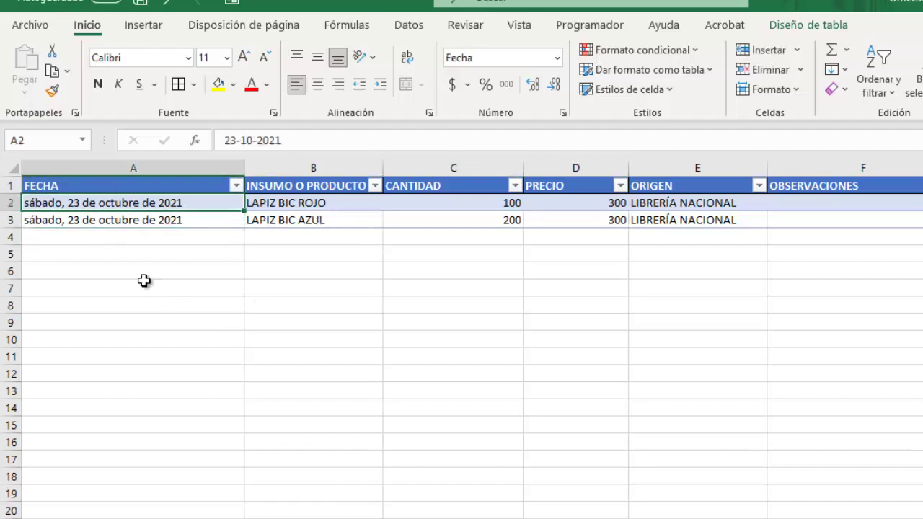
left_click(119, 186)
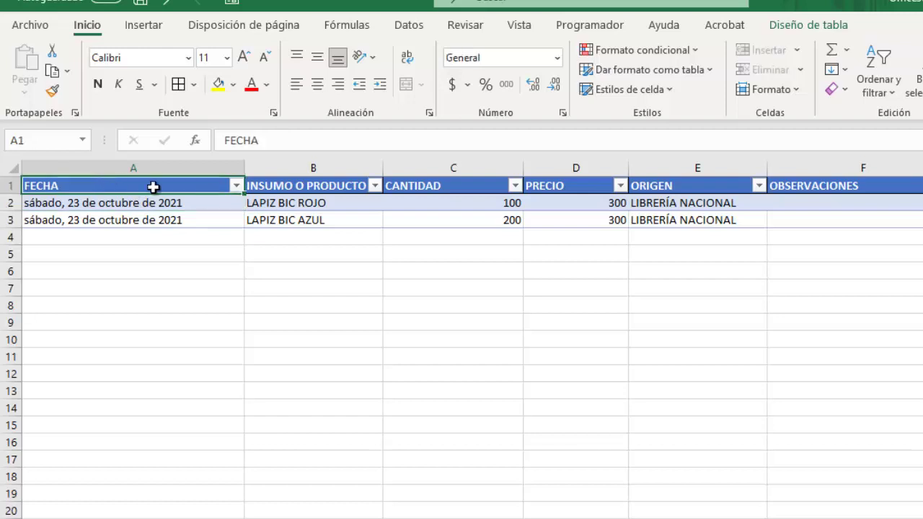
left_click(865, 185)
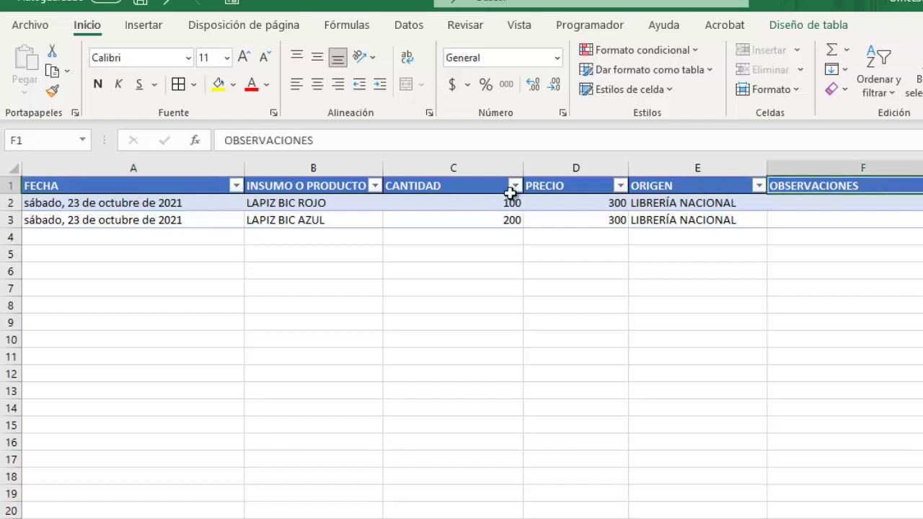
left_click(337, 191)
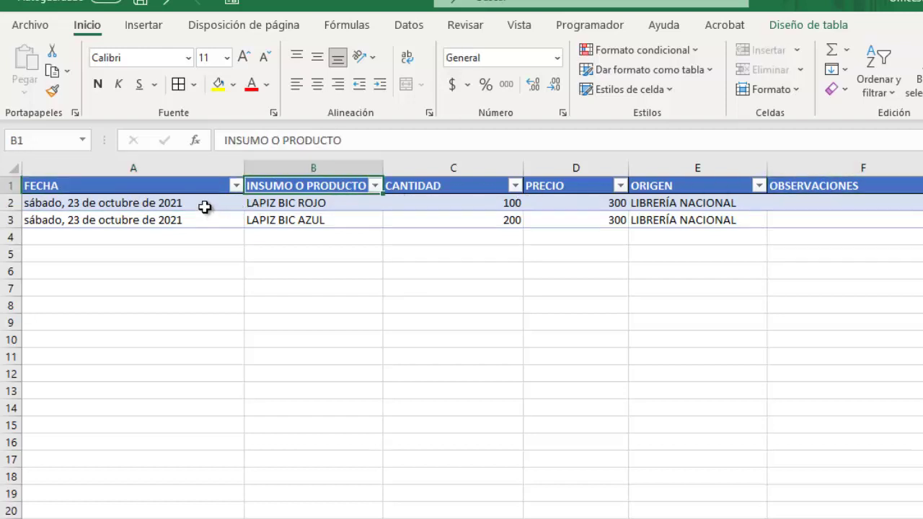
- Browse the alternative table styles available for the INGRESOS table without applying one
left_click(205, 208)
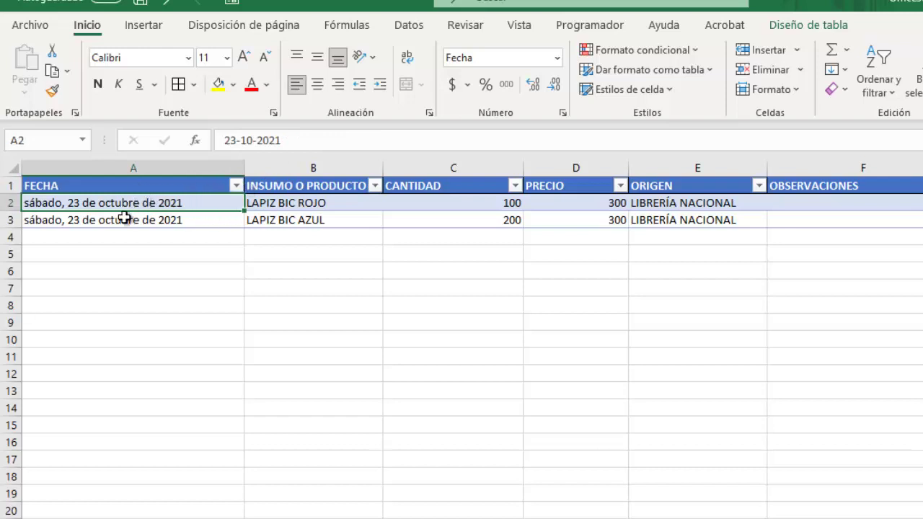
left_click(158, 184)
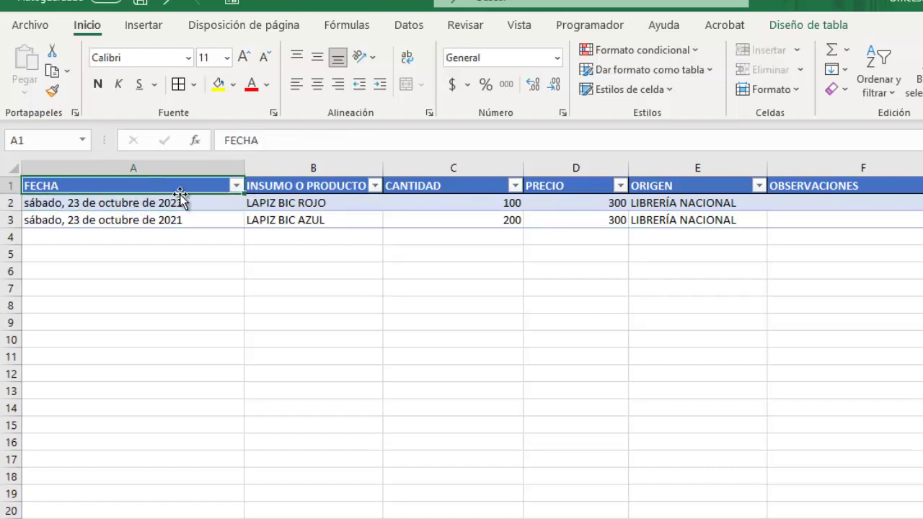
left_click(325, 203)
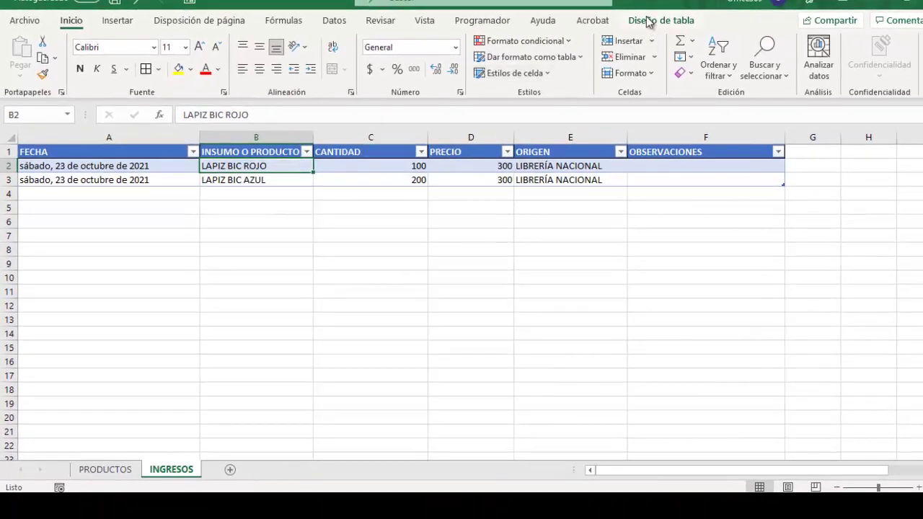
left_click(647, 22)
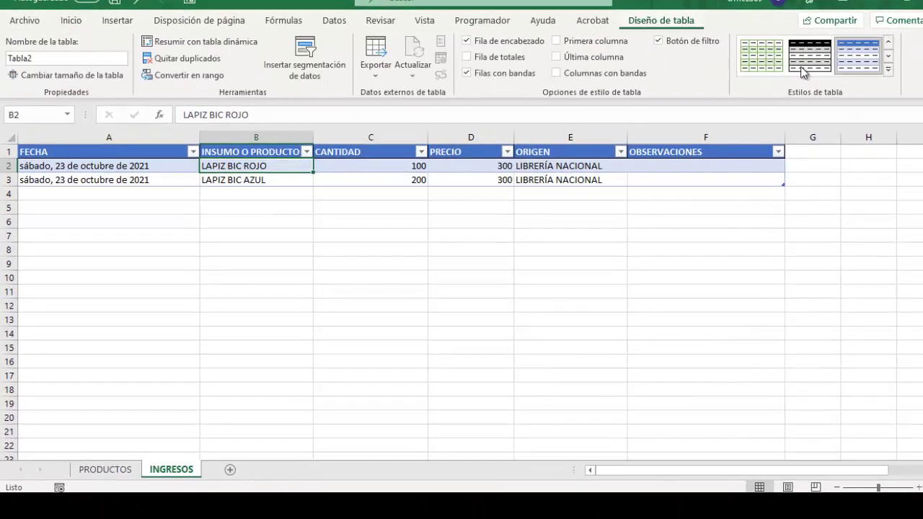
left_click(892, 70)
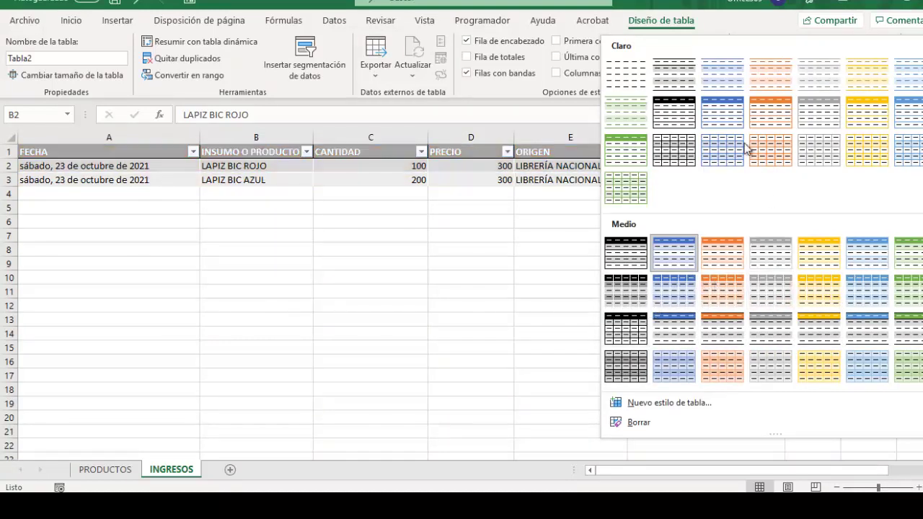
left_click(513, 293)
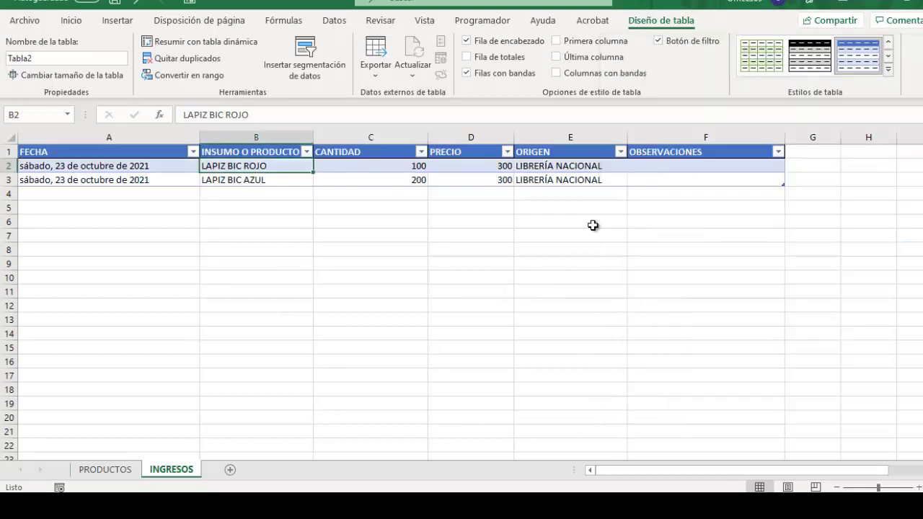
left_click(442, 268)
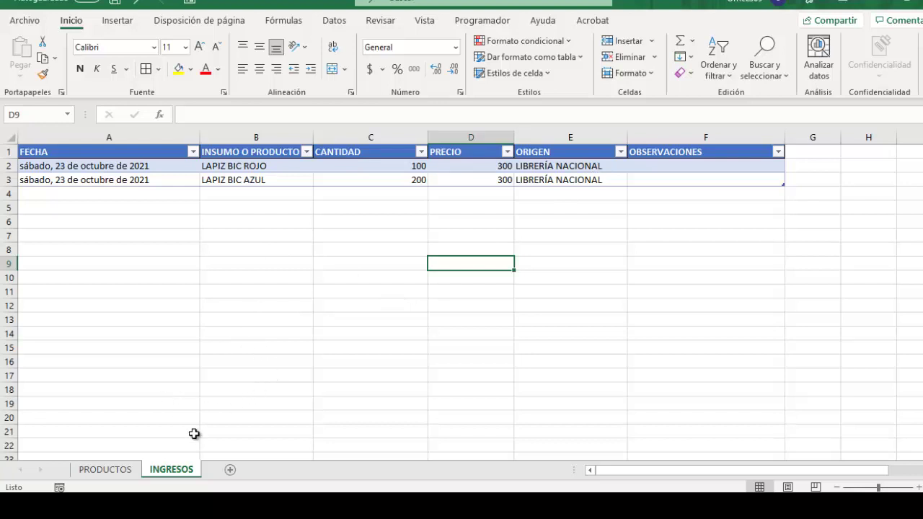
- Add a new worksheet after INGRESOS and name it SALIDAS
left_click(230, 470)
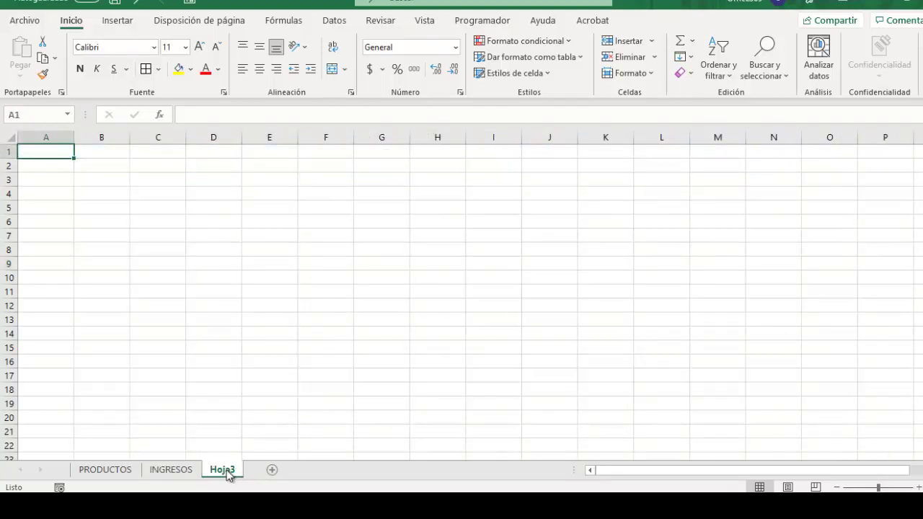
double_click(223, 470)
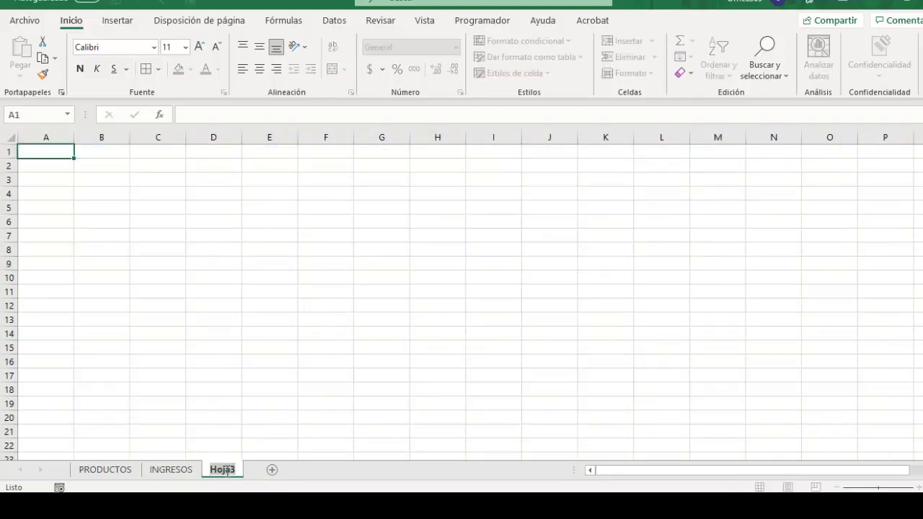
type("SA")
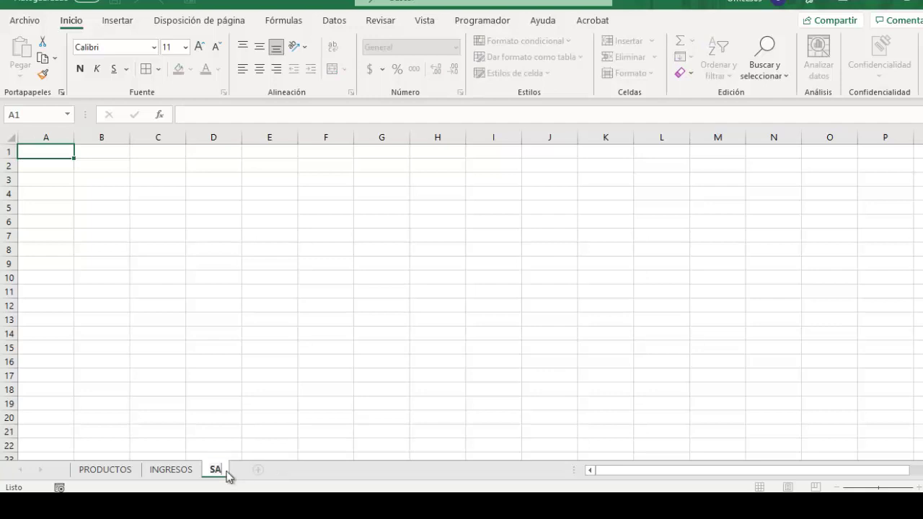
type("LIDAS")
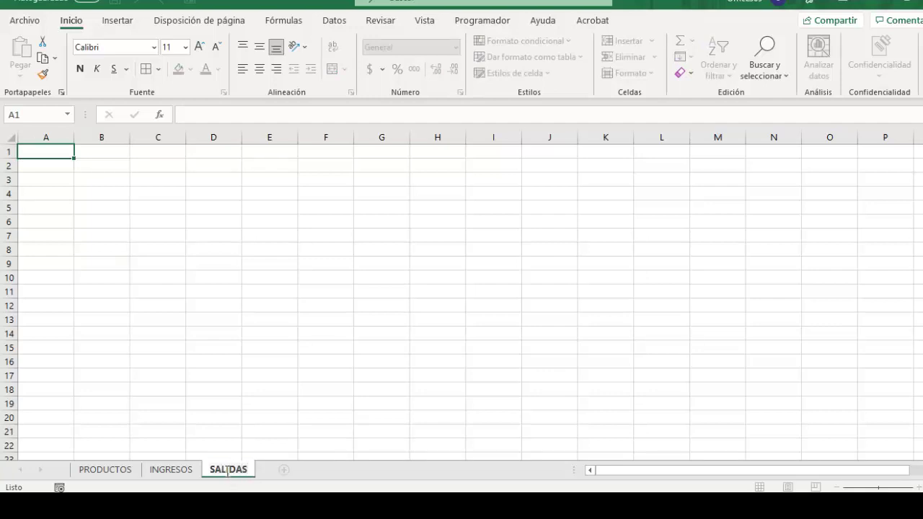
key("Return")
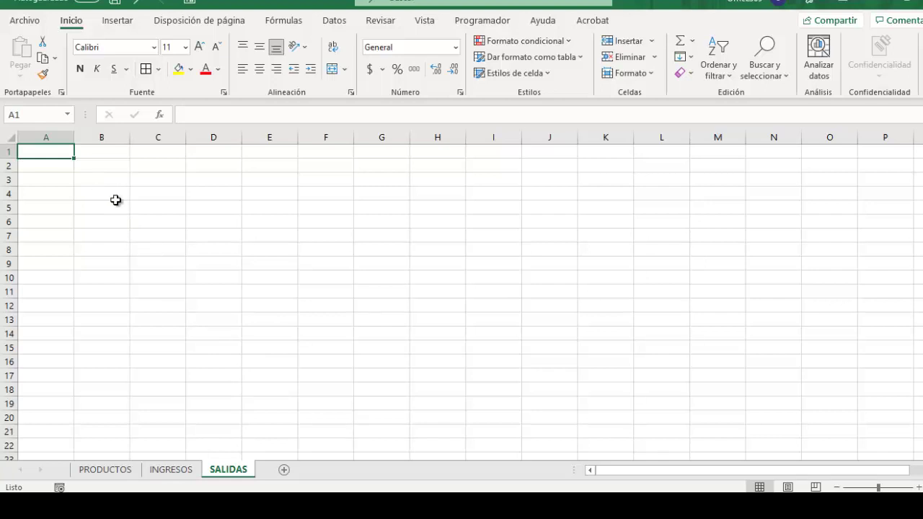
- Enter the headers FECHA in A1 and INSUMO O PRODUCTO in B1, and fit column B to its text
type("FECHA")
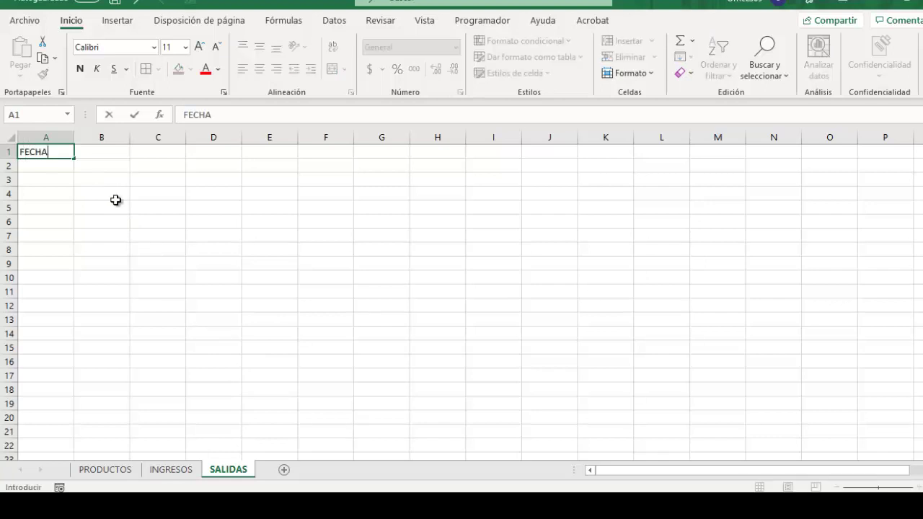
key("Tab")
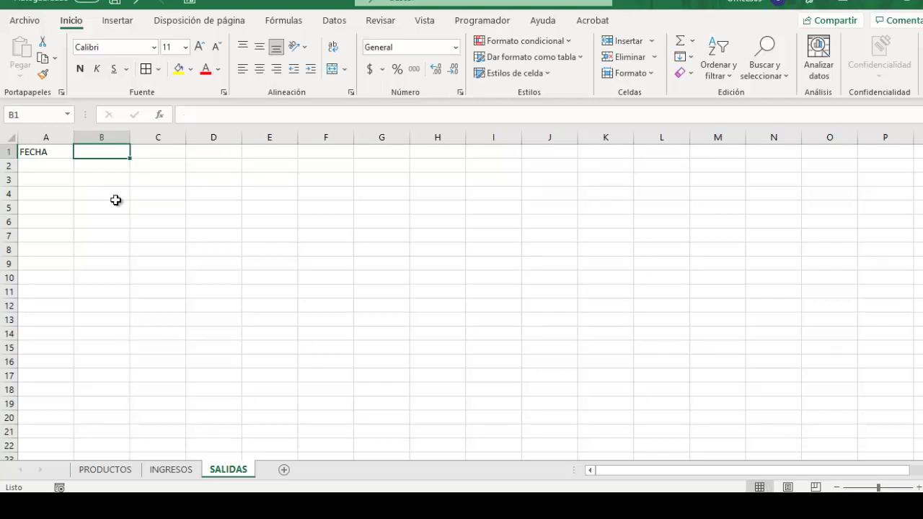
type("INSUMO")
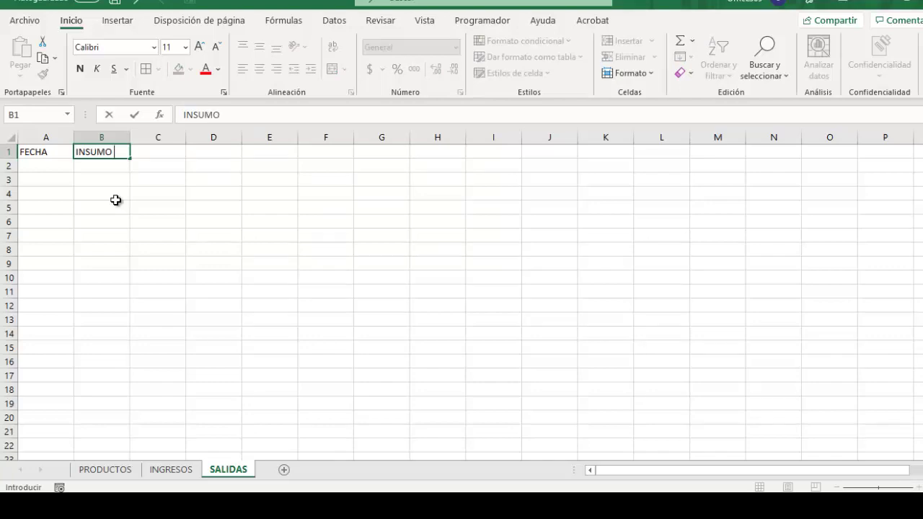
type(" O ")
type("PRO")
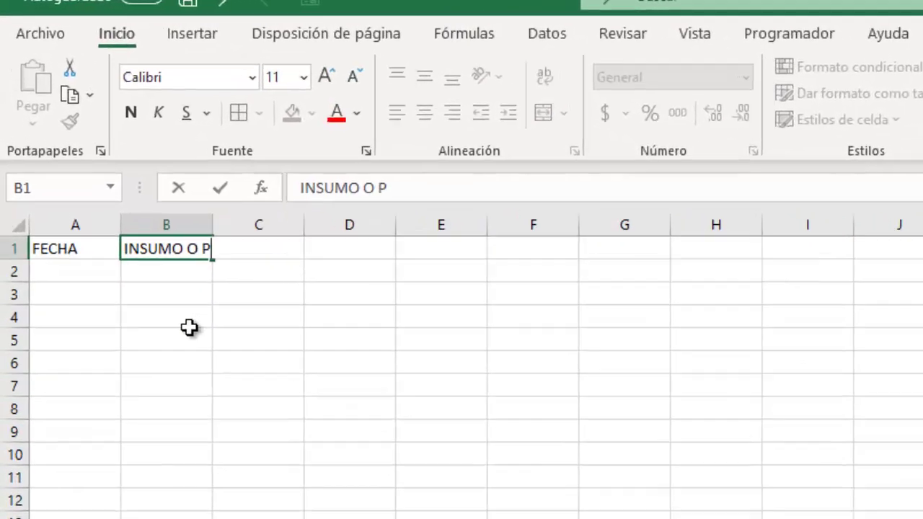
type("DUCTO")
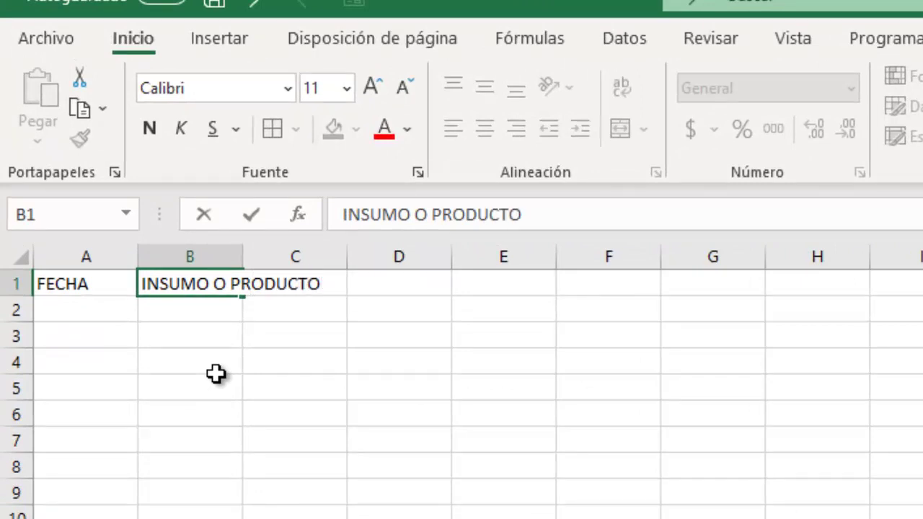
key("Tab")
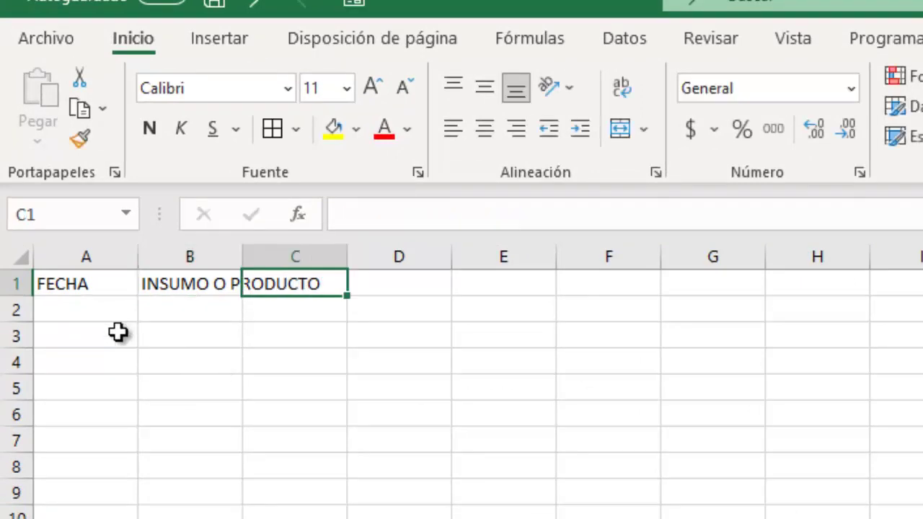
double_click(242, 260)
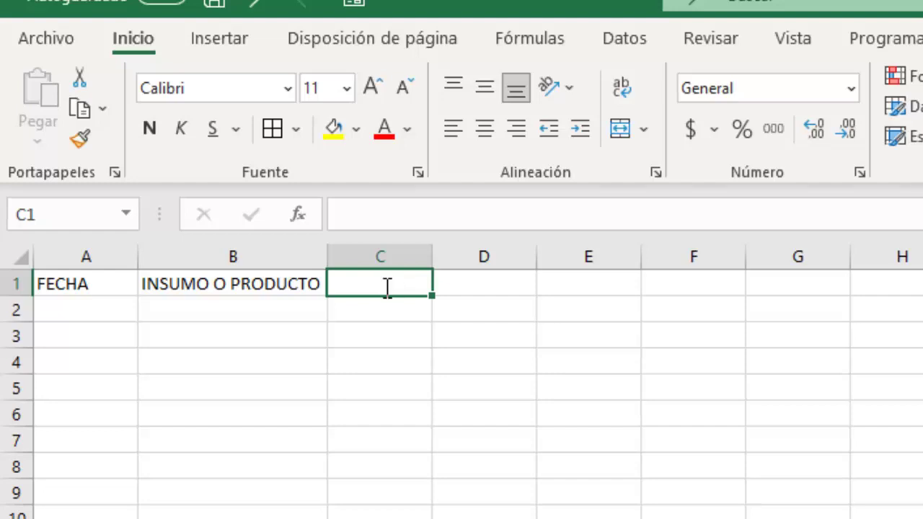
- Add the headers CANTIDAD in C1 and RETIRA in D1
type("CANTIDAD")
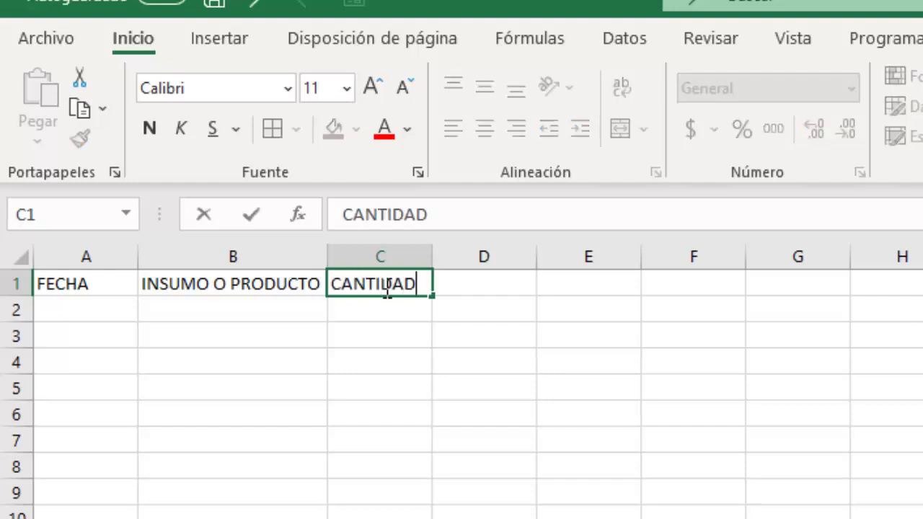
key("Tab")
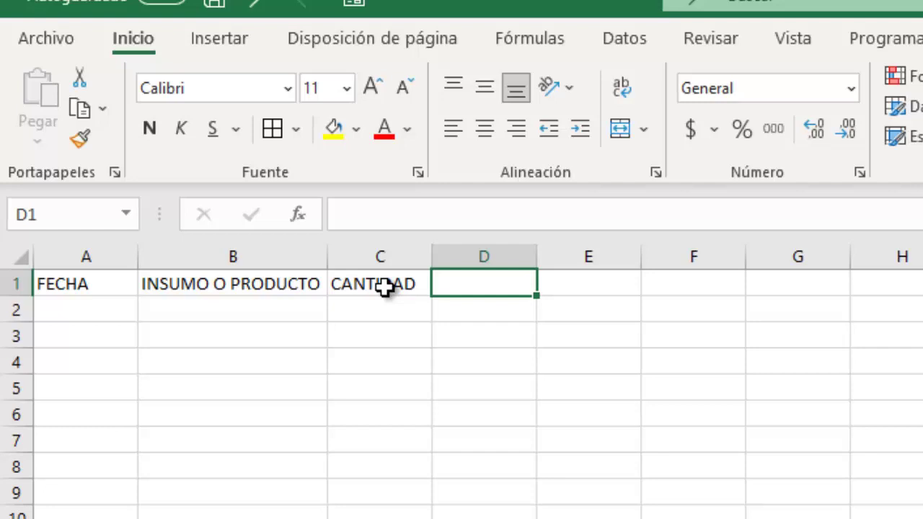
type("RET")
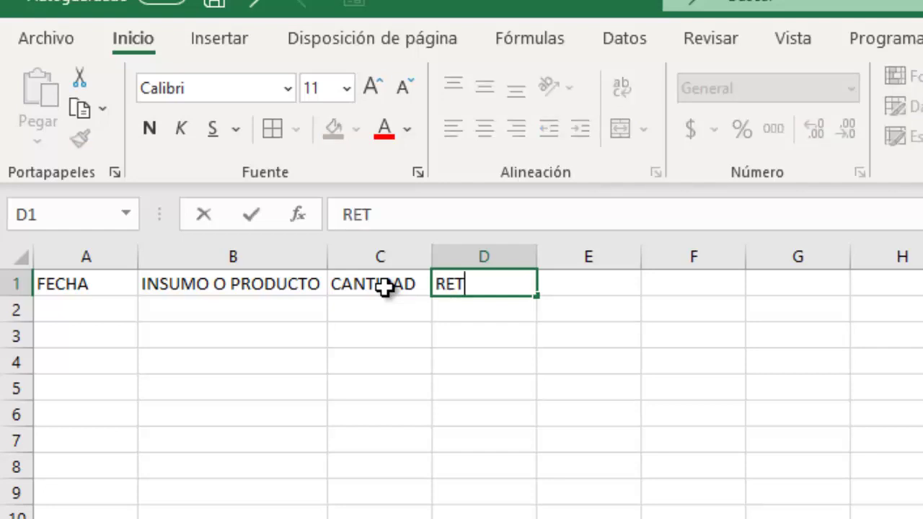
type("IRA")
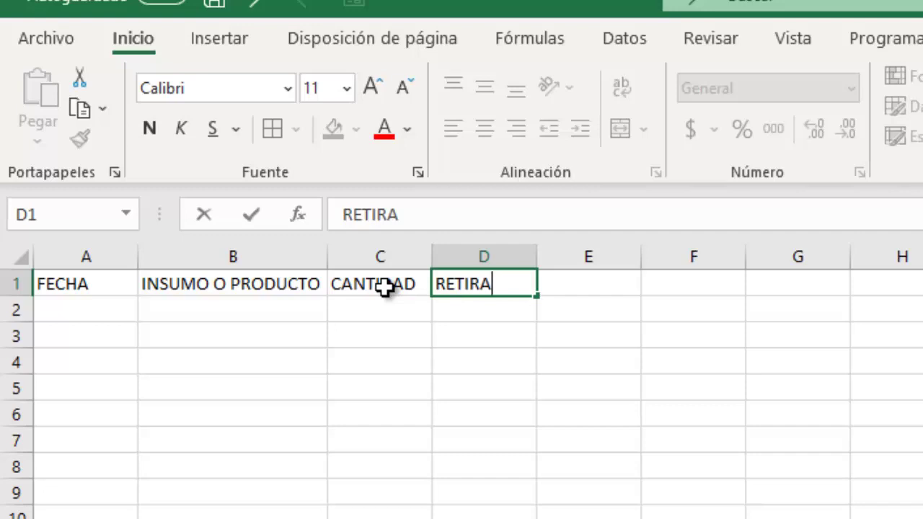
key("Tab")
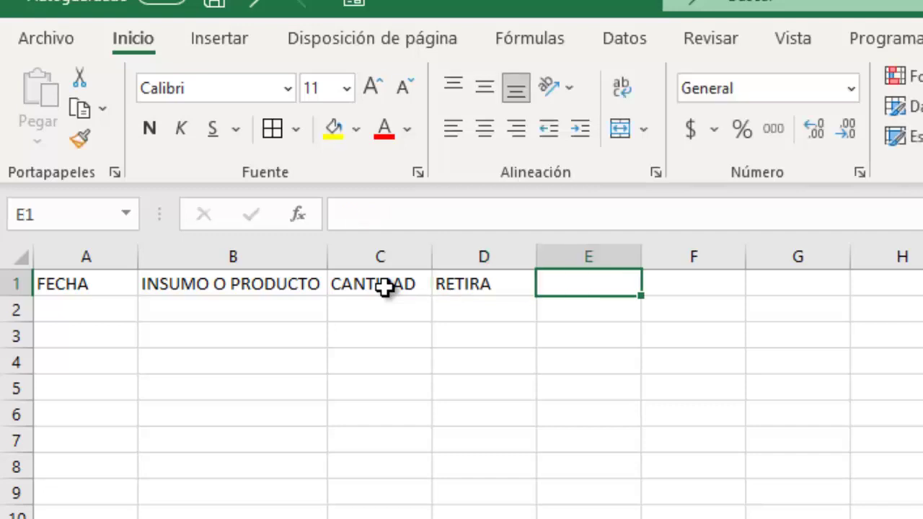
- Add the header OBSERVACIONES in E1 and fit column E to its text
type("OBSER")
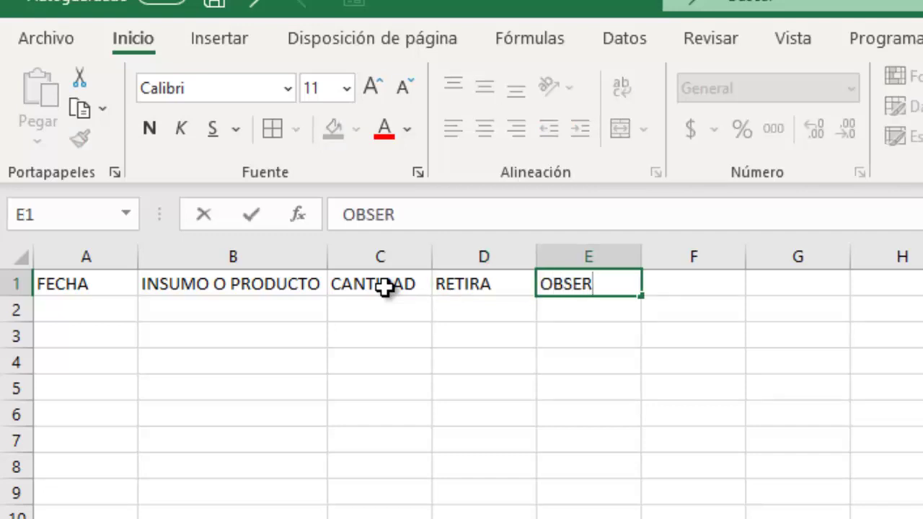
type("VACIONES")
key("Return")
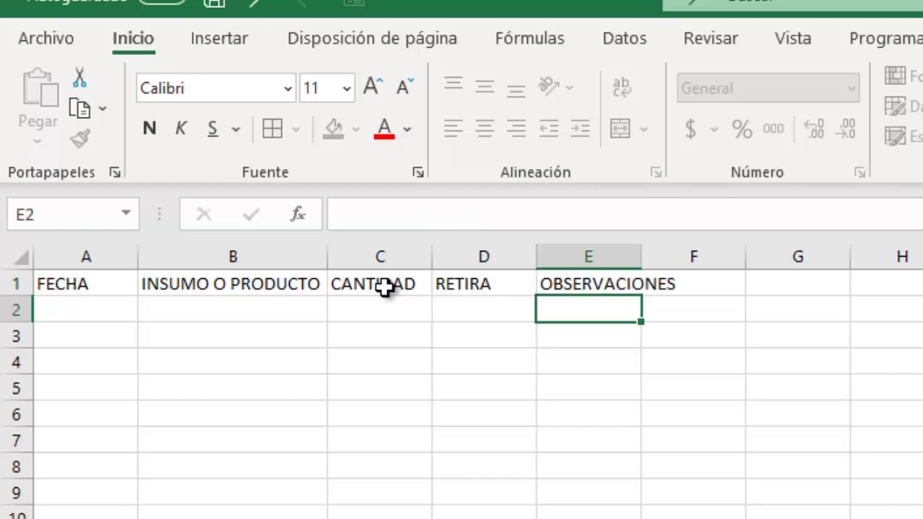
double_click(641, 249)
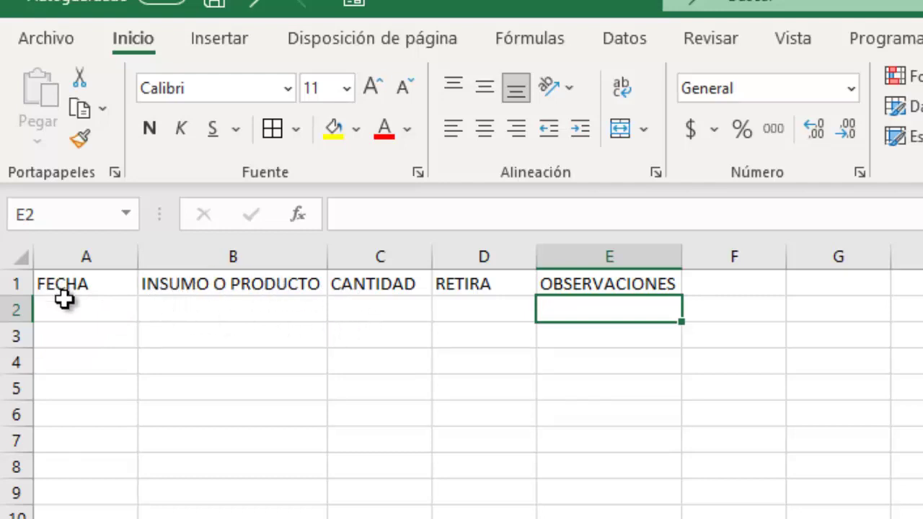
- Widen the FECHA column and format cell A2 as Fecha with the long type "*miércoles, 14 de marzo de 2012"
left_click_drag(68, 278, 644, 289)
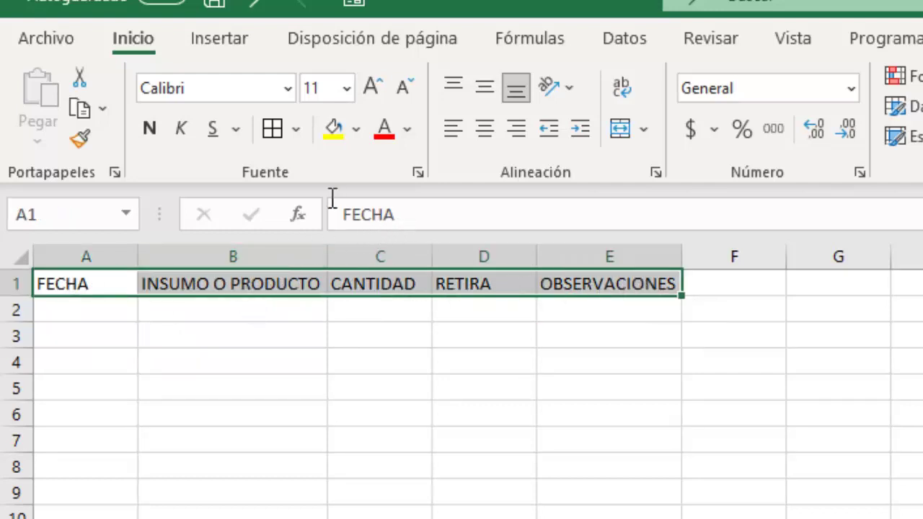
left_click_drag(138, 258, 284, 264)
left_click(151, 311)
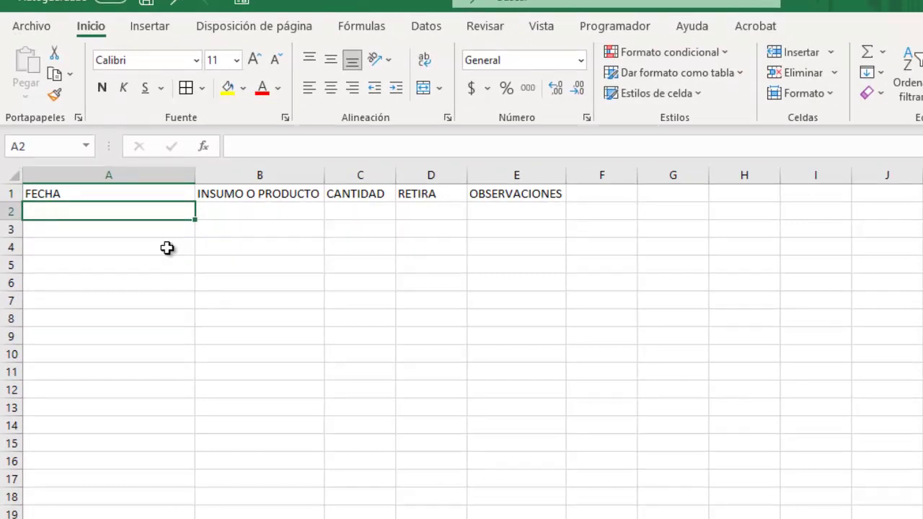
right_click(137, 209)
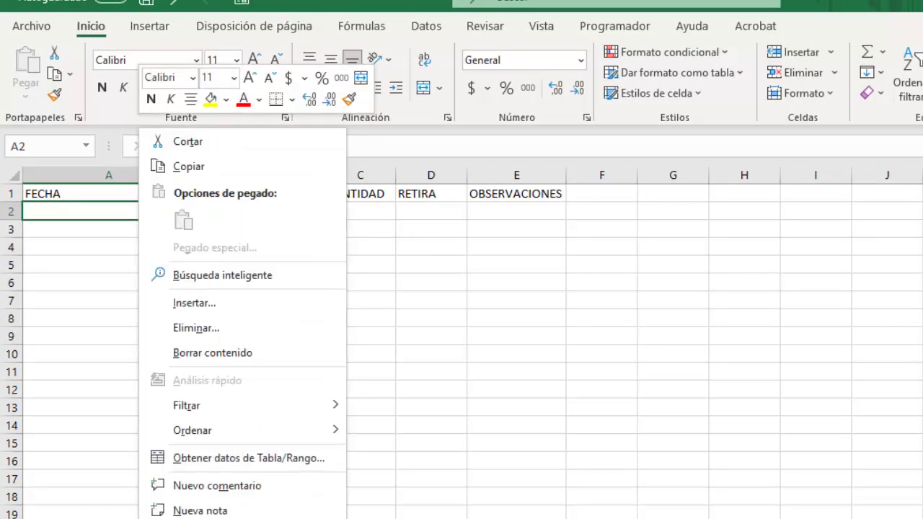
left_click(217, 518)
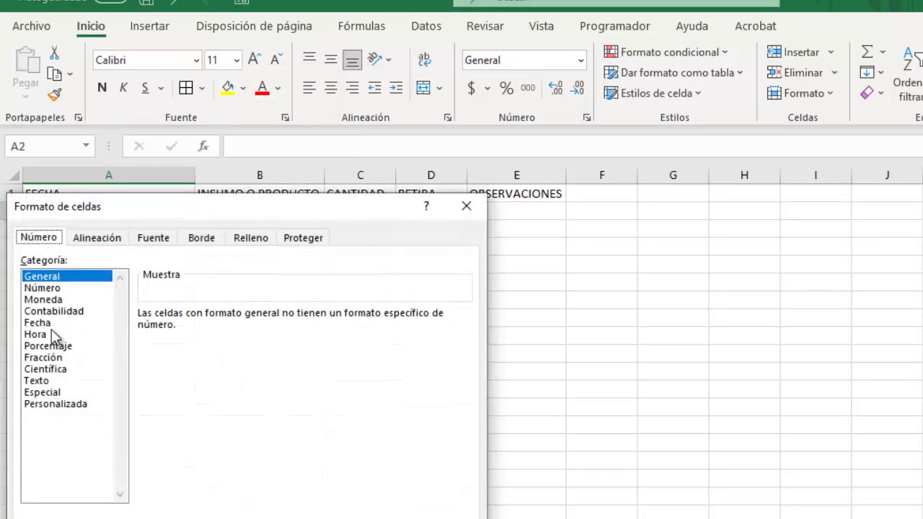
left_click(38, 323)
left_click(187, 342)
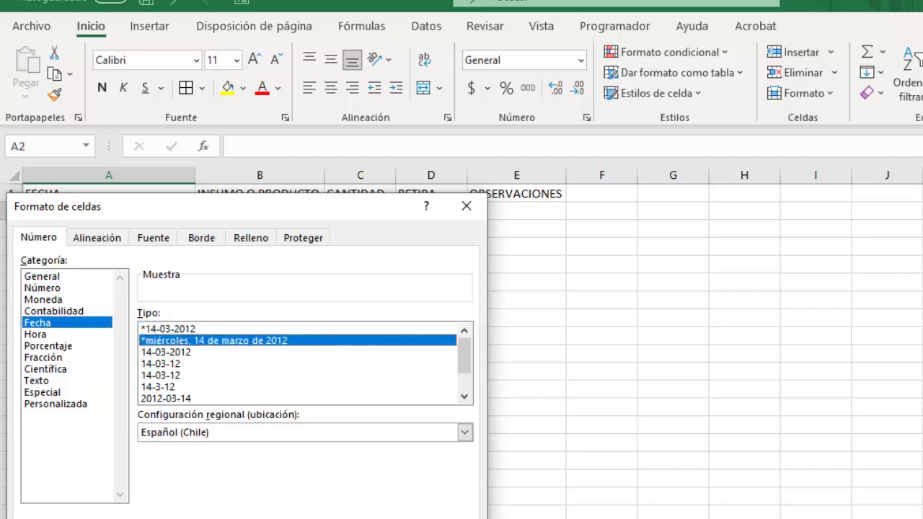
key("Return")
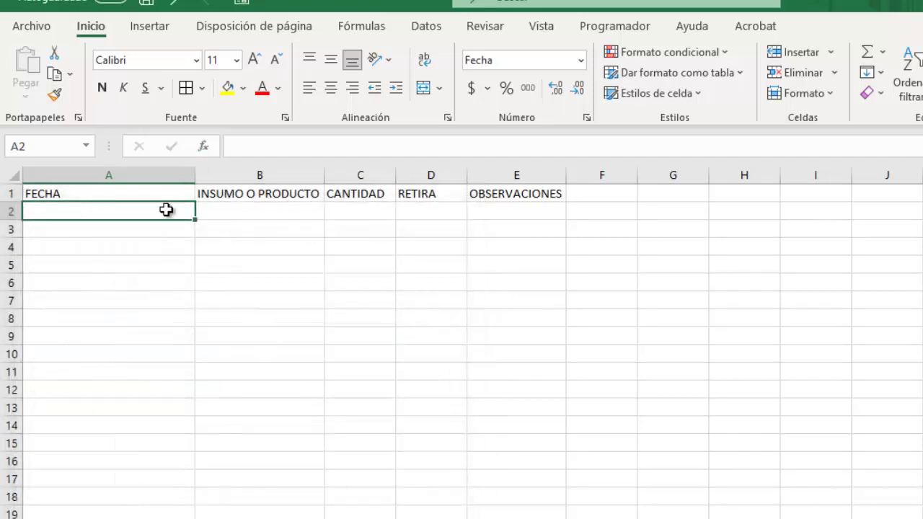
- Widen the INSUMO O PRODUCTO column slightly and the RETIRA column to about double its width
left_click(261, 210)
left_click_drag(325, 175, 344, 174)
left_click(72, 214)
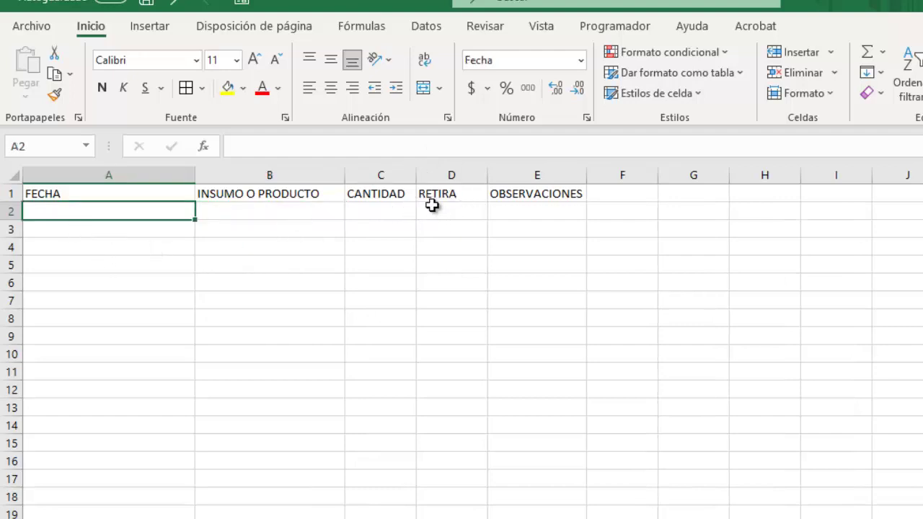
left_click_drag(491, 180, 553, 175)
left_click(250, 296)
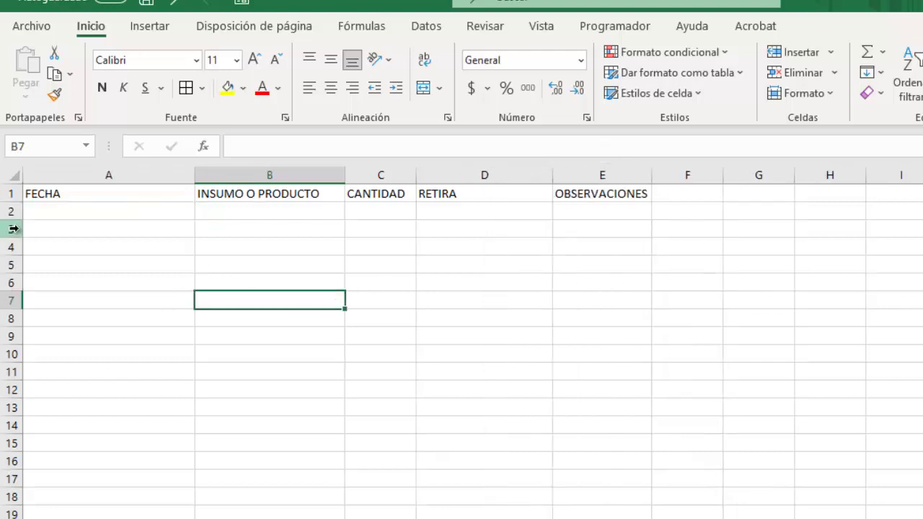
- Enter the date 23-10 in A2 and LAPIZ BIC ROJO in B2 of the SALIDAS sheet
left_click(64, 210)
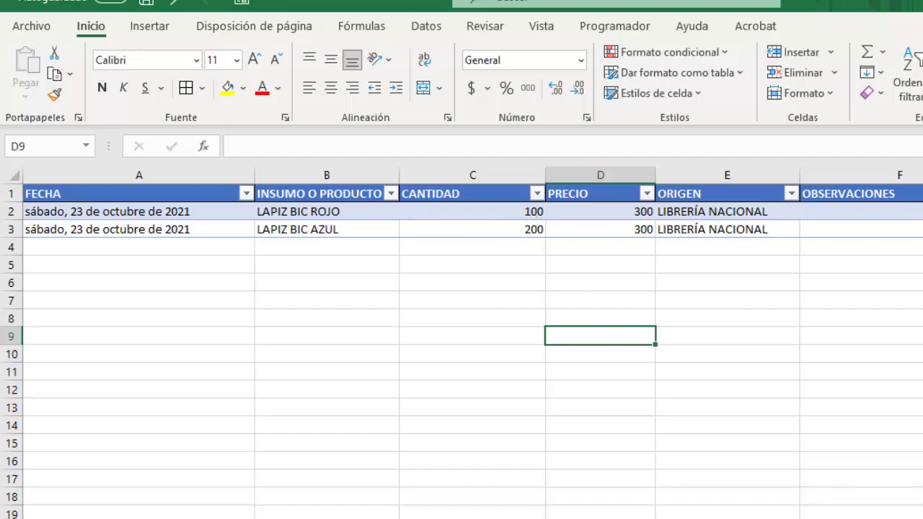
key("ctrl+Page_Down")
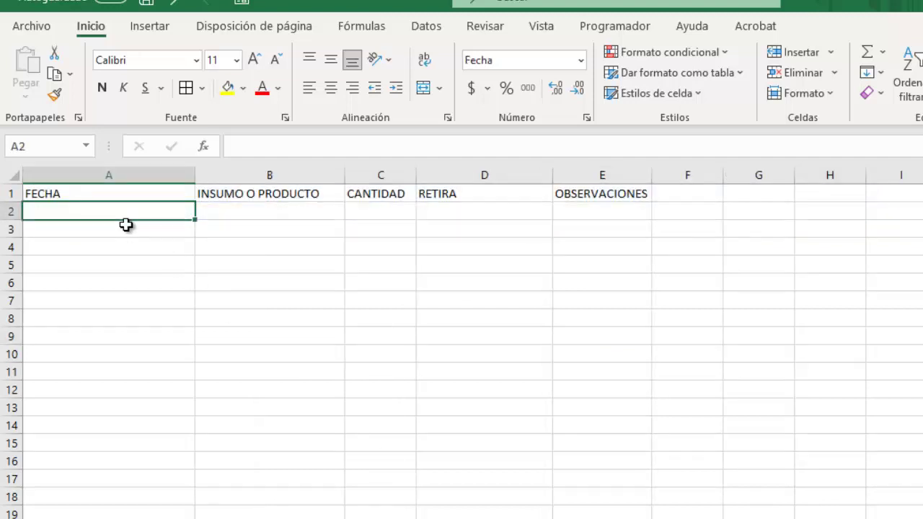
key("ctrl+Page_Up")
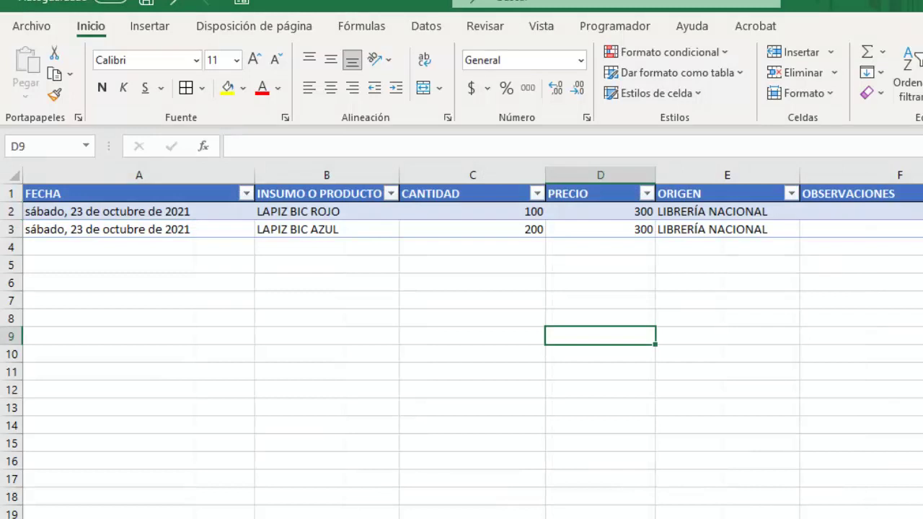
key("ctrl+Page_Down")
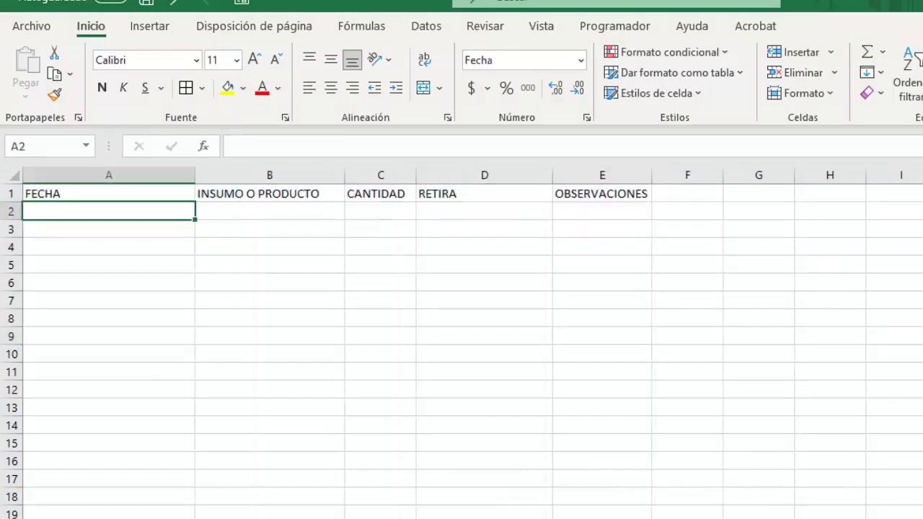
type("23-10")
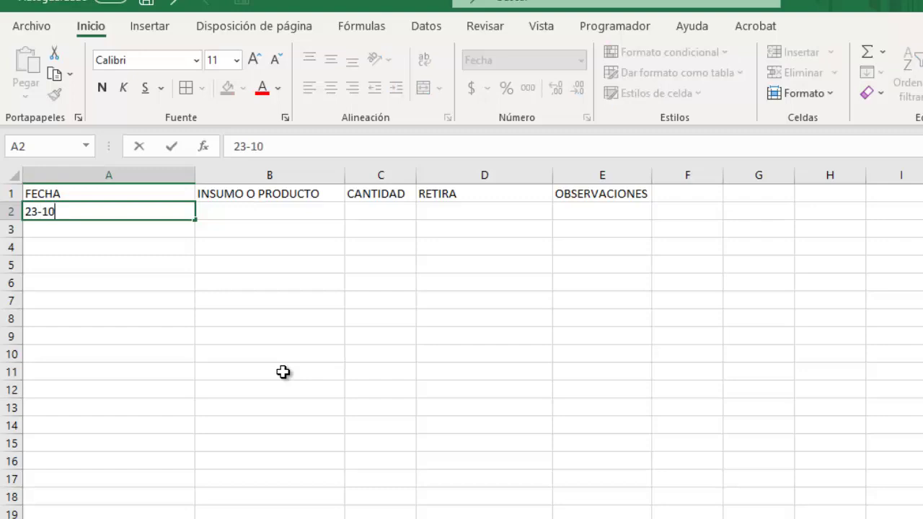
key("Tab")
type("L")
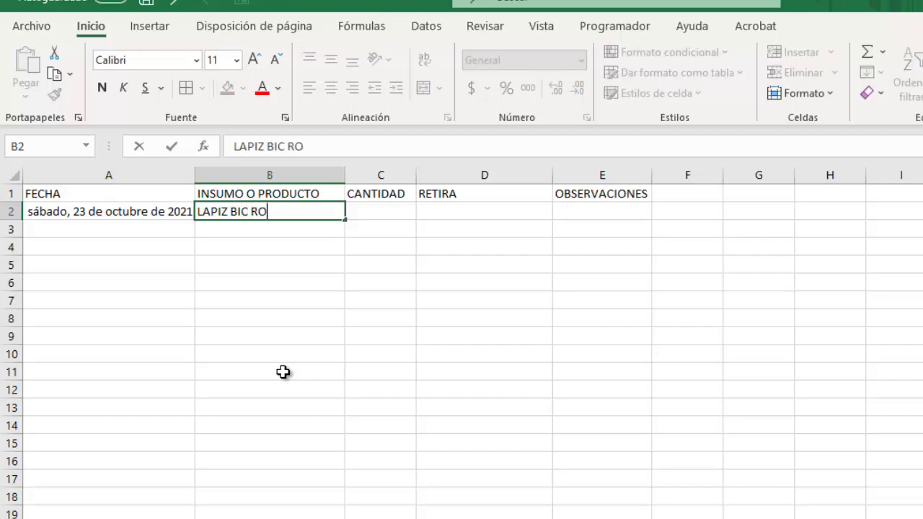
type("APIZ BIC ROJO")
key("Tab")
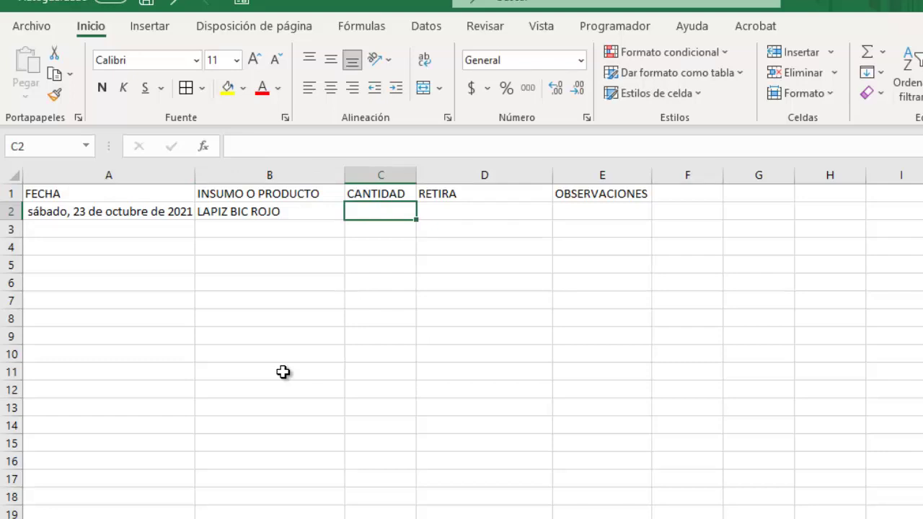
- Enter the quantity 50 in C2 and ENCARGADO DE LOCAL under RETIRA in D2
type("50")
key("Tab")
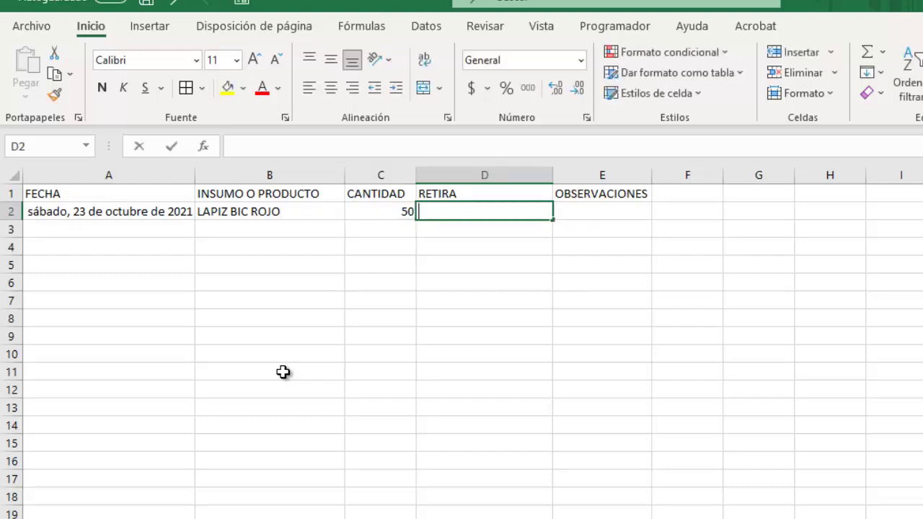
type("ENCARGADO DE LOCAL")
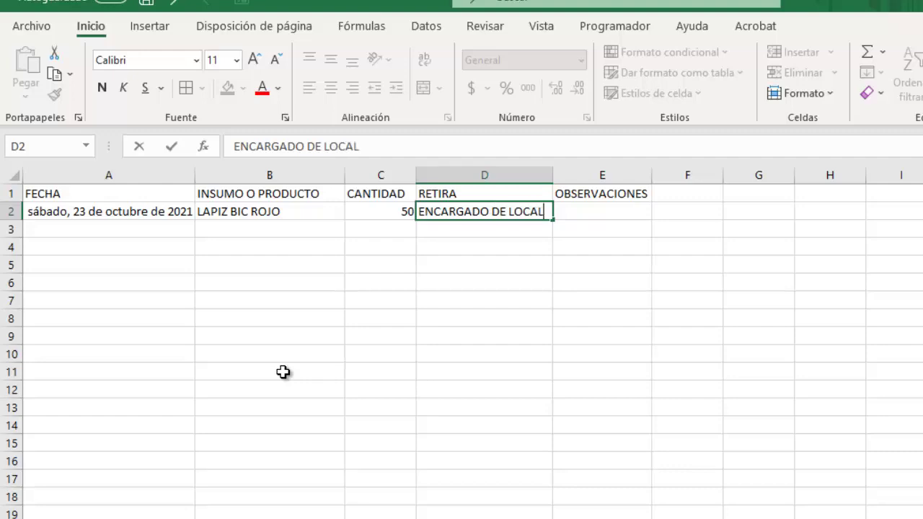
key("Tab")
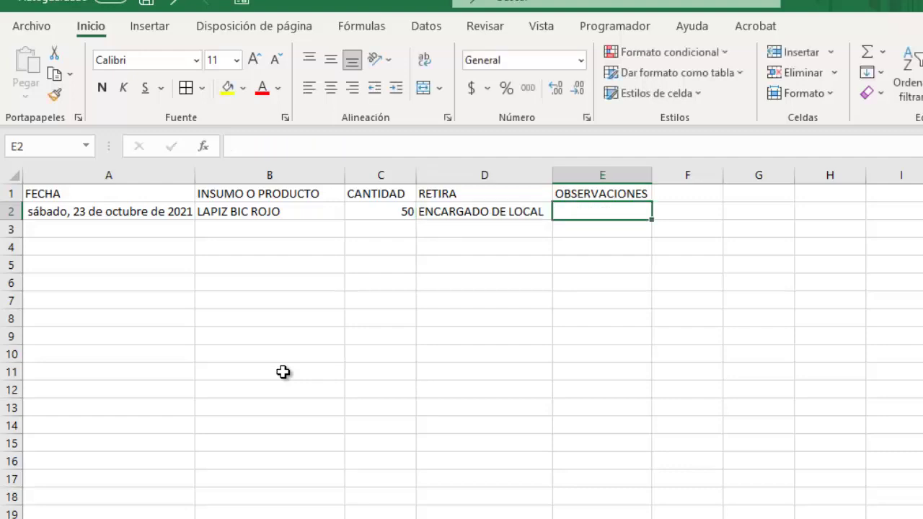
- Enter PARA LA VENTA EN LOCAL in E2 and fit the OBSERVACIONES column to its text
type("PARA LA VENTA EN")
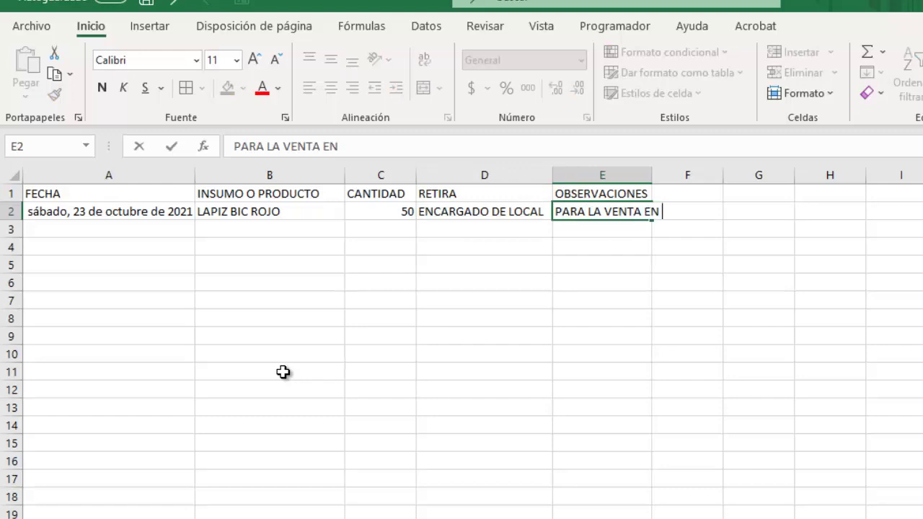
type("LOCAL")
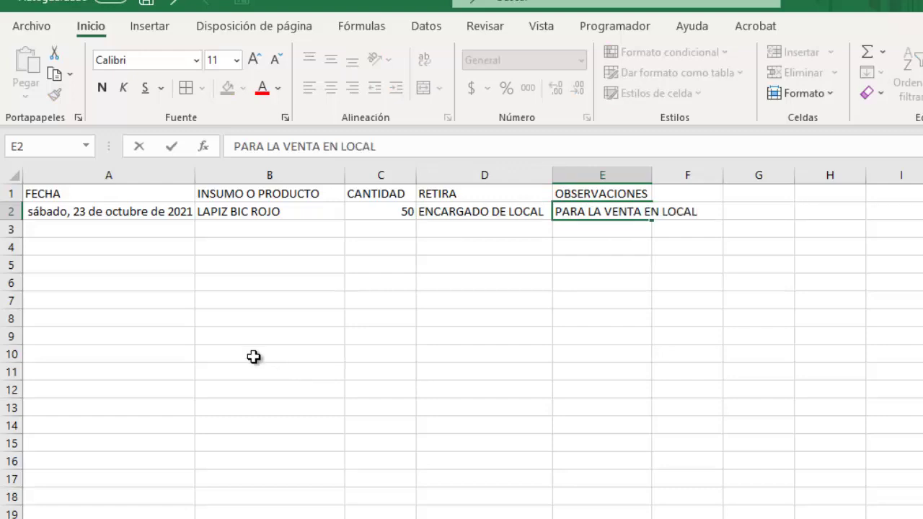
left_click(627, 409)
double_click(652, 174)
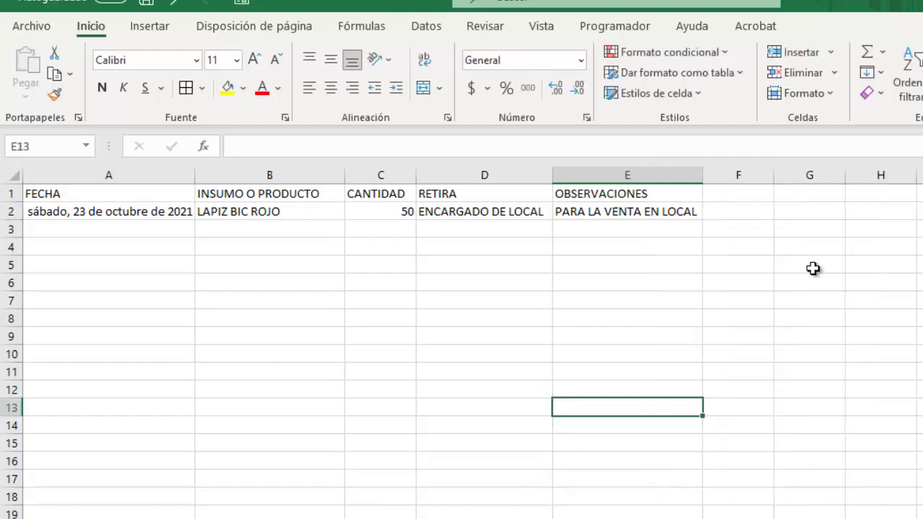
left_click(814, 267)
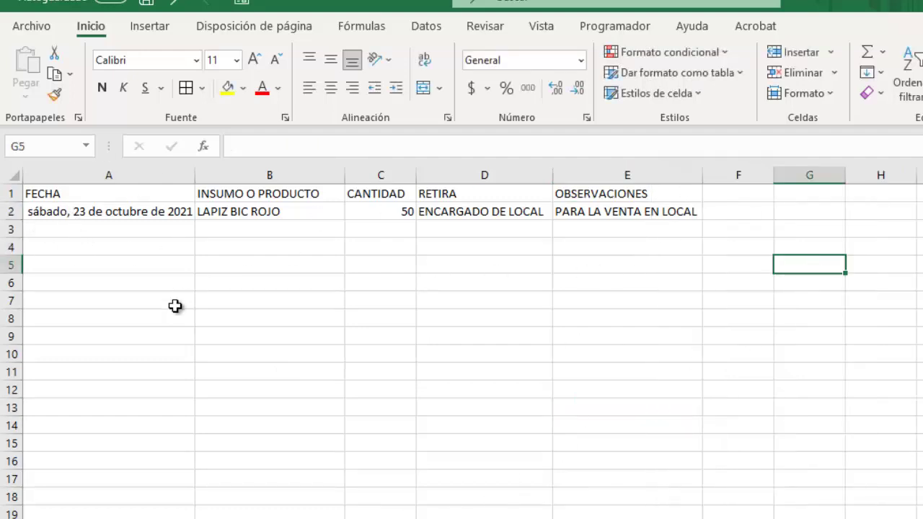
- Convert the range A1:E2 into a table with headers
left_click(86, 193)
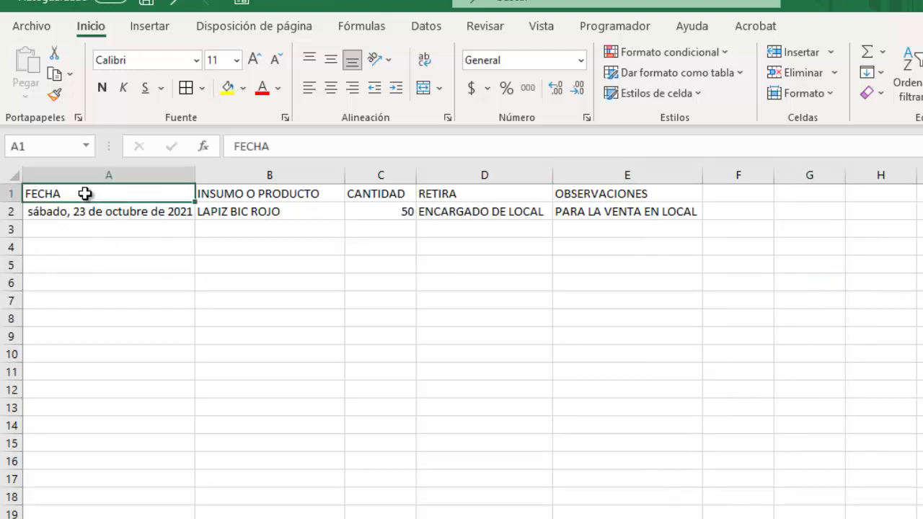
left_click(151, 28)
left_click(160, 72)
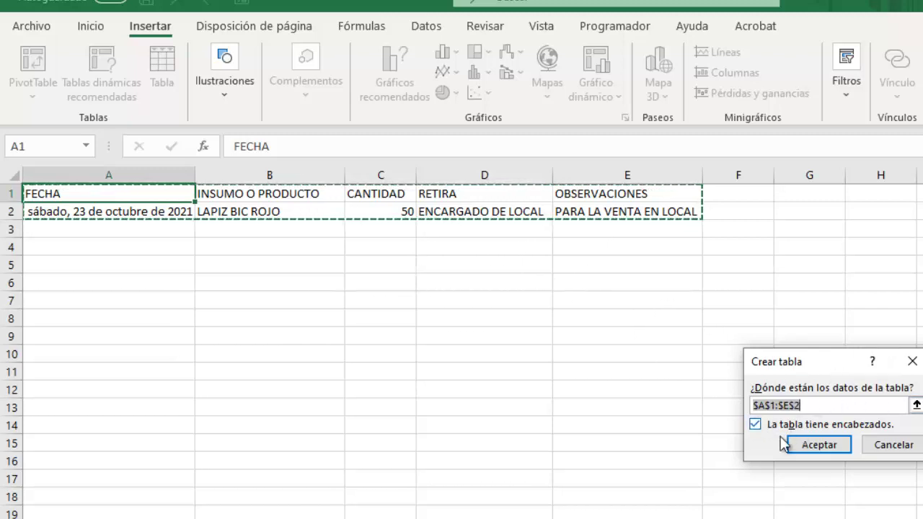
left_click(819, 445)
left_click(490, 353)
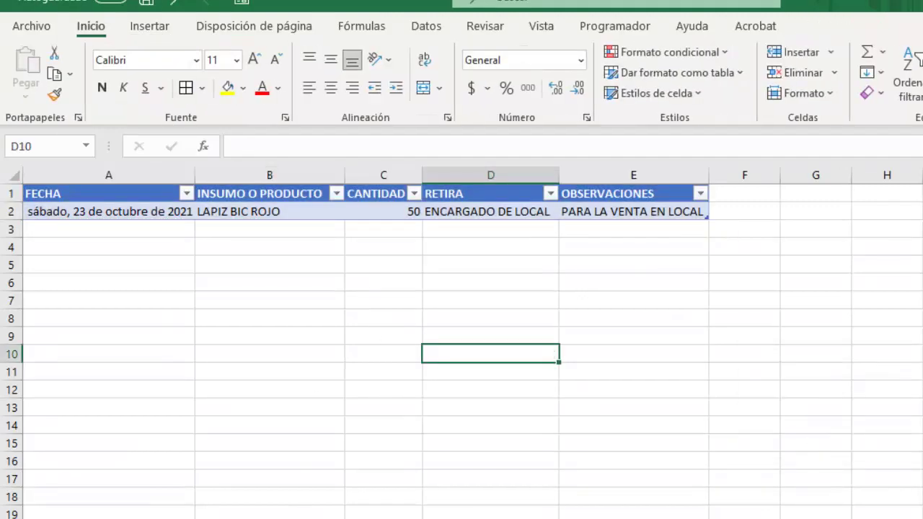
- Fill the header row A1:E1 of the SALIDAS table with the standard dark red colour
key("ctrl+Page_Down")
key("ctrl+Page_Up")
left_click(81, 193)
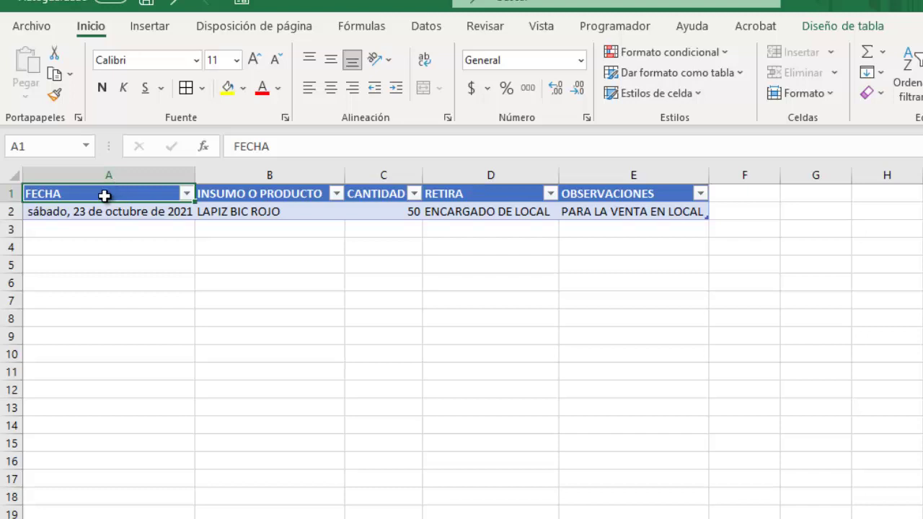
left_click_drag(105, 196, 656, 197)
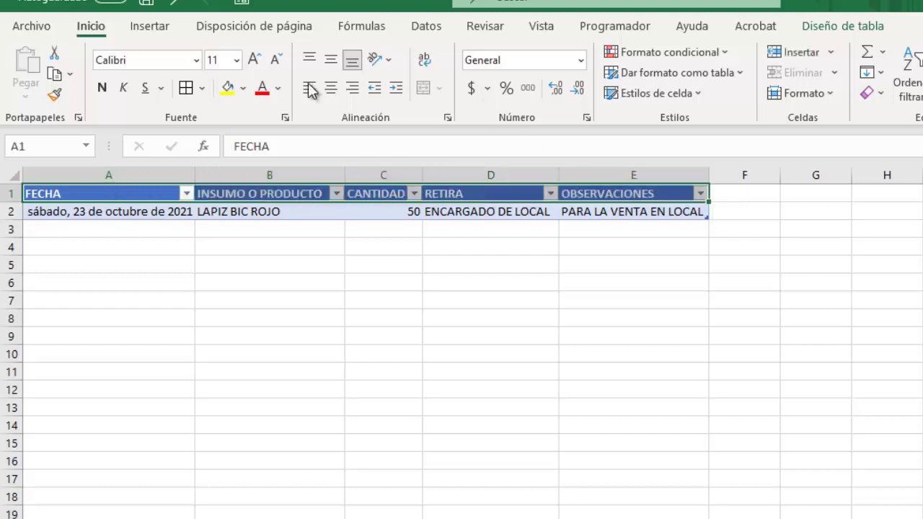
left_click(243, 88)
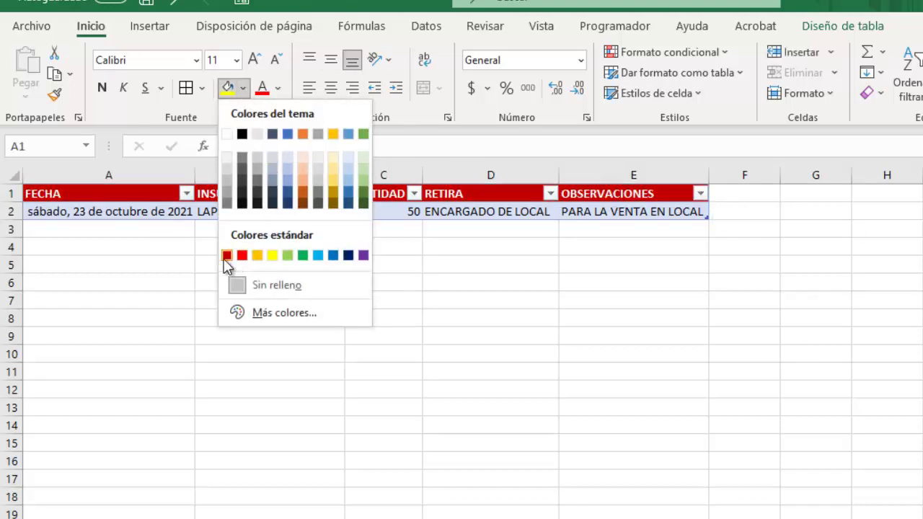
left_click(226, 256)
left_click(505, 336)
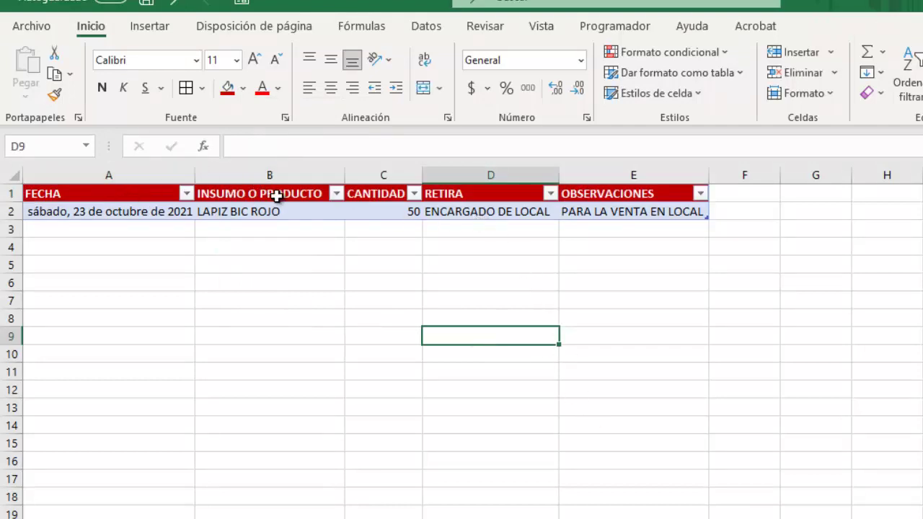
left_click(501, 211)
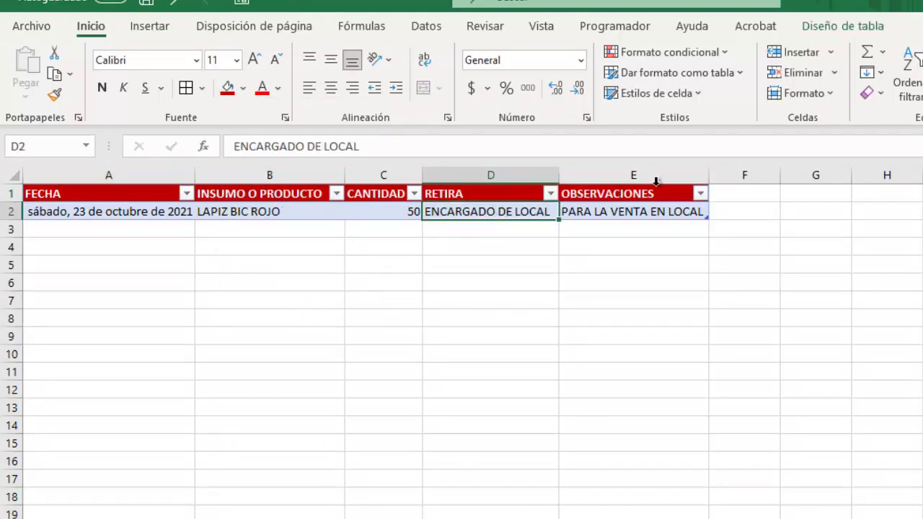
left_click(849, 26)
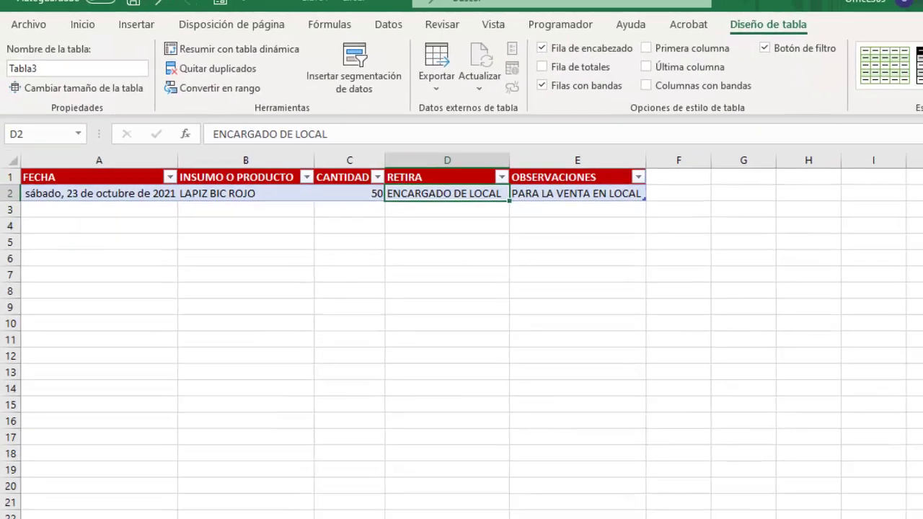
left_click(912, 76)
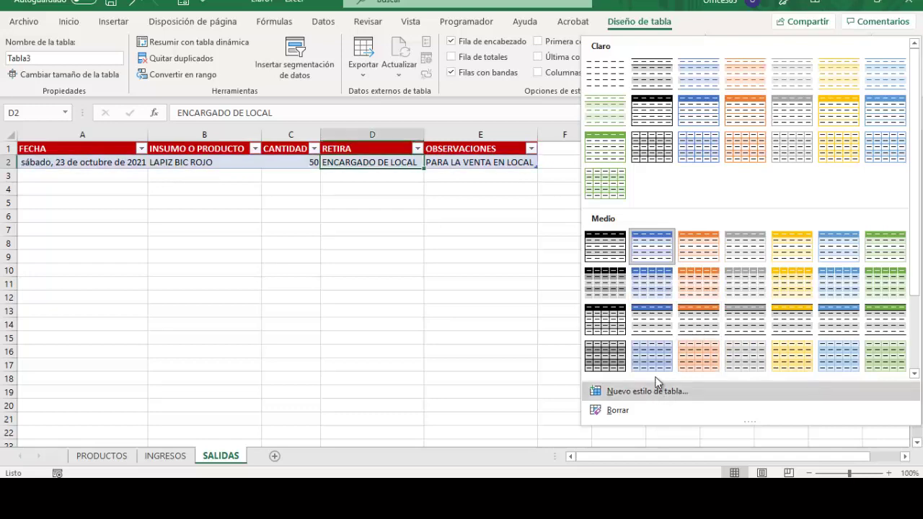
left_click_drag(912, 208, 912, 300)
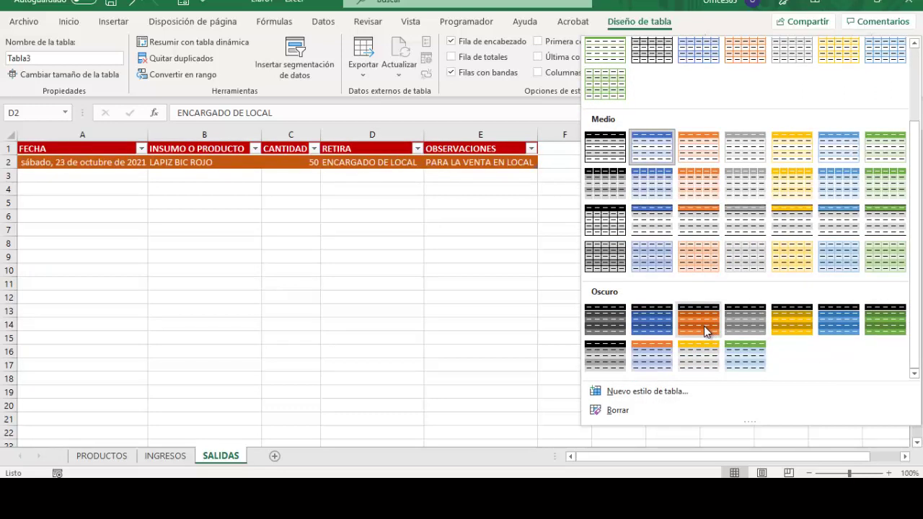
left_click(665, 332)
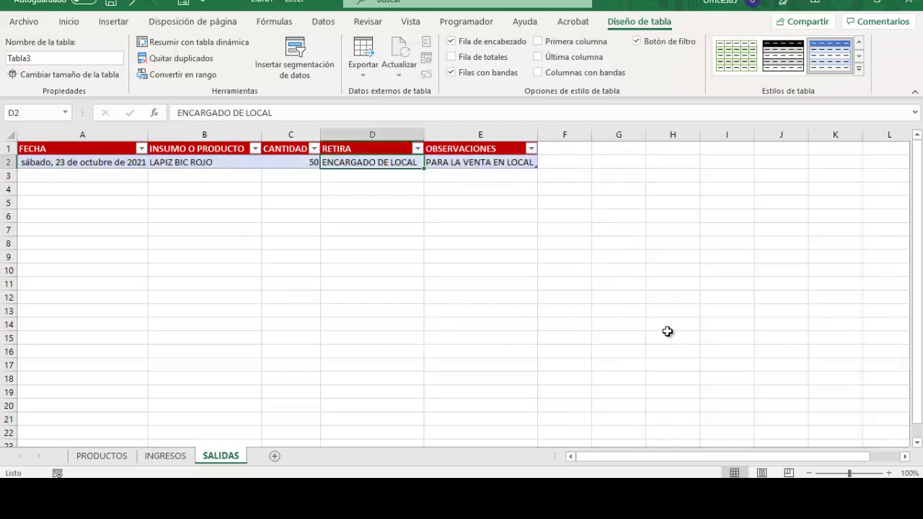
left_click(667, 335)
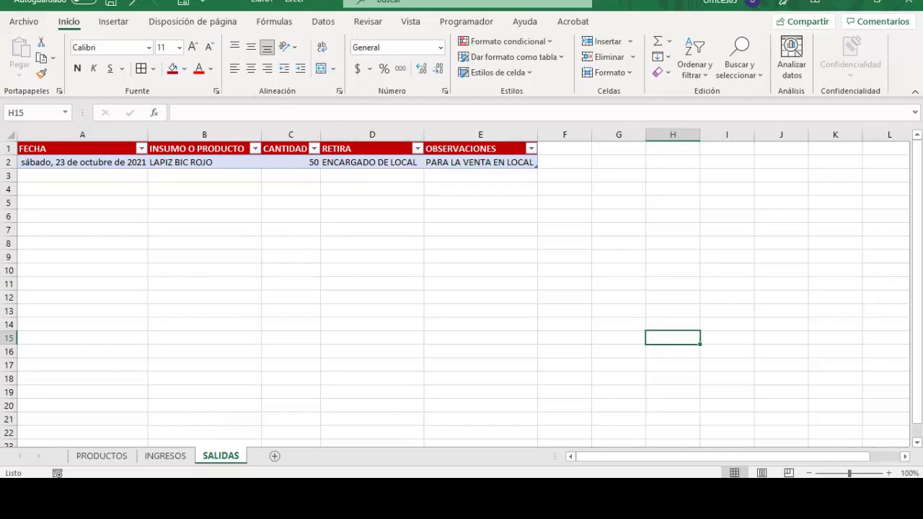
- Name the table on the INGRESOS sheet INGRESOS
left_click(165, 455)
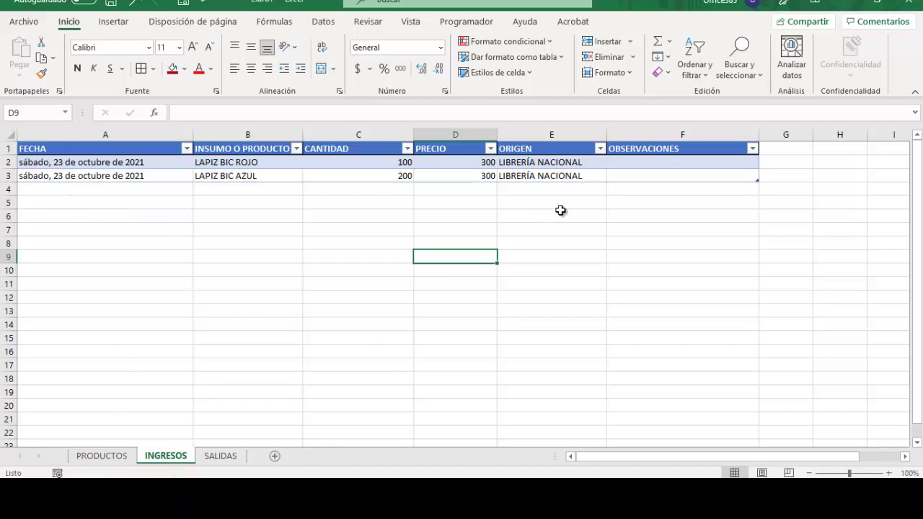
left_click(269, 174)
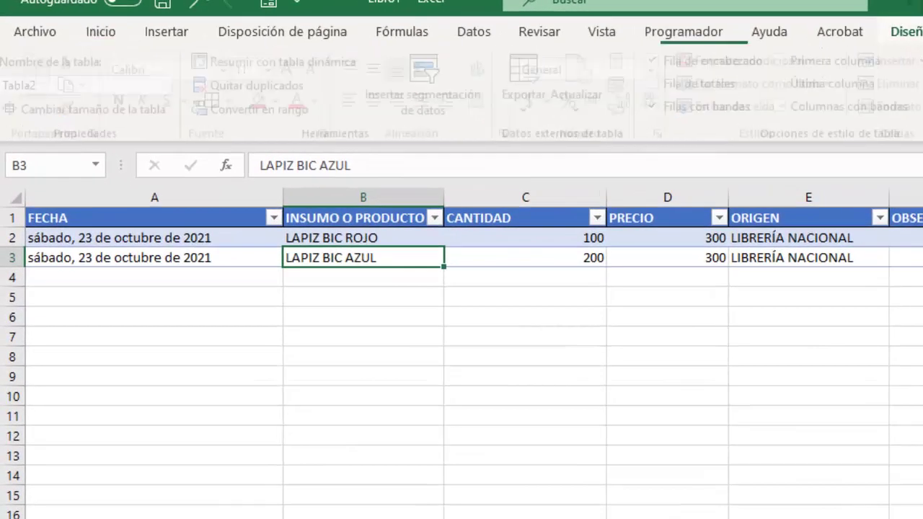
left_click(747, 26)
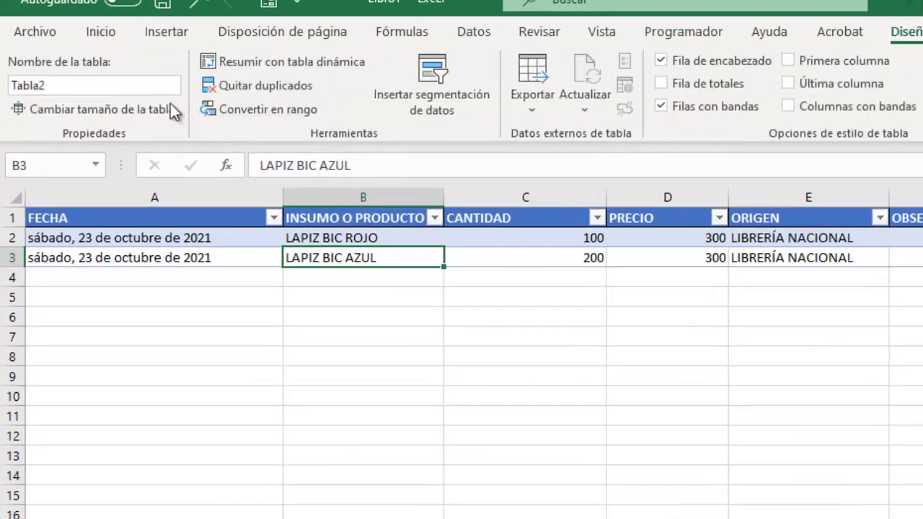
left_click(85, 85)
type("INGR")
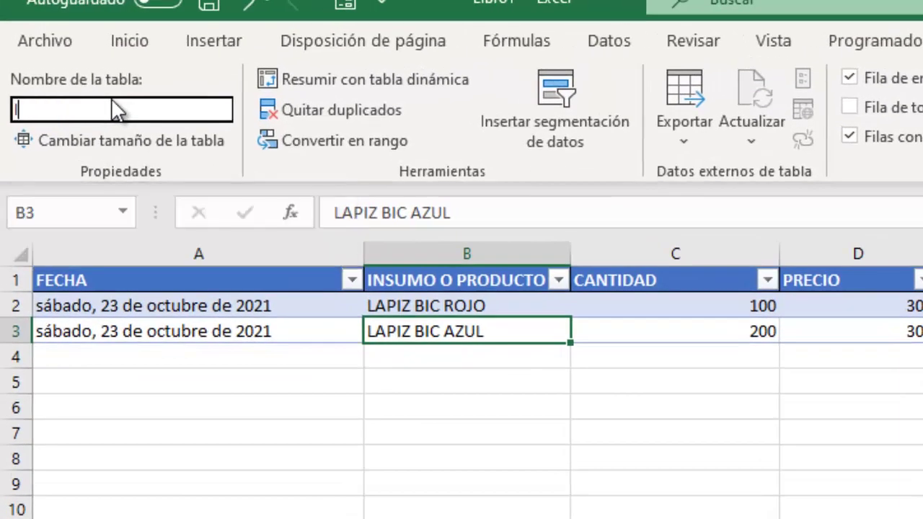
type("ESOS")
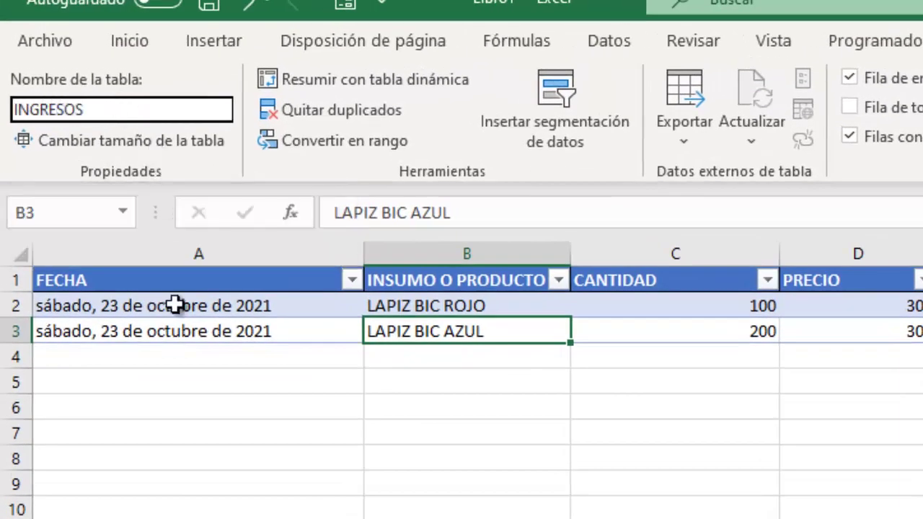
left_click(277, 408)
- Name the table on the SALIDAS sheet SALIDAS
key("ctrl+Page_Down")
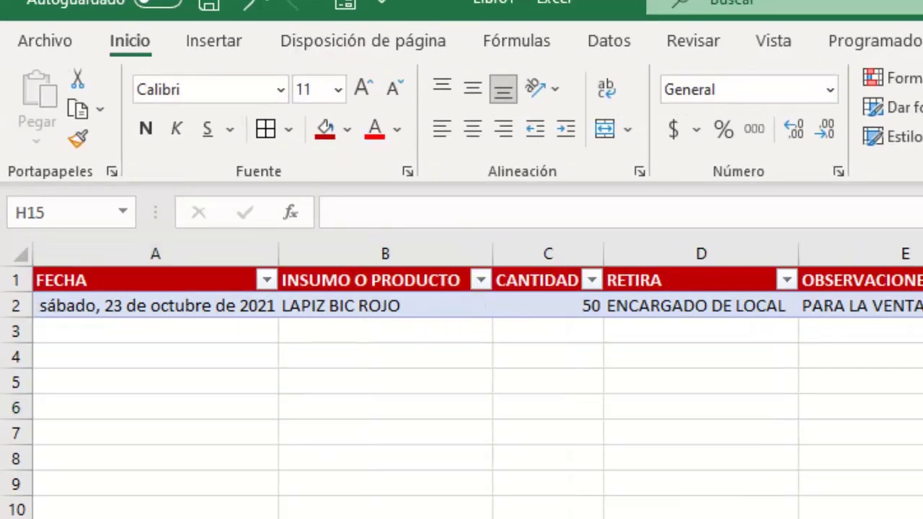
left_click(566, 303)
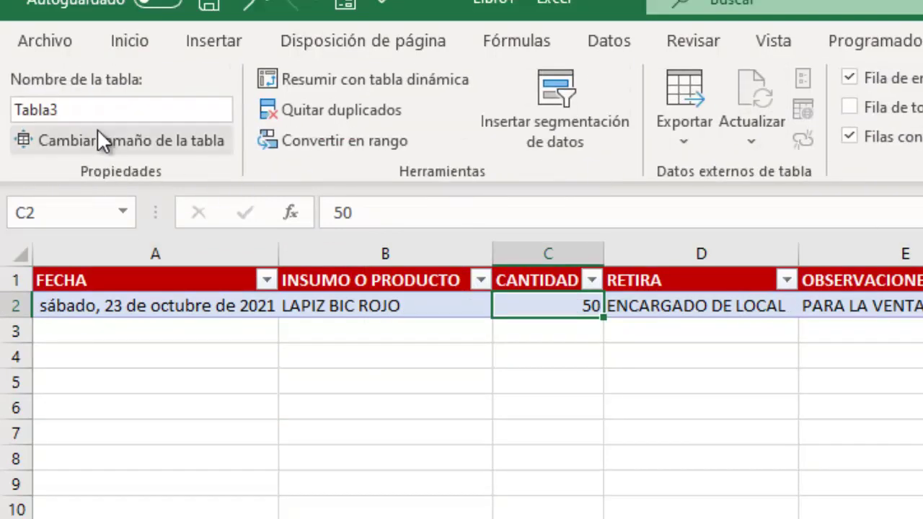
left_click(101, 110)
type("SALIDAS")
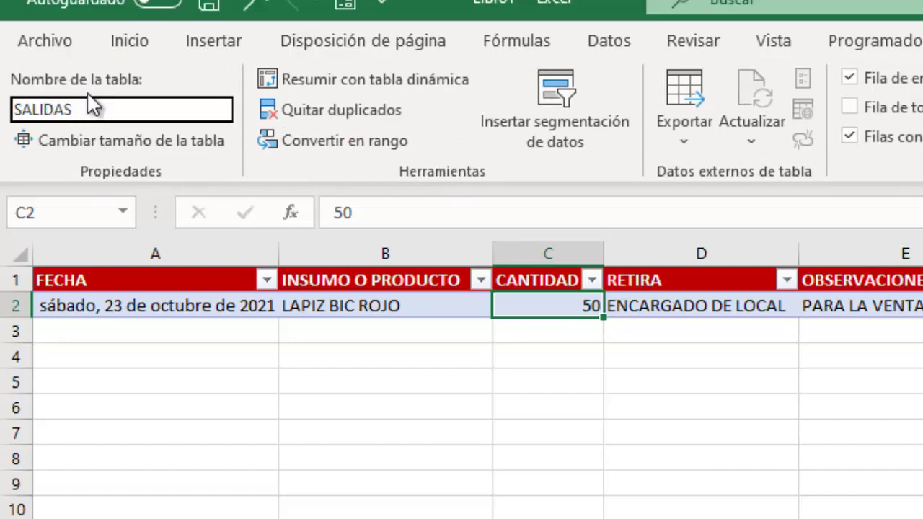
key("Return")
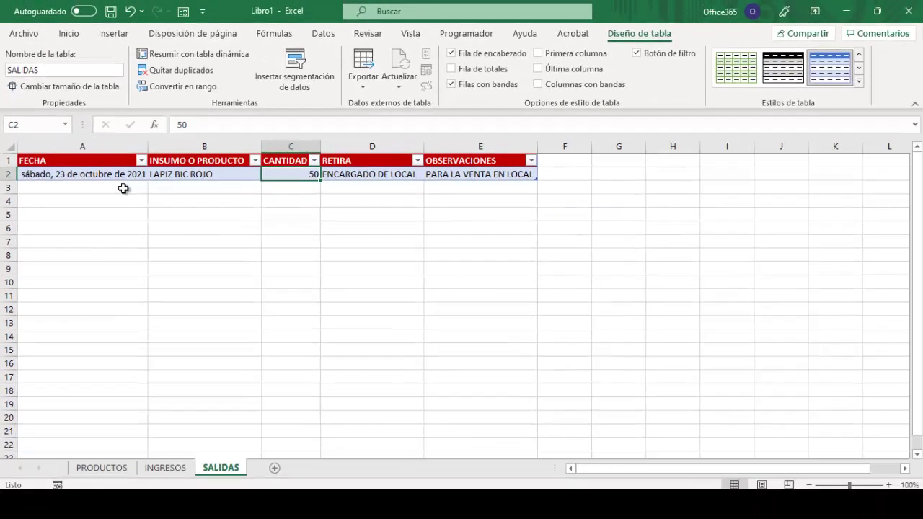
left_click(123, 200)
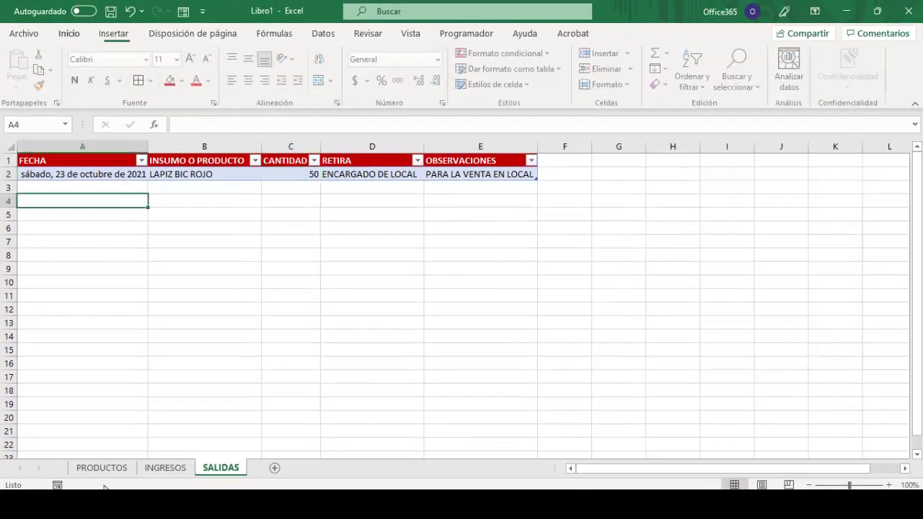
- Check the table names assigned on the PRODUCTOS, INGRESOS and SALIDAS sheets
left_click(101, 468)
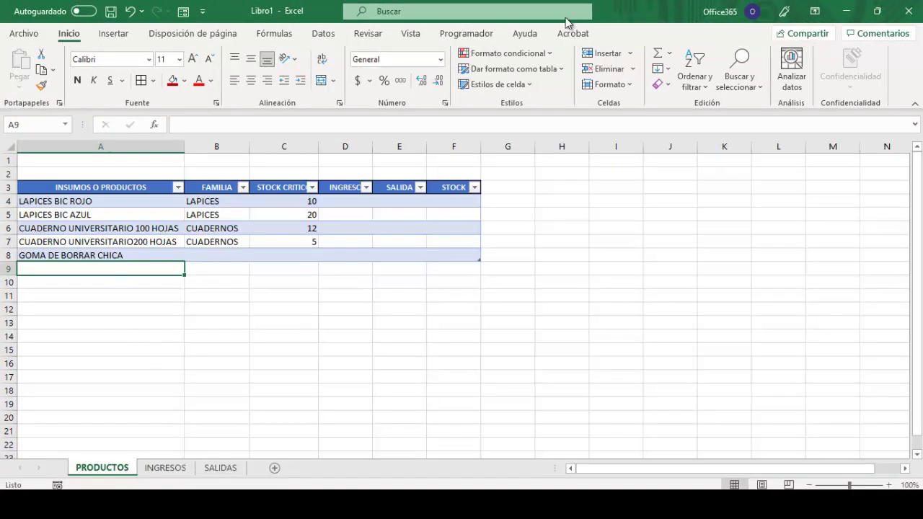
left_click(345, 216)
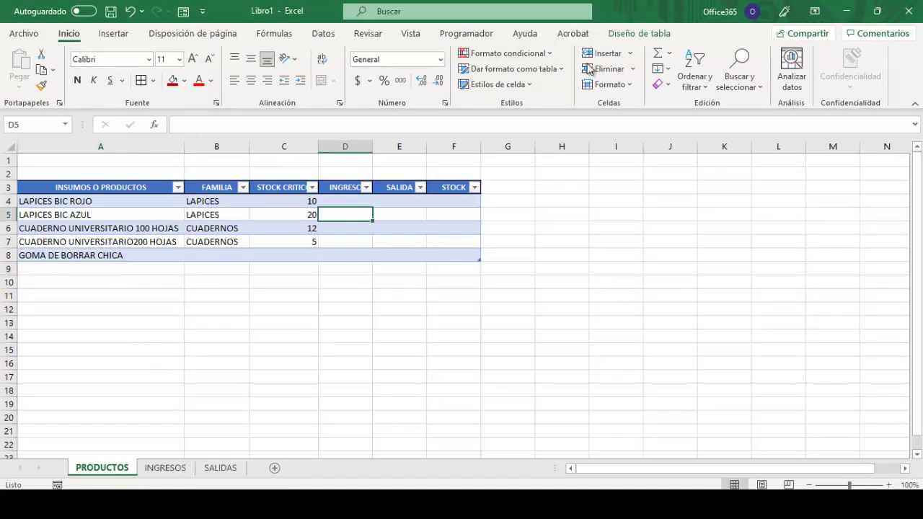
left_click(642, 34)
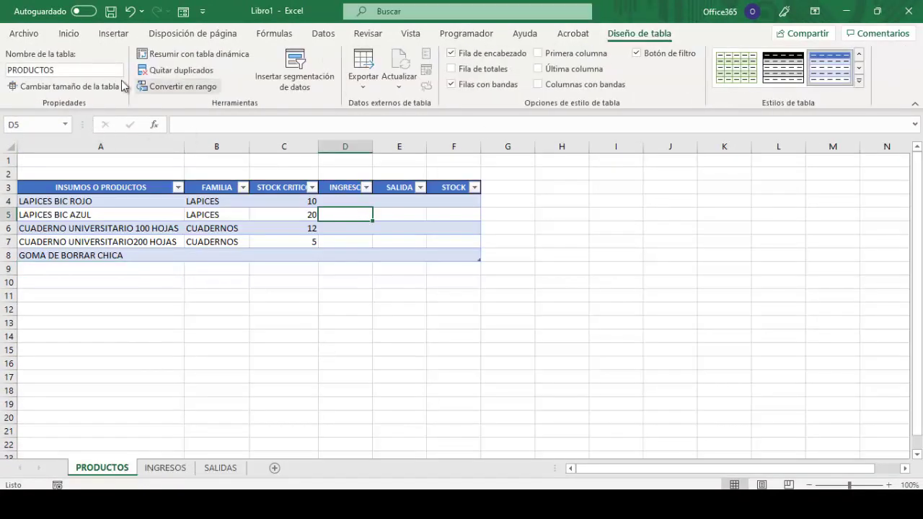
left_click(165, 468)
left_click(270, 186)
left_click(640, 33)
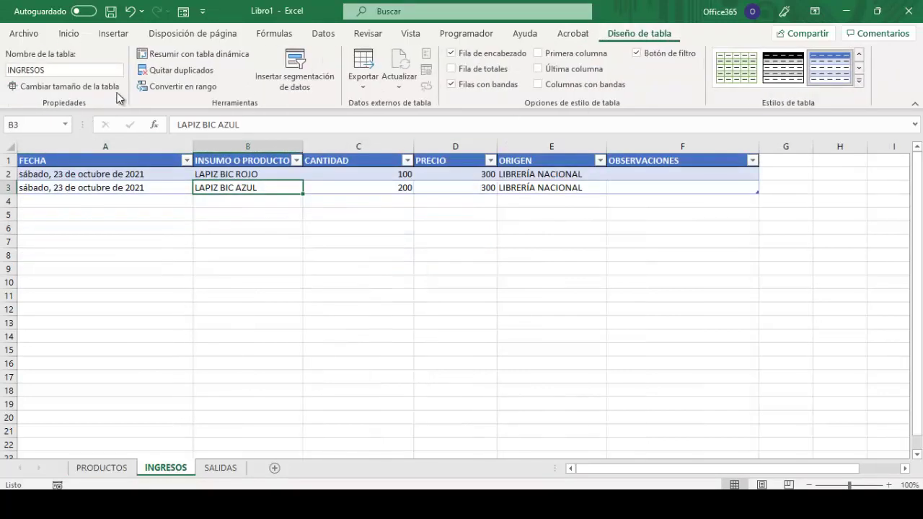
left_click(220, 468)
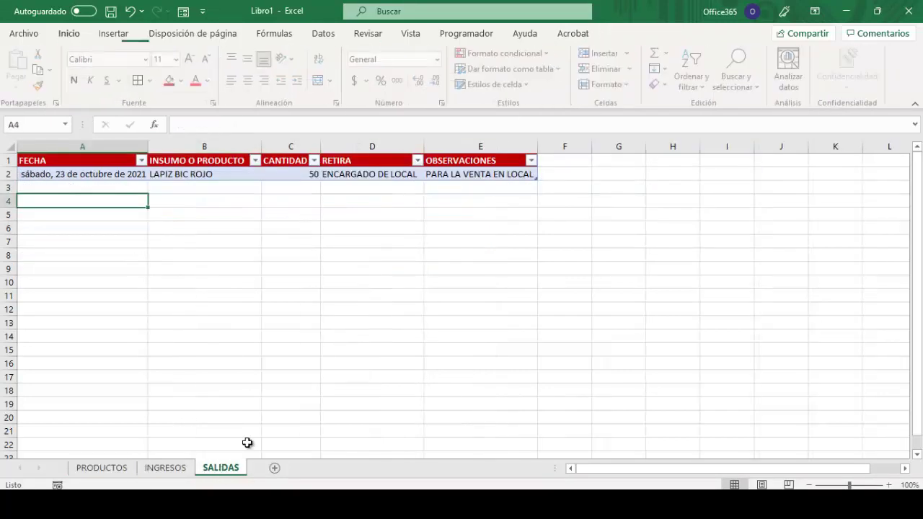
left_click(214, 176)
left_click(211, 255)
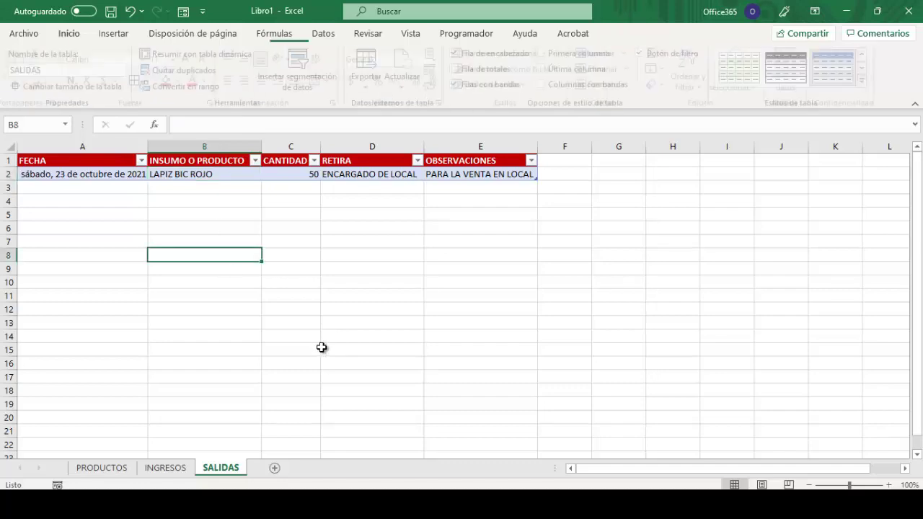
left_click(425, 285)
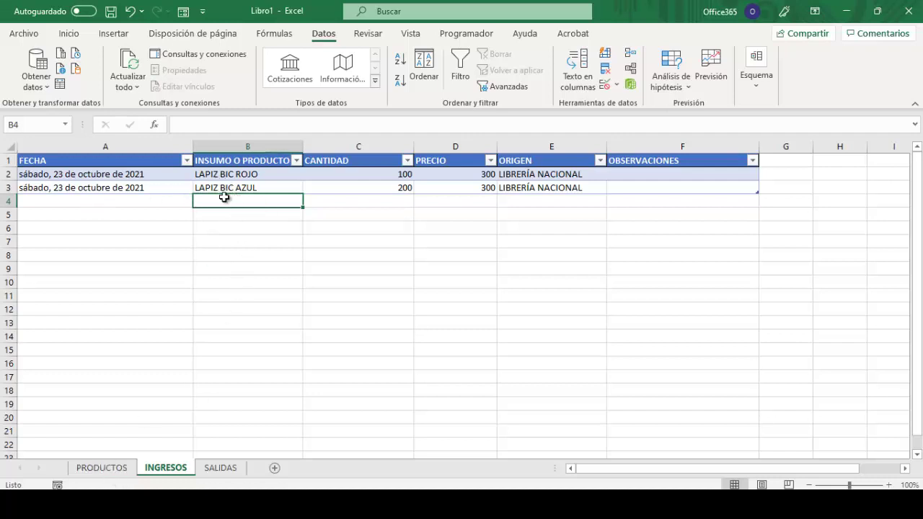
- Compare the product columns of the INGRESOS and SALIDAS sheets with the product list in A4:A8 of PRODUCTOS
left_click(92, 470)
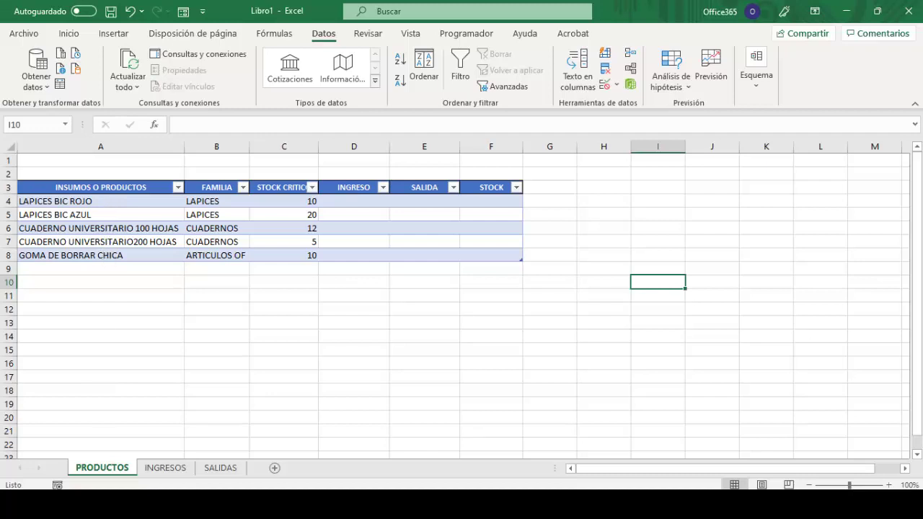
left_click(160, 469)
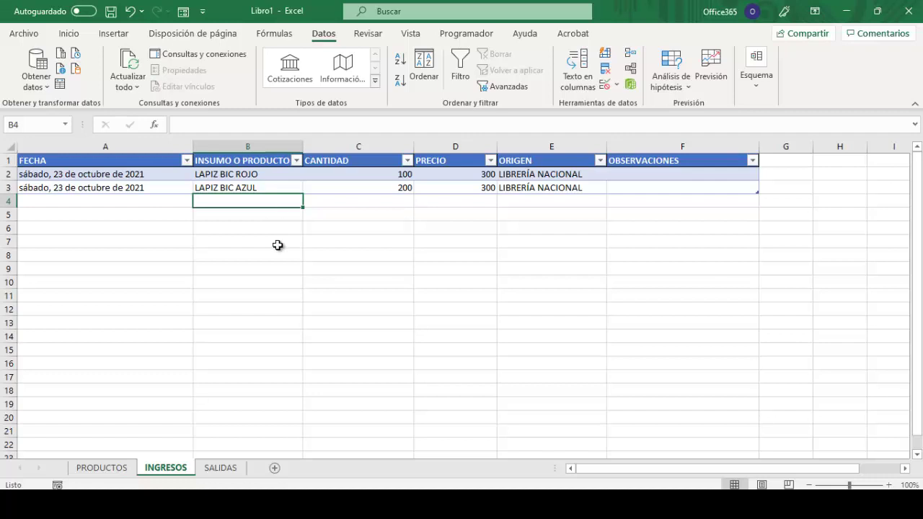
left_click(118, 465)
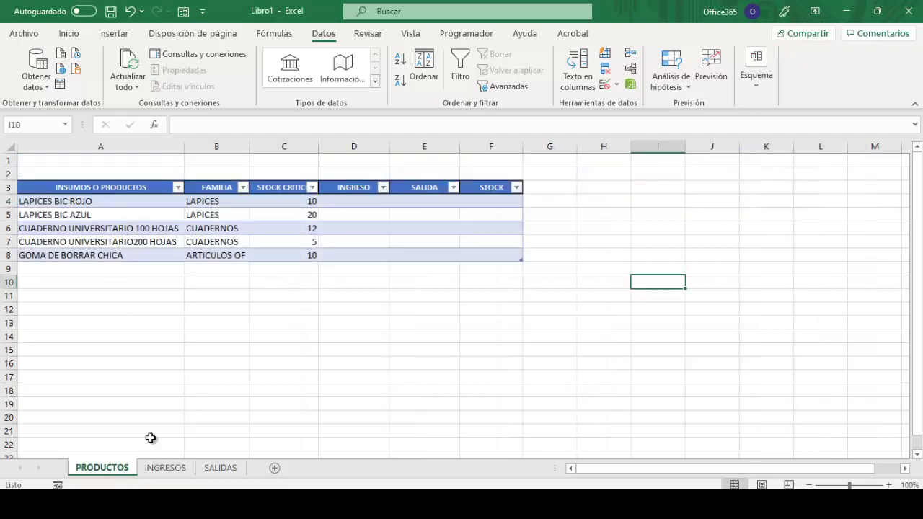
left_click(165, 470)
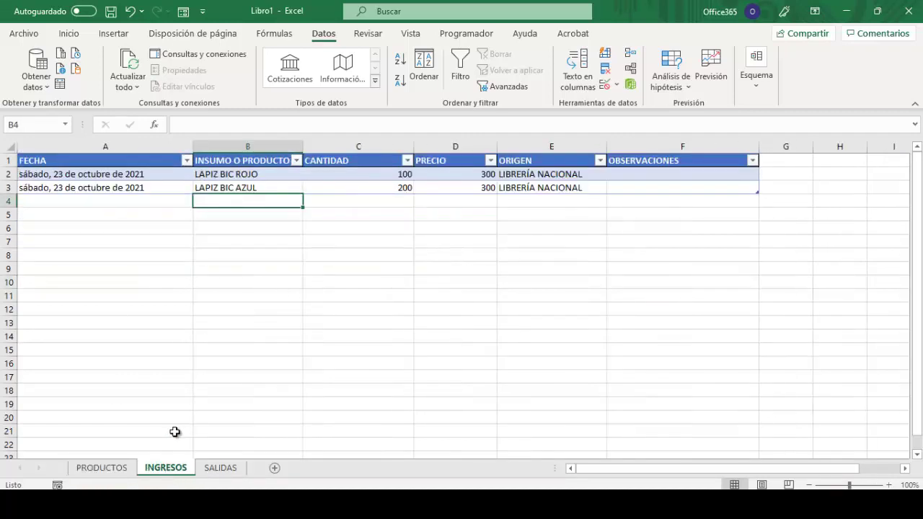
left_click(101, 471)
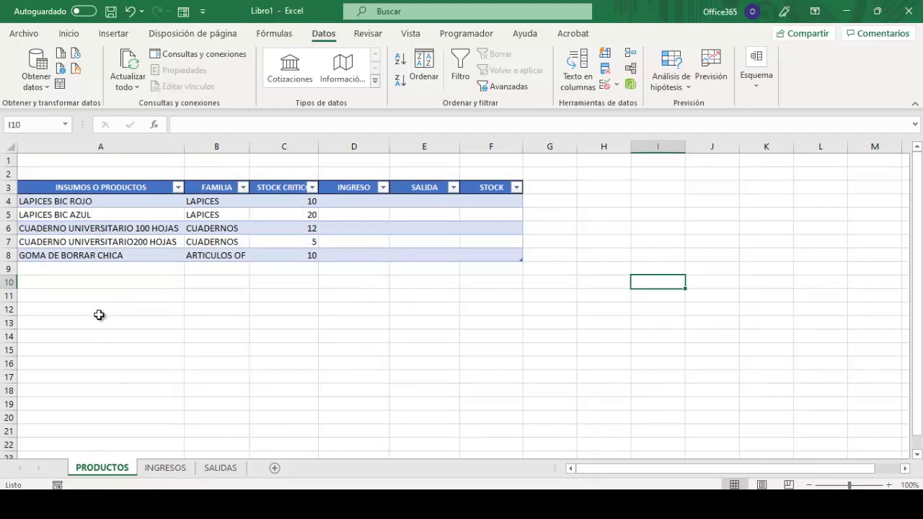
left_click(163, 470)
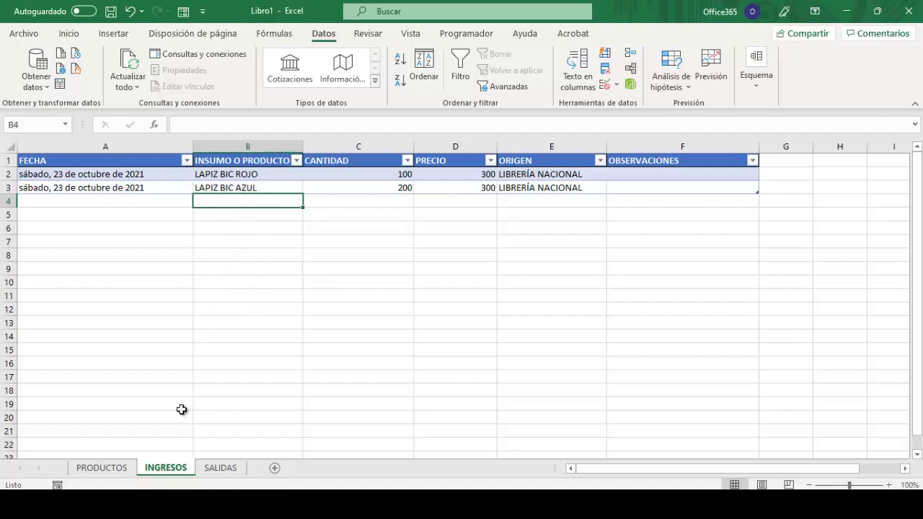
left_click(221, 468)
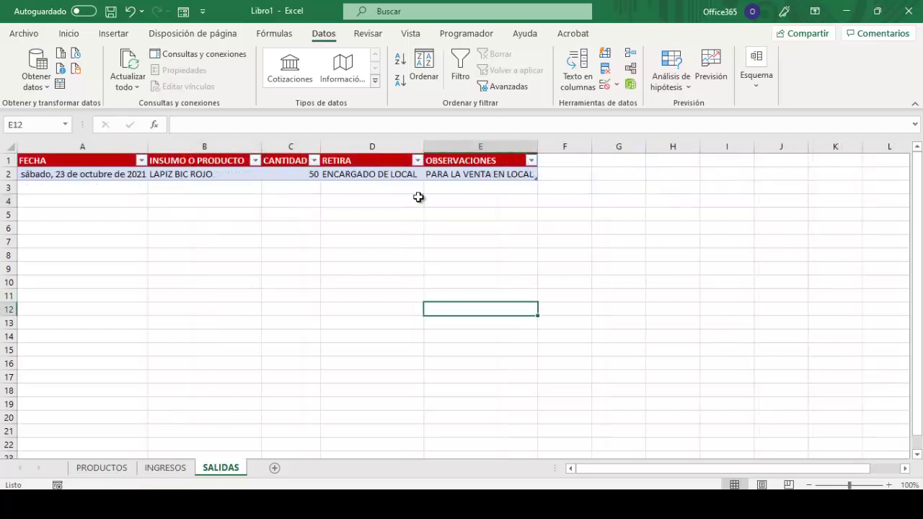
left_click(165, 468)
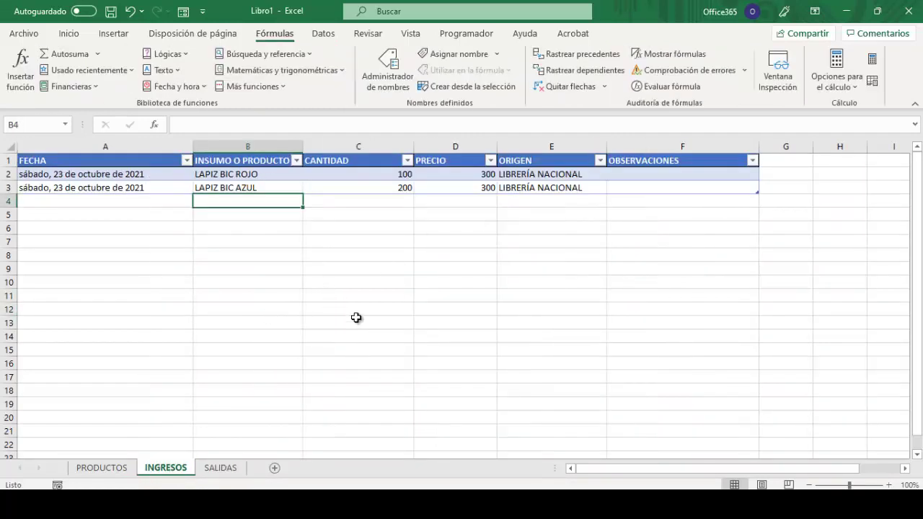
left_click(100, 468)
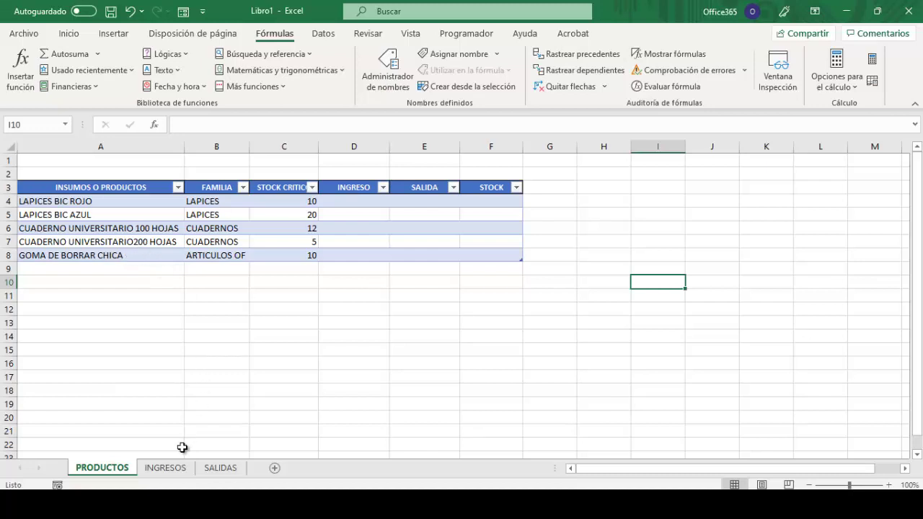
left_click(165, 468)
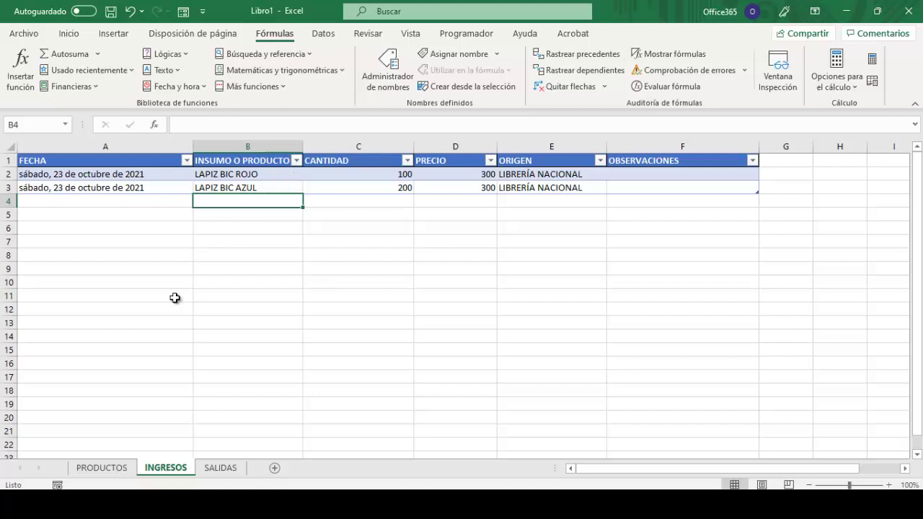
left_click(113, 473)
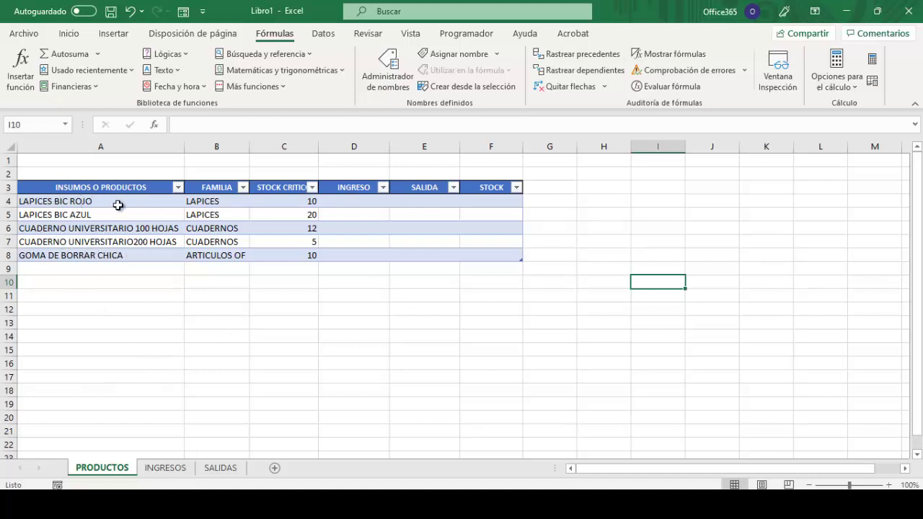
left_click_drag(106, 196, 108, 254)
left_click(173, 298)
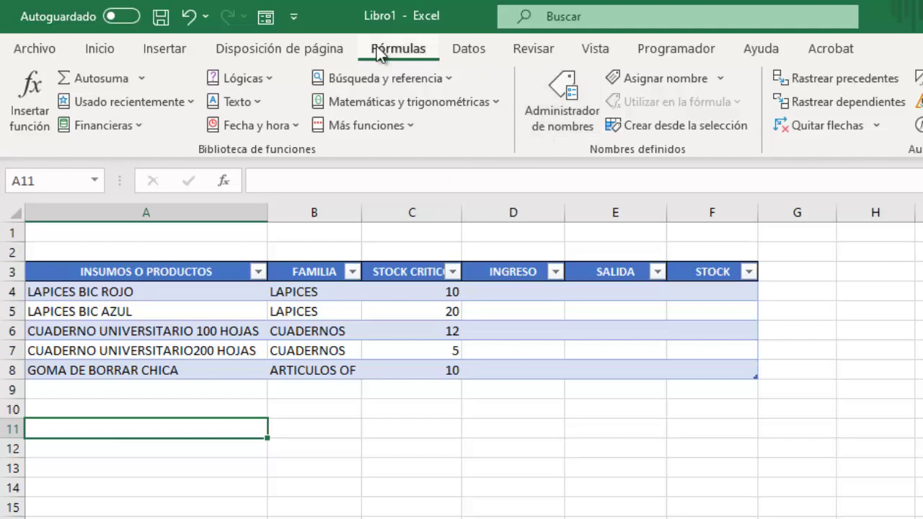
left_click(577, 107)
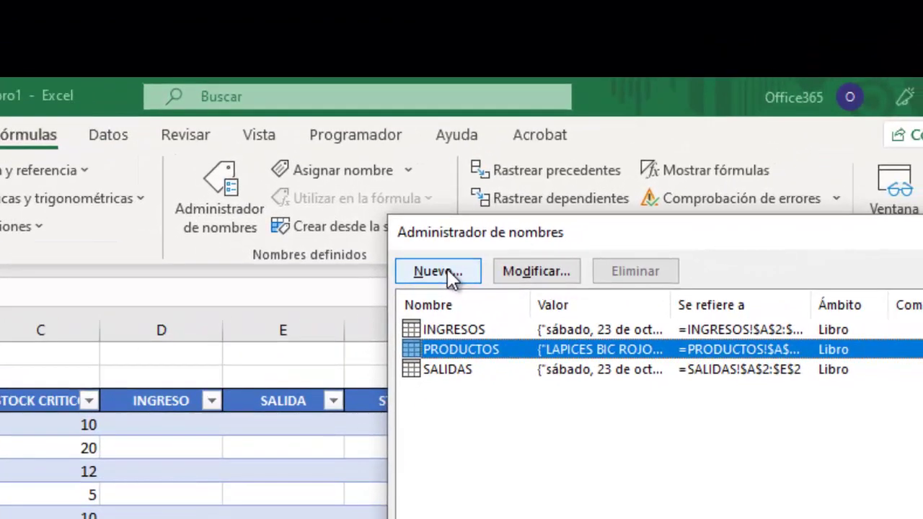
left_click(507, 249)
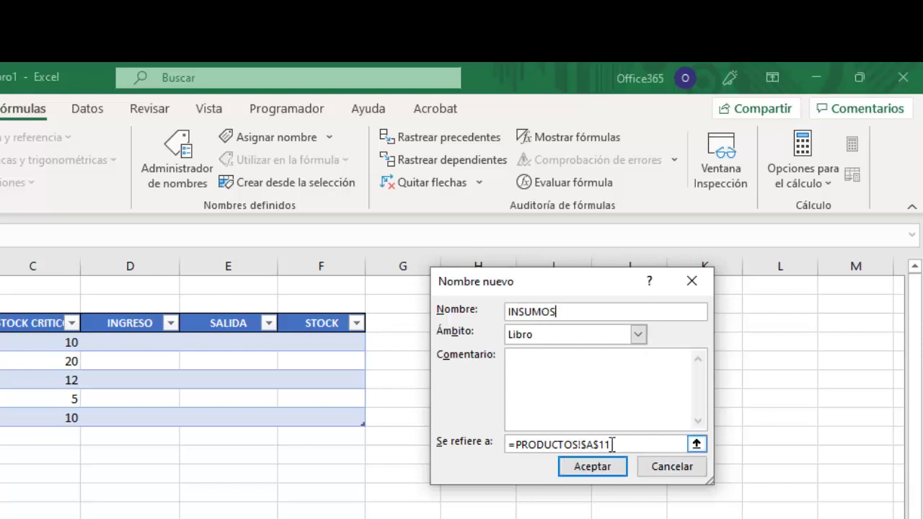
left_click(467, 439)
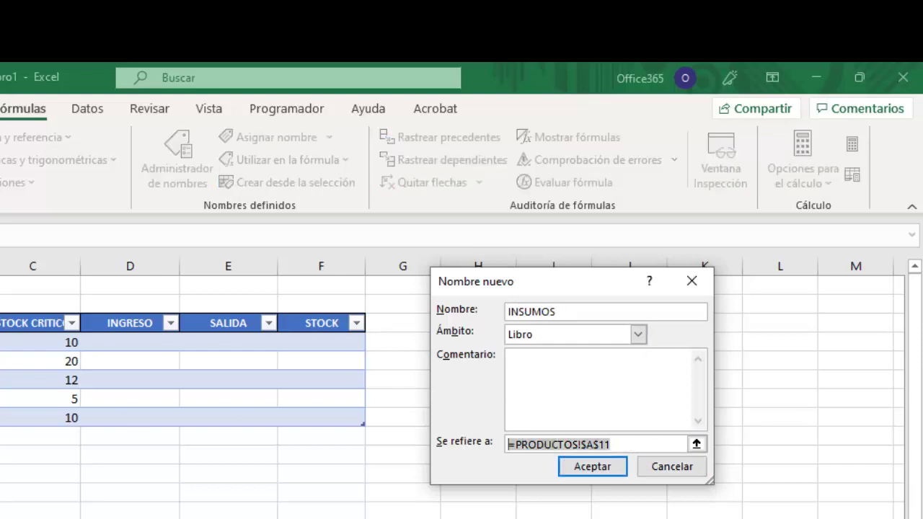
left_click_drag(1, 342, 2, 418)
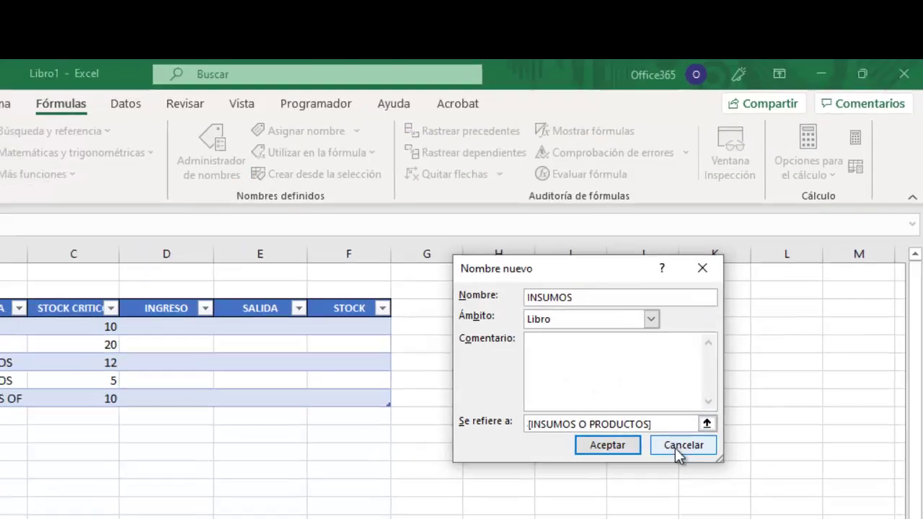
left_click(672, 467)
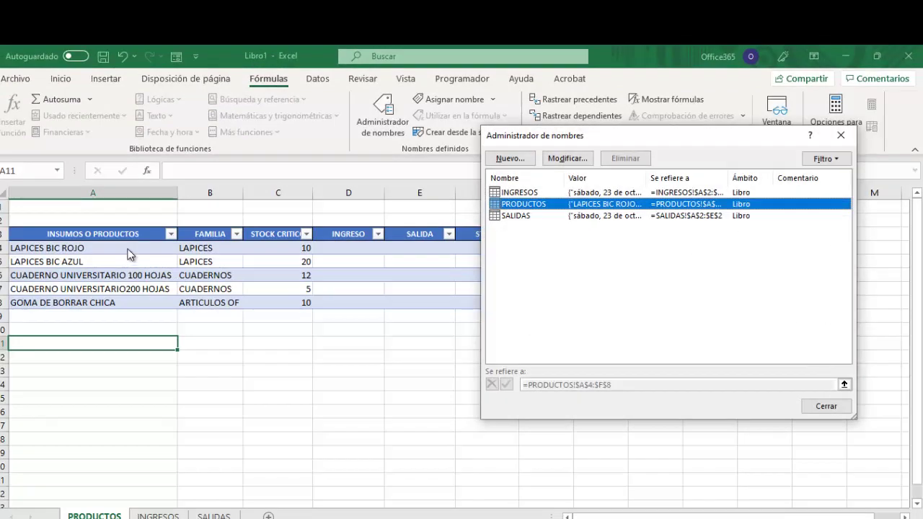
left_click(828, 405)
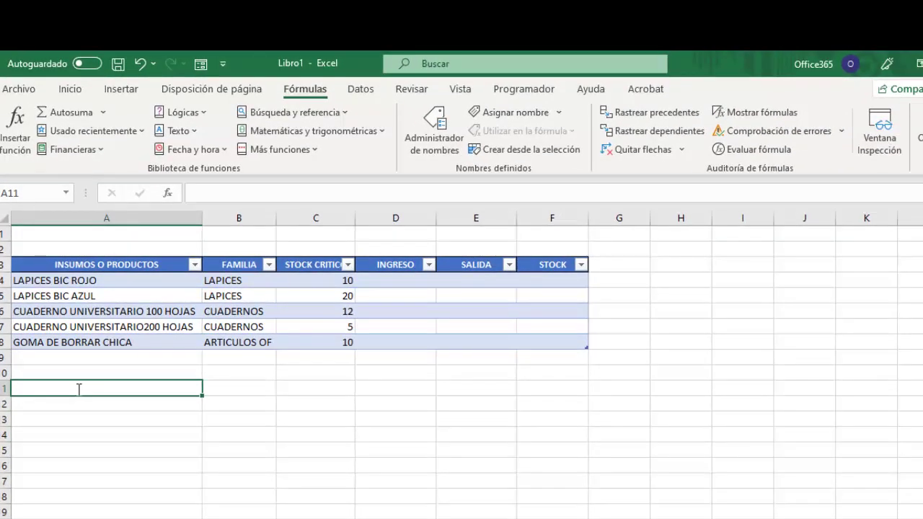
- Try starting a formula with =PR in A11 to find the PRODUCTOS table among the suggestions, and clear the cell
type("=P")
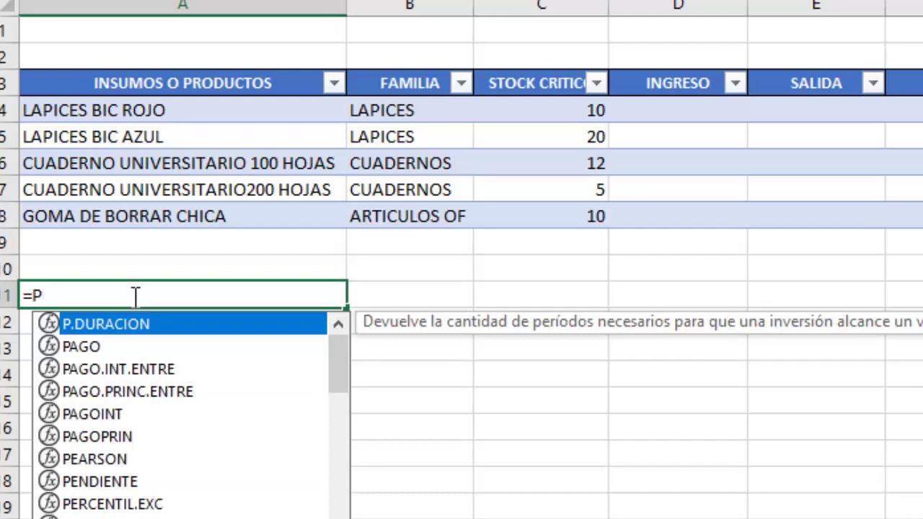
type("R")
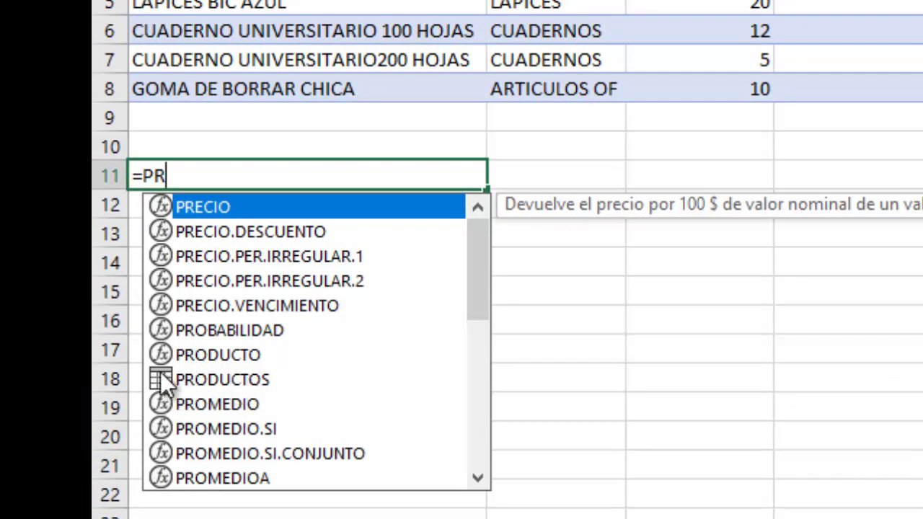
left_click(732, 414)
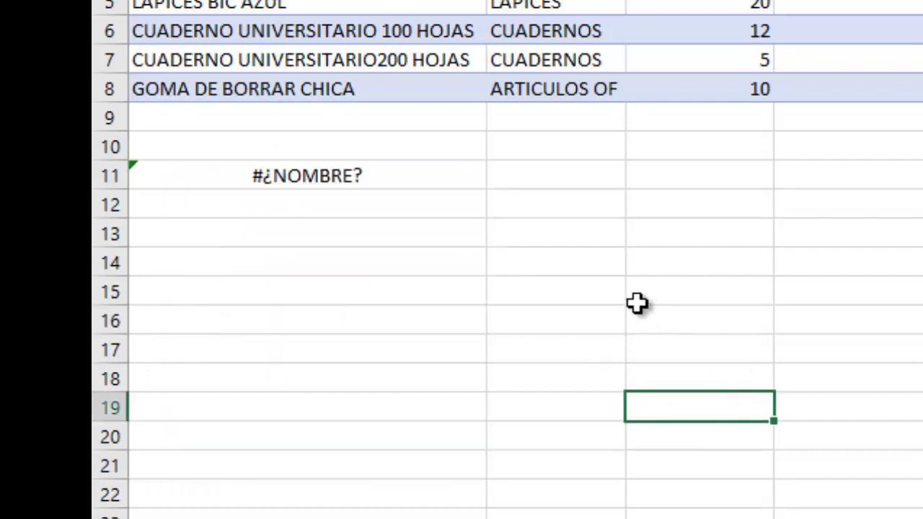
left_click(376, 168)
key("Delete")
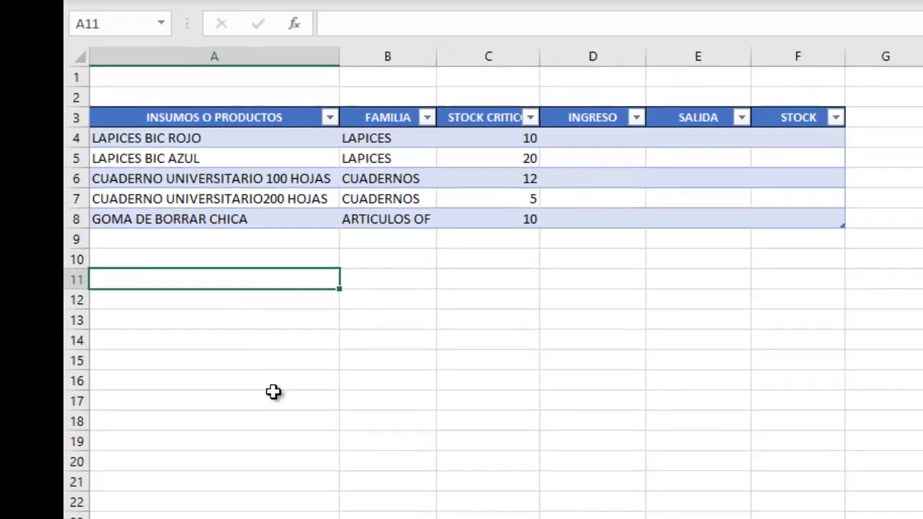
left_click(392, 346)
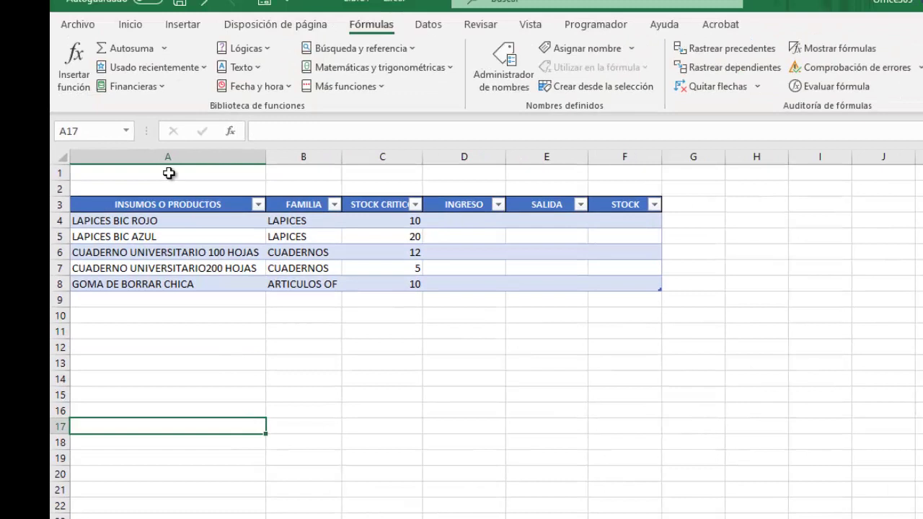
- Jump to the named PRODUCTOS table to check which cells it covers
left_click(126, 130)
left_click(99, 159)
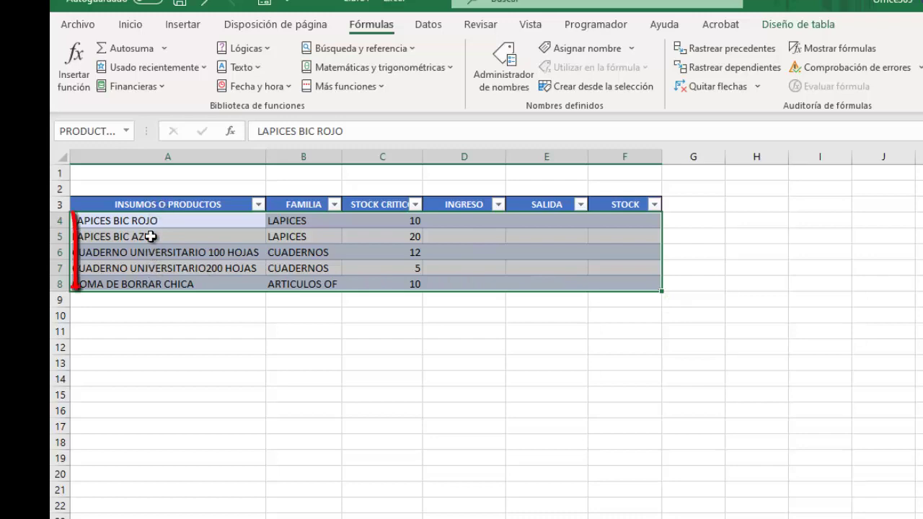
left_click(353, 375)
- Compose =PRODUCTOS[INSUMOS O PRODUCTOS] in A12, copy the formula text, and cancel the cell entry
left_click(166, 345)
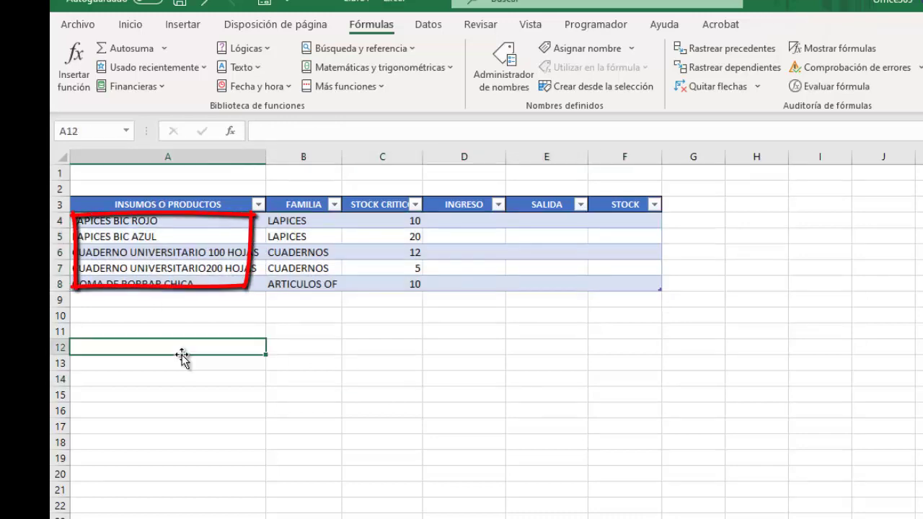
type("=")
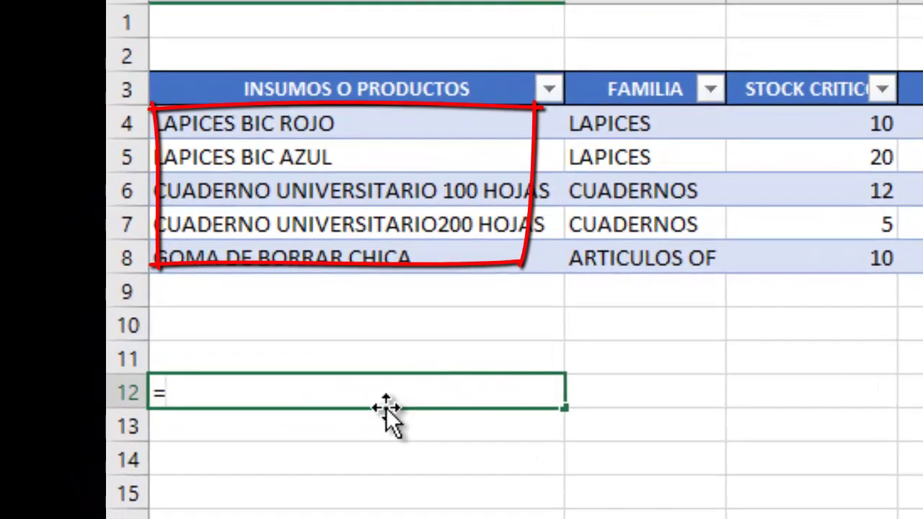
type("PR")
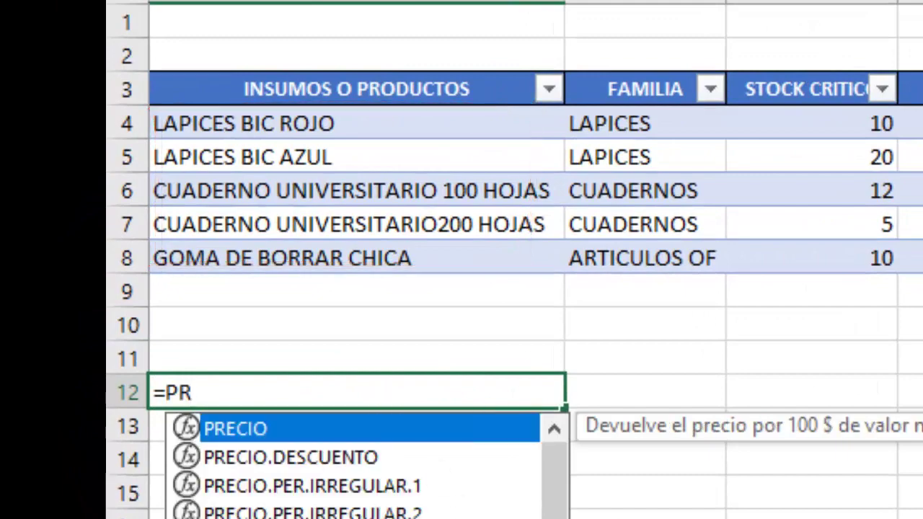
type("ODUCTOS")
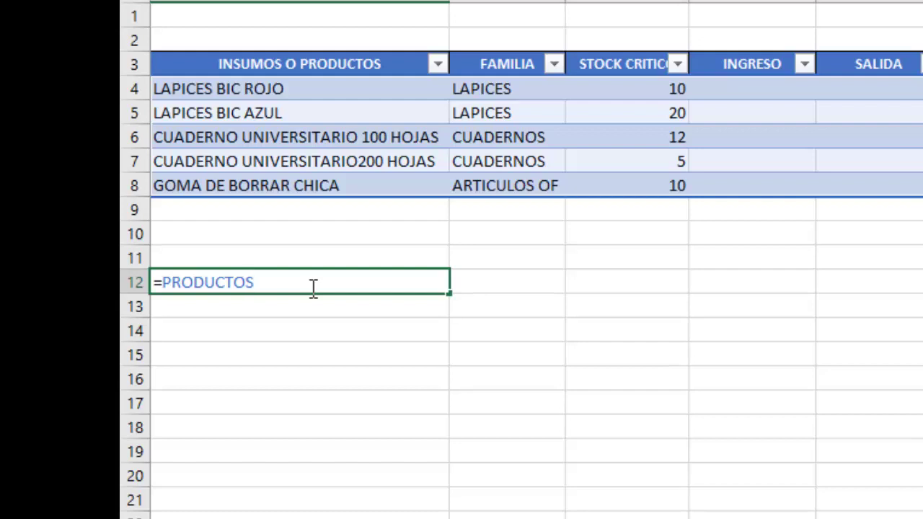
type("[")
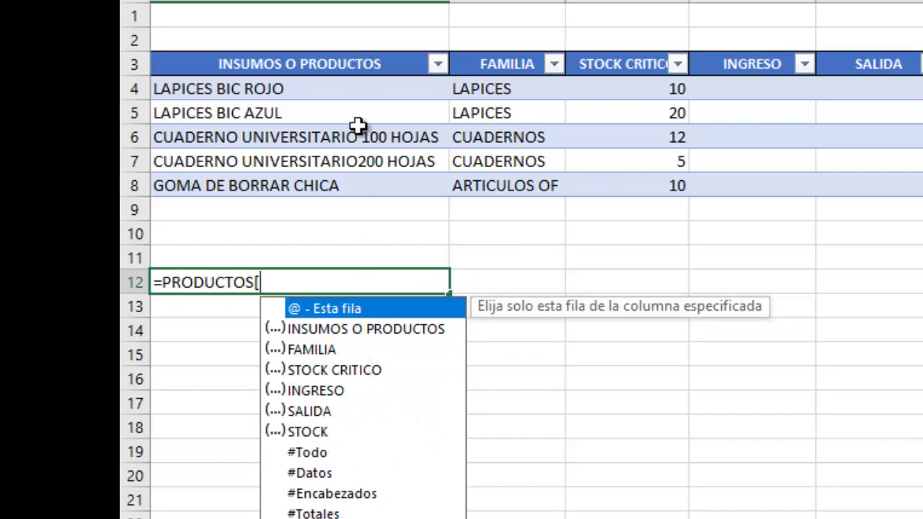
double_click(365, 332)
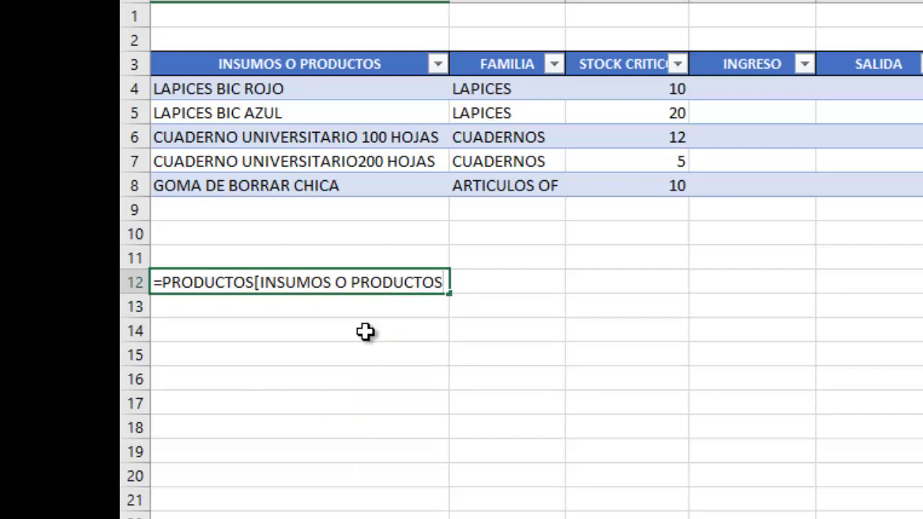
type("]")
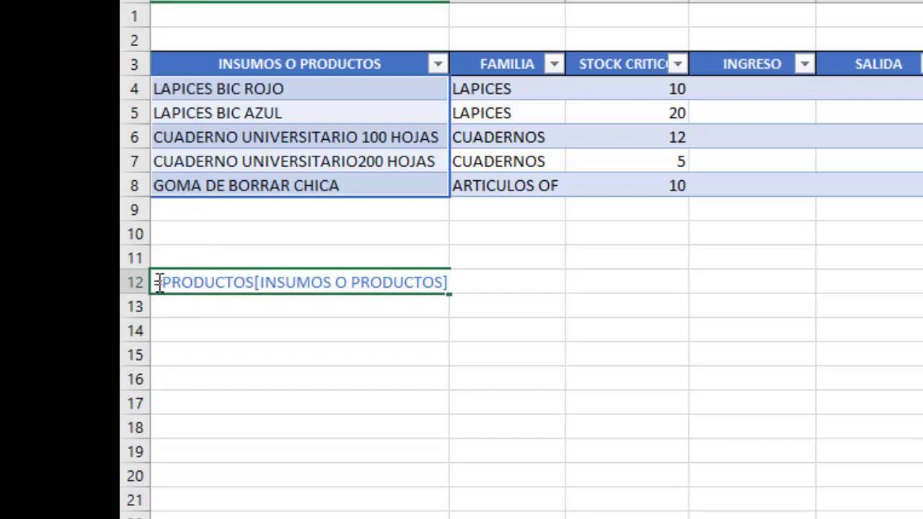
left_click_drag(158, 282, 447, 284)
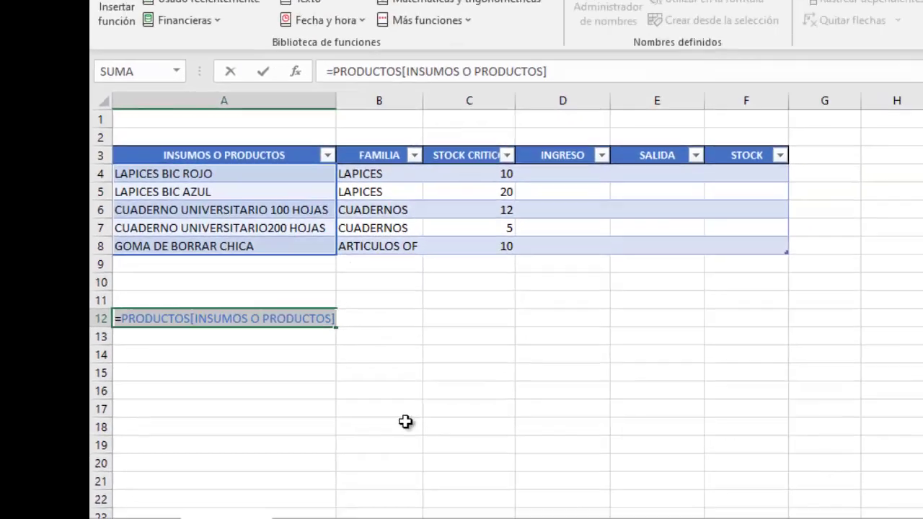
key("Escape")
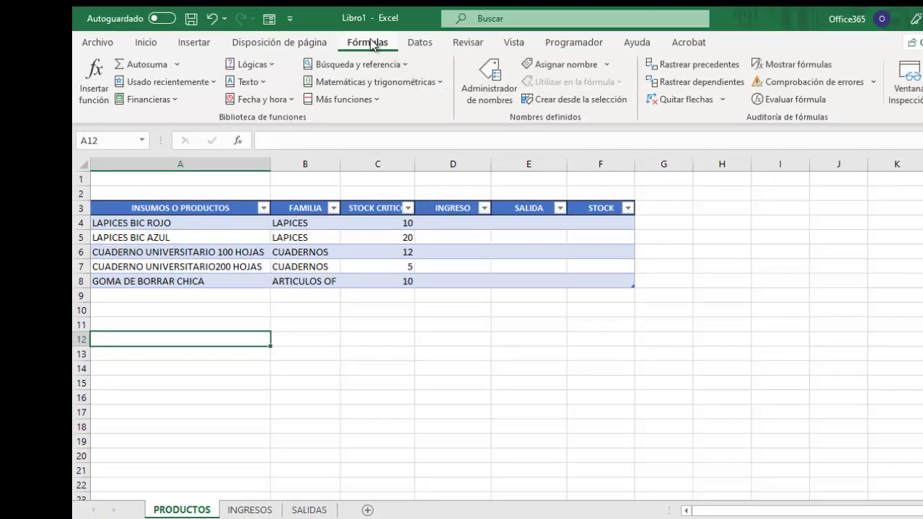
- Define a workbook-level name INSUMOS that refers to =PRODUCTOS[INSUMOS O PRODUCTOS]
left_click(493, 90)
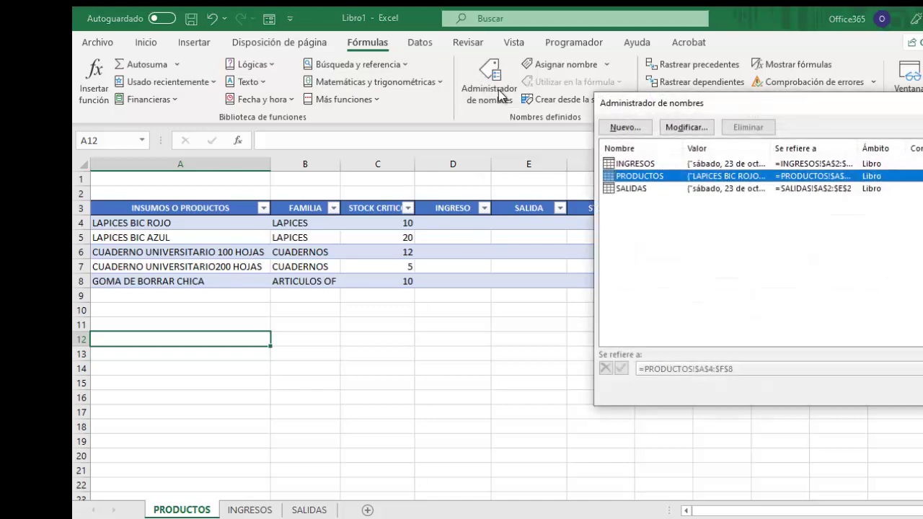
left_click(624, 127)
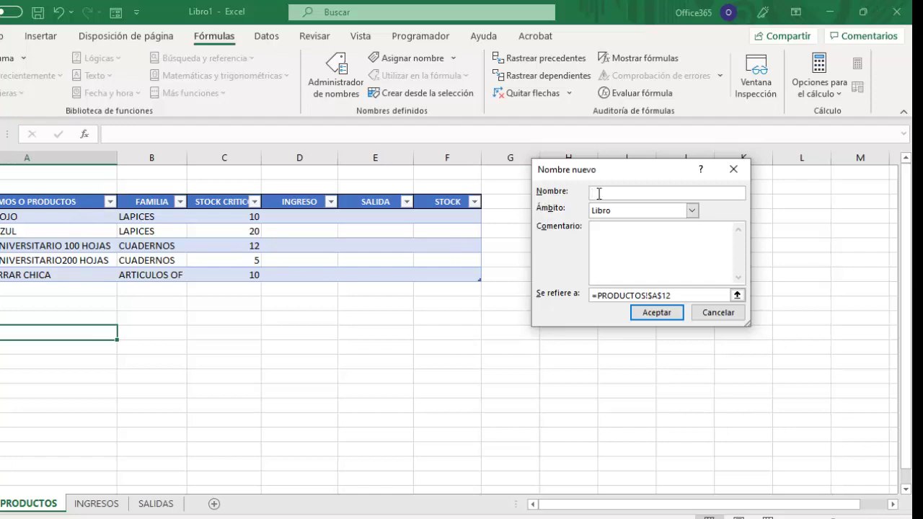
type("INSUMOS")
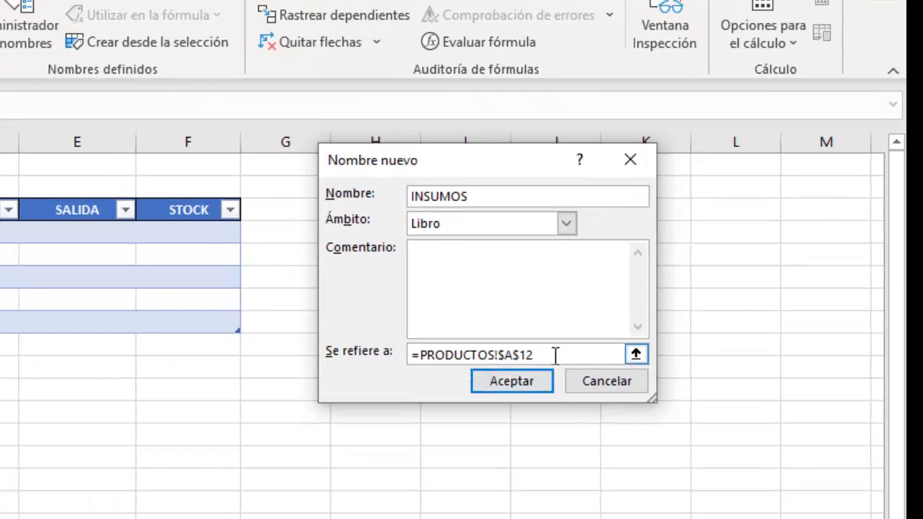
left_click_drag(555, 355, 365, 357)
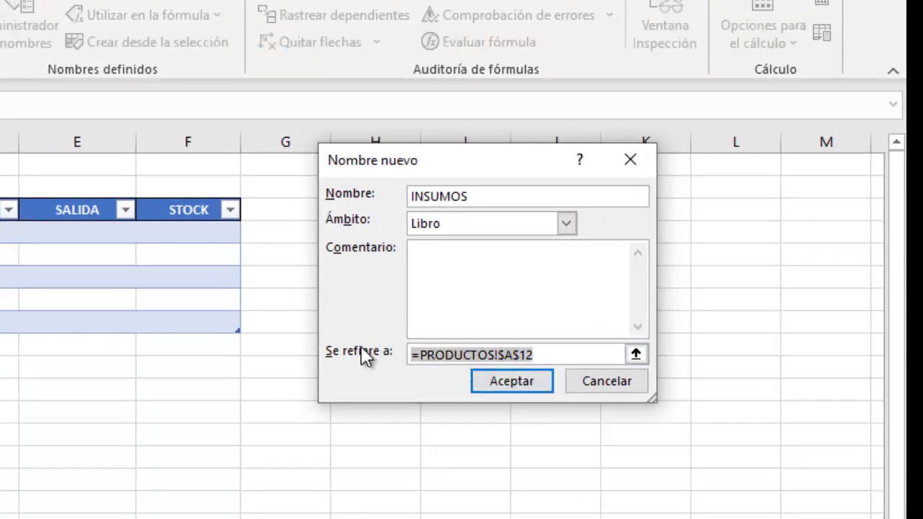
key("BackSpace")
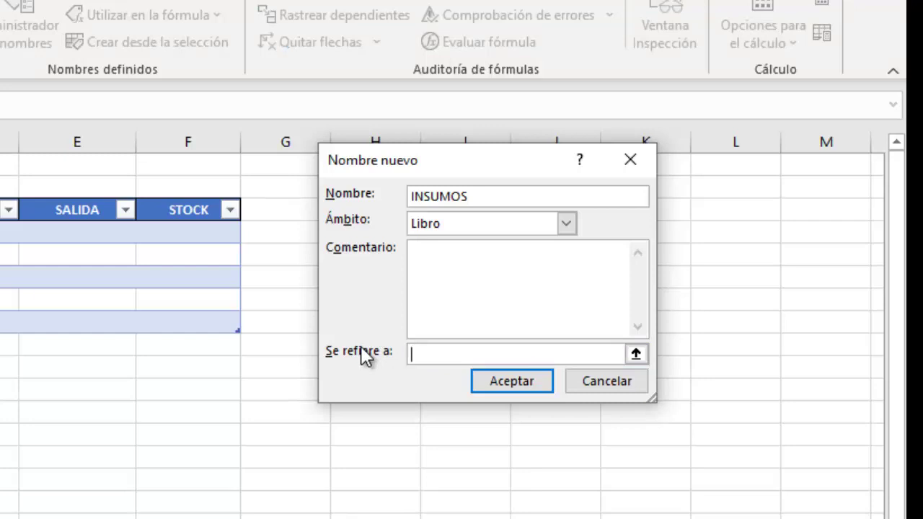
type("[INSUMOS O PRODUCTOS]")
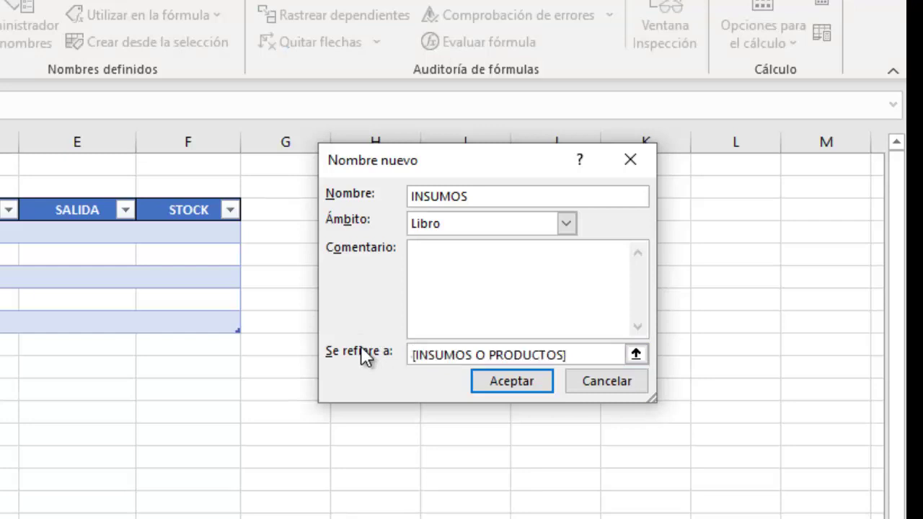
left_click(506, 382)
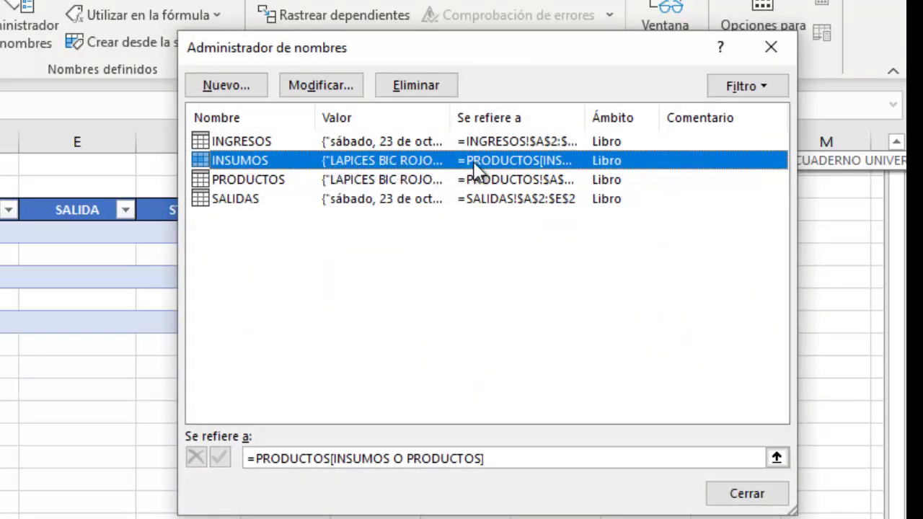
left_click(756, 495)
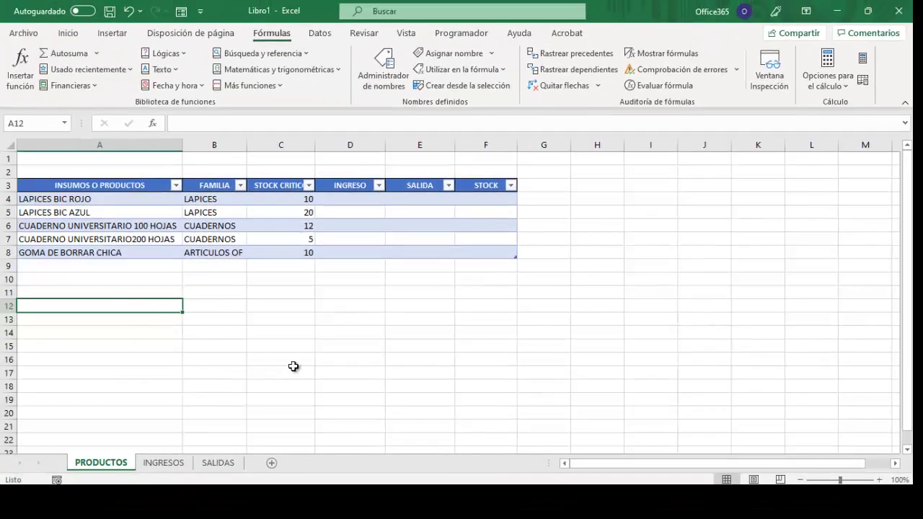
- Enter the formula =PRODUCTOS[INSUMOS O PRODUCTOS] in A12 to list the products below the table
type("=PR")
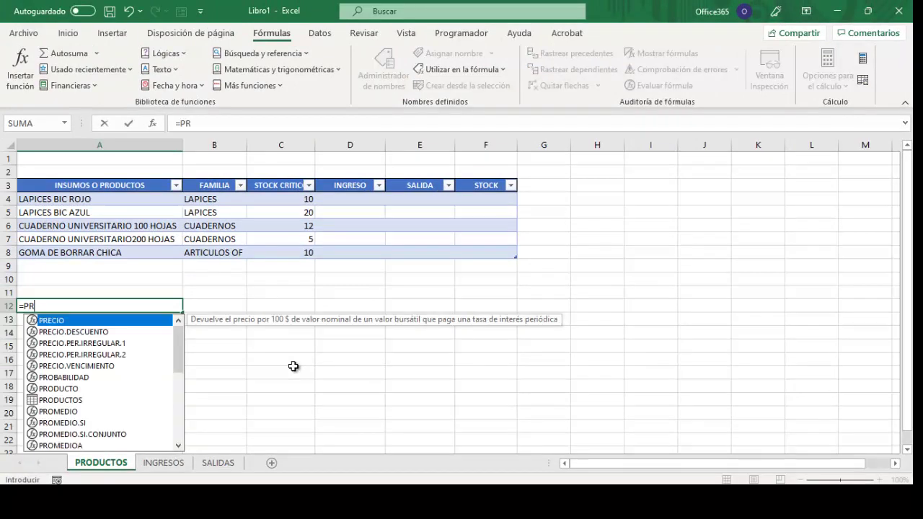
double_click(57, 401)
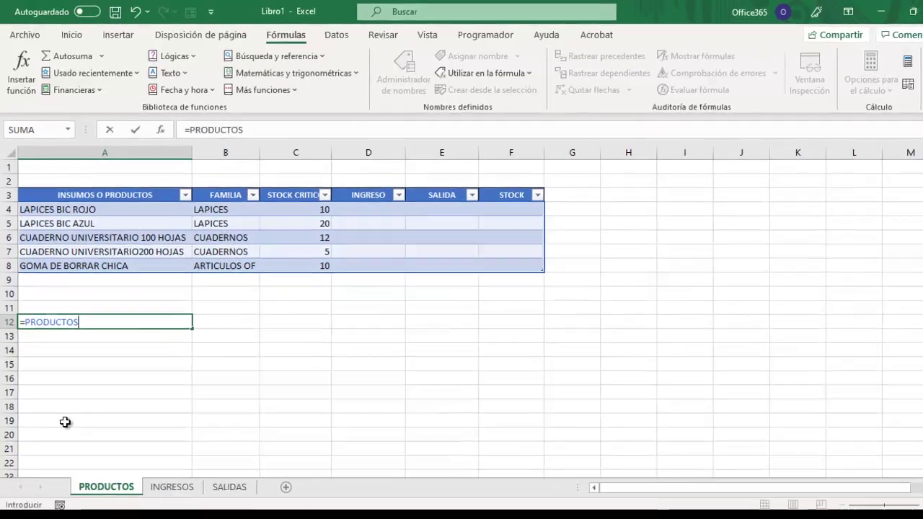
type("[")
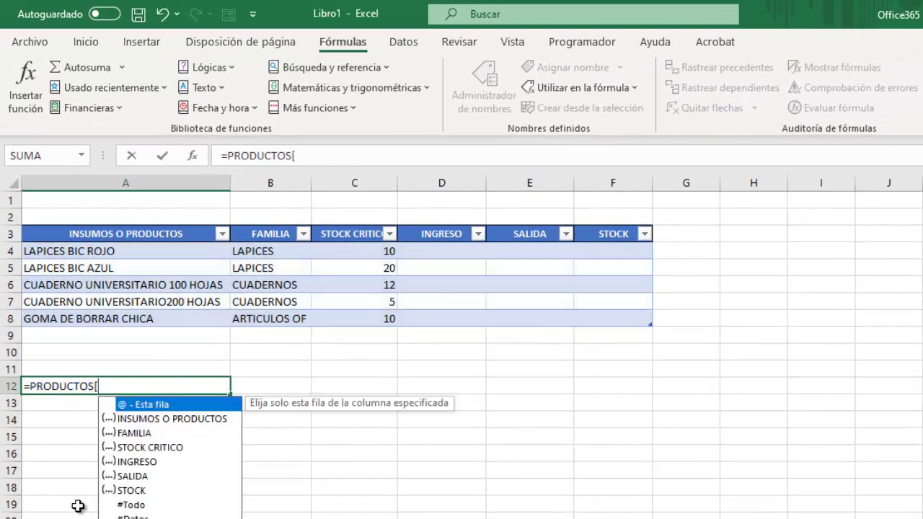
double_click(172, 419)
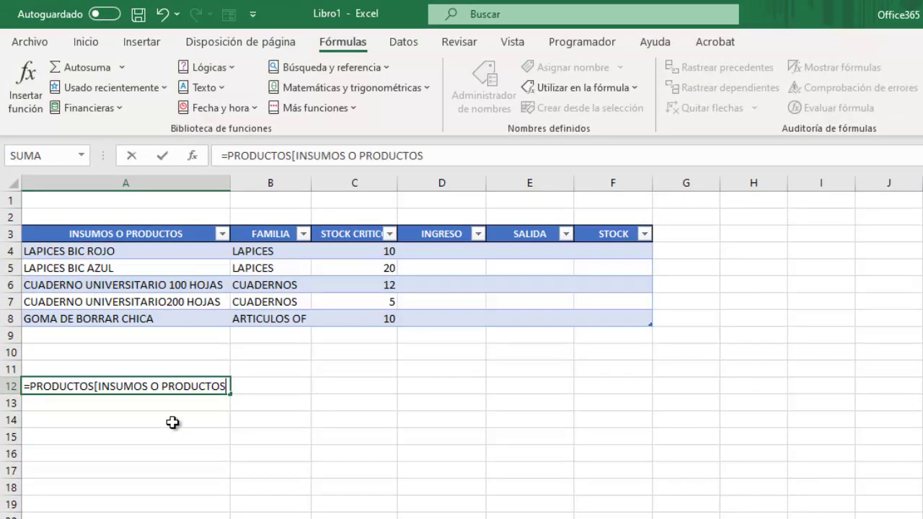
type("]")
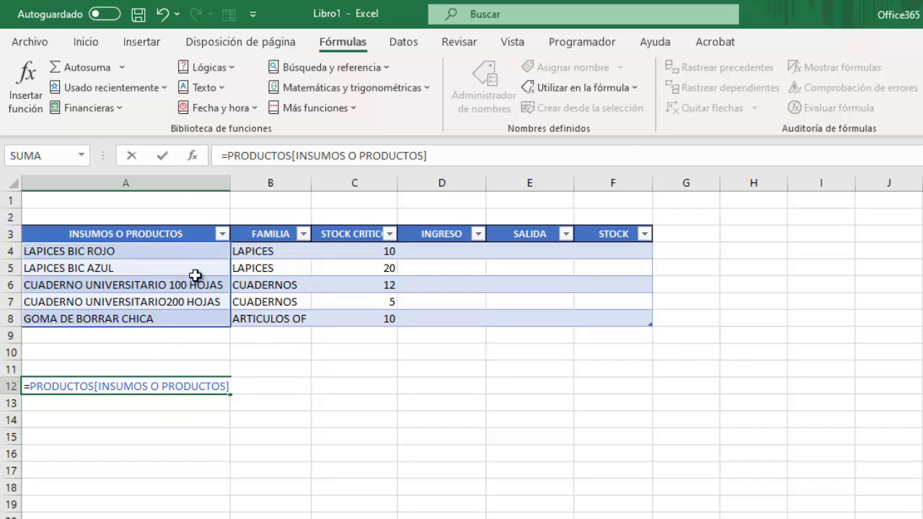
key("Return")
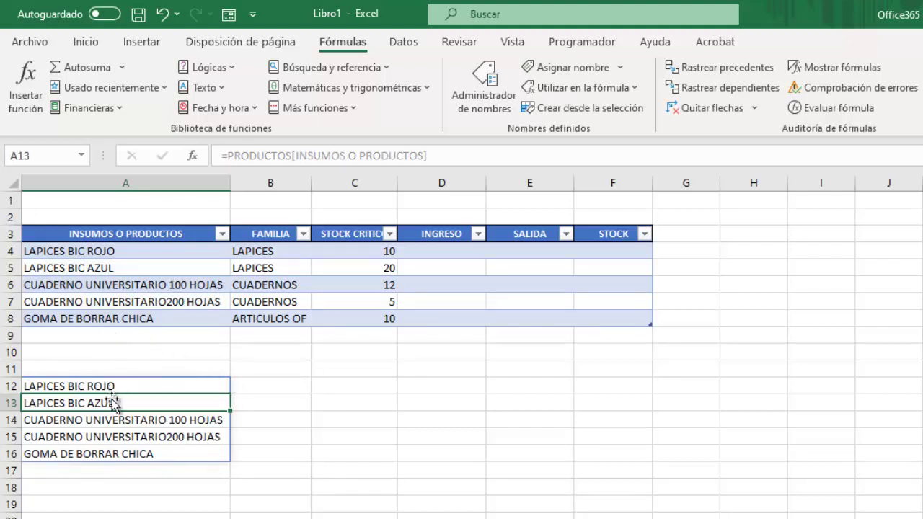
- Add a test product XXXX in A9 directly below the table and check the end of the formula's list
left_click(94, 336)
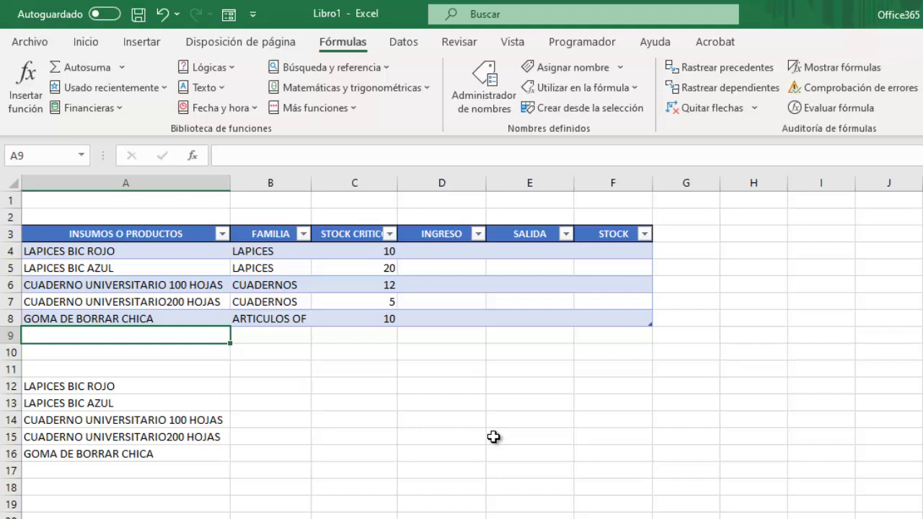
type("XXXX")
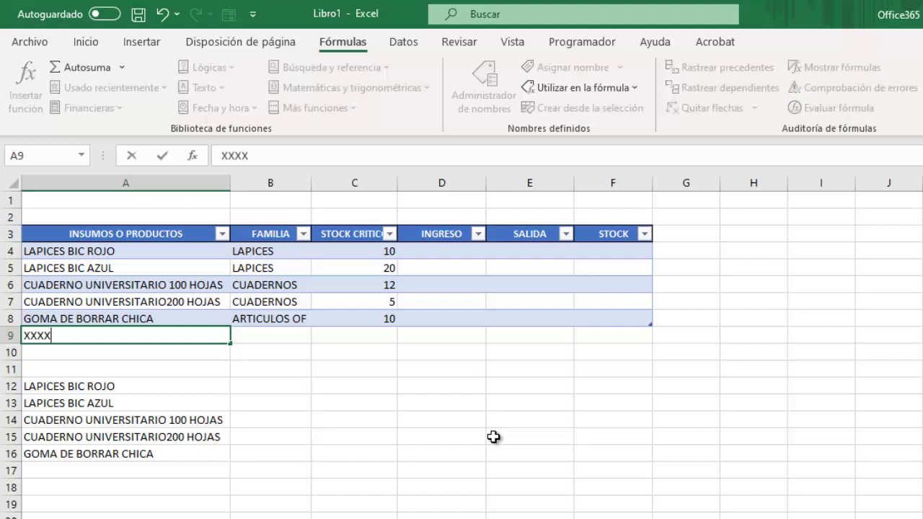
left_click(527, 504)
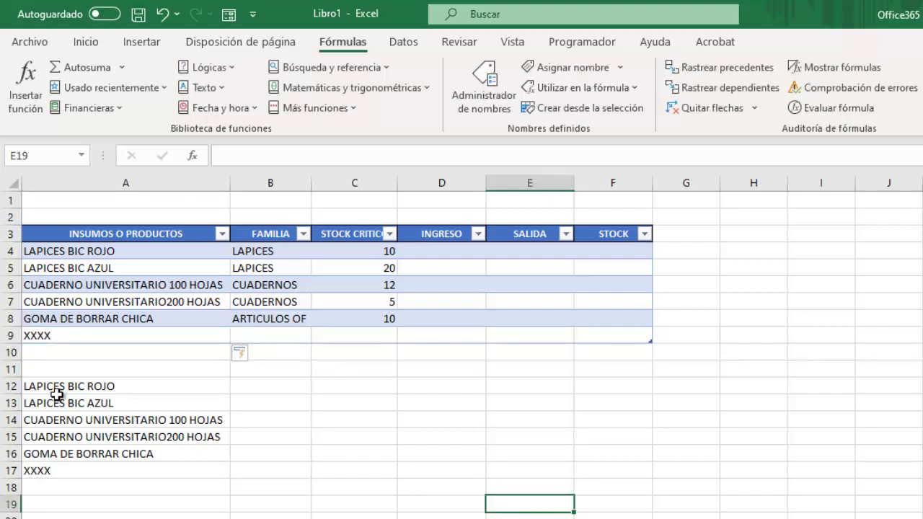
left_click(40, 470)
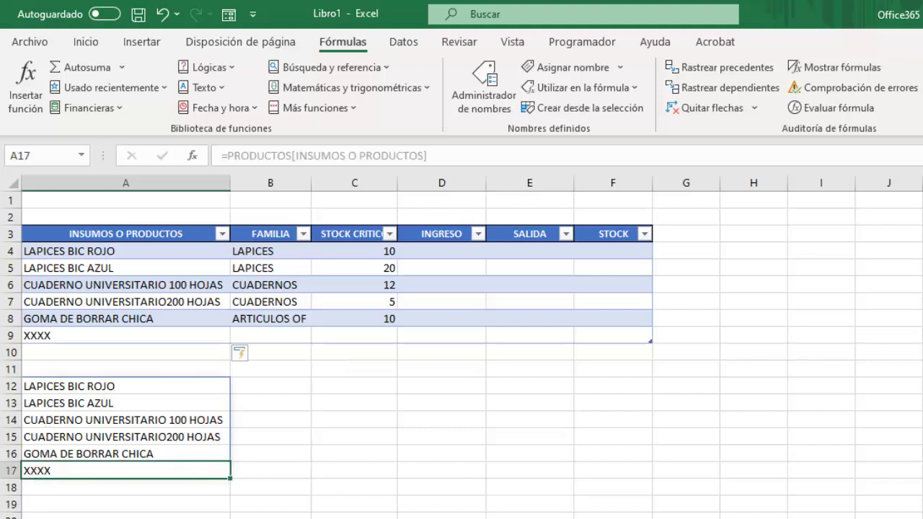
- Add a second test product YYYY in A10 and select the formula's list in A12:A18 to check it
left_click(115, 356)
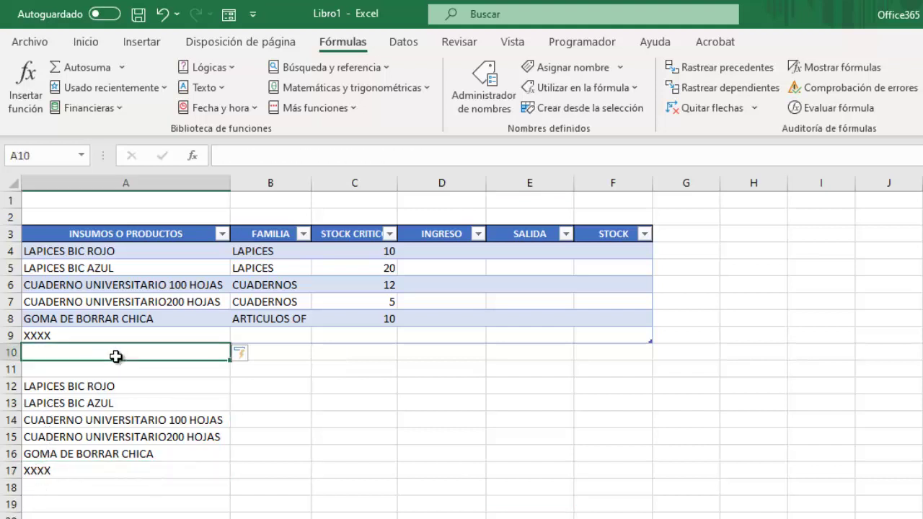
type("YYYY")
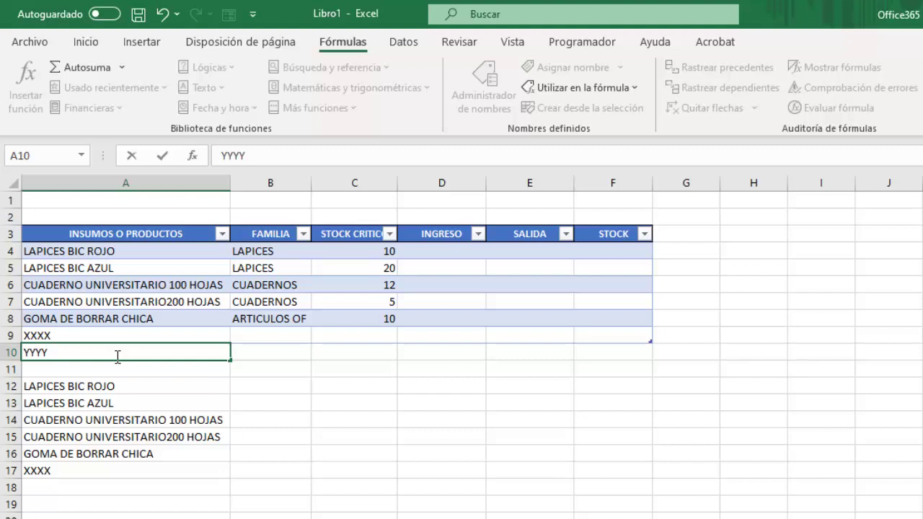
key("Return")
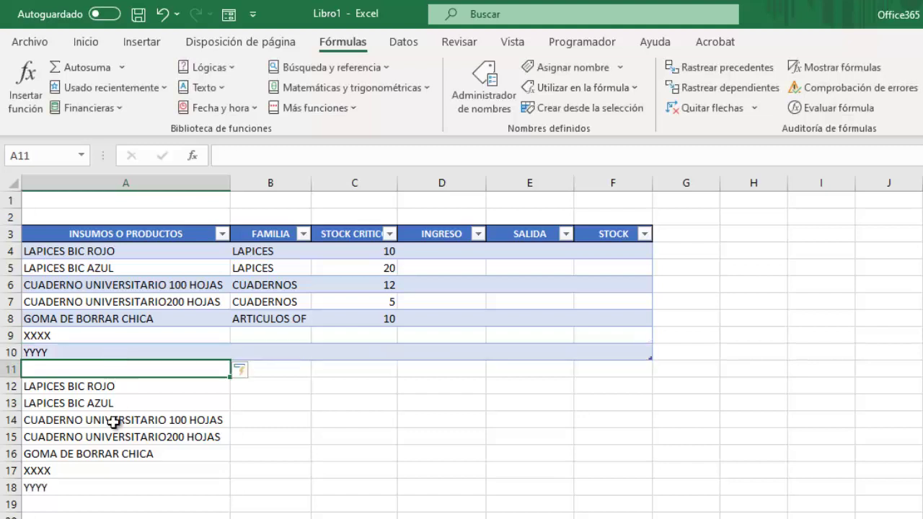
left_click_drag(75, 388, 72, 487)
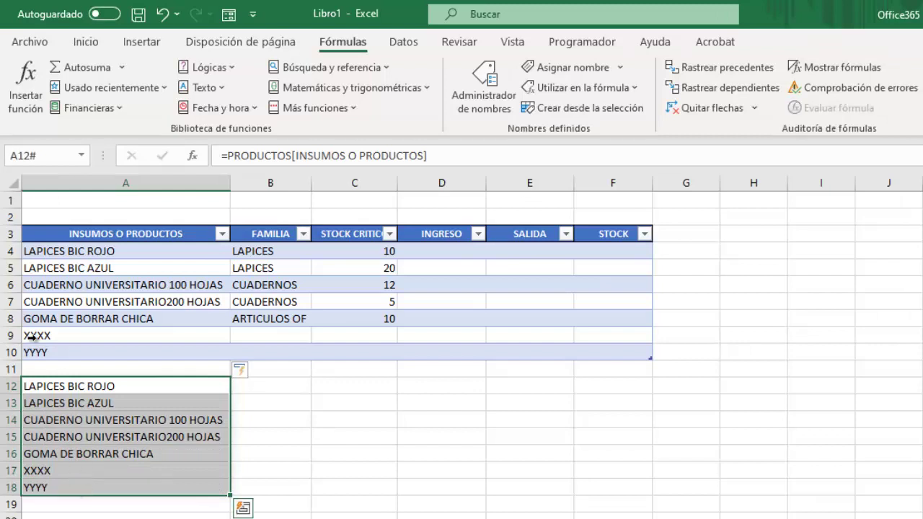
- Delete the INSUMOS O PRODUCTOS reference formula and its spilled list below the PRODUCTOS table, starting in A12
left_click_drag(69, 387, 138, 489)
key("Delete")
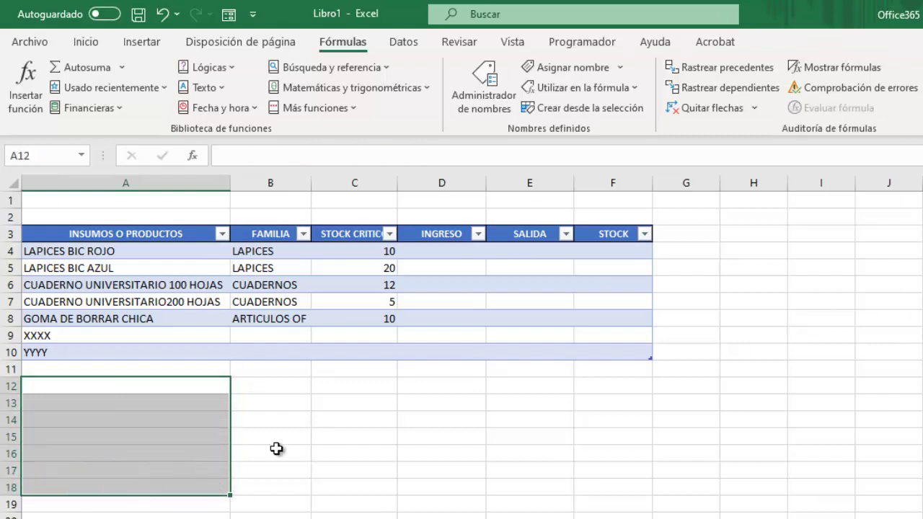
left_click(276, 449)
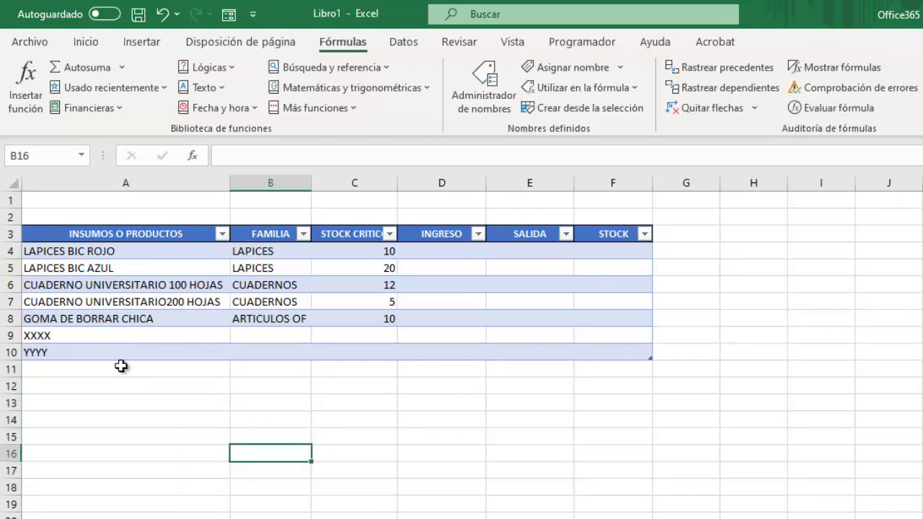
- Remove the two test rows XXXX and YYYY from the products table by deleting the table rows
left_click(118, 335)
left_click_drag(117, 335, 117, 350)
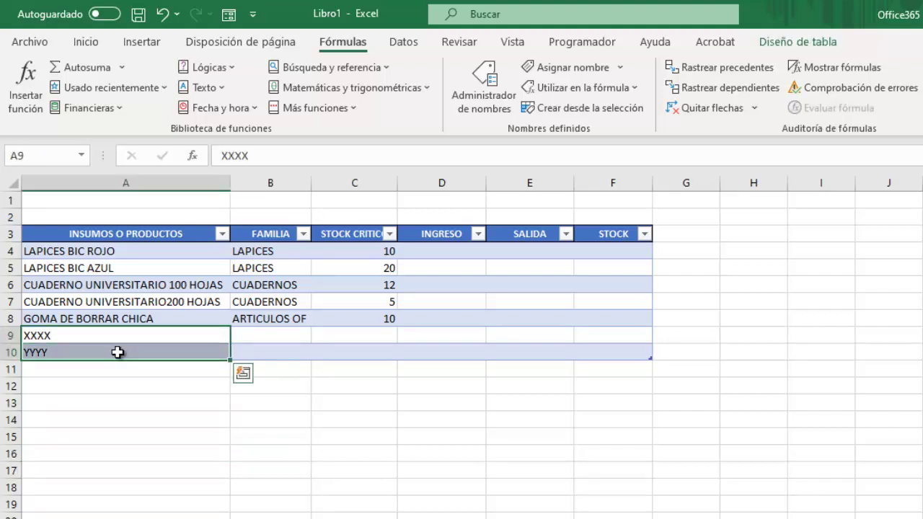
right_click(119, 352)
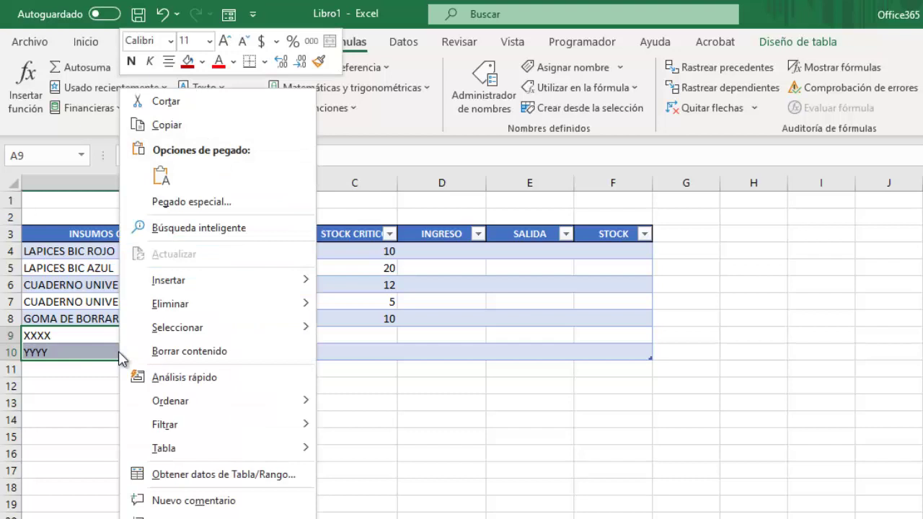
mouse_move(187, 304)
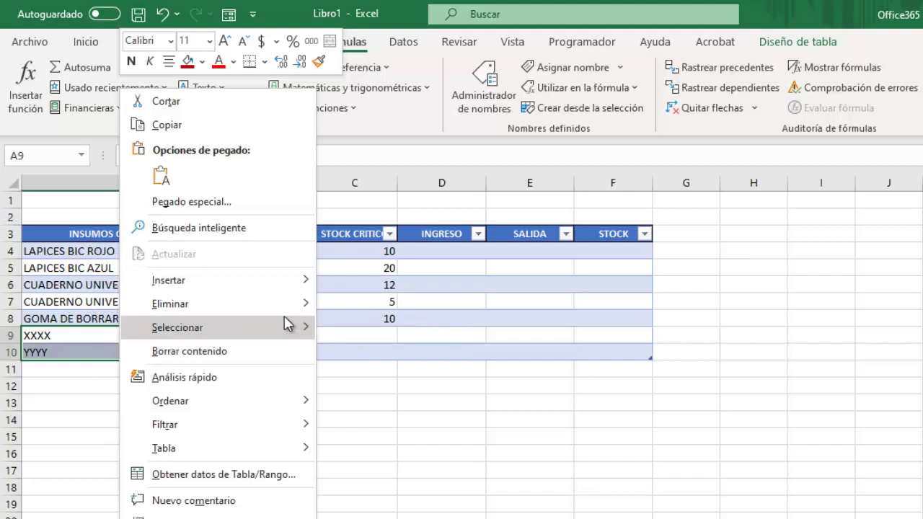
mouse_move(291, 318)
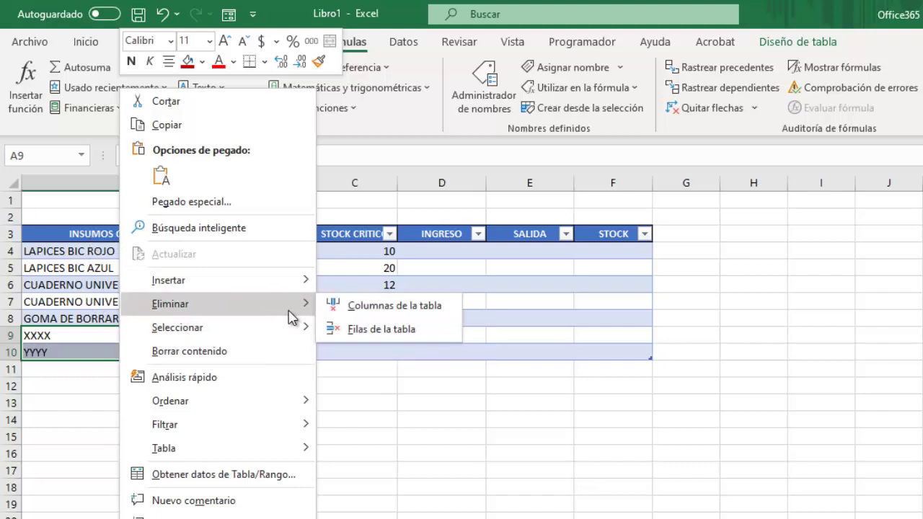
left_click(389, 331)
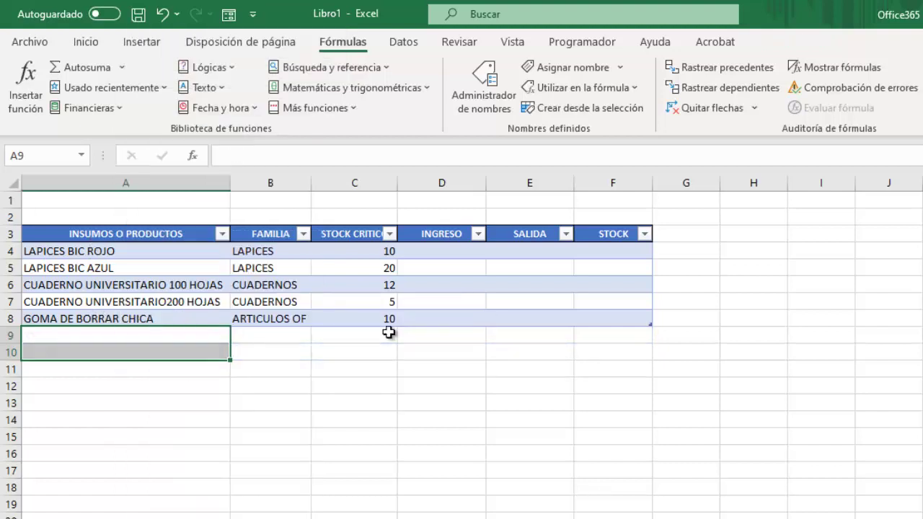
left_click(369, 434)
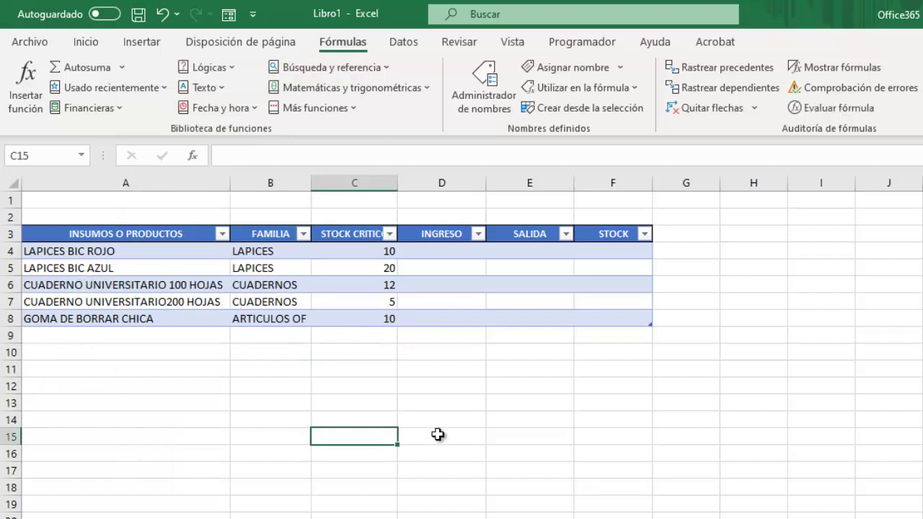
- Review the workbook's defined names and go to the range named INSUMOS
left_click(487, 81)
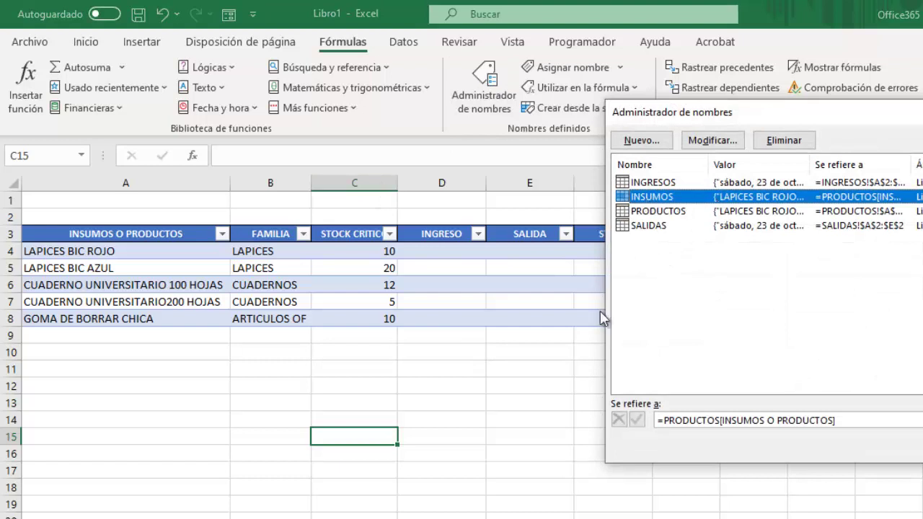
key("Escape")
left_click(829, 486)
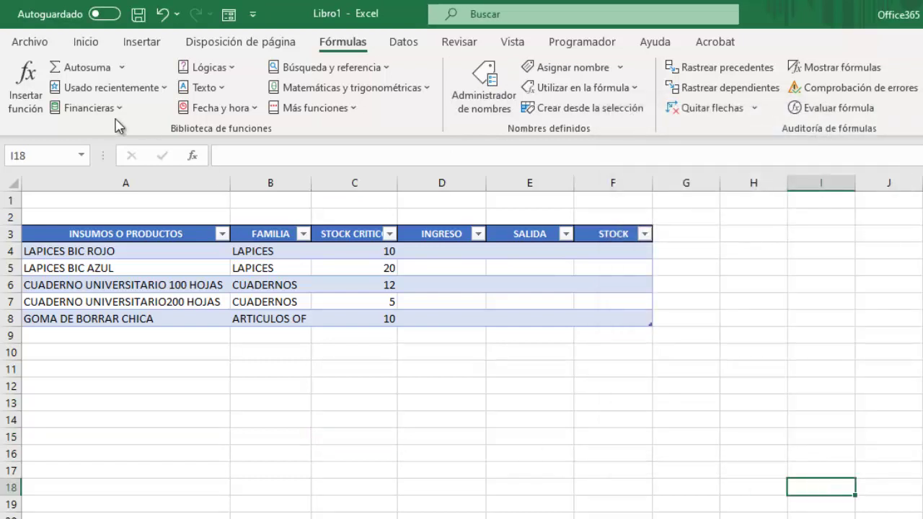
left_click(82, 157)
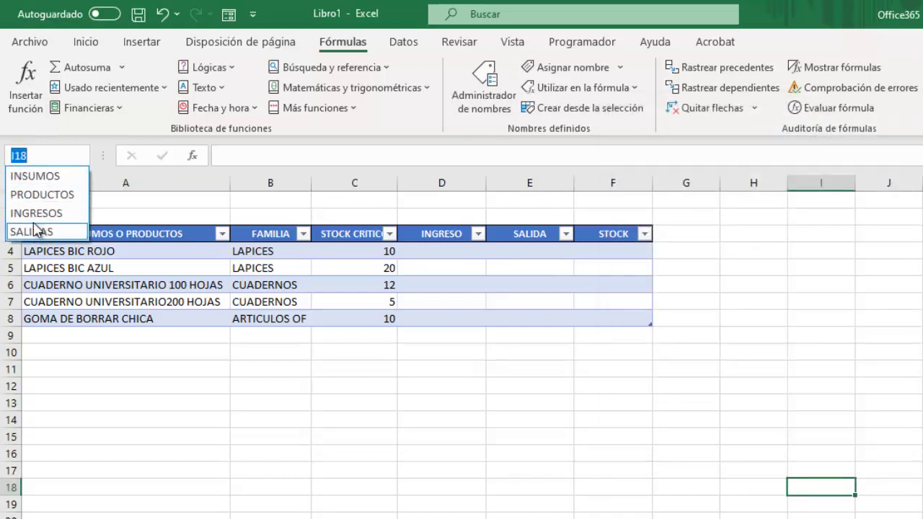
left_click(44, 177)
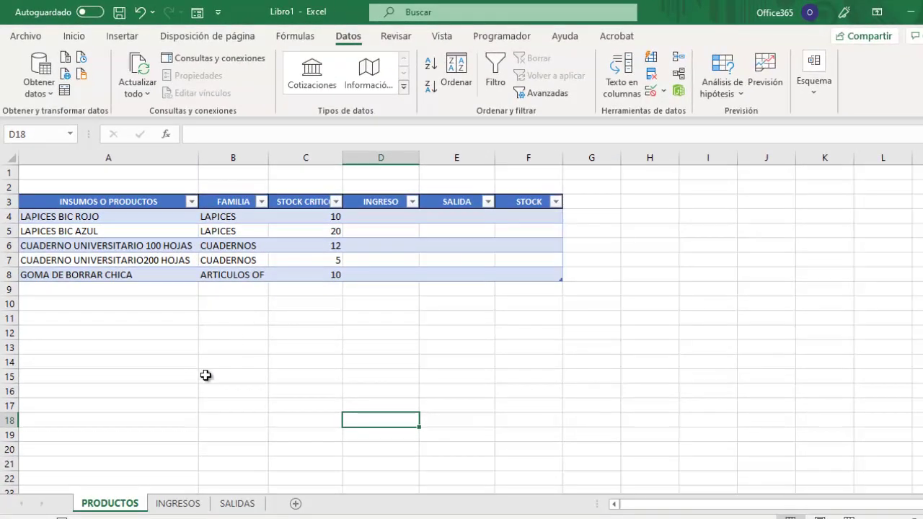
- On the INGRESOS sheet, apply list data validation with source =INSUMOS to the INSUMO O PRODUCTO cells B2:B3
left_click(177, 503)
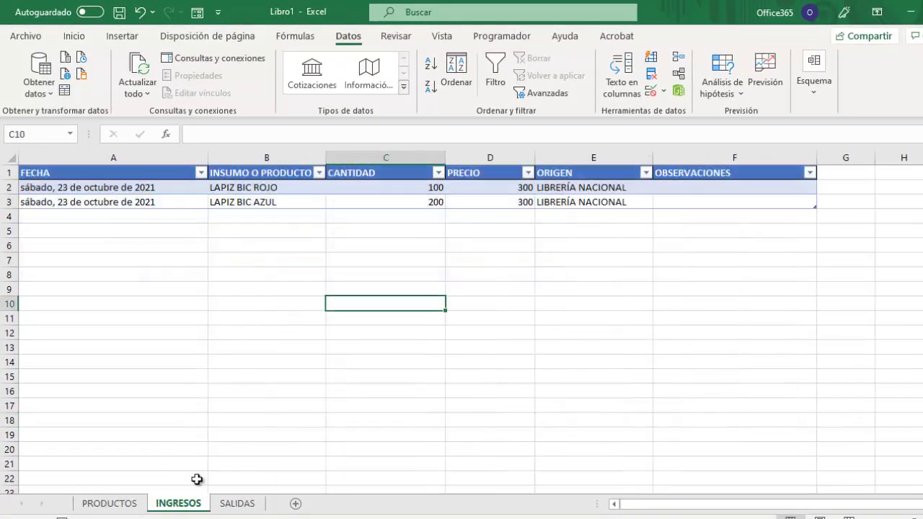
left_click(381, 432)
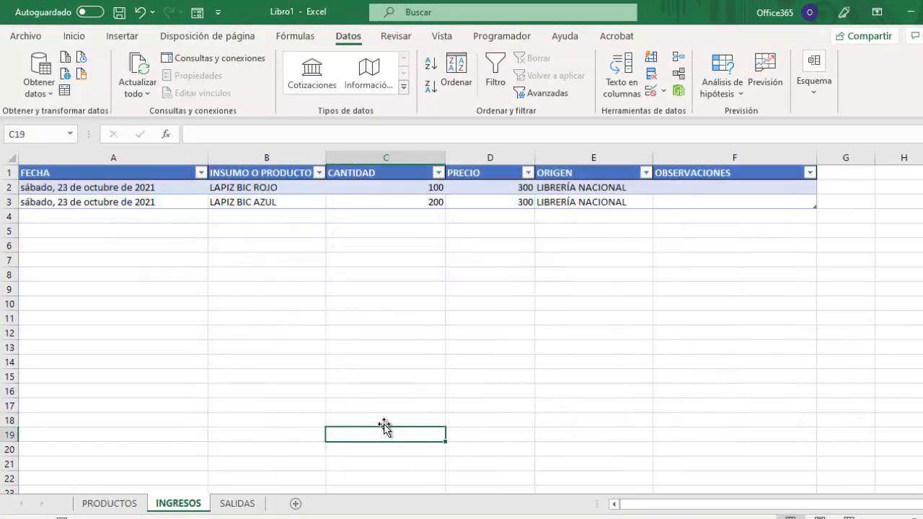
left_click(265, 188)
left_click_drag(265, 189, 264, 202)
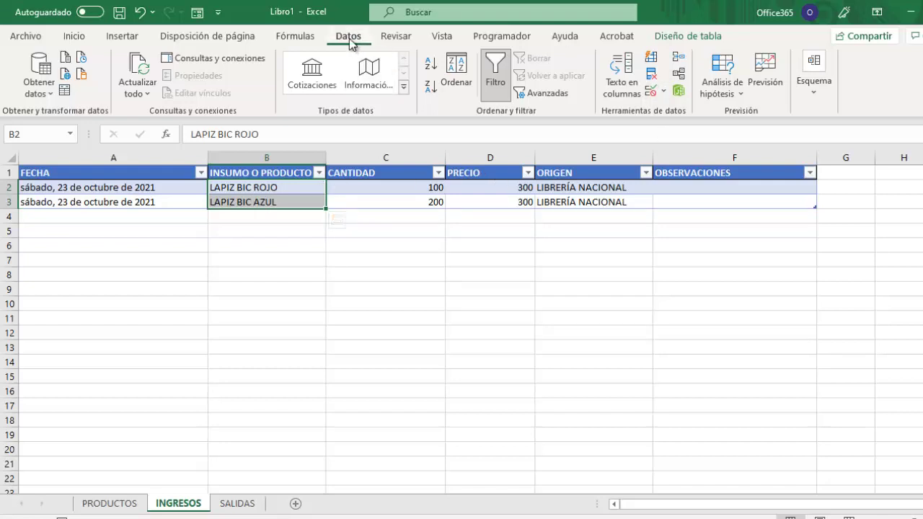
left_click(668, 96)
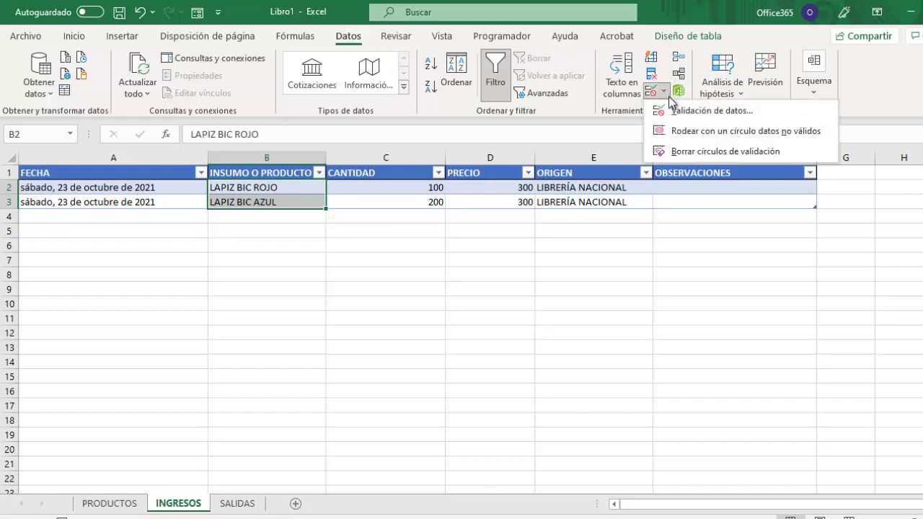
left_click(685, 111)
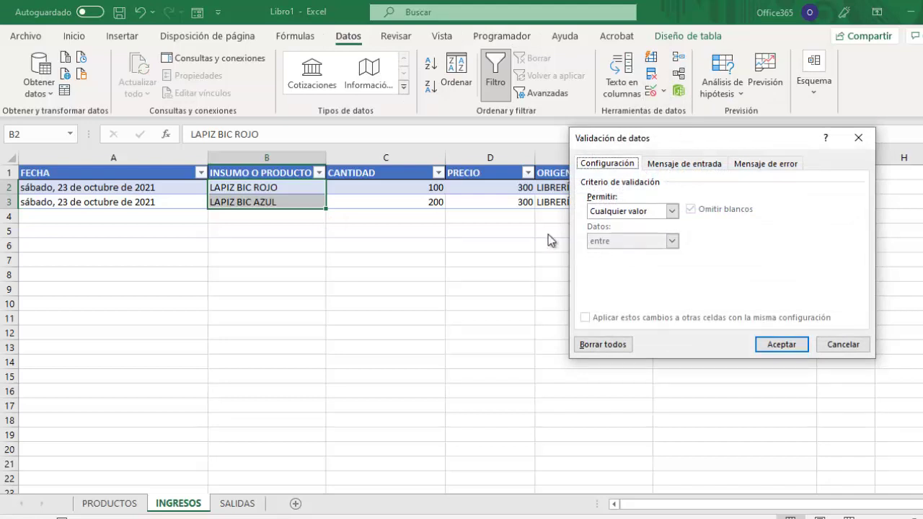
left_click(674, 211)
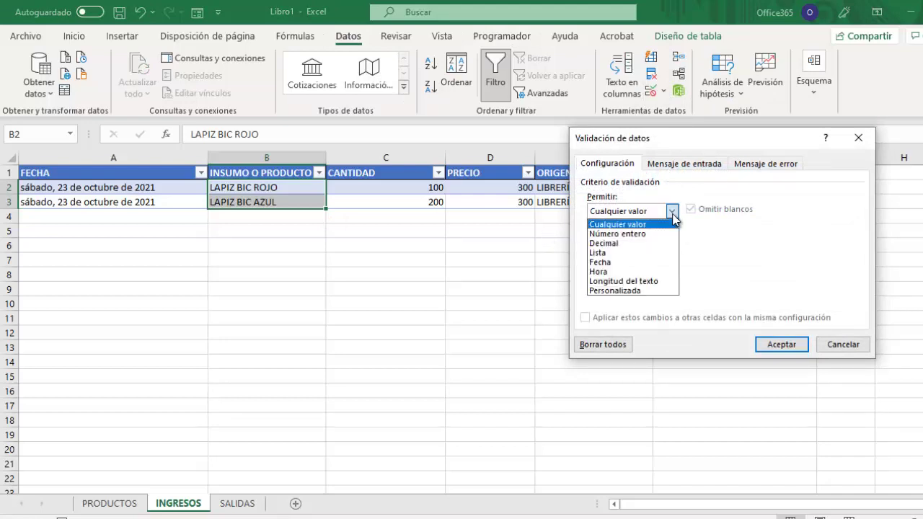
left_click(611, 264)
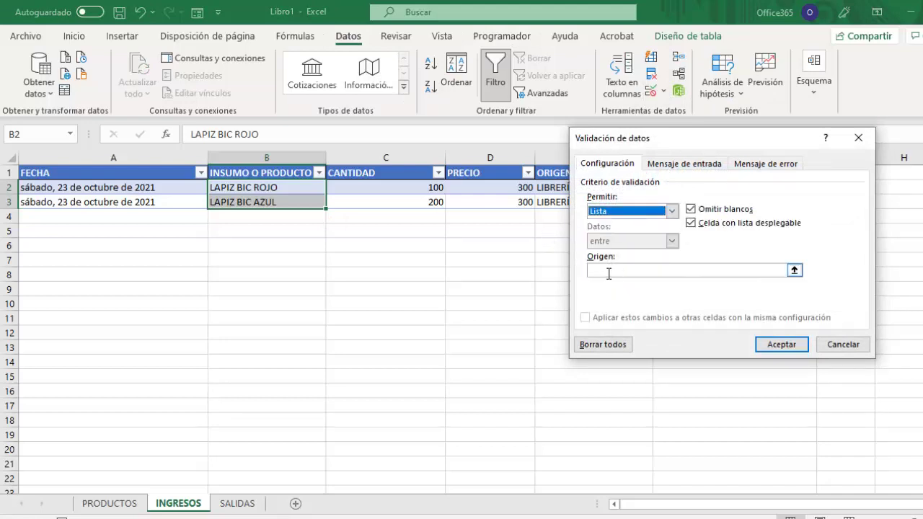
left_click(602, 272)
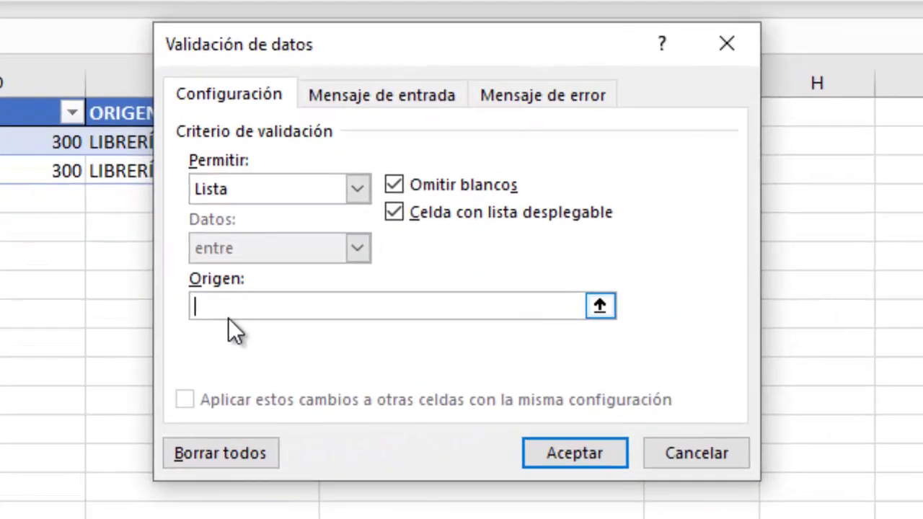
type("=INSUMOS")
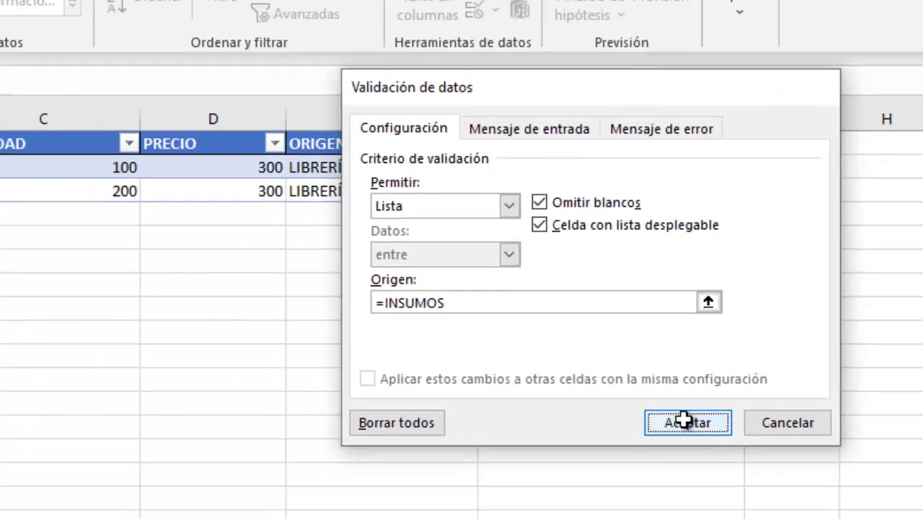
left_click(571, 449)
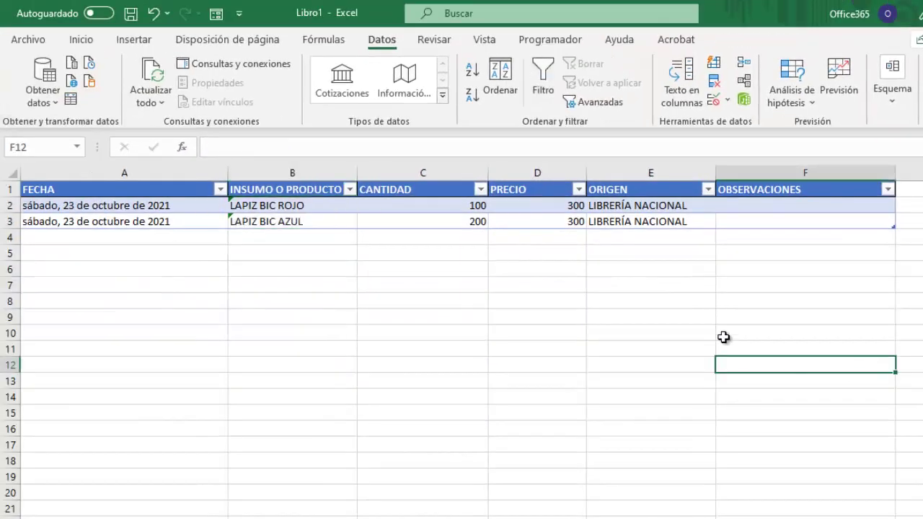
- Set the product in B2 of INGRESOS to LAPICES BIC ROJO using its validation list, and check the list's options
left_click(268, 207)
left_click(363, 207)
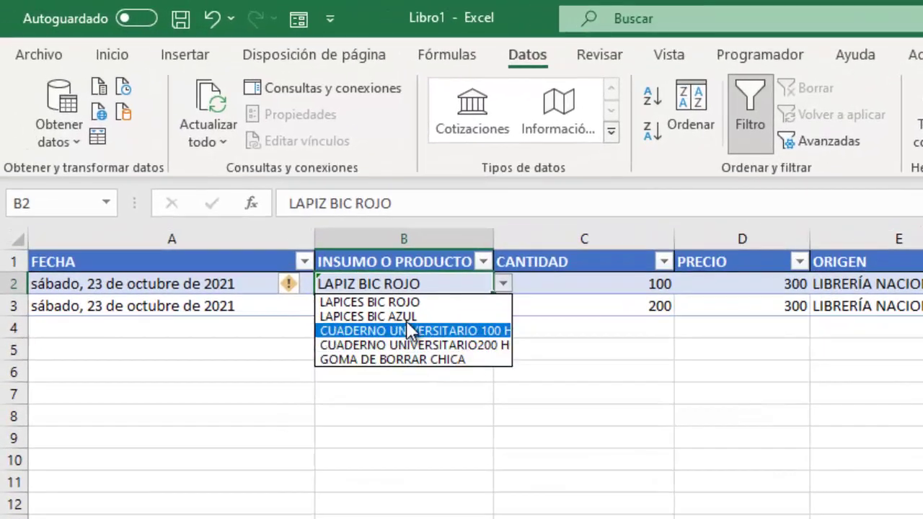
left_click(406, 301)
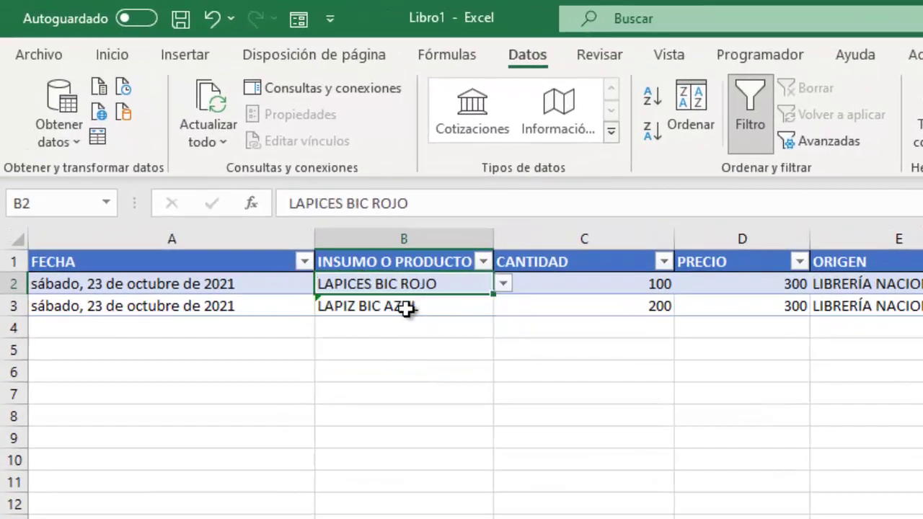
left_click(503, 283)
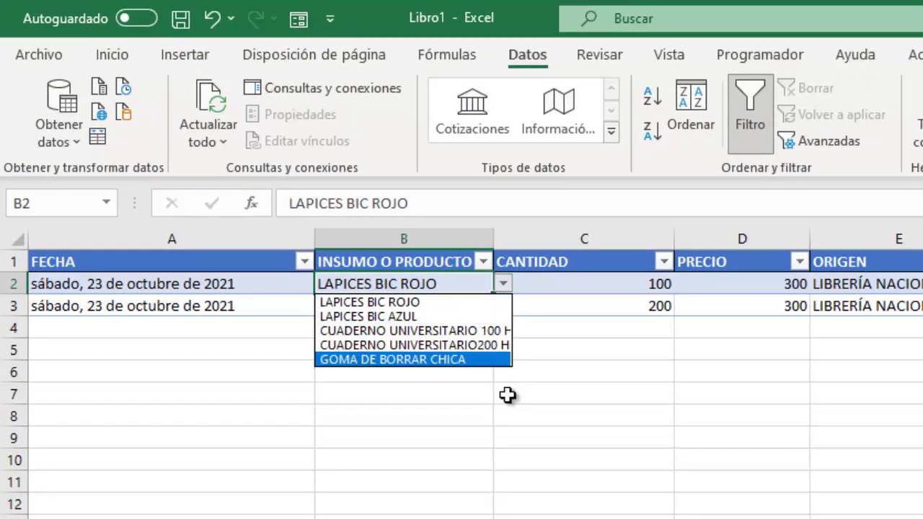
key("Escape")
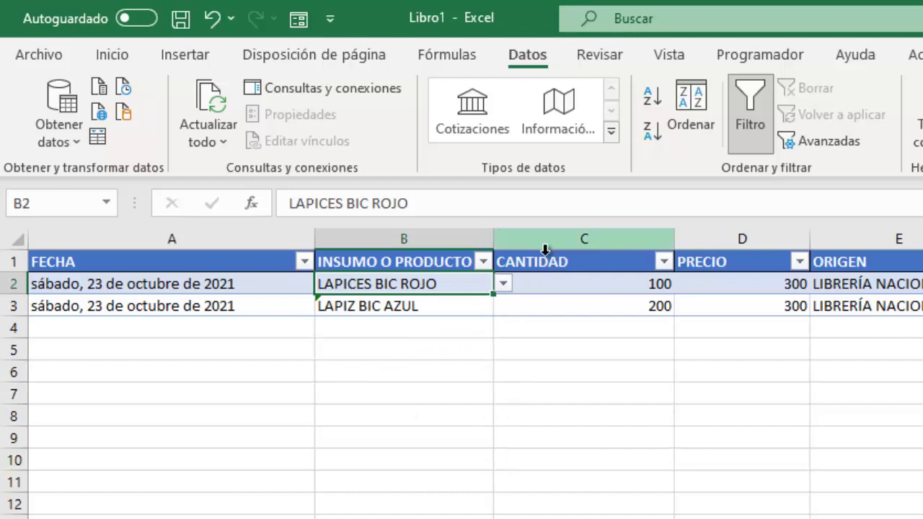
left_click(504, 283)
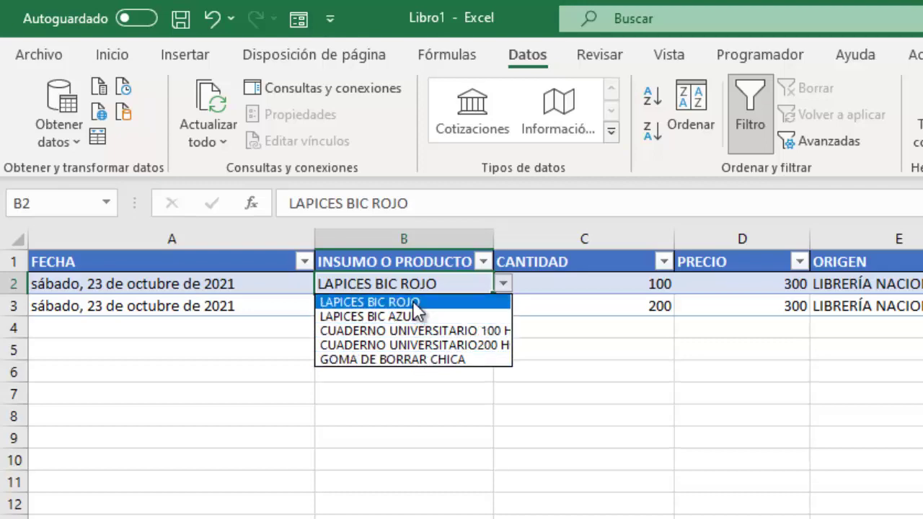
left_click(497, 460)
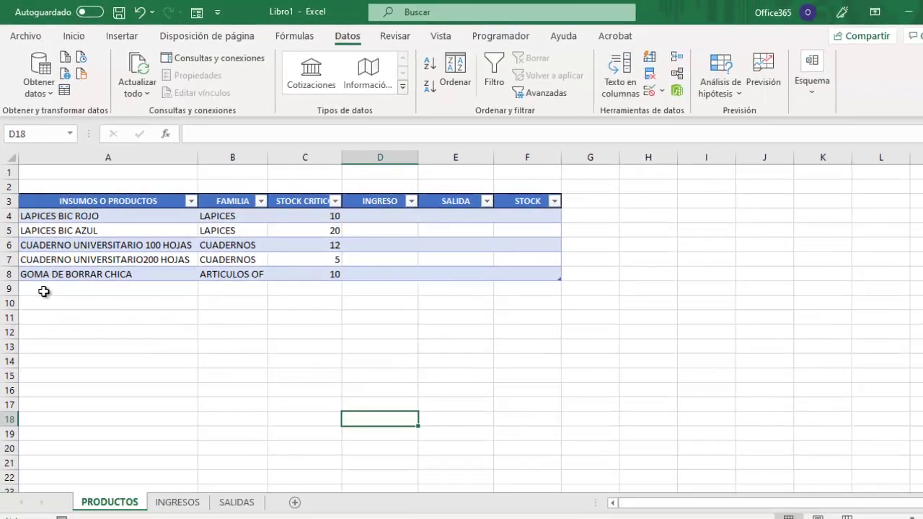
- Add the product RESMA CARTA 500 HJS. to row 9 of the PRODUCTOS table with family ARTICULOS OF and critical stock 20
left_click(41, 289)
type("RESMA CARTA 500 HJS.")
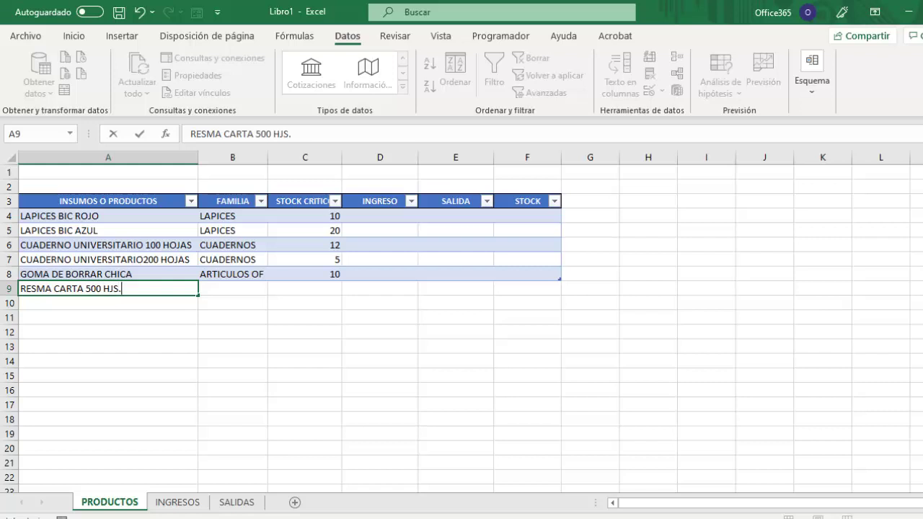
key("Tab")
type("ARTICULOS OF")
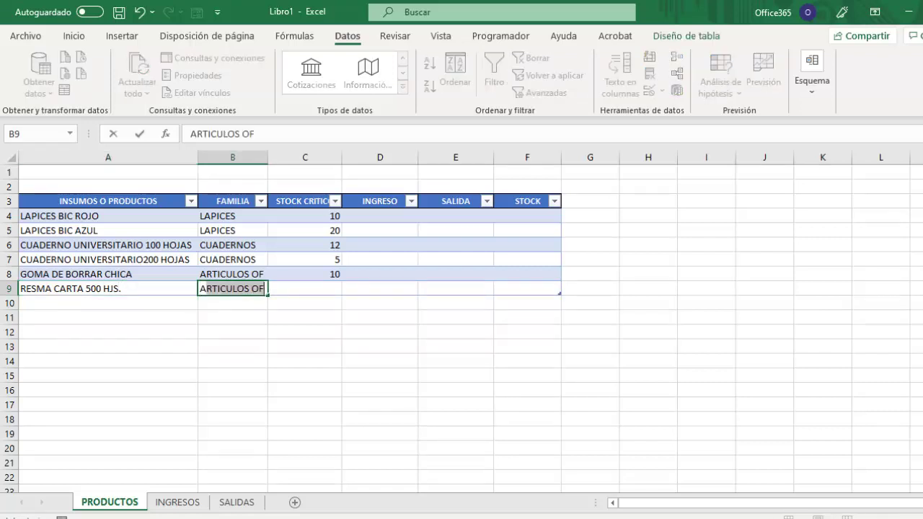
key("Tab")
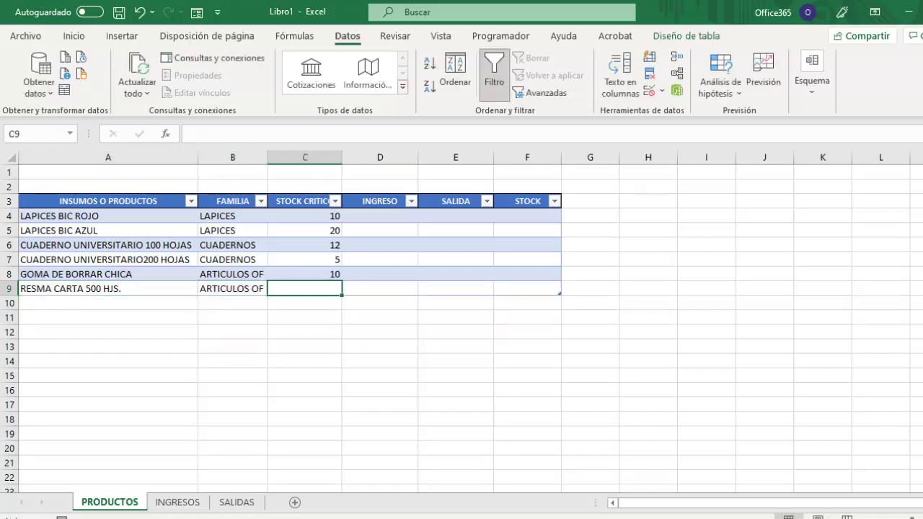
type("20")
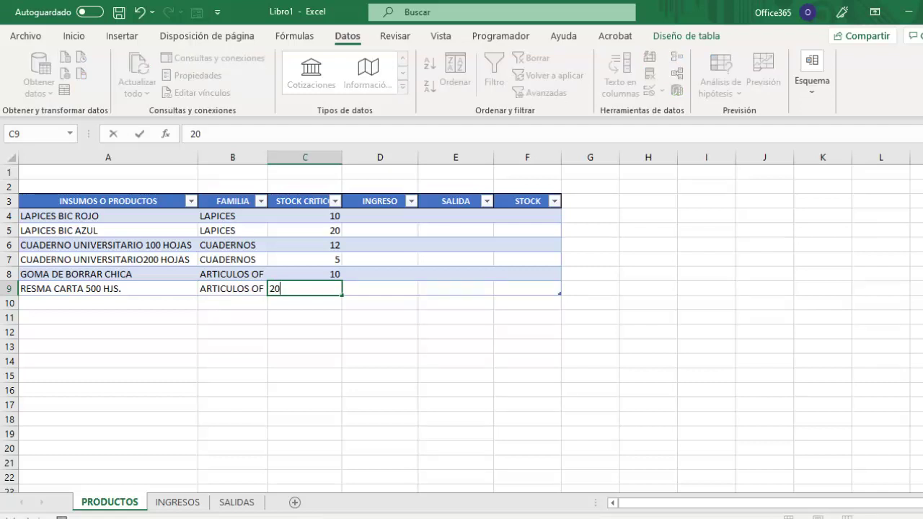
key("Return")
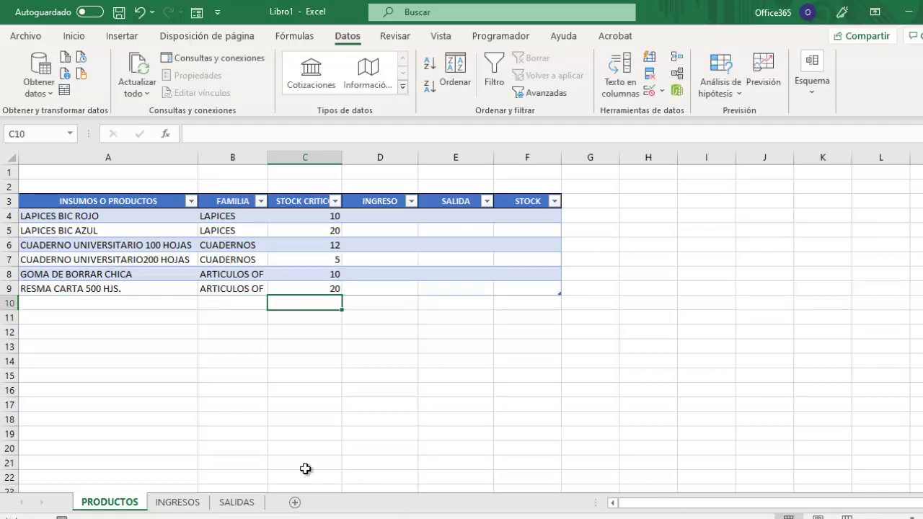
- On the INGRESOS sheet, start an entry in row 4 dated 23-10 and choose RESMA CARTA 500 HJS. from the product list
left_click(177, 502)
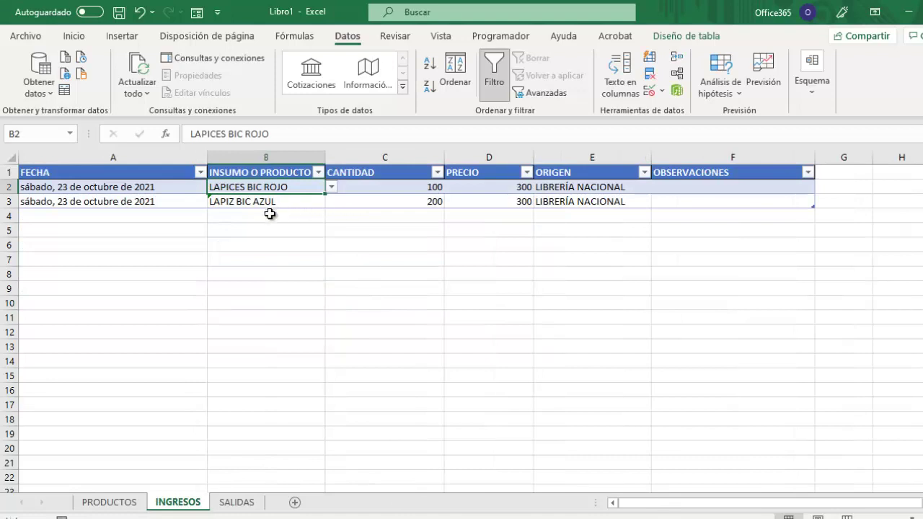
left_click(134, 215)
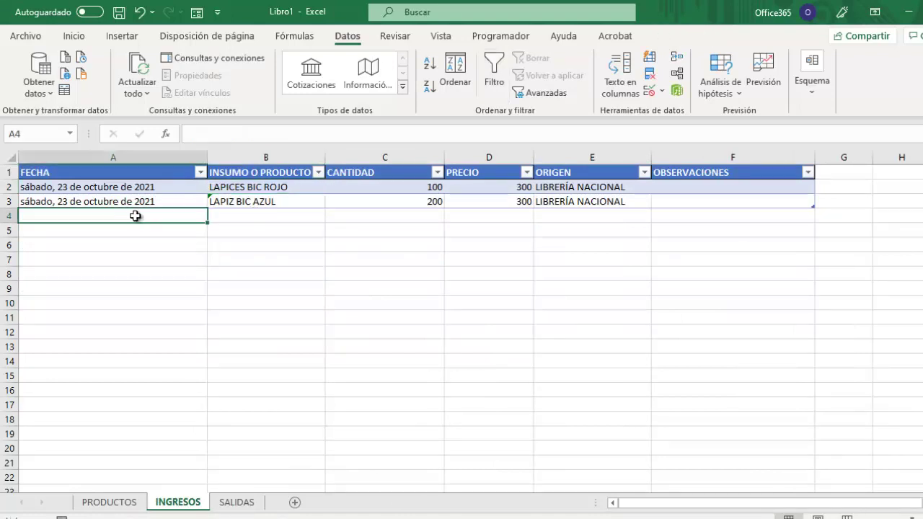
type("23-")
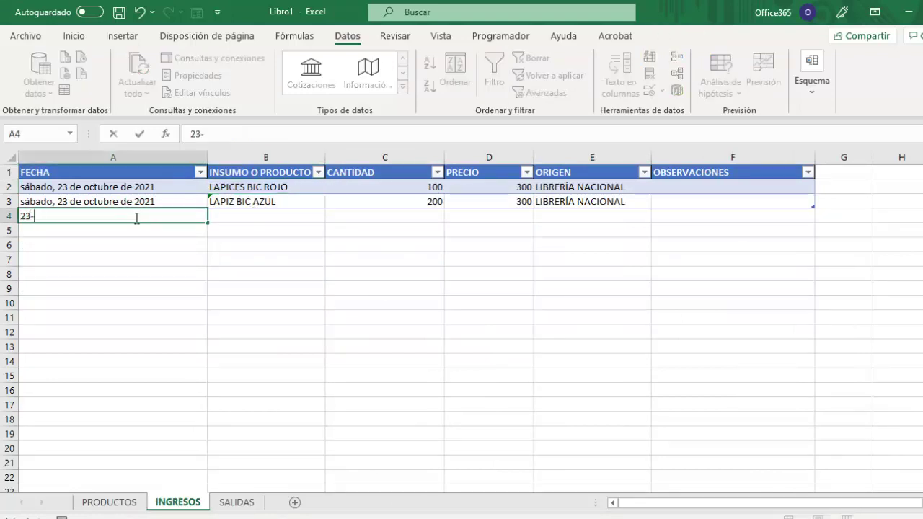
type("10")
key("Tab")
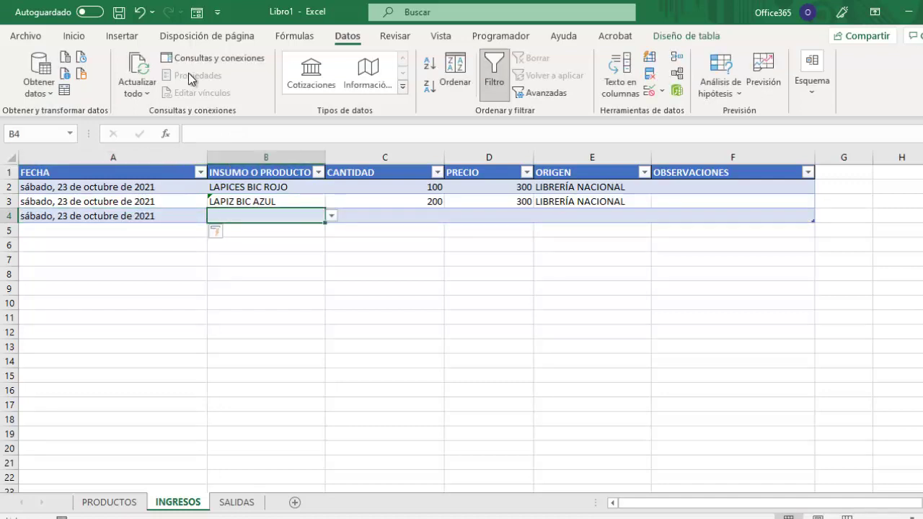
left_click(332, 215)
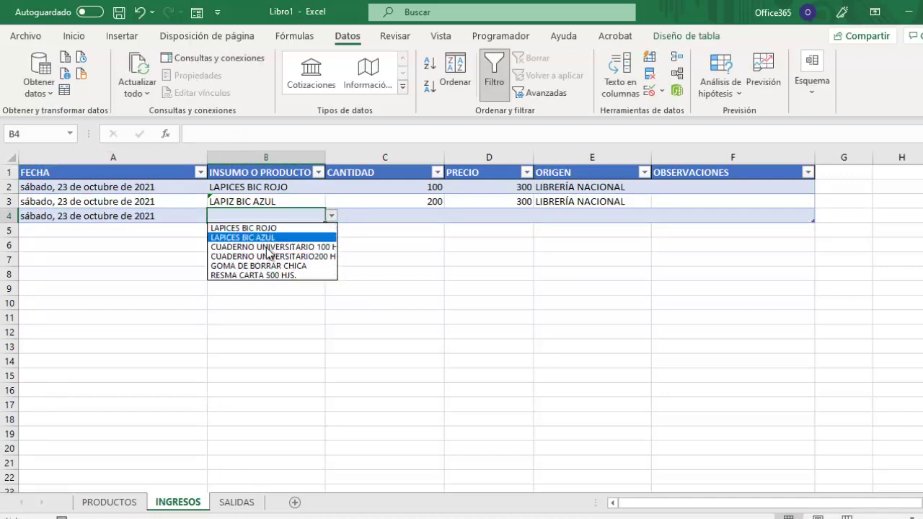
left_click(261, 275)
- Complete row 4 of INGRESOS with quantity 30, price 1200 and origin LIBRERÍA NACIONAL
key("Tab")
type("3")
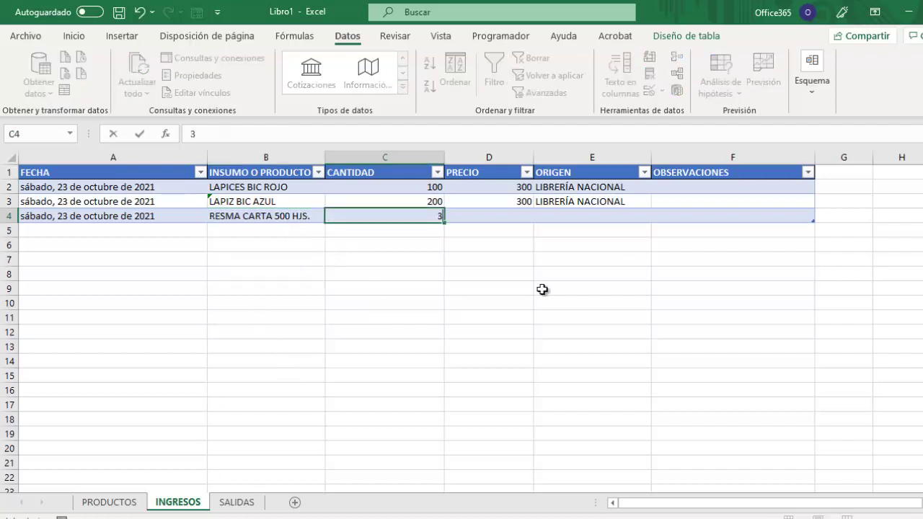
key("Tab")
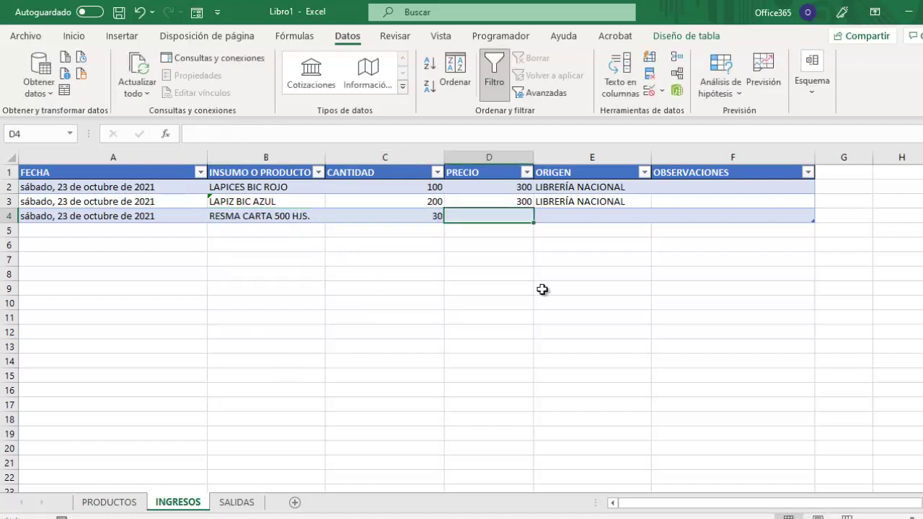
type("1200")
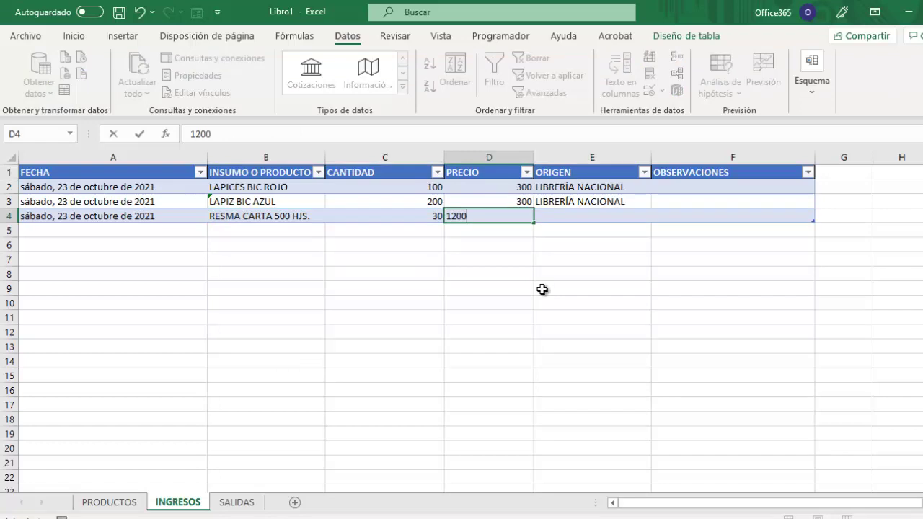
key("Tab")
type("LIBRERÍA NACIONAL")
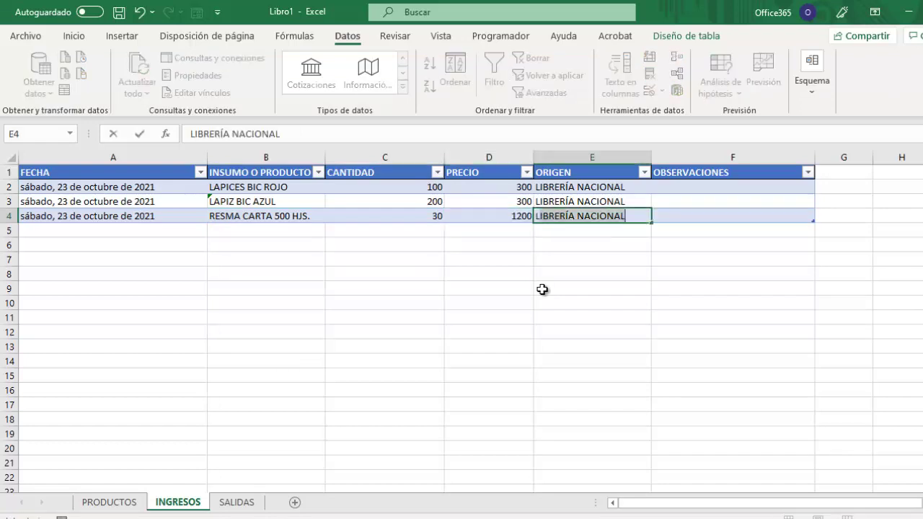
key("Return")
left_click(412, 261)
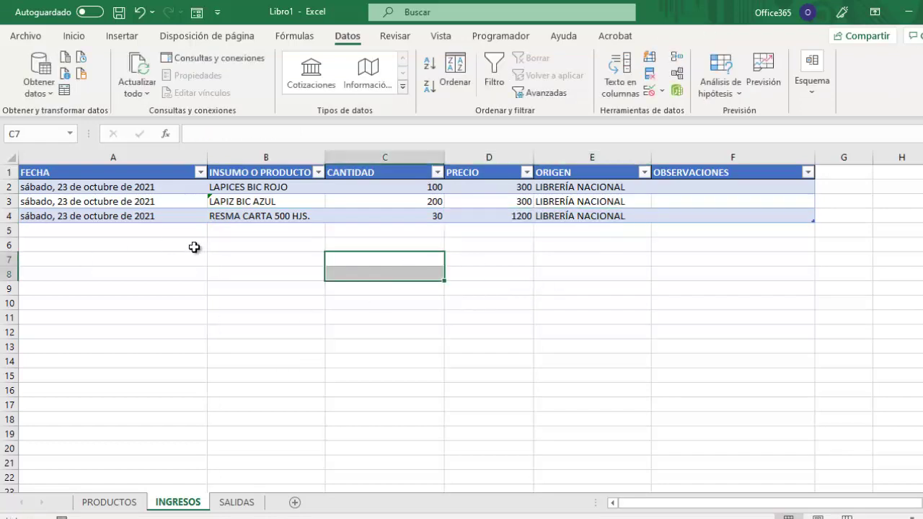
left_click(101, 328)
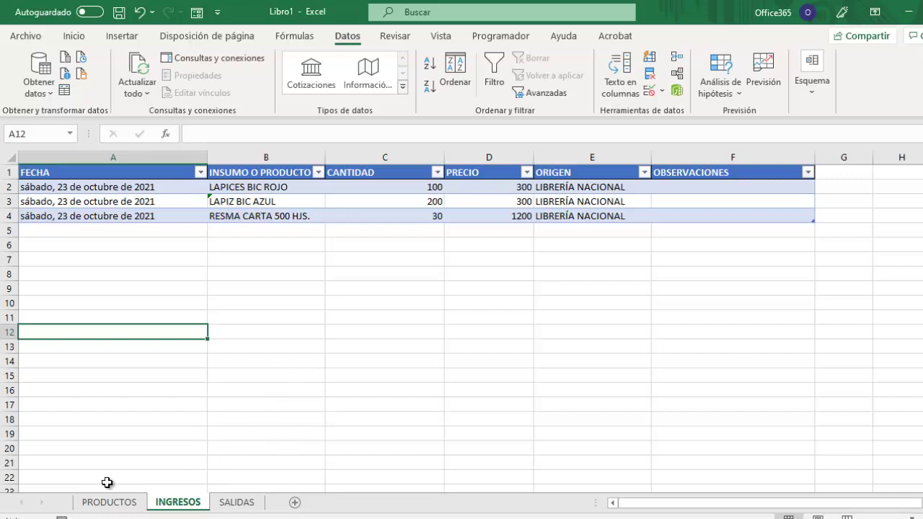
- On the SALIDAS sheet, apply list data validation with source =INSUMOS to product cell B2 and check the list's options
left_click(235, 501)
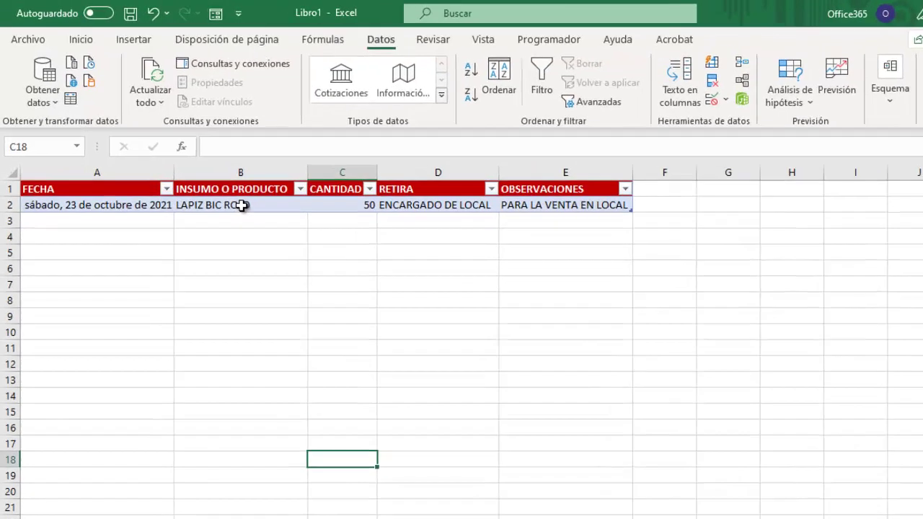
left_click(227, 187)
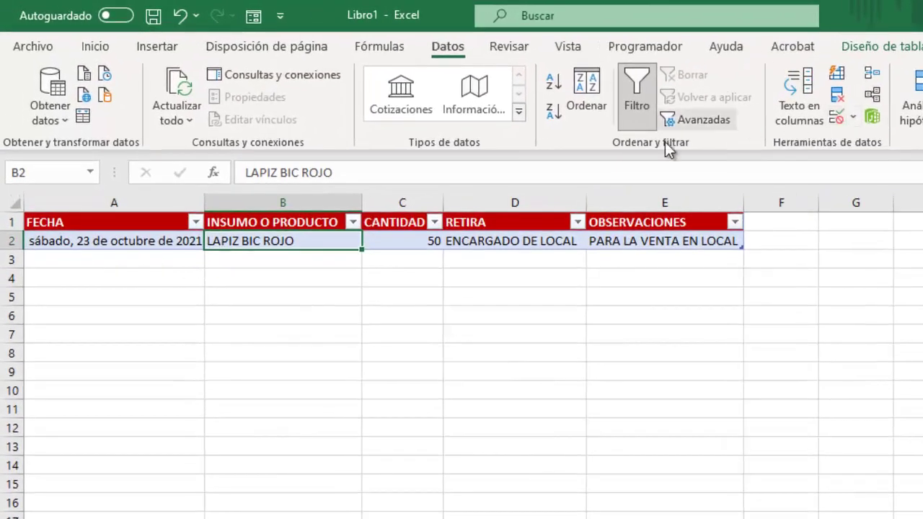
left_click(853, 116)
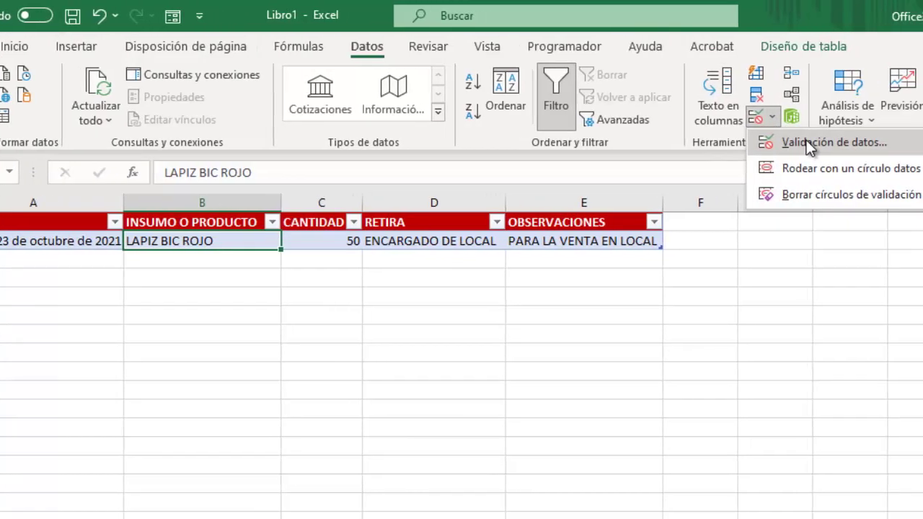
left_click(747, 143)
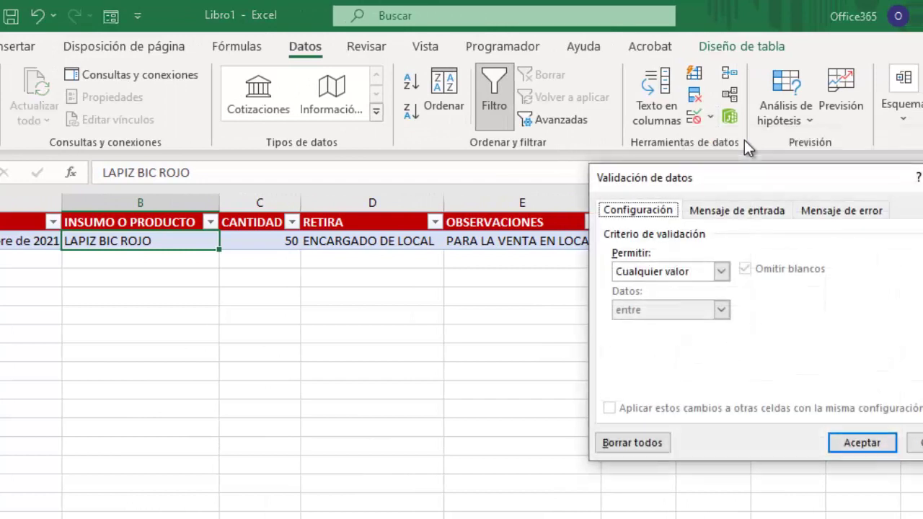
left_click(721, 271)
left_click(634, 326)
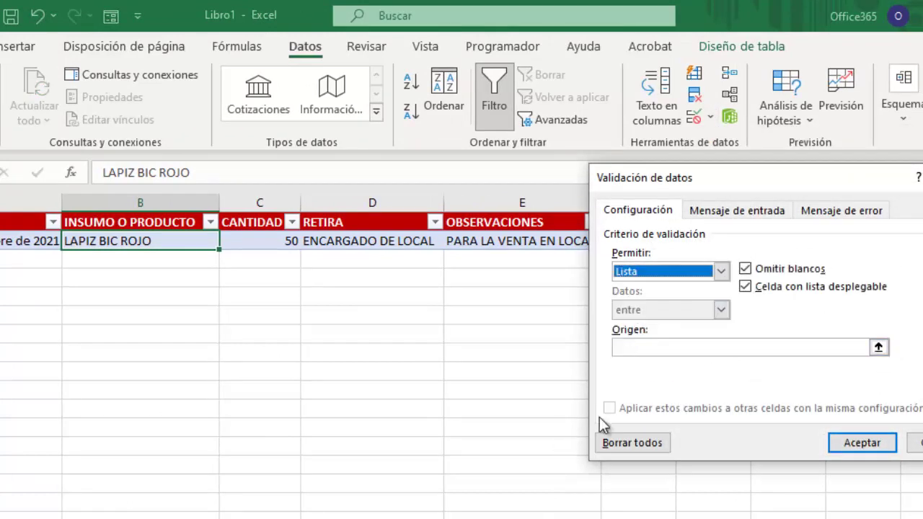
left_click(711, 346)
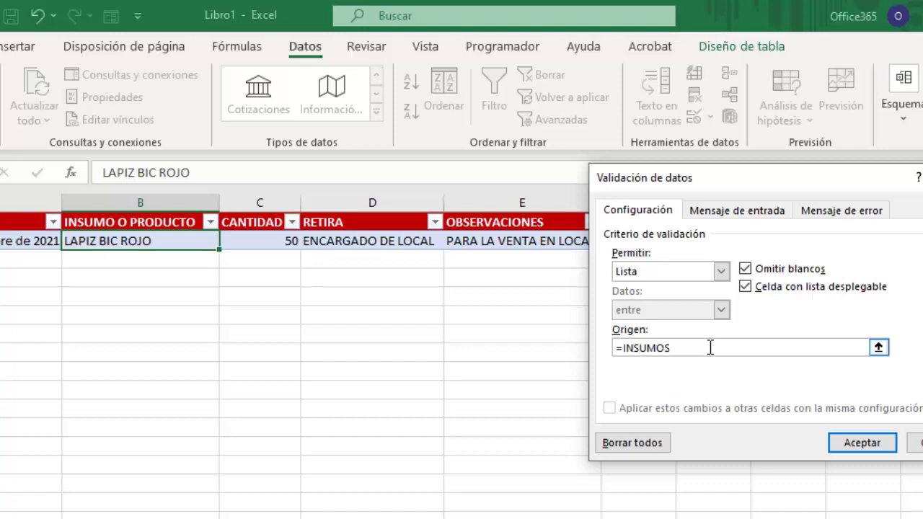
left_click(863, 442)
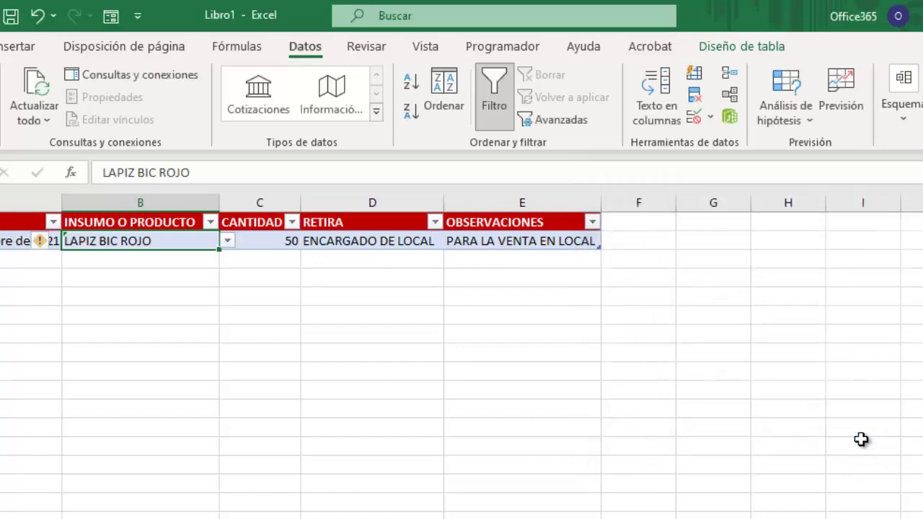
left_click(656, 426)
left_click(128, 241)
left_click(229, 245)
key("Escape")
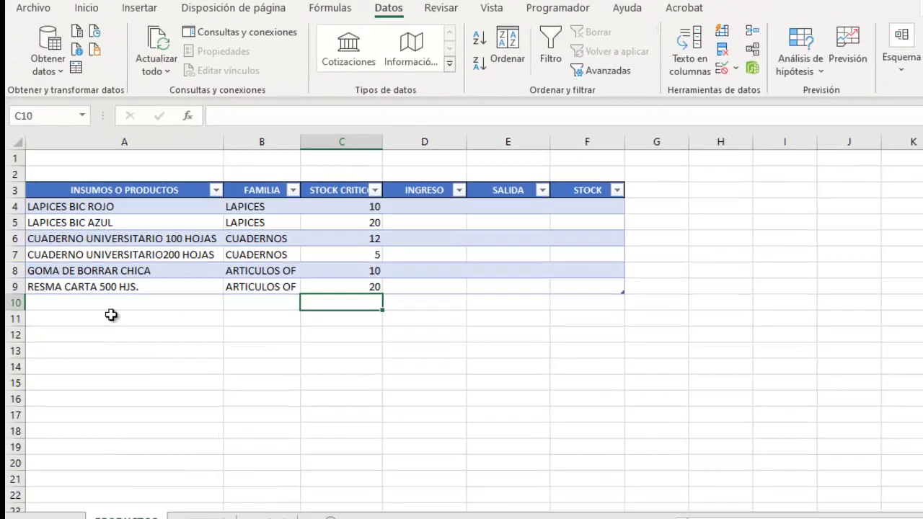
- On the PRODUCTOS sheet, copy the product name in A9 down to A10 and change it to RESMA OFICIO 500 HJS
left_click(108, 293)
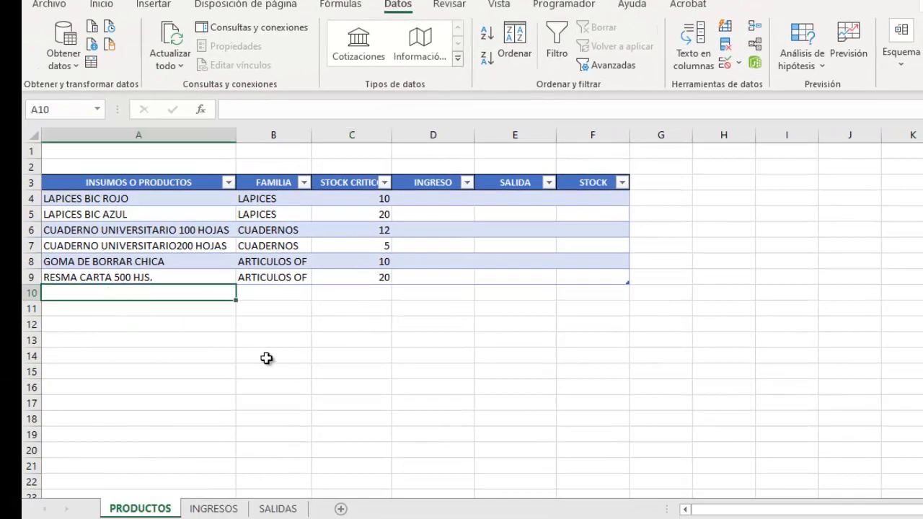
left_click(155, 281)
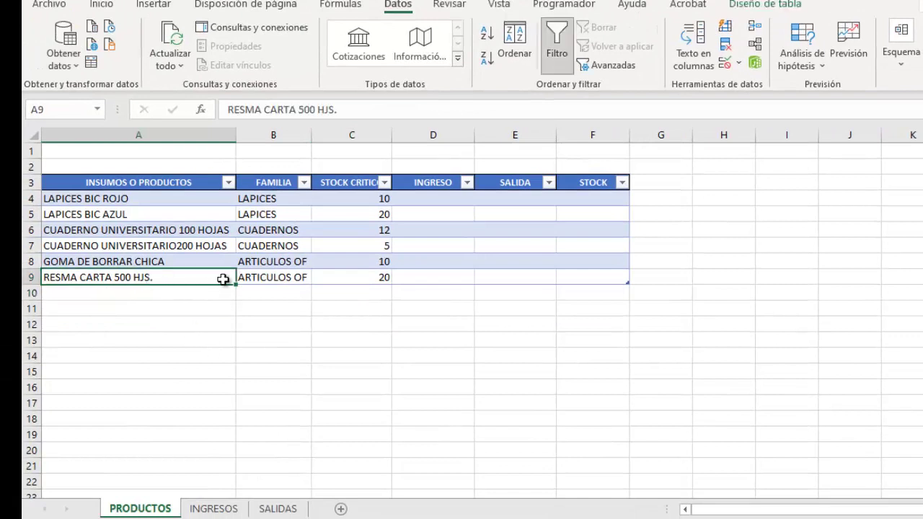
left_click_drag(219, 282, 620, 280)
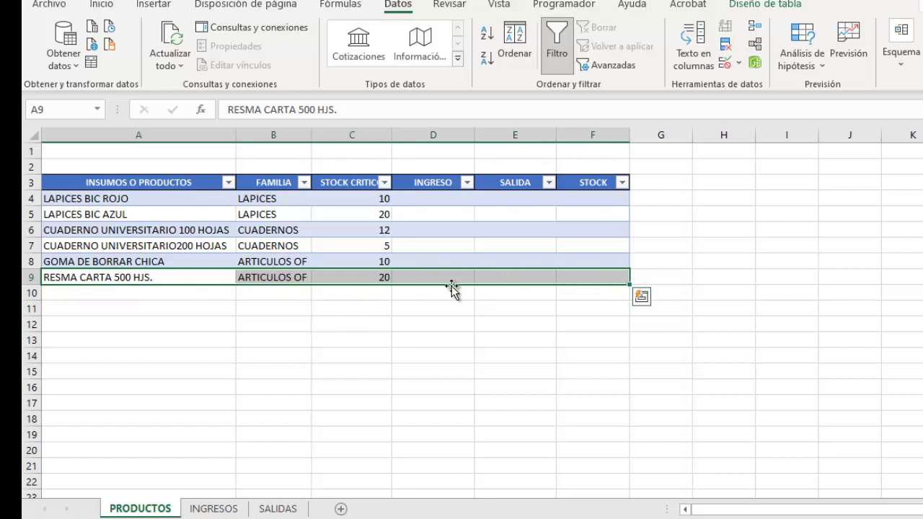
left_click(178, 277)
left_click_drag(234, 286, 233, 297)
double_click(149, 294)
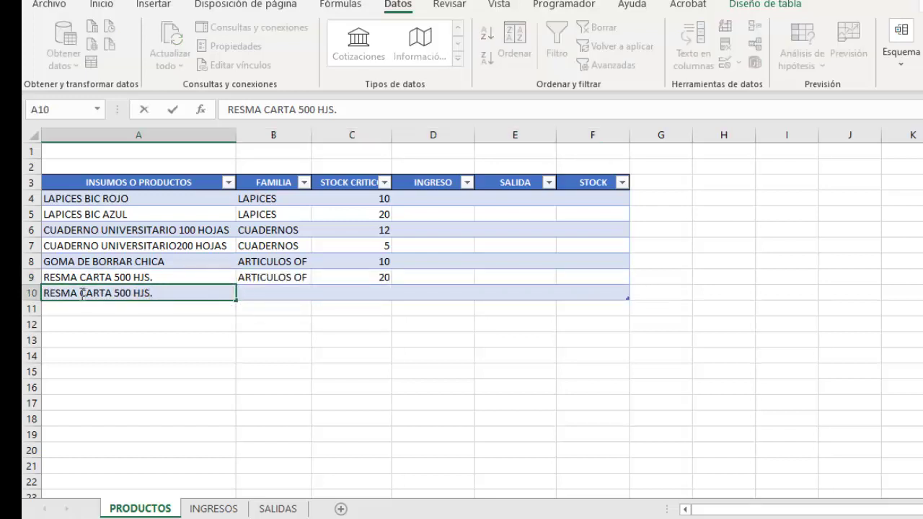
double_click(109, 293)
type("OFICIO")
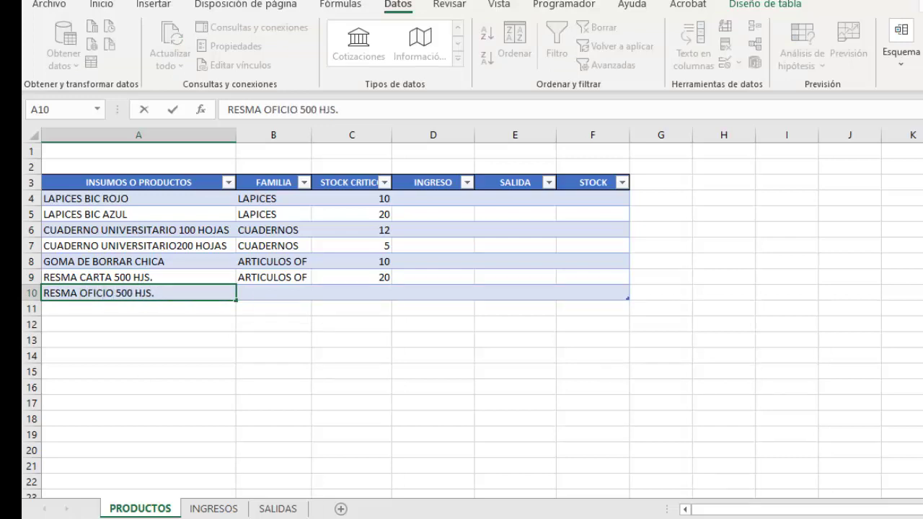
- Give the product in row 10 of PRODUCTOS the family ARTICULOS OF and a critical stock of 15
left_click(296, 291)
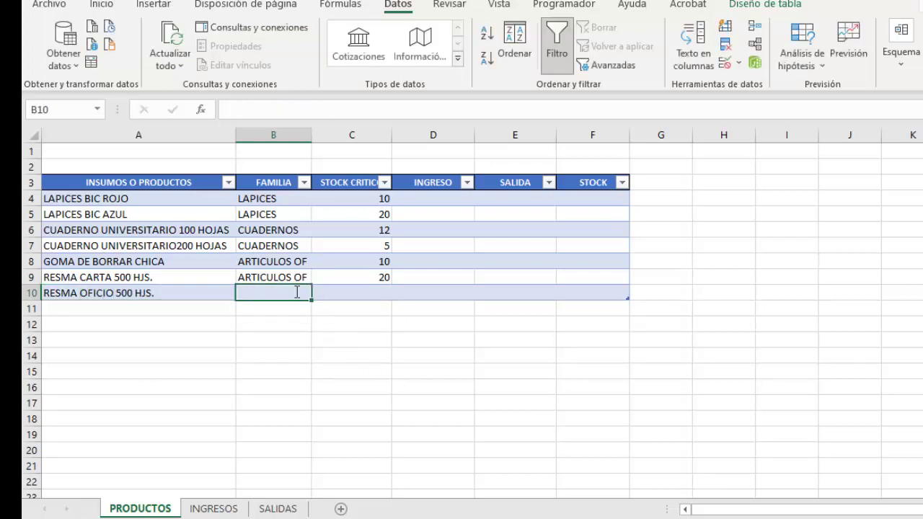
type("A")
key("Tab")
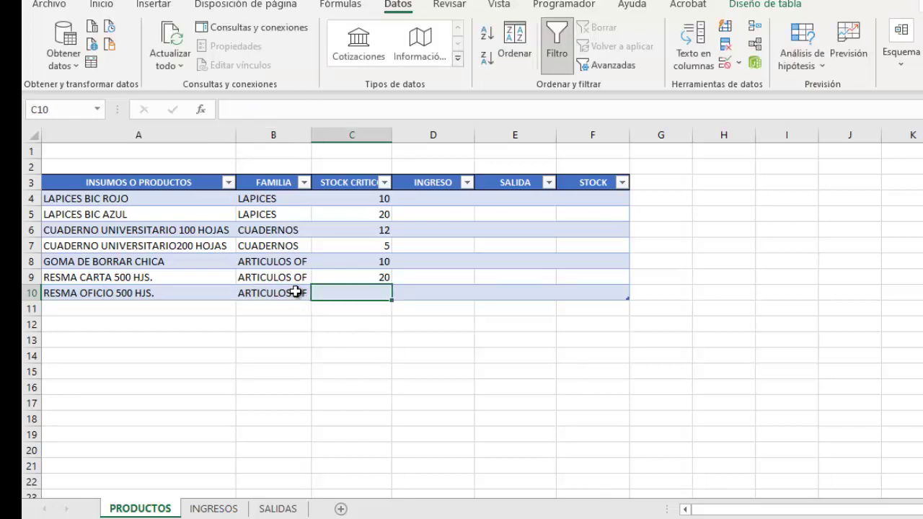
type("15")
key("Tab")
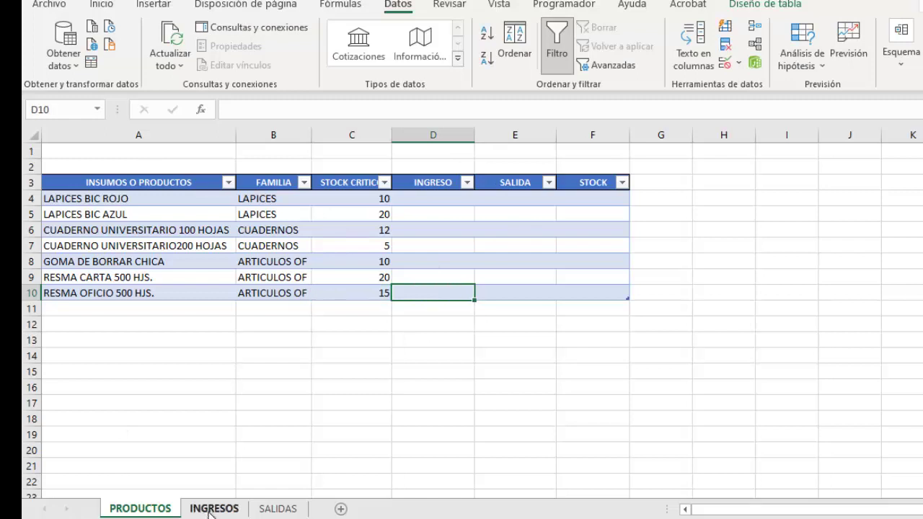
- On the SALIDAS sheet, start an entry in row 3 dated 23-10 and choose RESMA OFICIO 500 HJS. from the product list
left_click(276, 508)
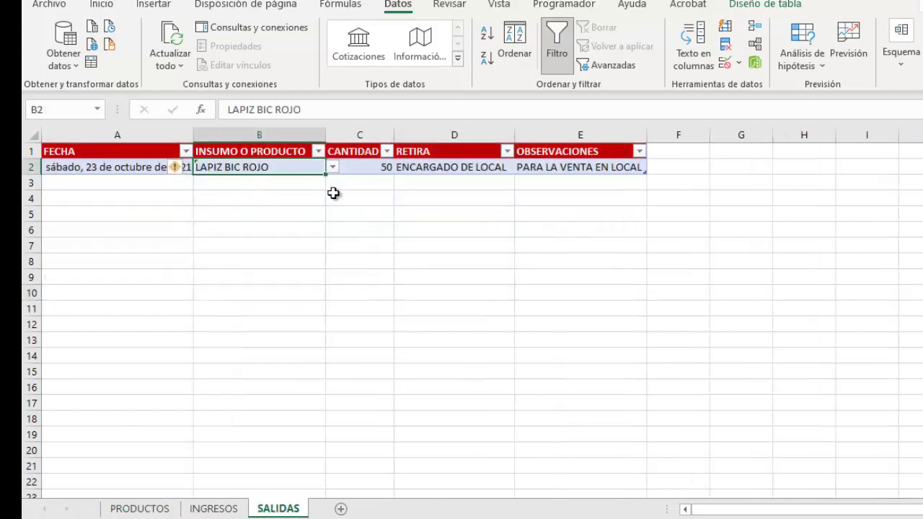
left_click(146, 184)
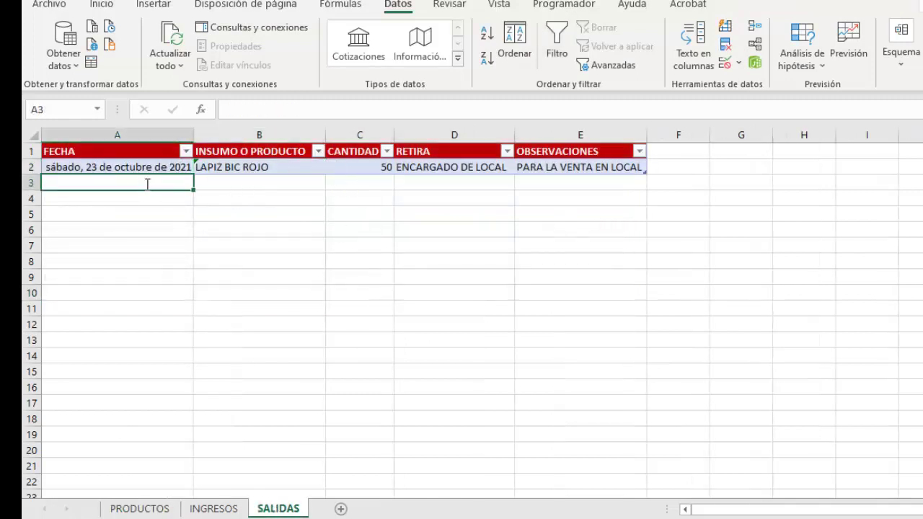
type("23-10")
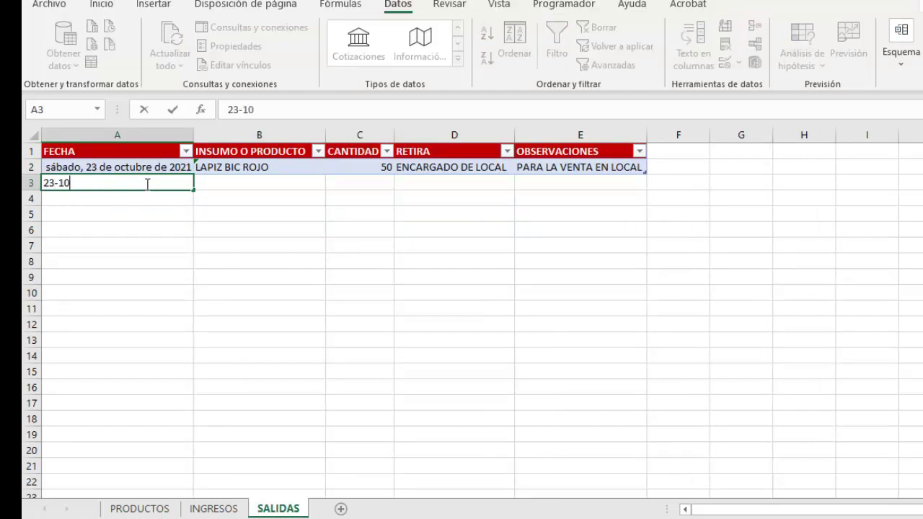
key("Tab")
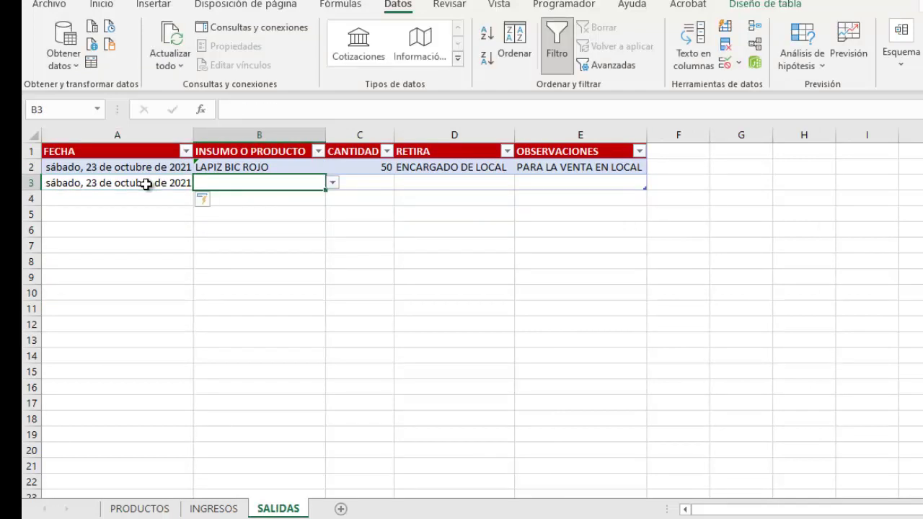
left_click(334, 184)
left_click(266, 258)
left_click(268, 277)
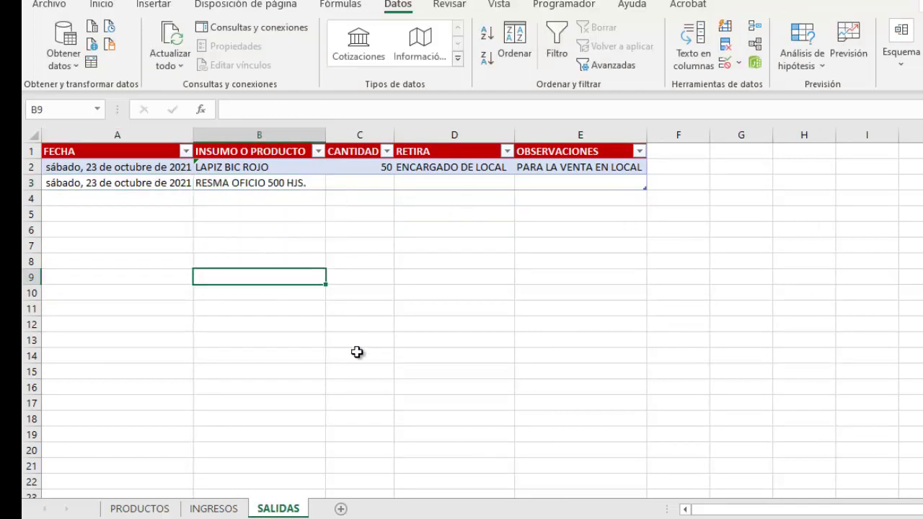
- Complete row 3 of SALIDAS with quantity 2 and copy the RETIRA and OBSERVACIONES entries down from row 2
left_click(378, 183)
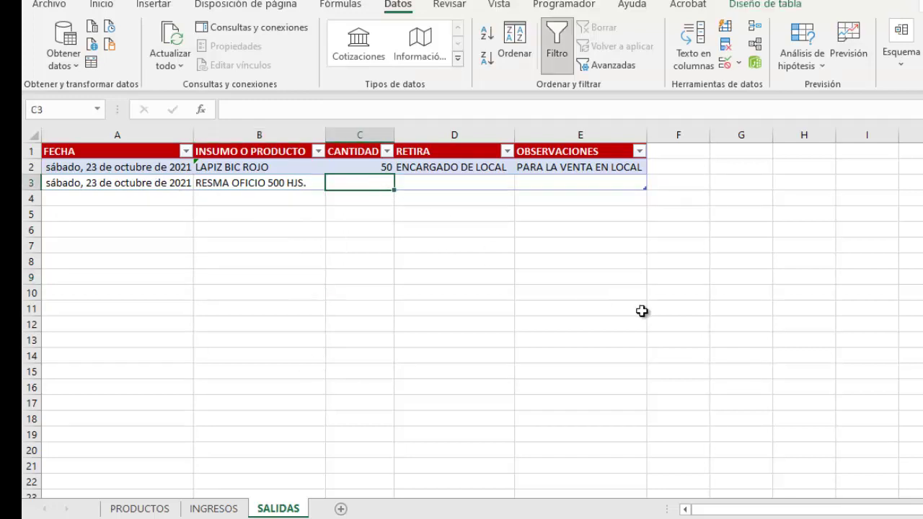
type("2")
key("Return")
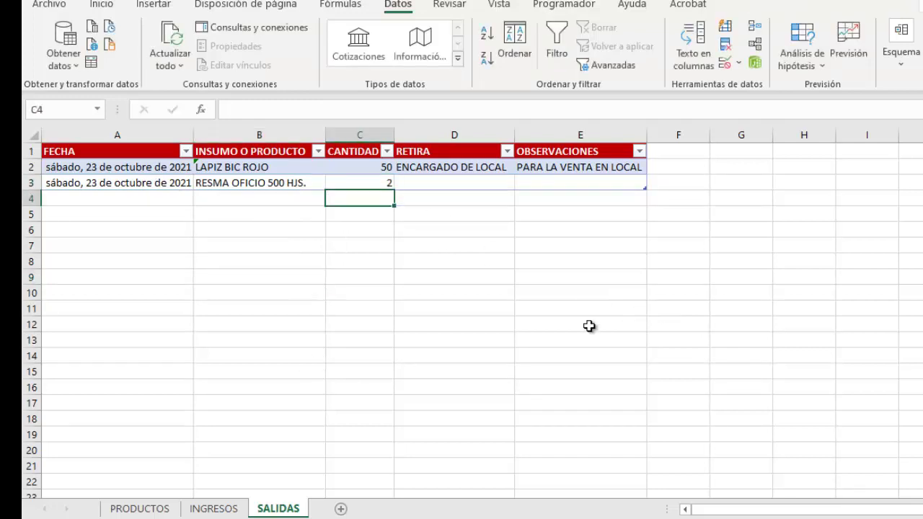
left_click(455, 169)
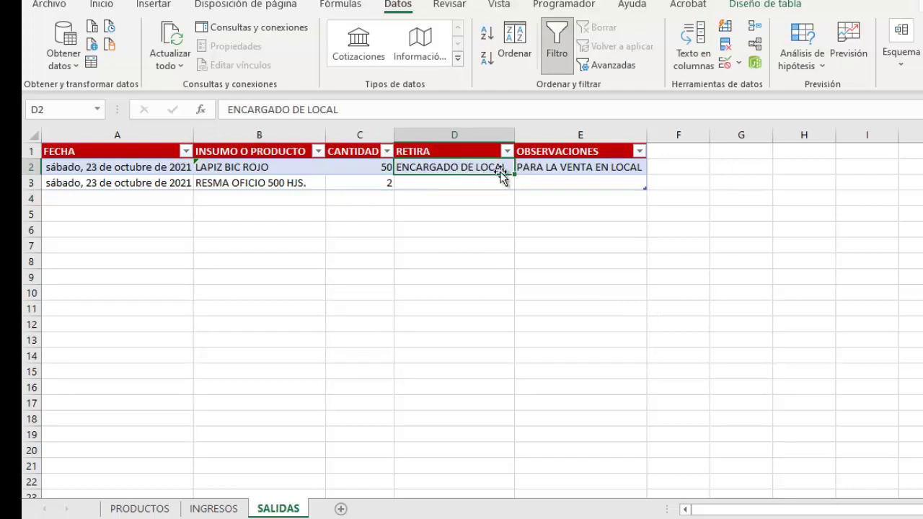
mouse_move(502, 168)
left_mouse_down()
mouse_move(620, 168)
mouse_move(641, 185)
left_mouse_up()
left_click(577, 309)
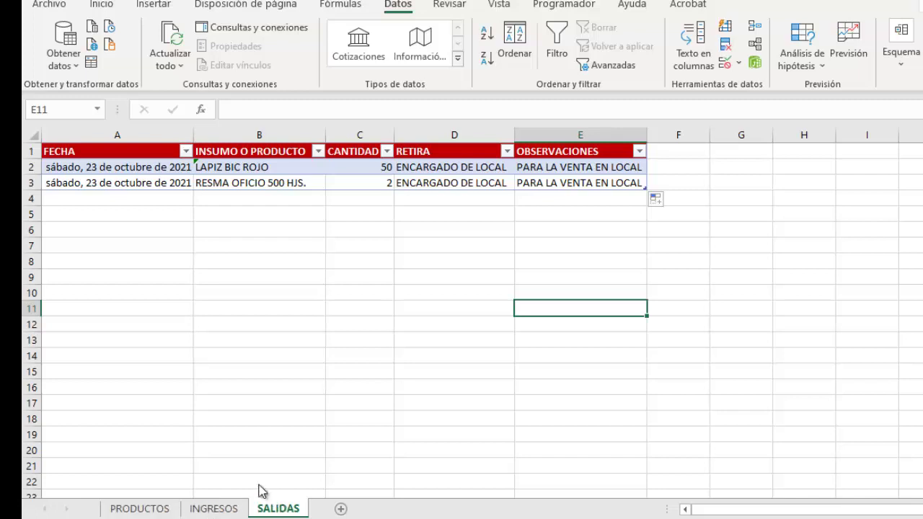
- In INGRESO cell D4 of PRODUCTOS, start a SUMAR.SI function with INGRESOS[INSUMO O PRODUCTO] as its Rango
left_click(140, 508)
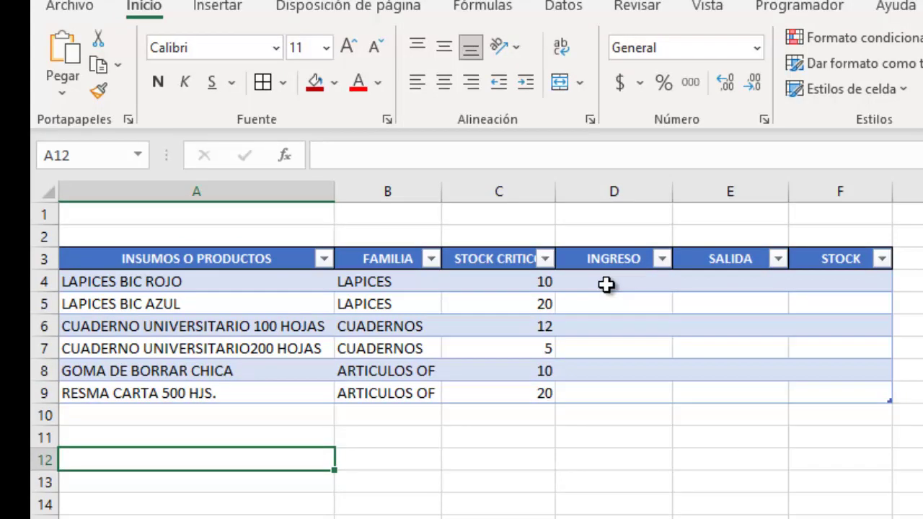
left_click(605, 284)
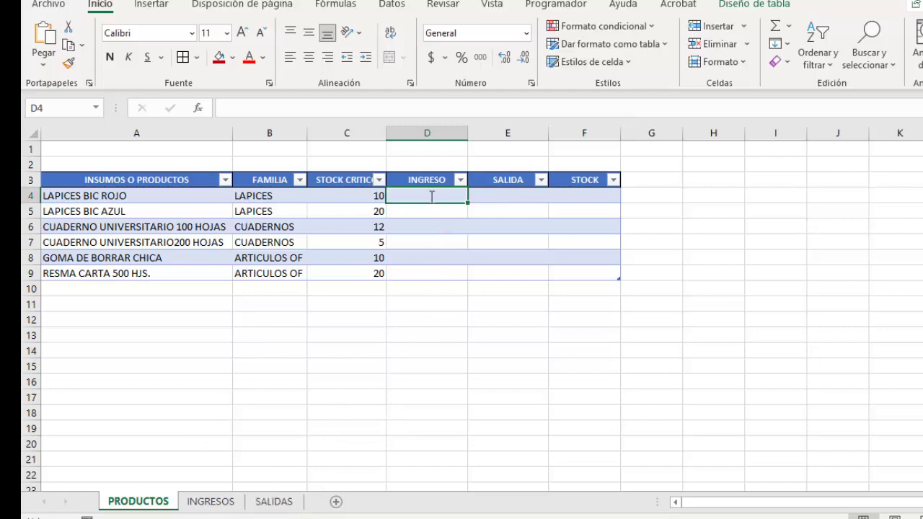
type("=SU")
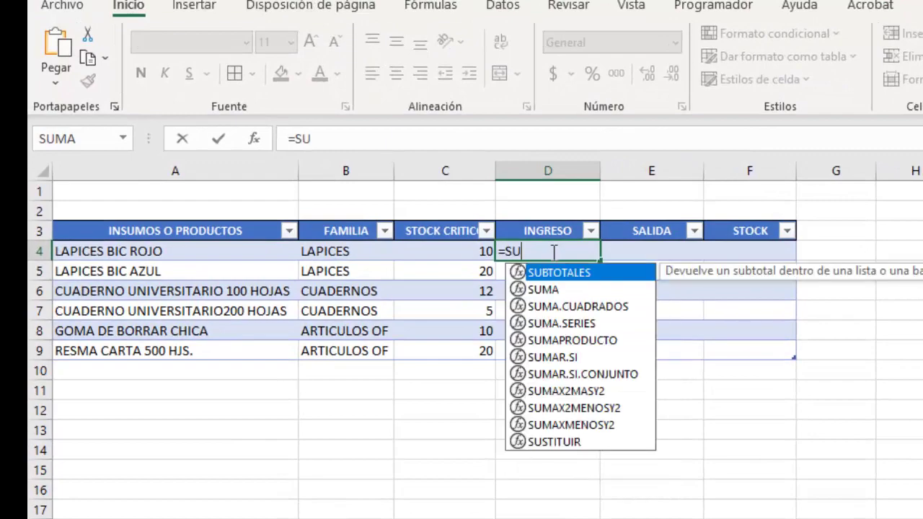
double_click(562, 358)
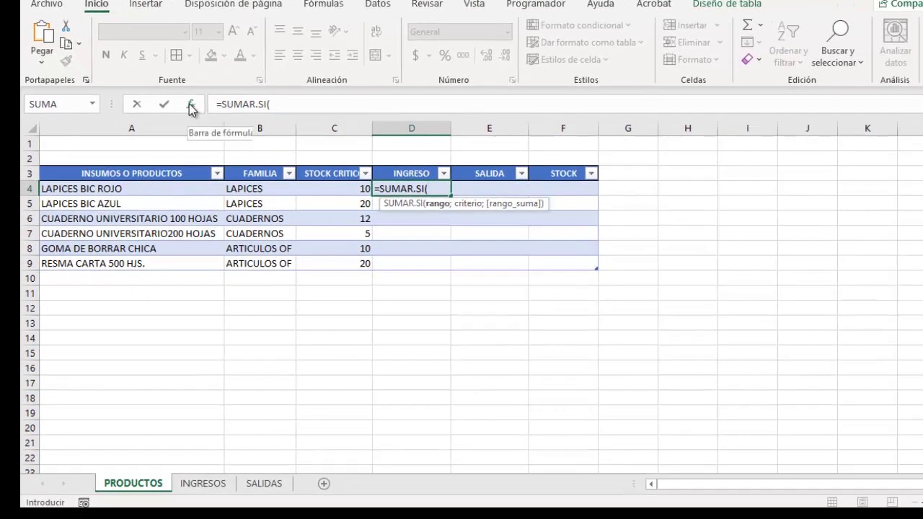
left_click(253, 138)
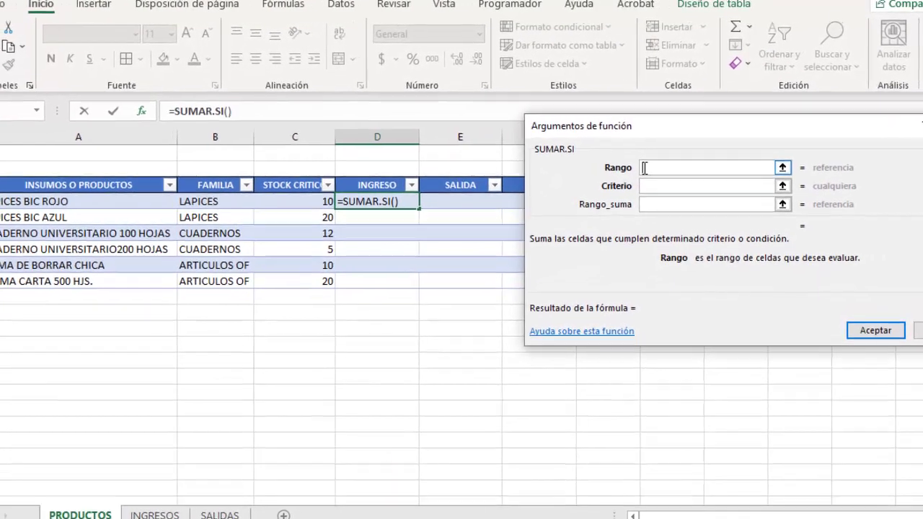
left_click(145, 517)
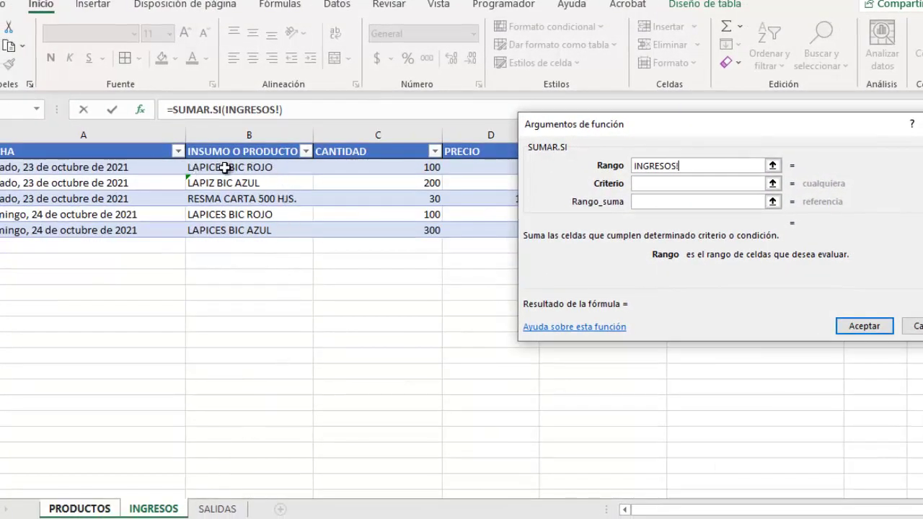
left_click_drag(244, 166, 247, 230)
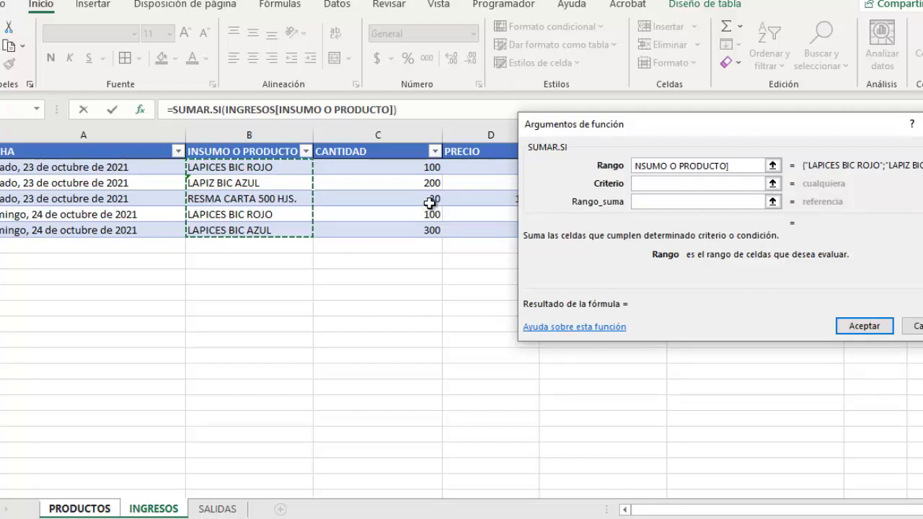
- Set the Criterio to the product in A4 and Rango_suma to INGRESOS[CANTIDAD], and accept the SUMAR.SI formula
left_click(646, 187)
left_click(647, 184)
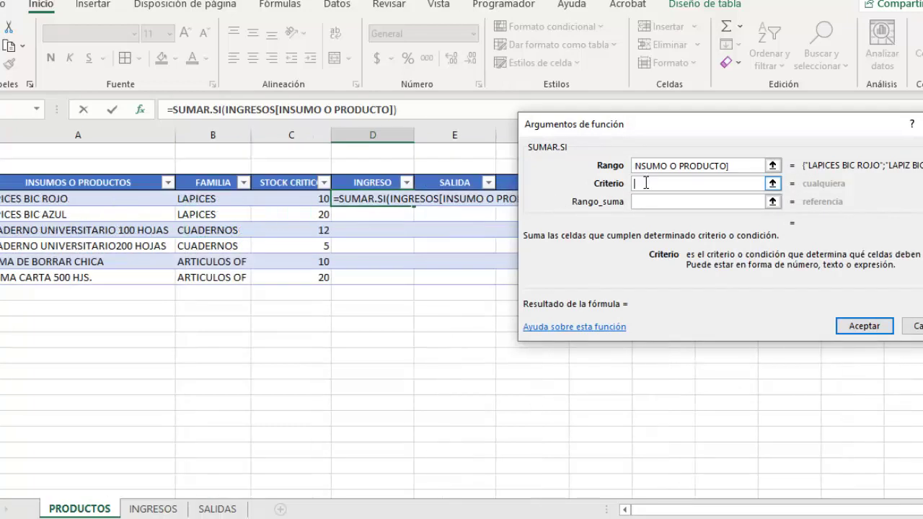
left_click(43, 200)
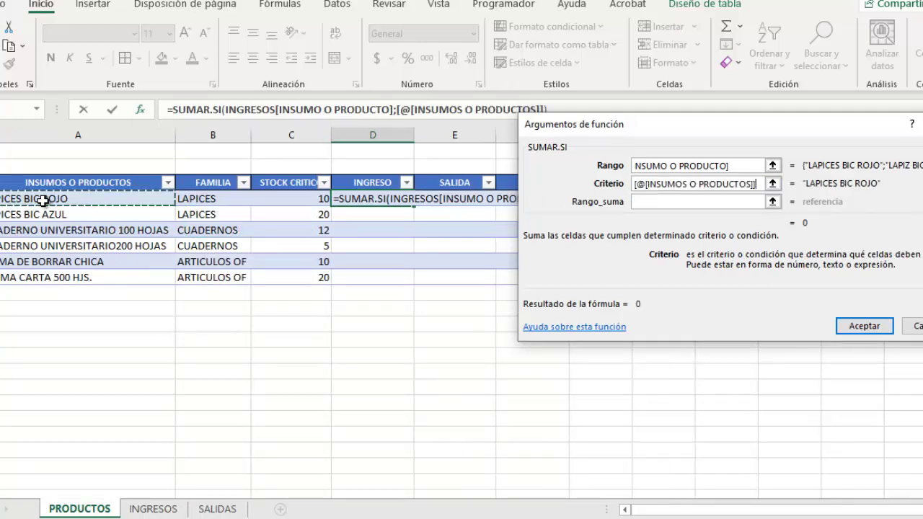
left_click(639, 202)
left_click(166, 511)
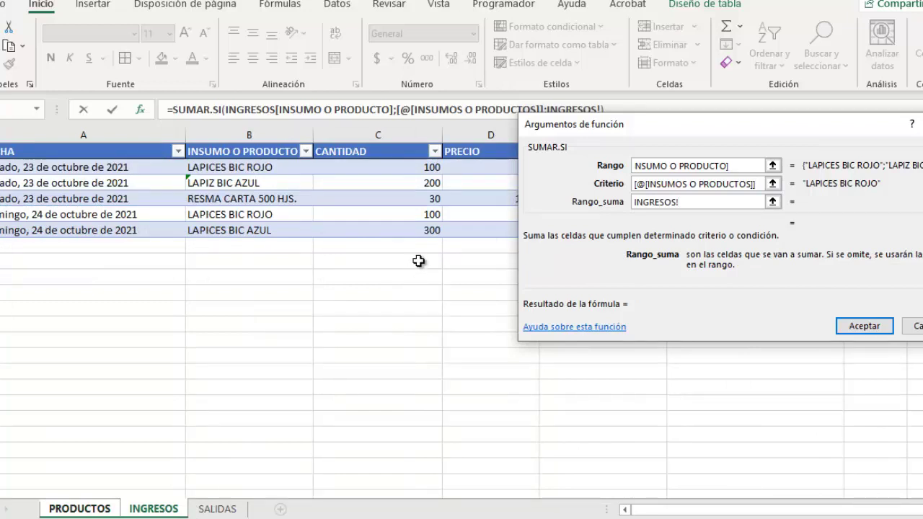
left_click_drag(417, 167, 414, 232)
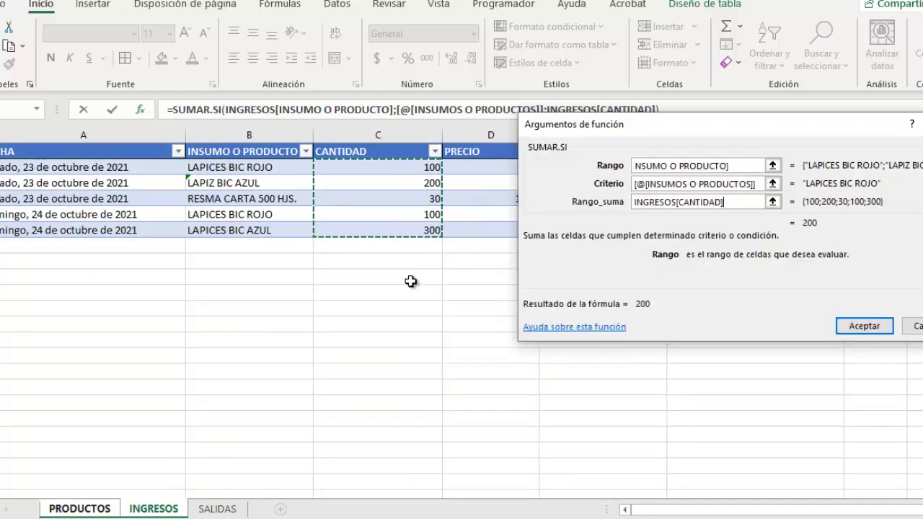
left_click(853, 328)
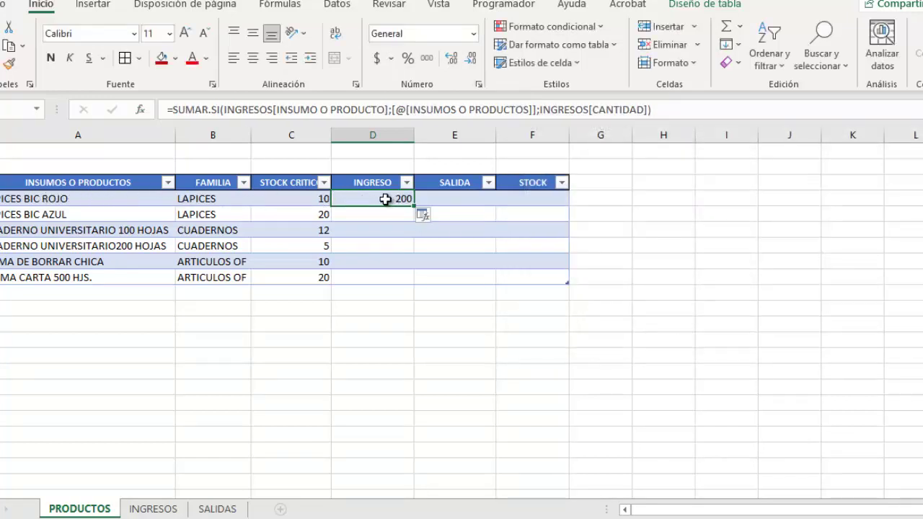
- On the INGRESOS sheet, filter INSUMO O PRODUCTO to LAPICES BIC ROJO and examine its CANTIDAD entries
left_click(159, 511)
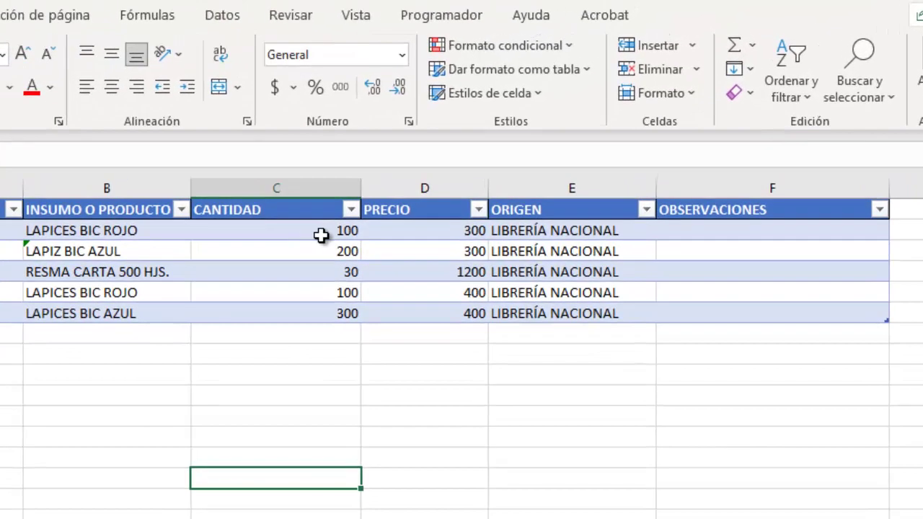
left_click(414, 173)
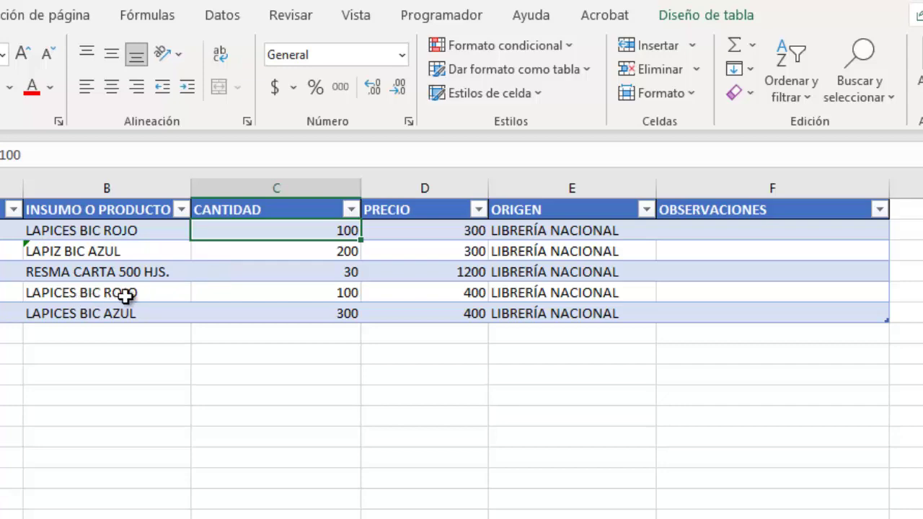
left_click(275, 295)
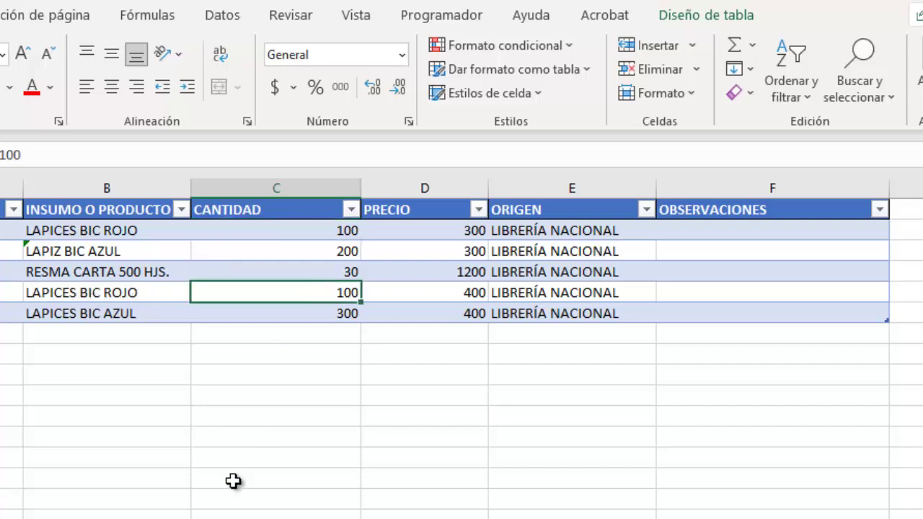
left_click(181, 209)
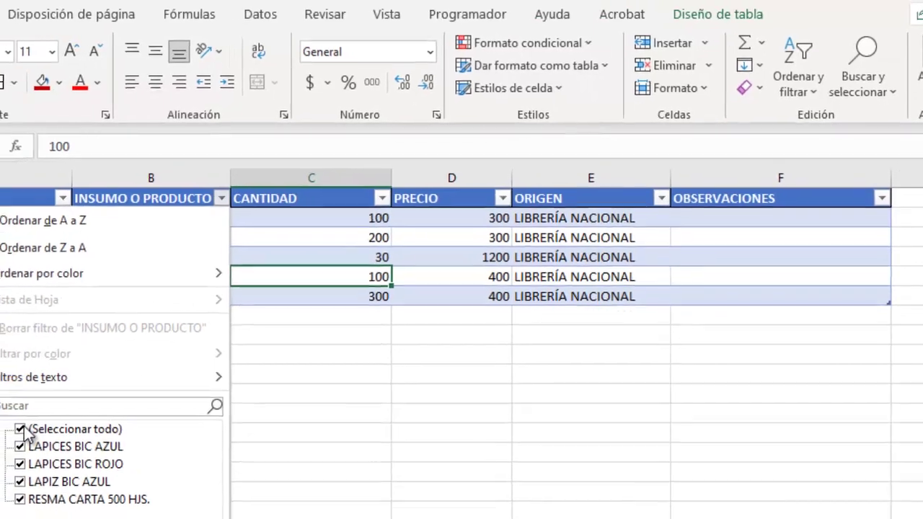
left_click(40, 453)
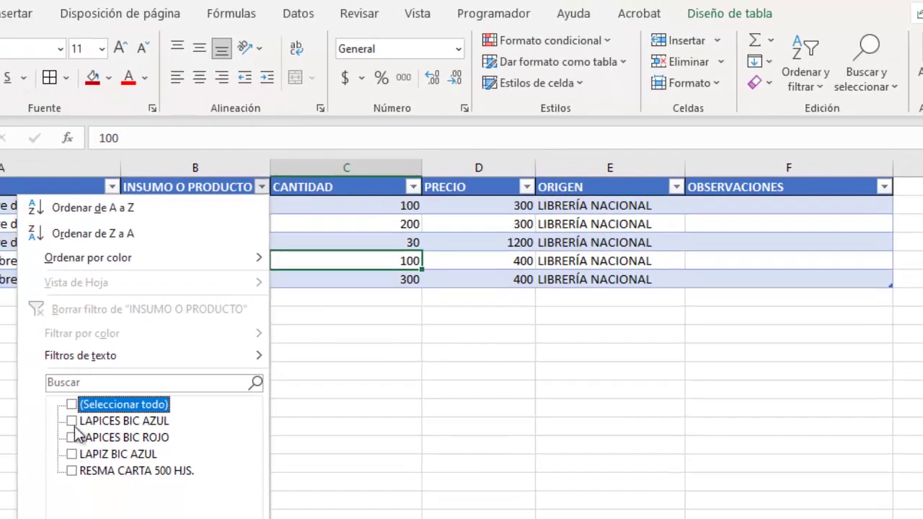
left_click(72, 438)
key("Return")
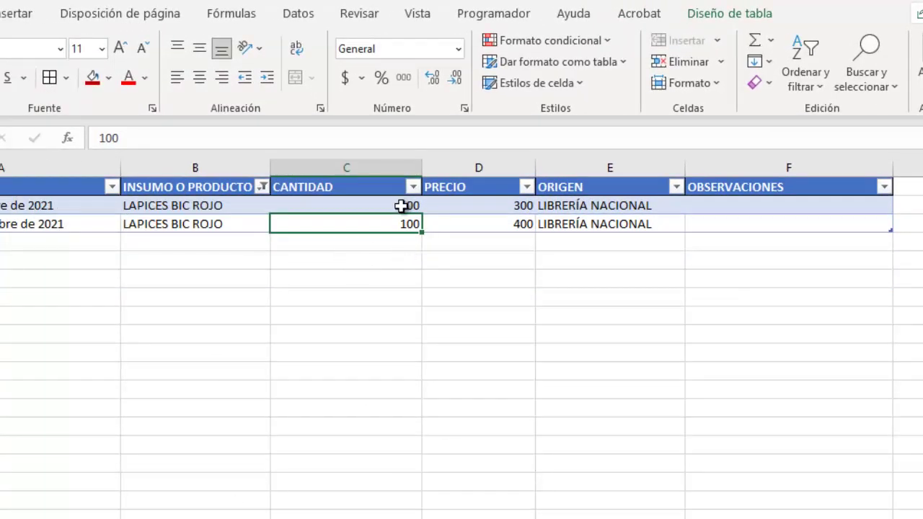
left_click_drag(402, 206, 403, 227)
left_click(315, 369)
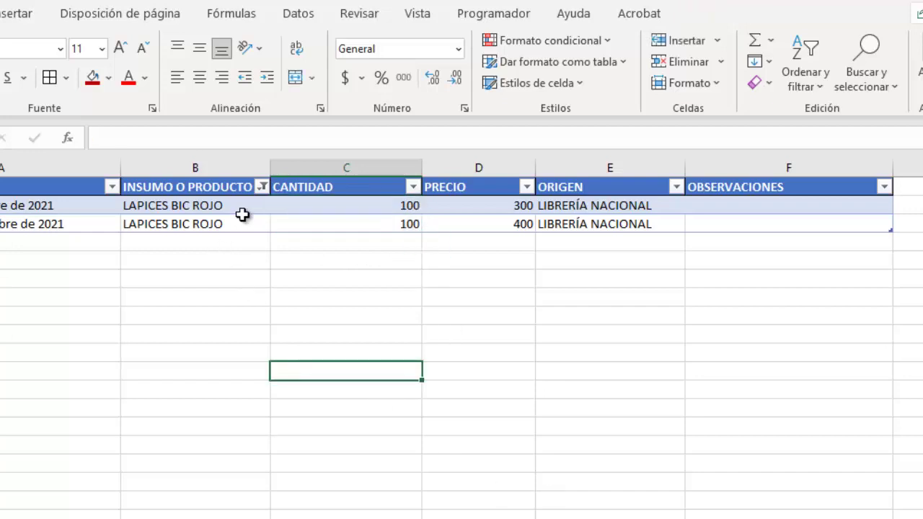
- Show all products again in the INGRESOS table's INSUMO O PRODUCTO filter
left_click(261, 190)
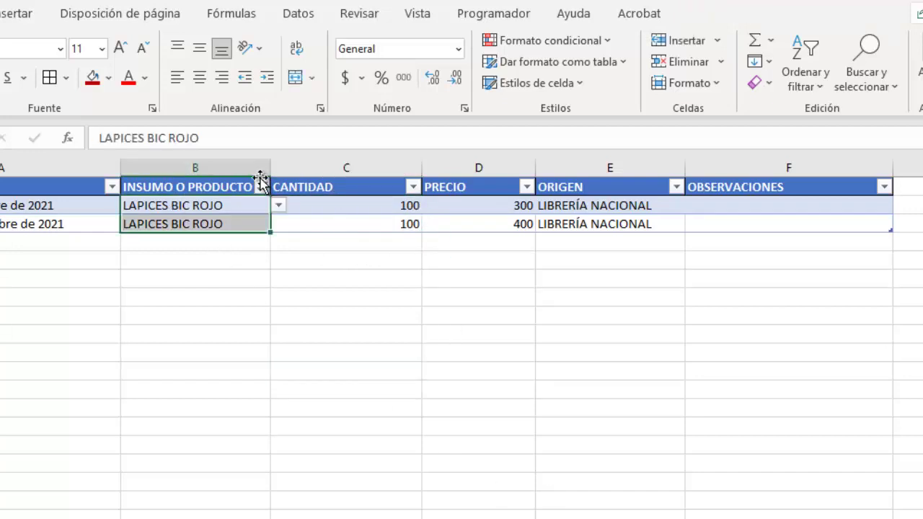
left_click(262, 187)
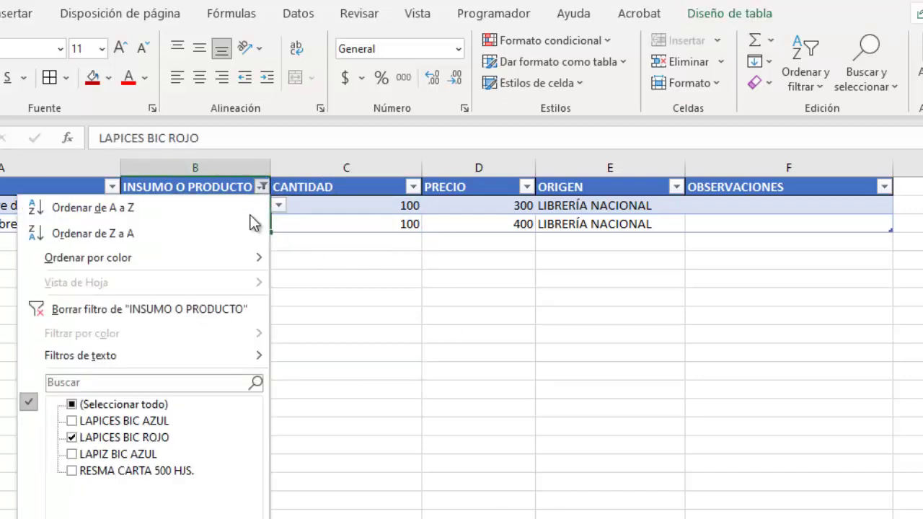
left_click(72, 405)
key("Return")
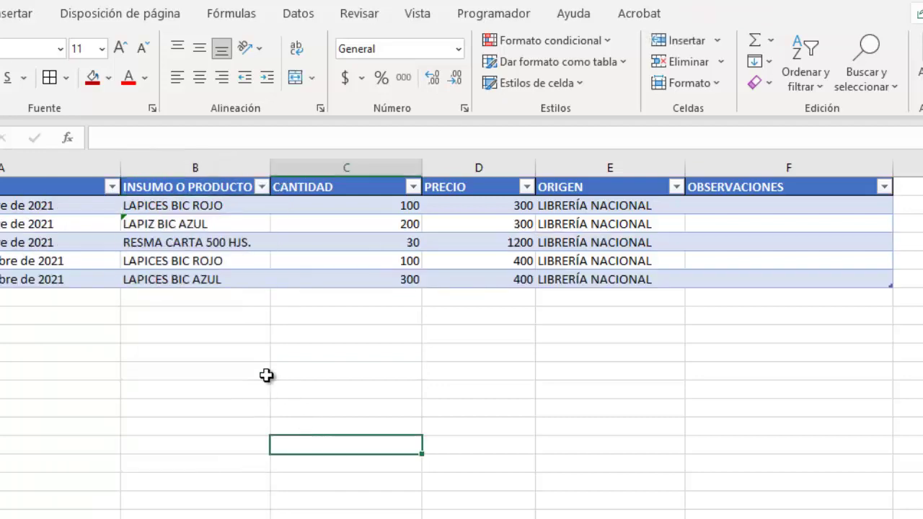
- On the PRODUCTOS sheet, fill the INGRESO formula from D4 down to D9
left_click(116, 517)
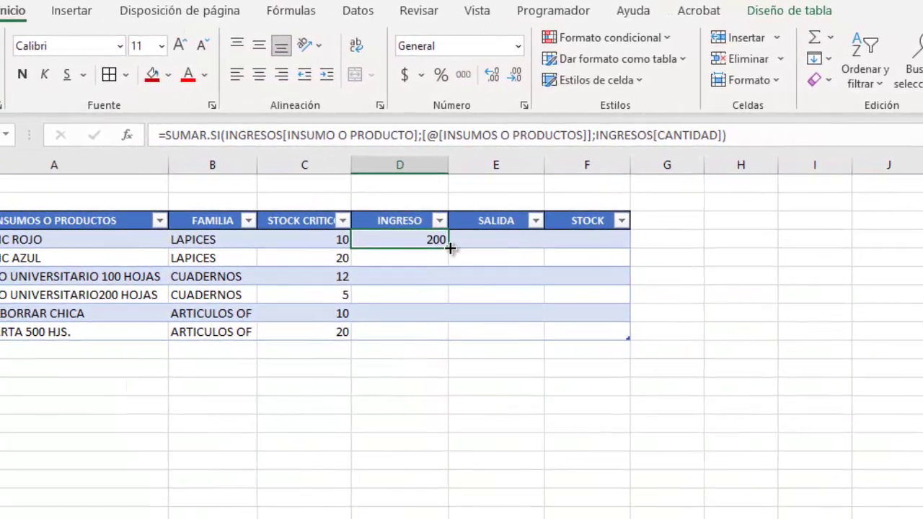
left_click_drag(450, 248, 480, 339)
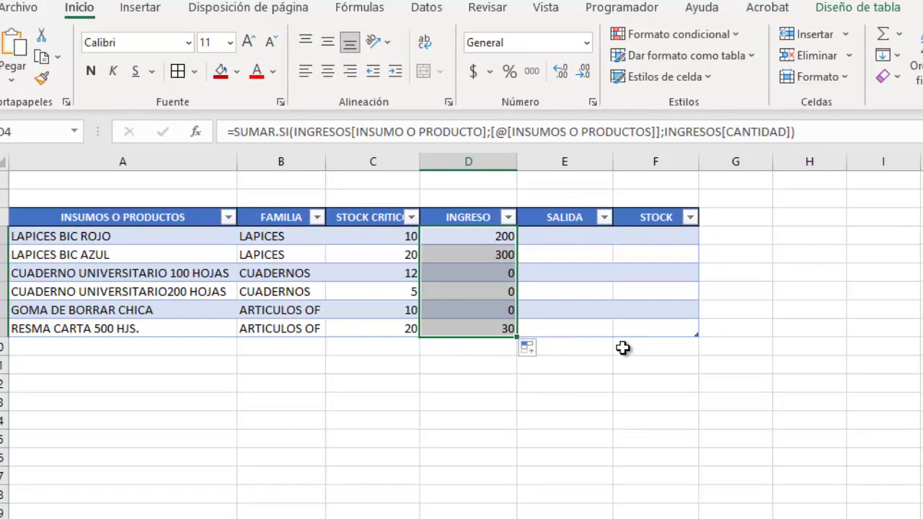
- Start a SUMAR.SI formula in SALIDA cell E4 with SALIDAS[INSUMO O PRODUCTO] as its Rango
left_click(561, 243)
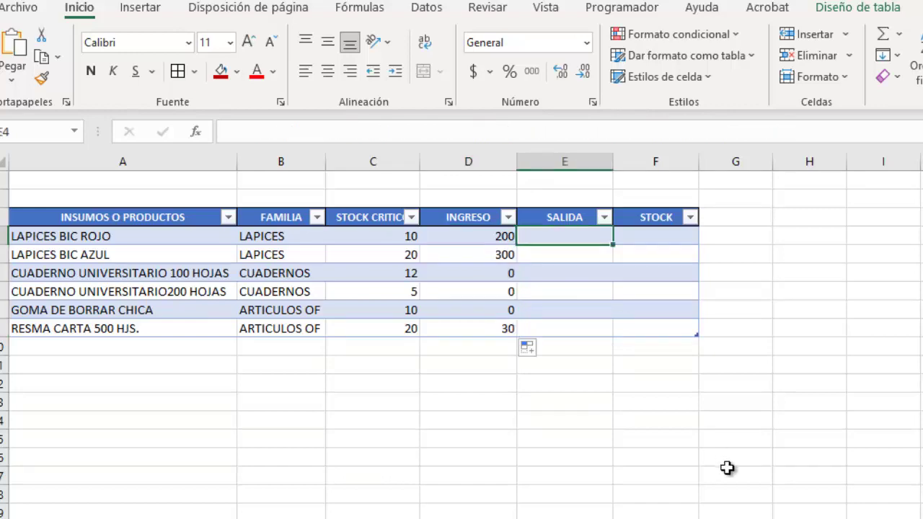
type("=")
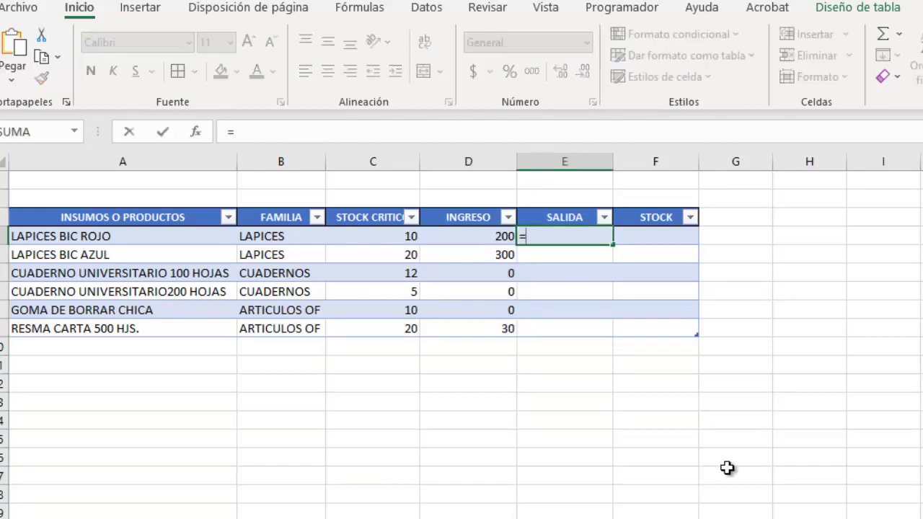
type("SU")
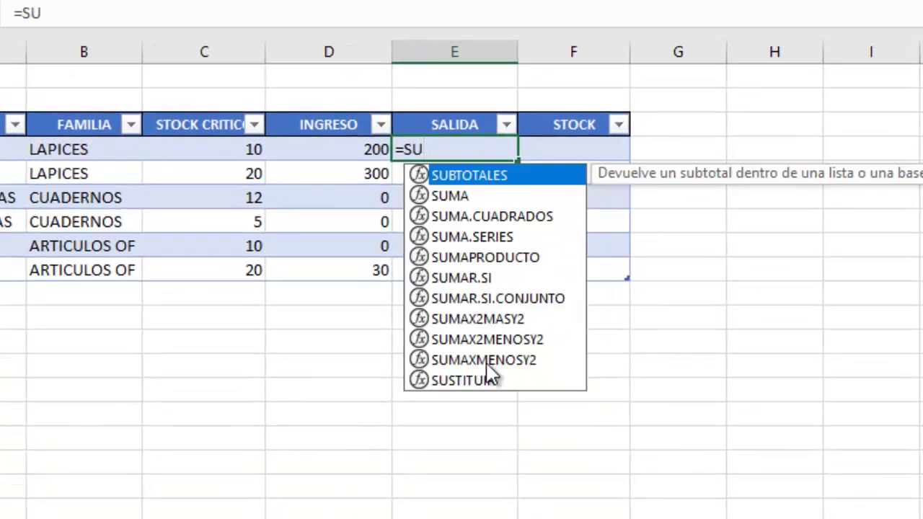
double_click(476, 278)
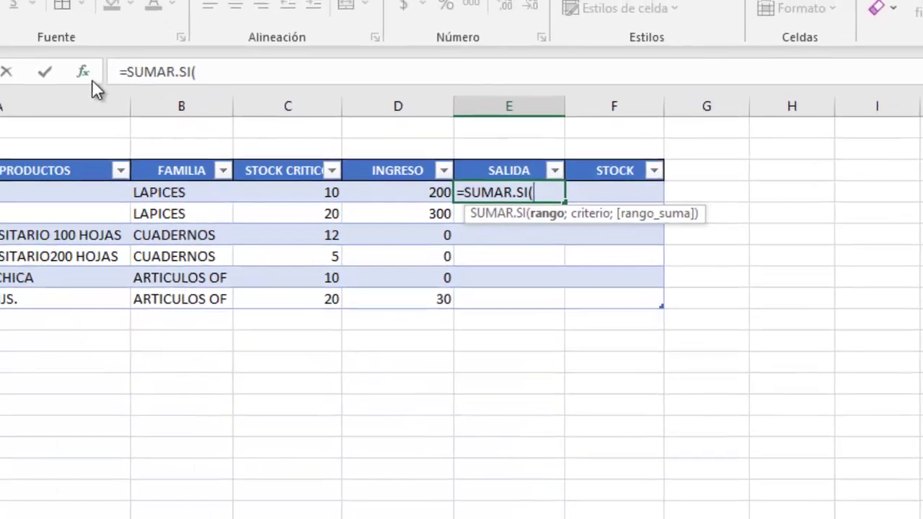
left_click(86, 73)
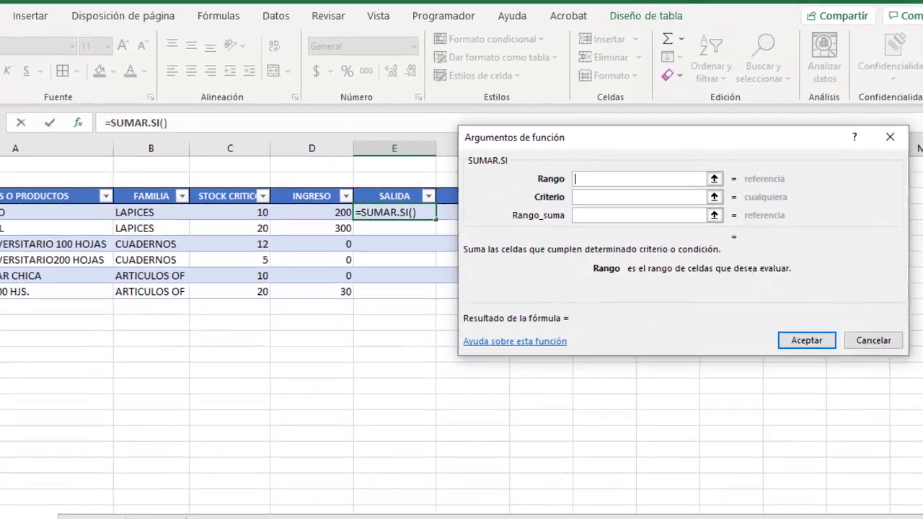
left_click(155, 517)
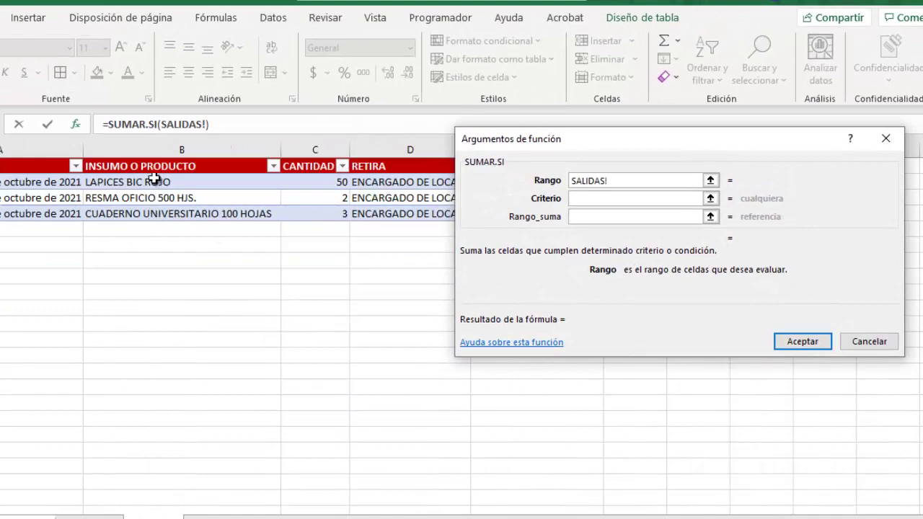
left_click_drag(154, 178, 151, 213)
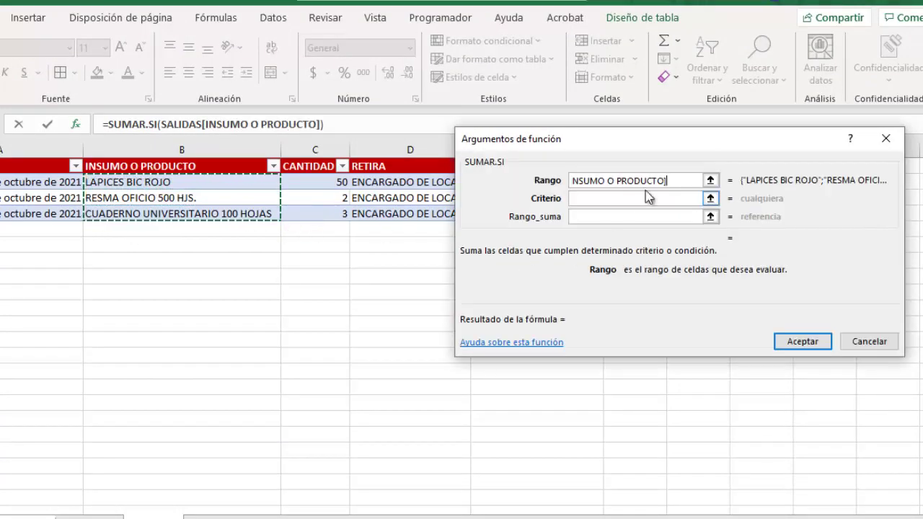
- Complete the formula with the product in A4 as Criterio and SALIDAS[CANTIDAD] as Rango_suma, and fill it down to E9
left_click(647, 198)
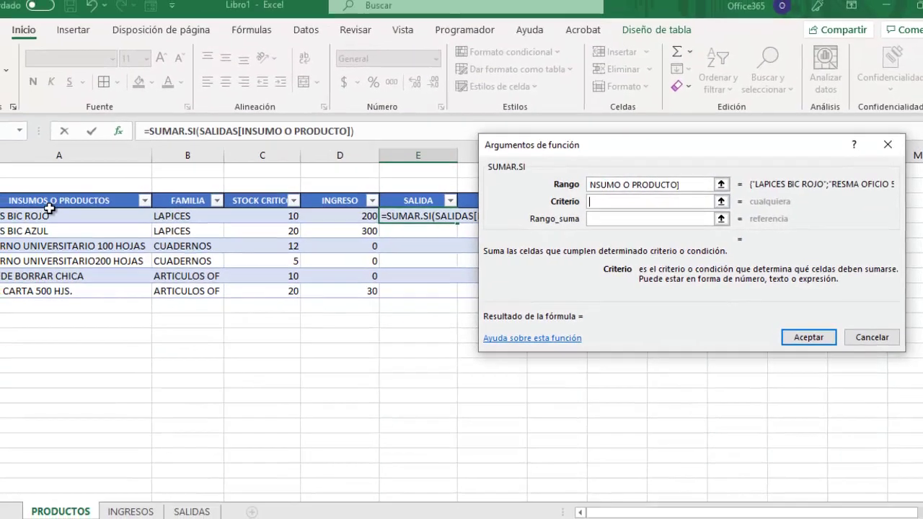
left_click(55, 218)
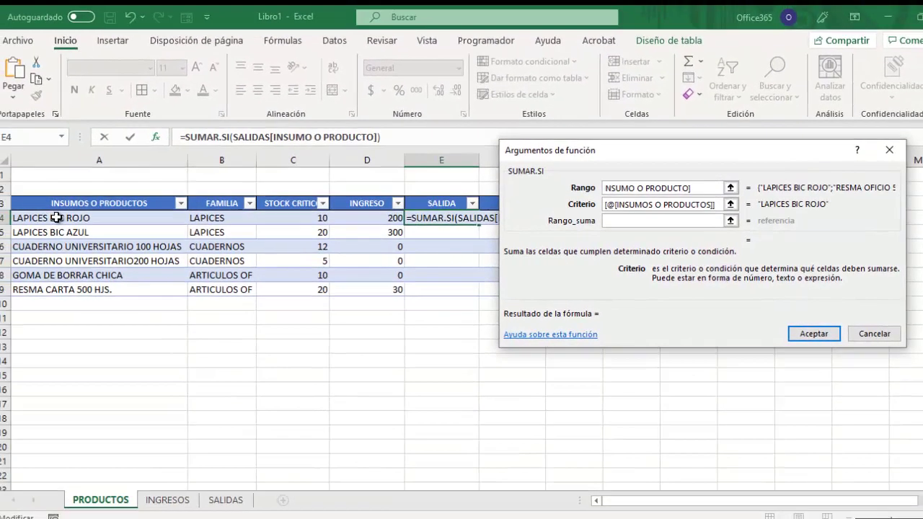
left_click(616, 220)
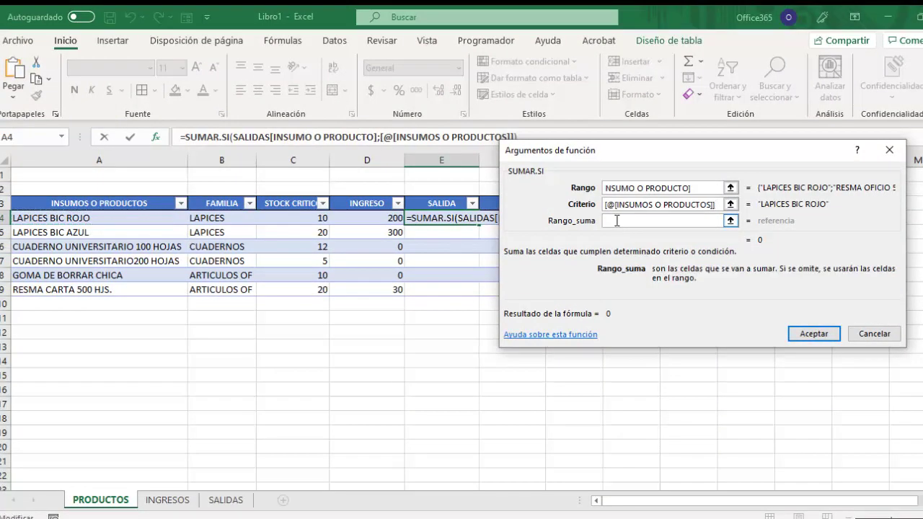
left_click(219, 505)
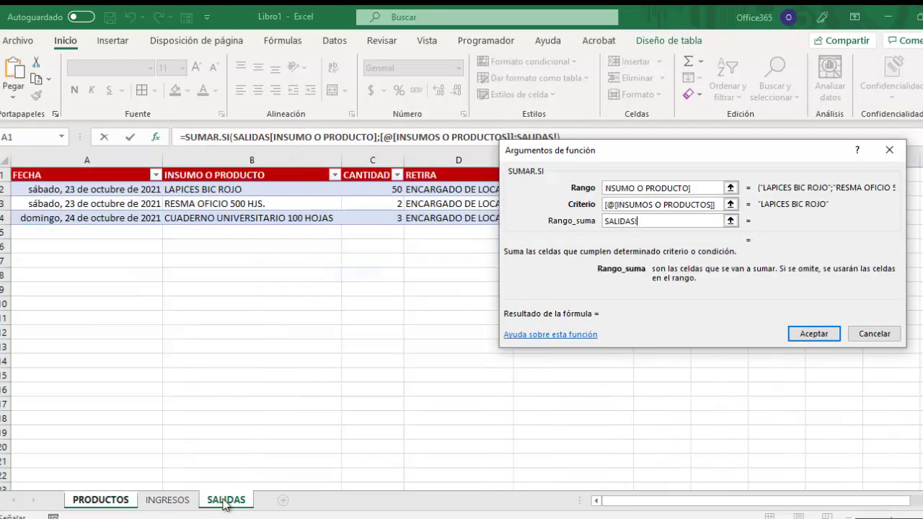
left_click_drag(382, 192, 396, 218)
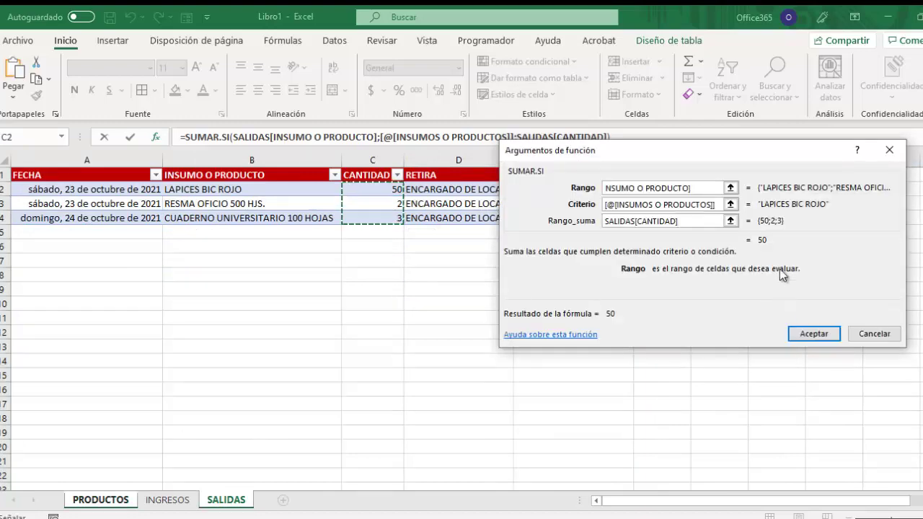
left_click(808, 334)
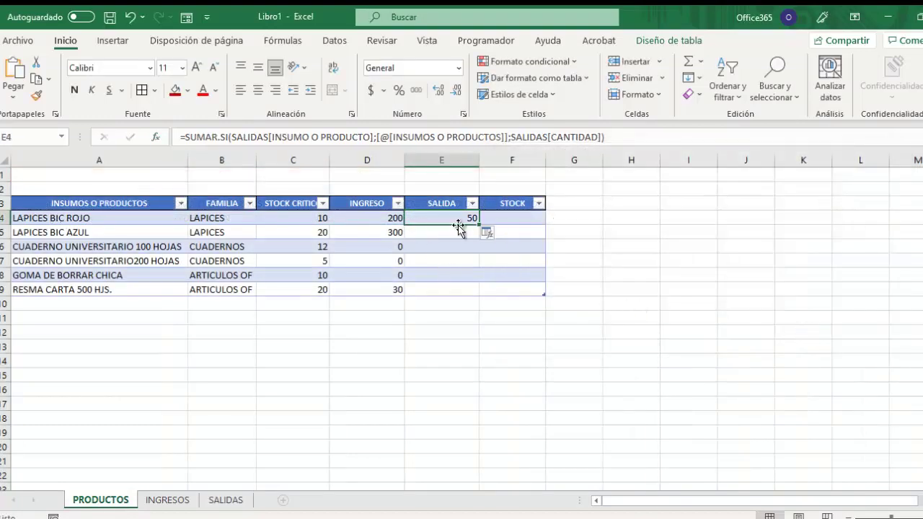
left_click_drag(479, 225, 479, 294)
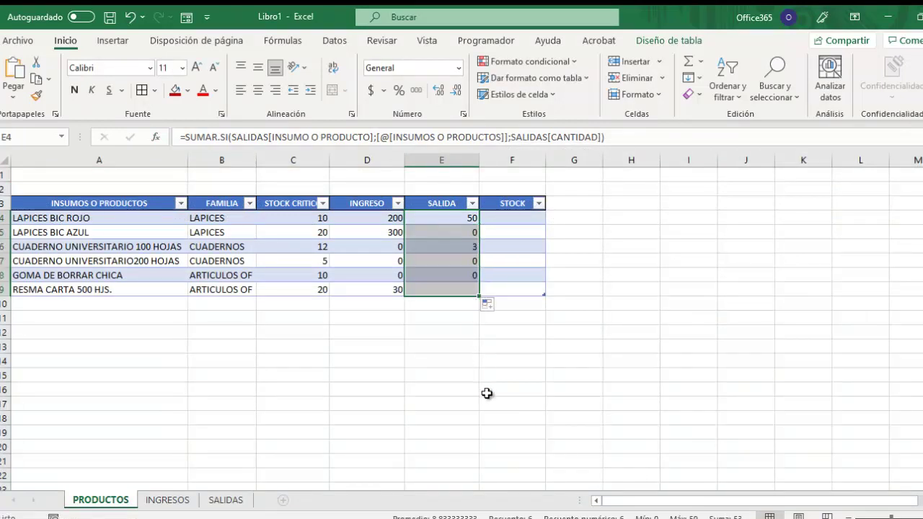
left_click(341, 323)
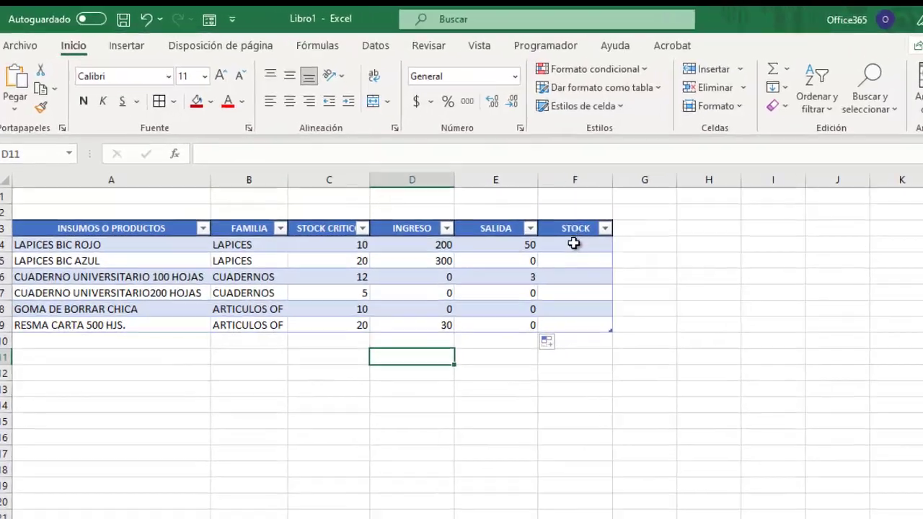
left_click(510, 218)
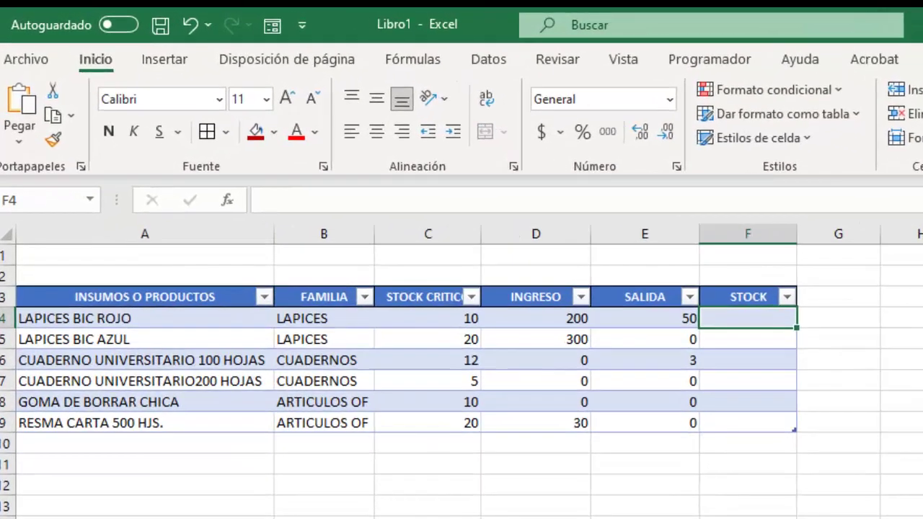
type("=")
left_click(535, 318)
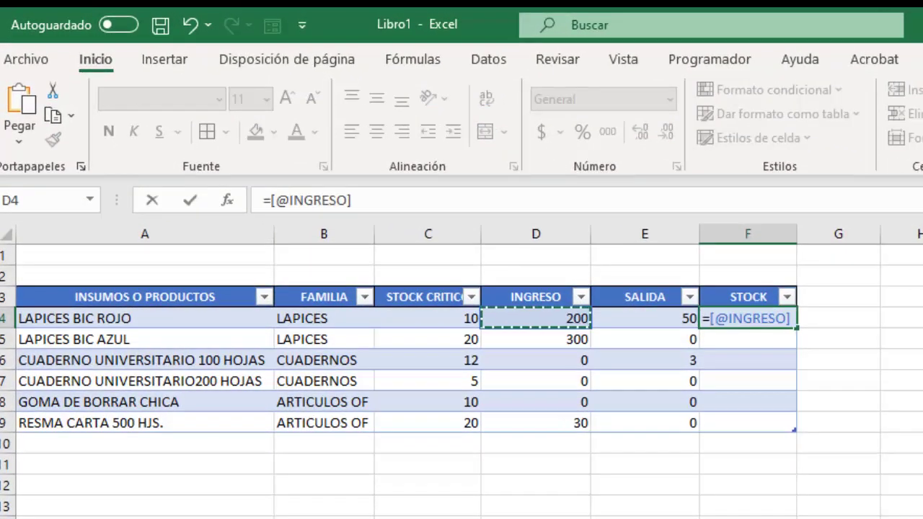
type("-")
left_click(645, 318)
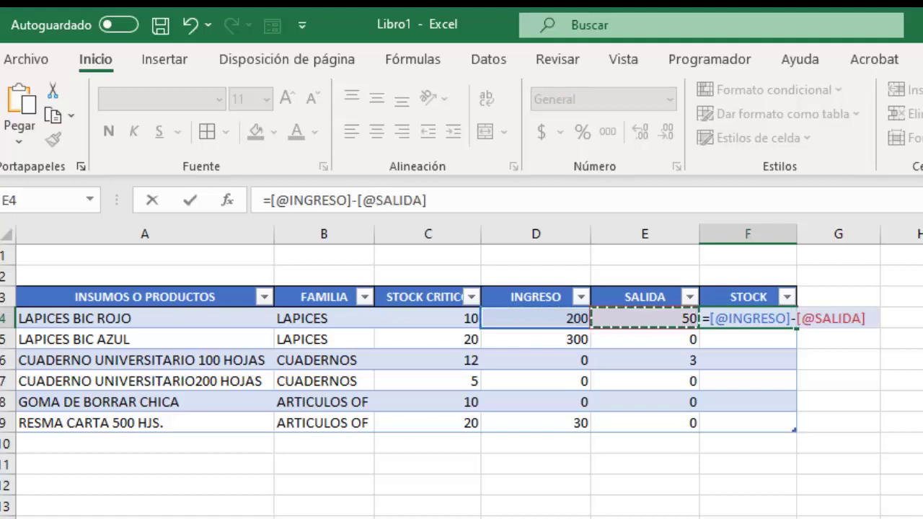
key("Return")
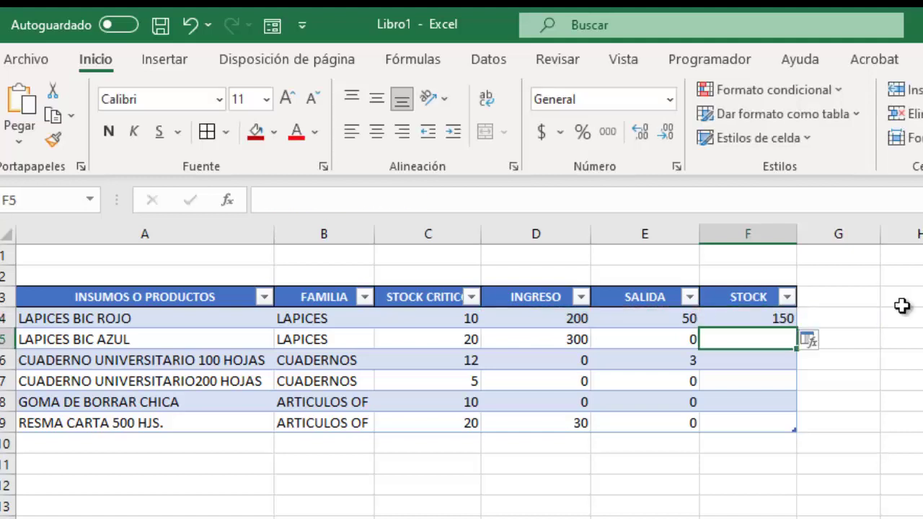
- Fill the STOCK formula from F4 down to F9
left_click(775, 317)
double_click(799, 329)
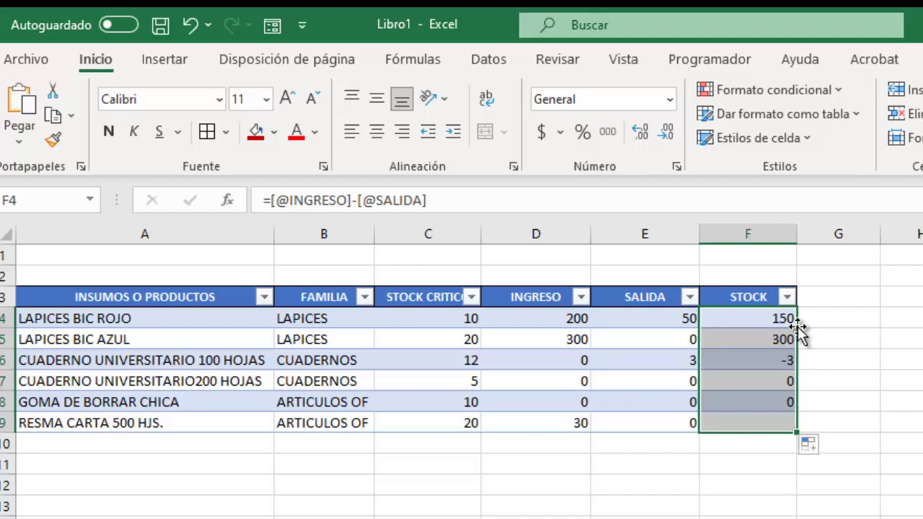
left_click(688, 482)
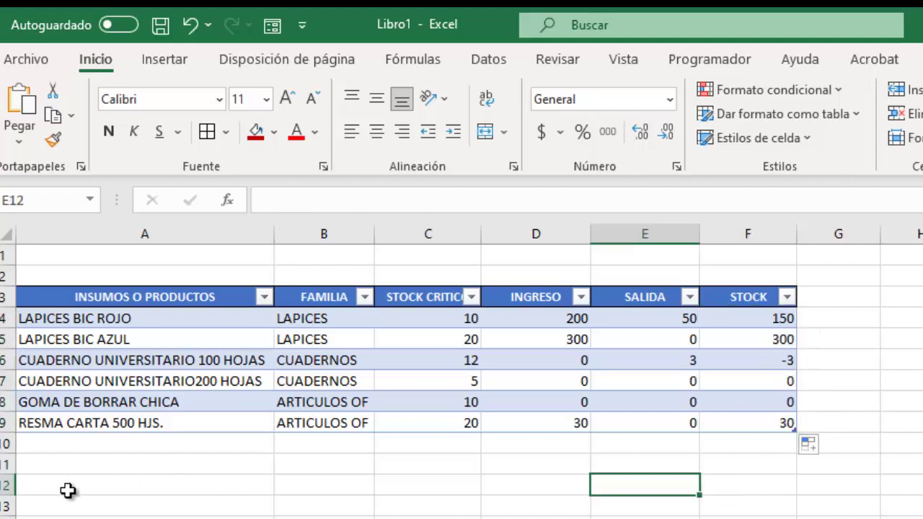
- Add a new product in A10 below the PRODUCTOS table, named RESMAOFICIO 500 HJS
left_click(53, 443)
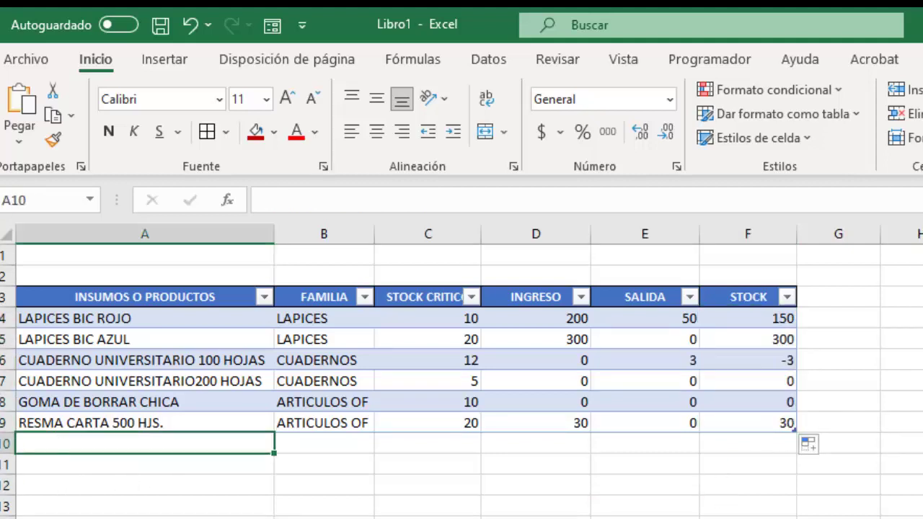
type("RESMA CARTA 500 HJS.")
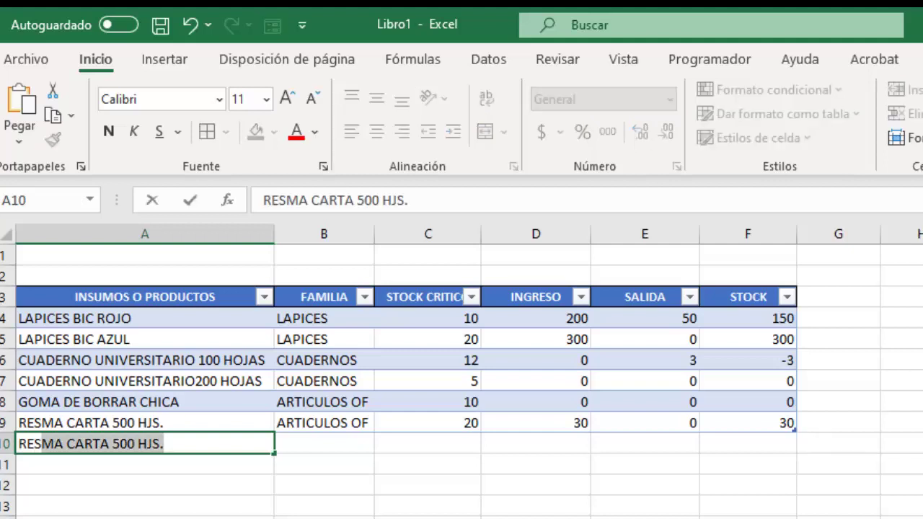
left_click_drag(67, 443, 121, 445)
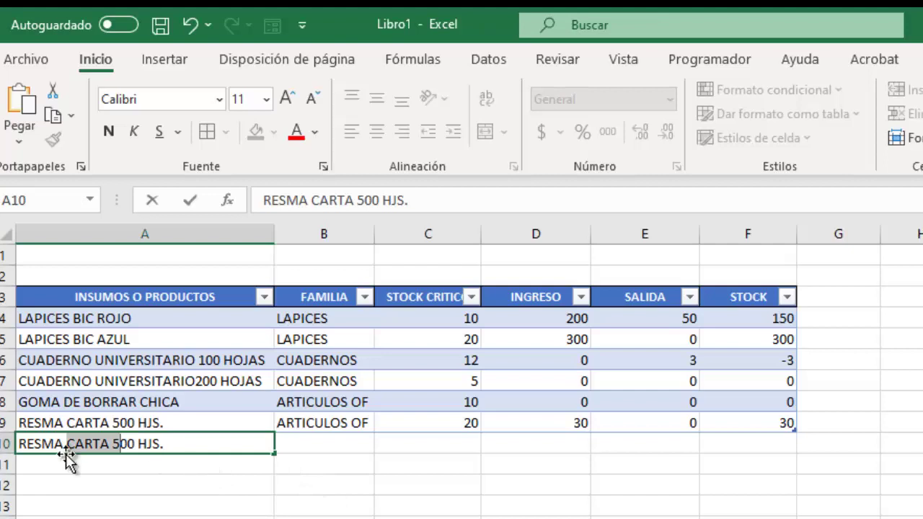
left_click_drag(67, 444, 110, 444)
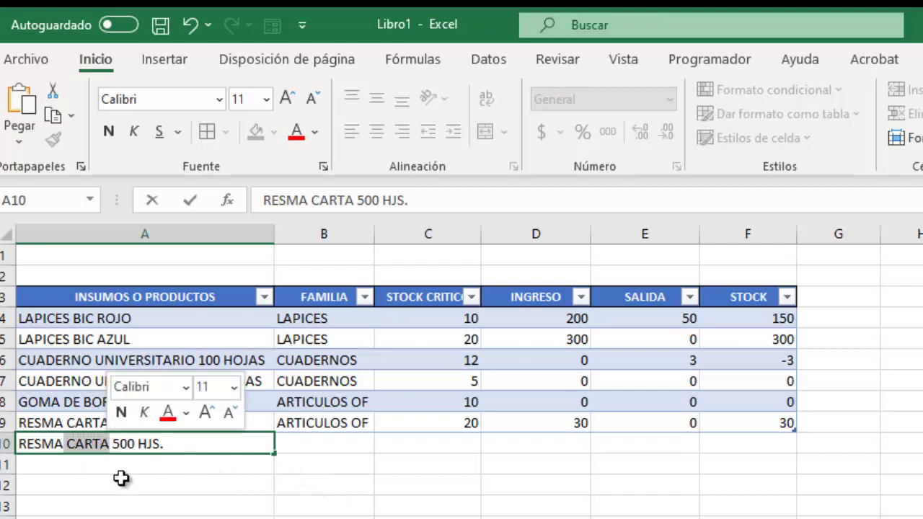
type("OFICIO")
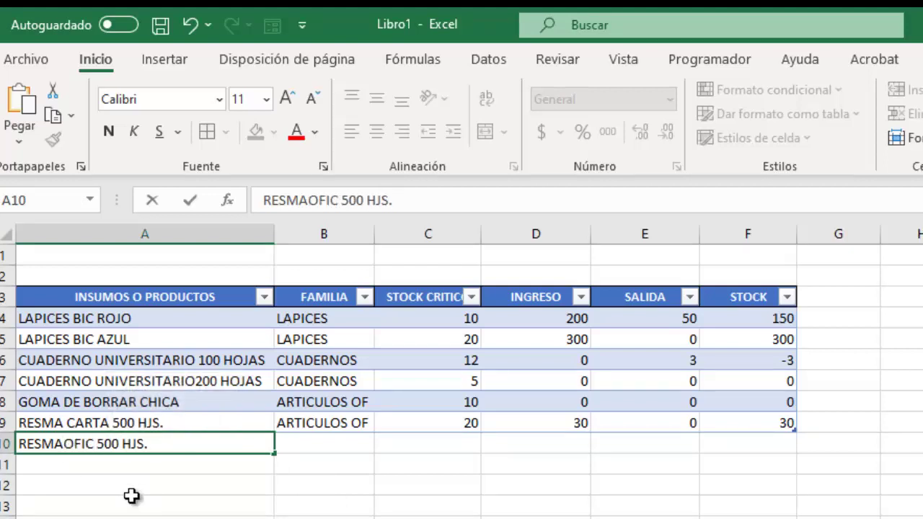
key("Return")
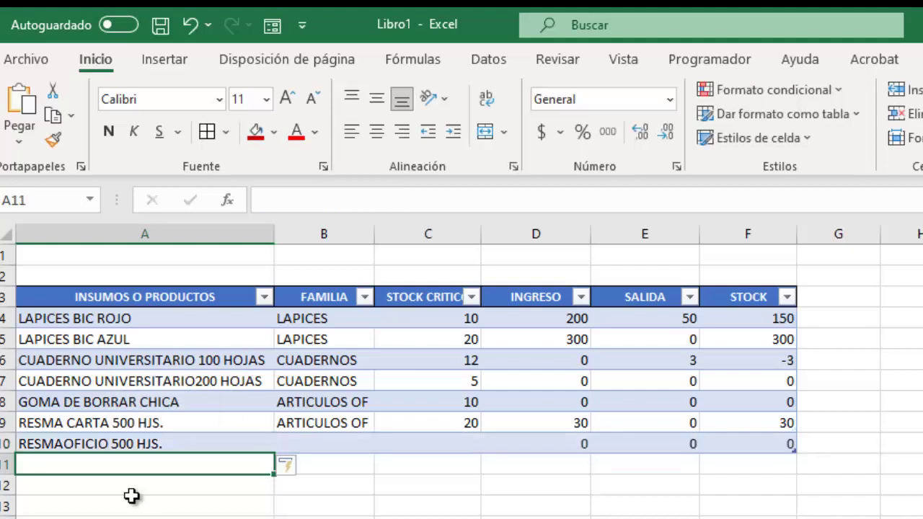
- Set the new row 10 product's FAMILIA to ARTICULOS OF and its STOCK CRITICO to 5
left_click(332, 444)
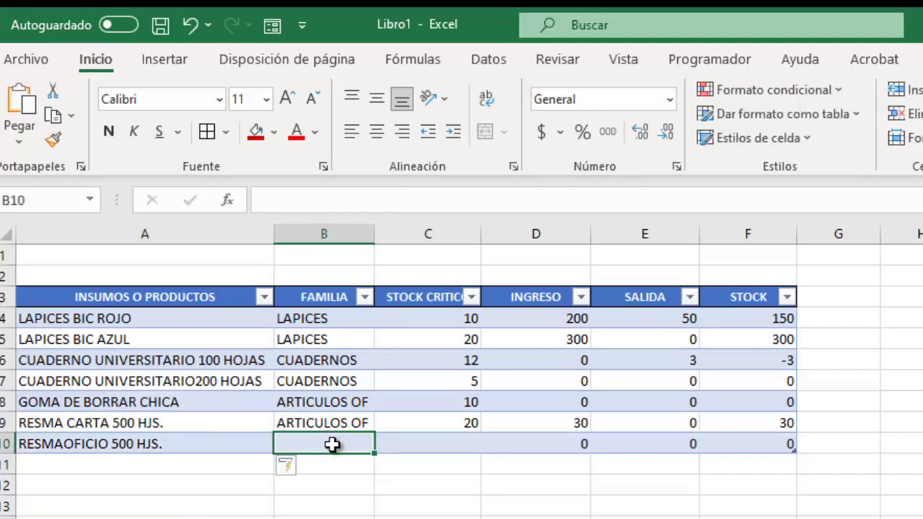
type("ARTICULOS OF")
left_click(457, 443)
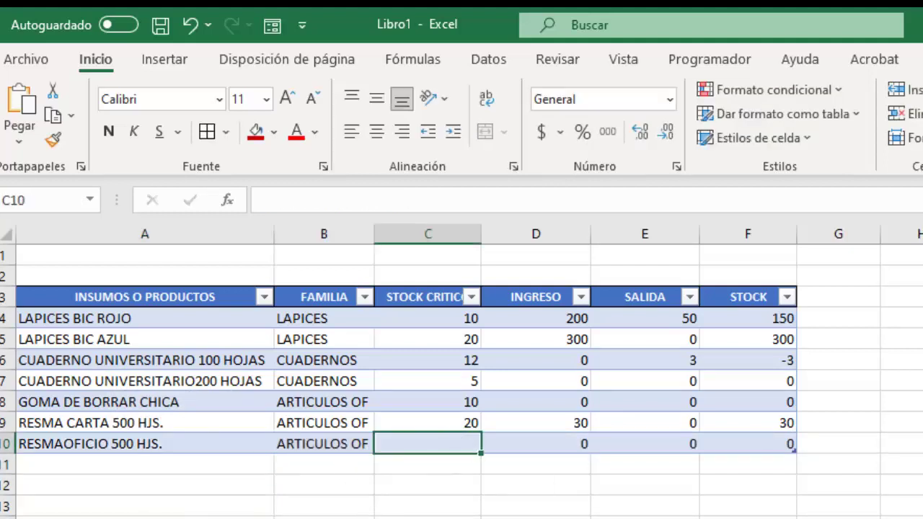
type("5")
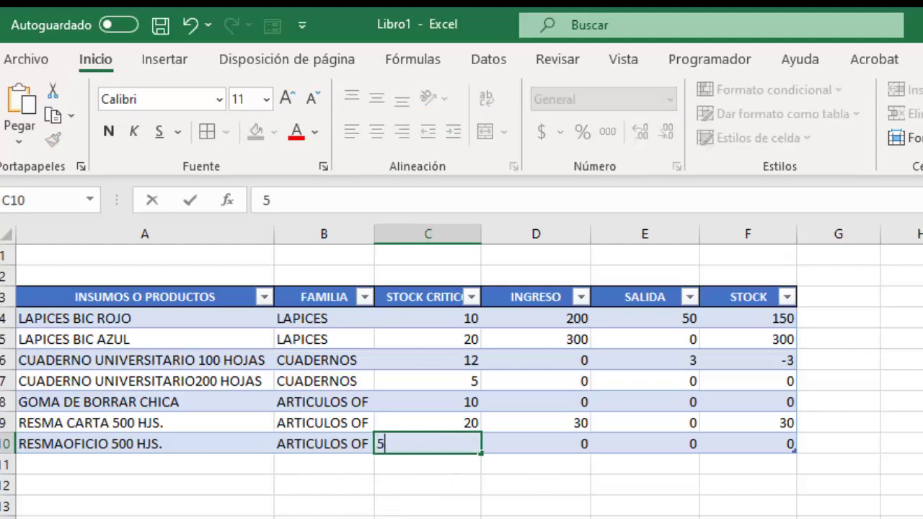
key("Return")
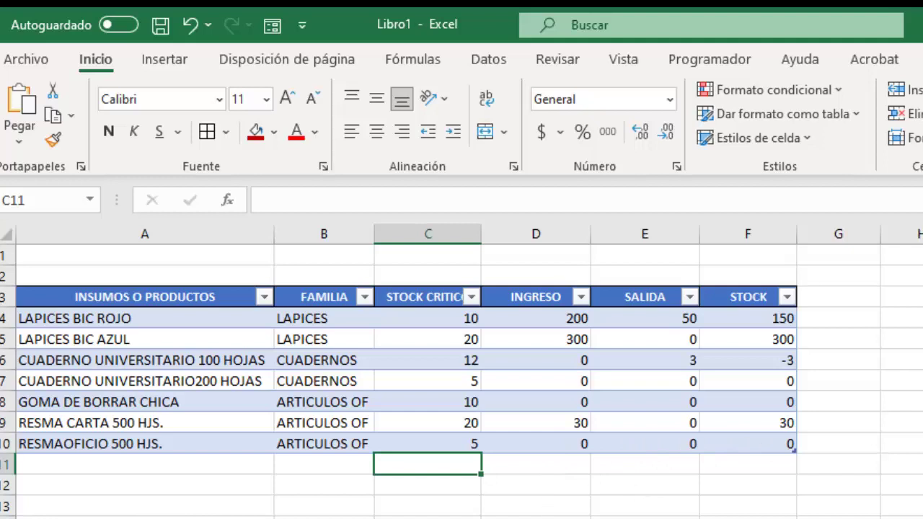
- On the INGRESOS sheet, start a new entry in row 7 with the FECHA 25-10
key("ctrl+Page_Down")
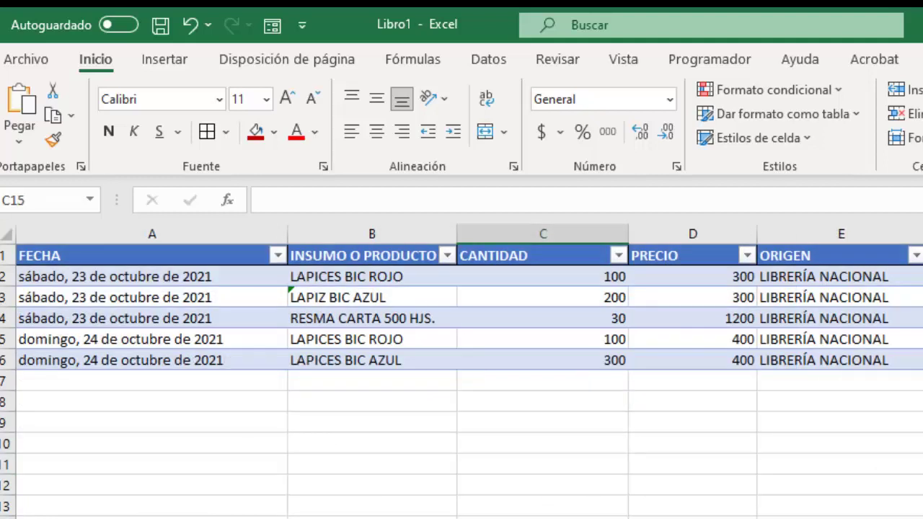
left_click(87, 382)
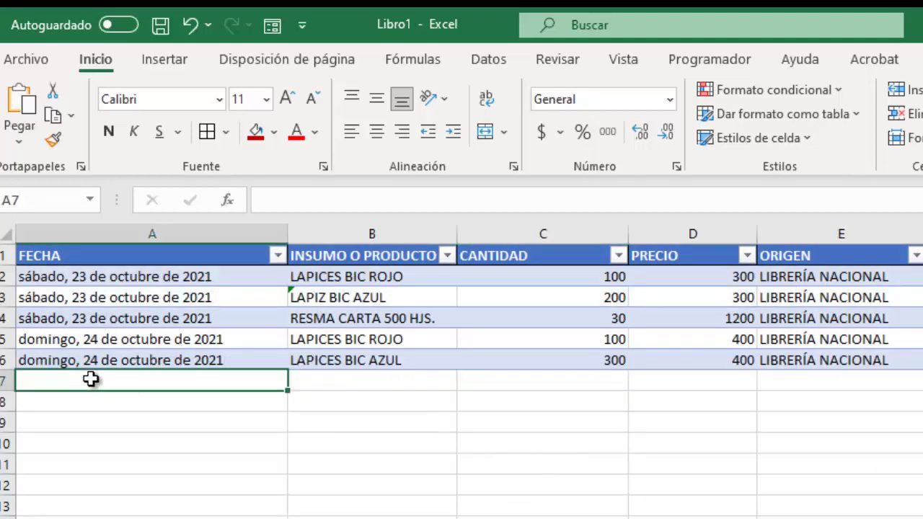
type("25-10")
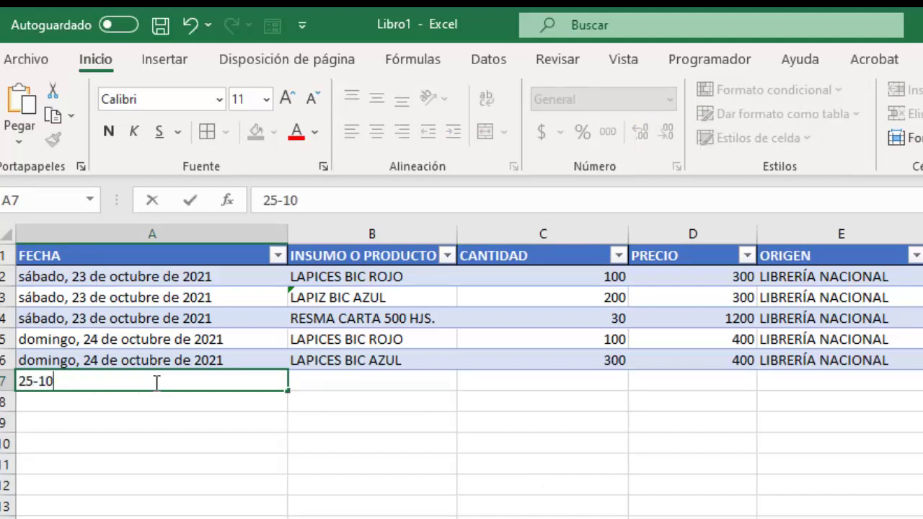
key("Tab")
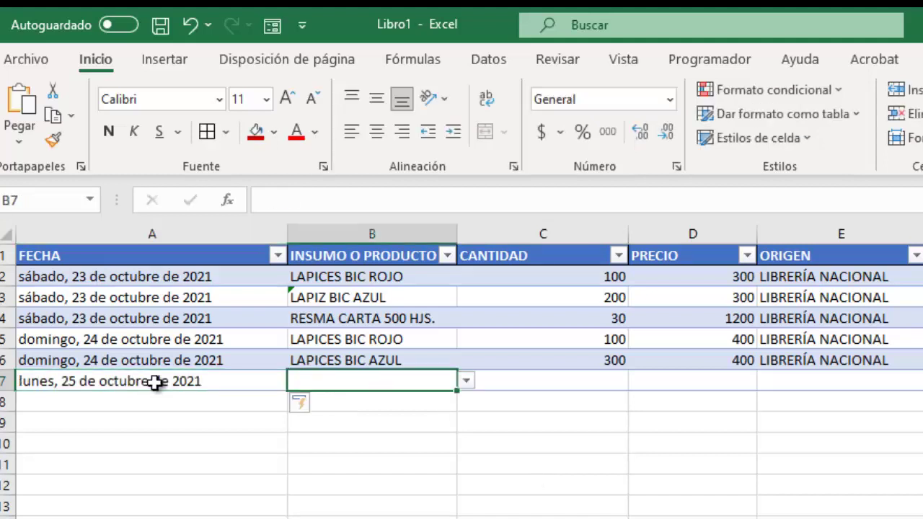
- Set the product of the new INGRESOS row 7 entry to RESMAOFICIO 500 HJS. and its CANTIDAD to 10
left_click(466, 381)
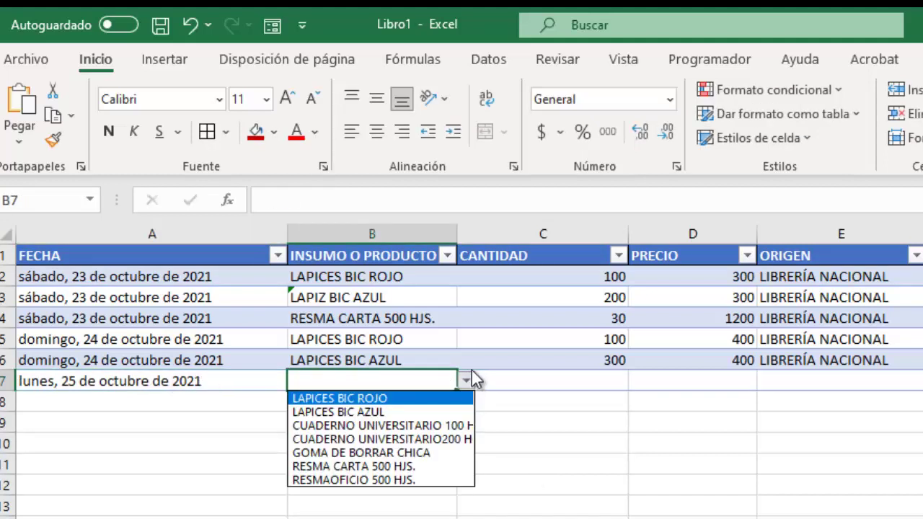
left_click(391, 479)
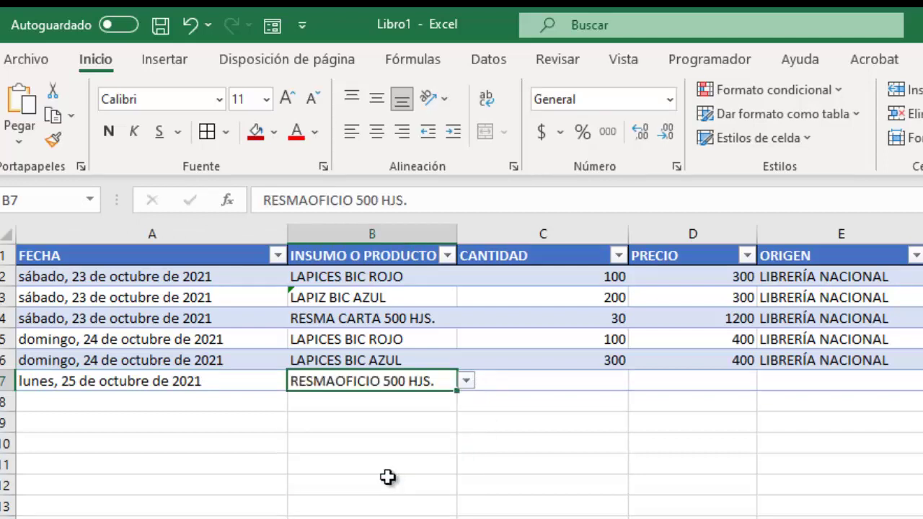
left_click(530, 382)
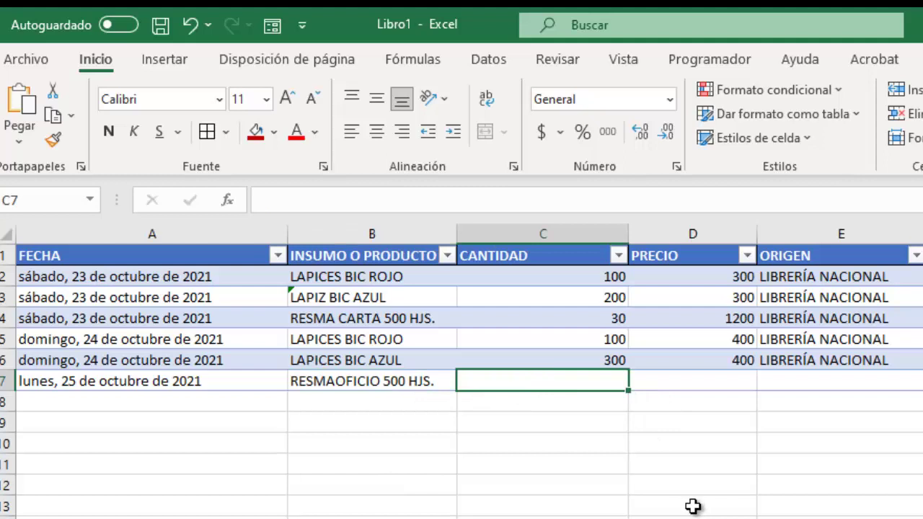
type("10")
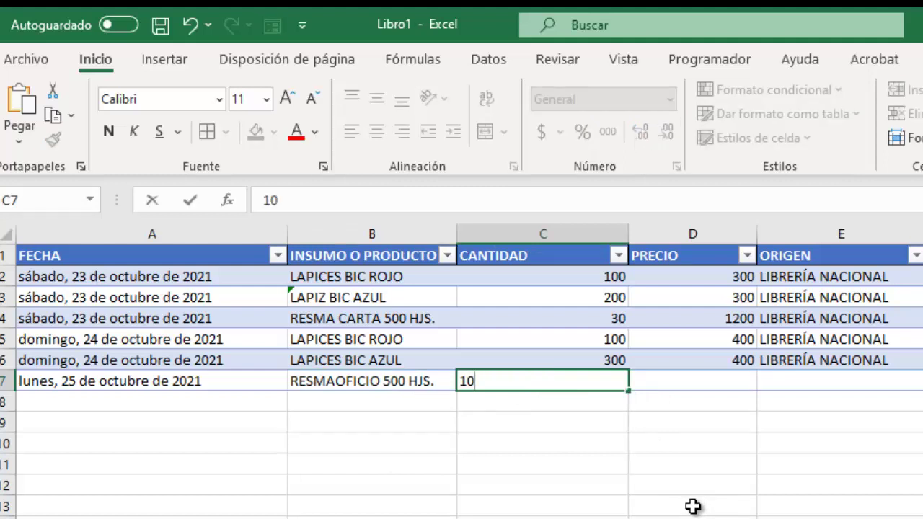
key("Tab")
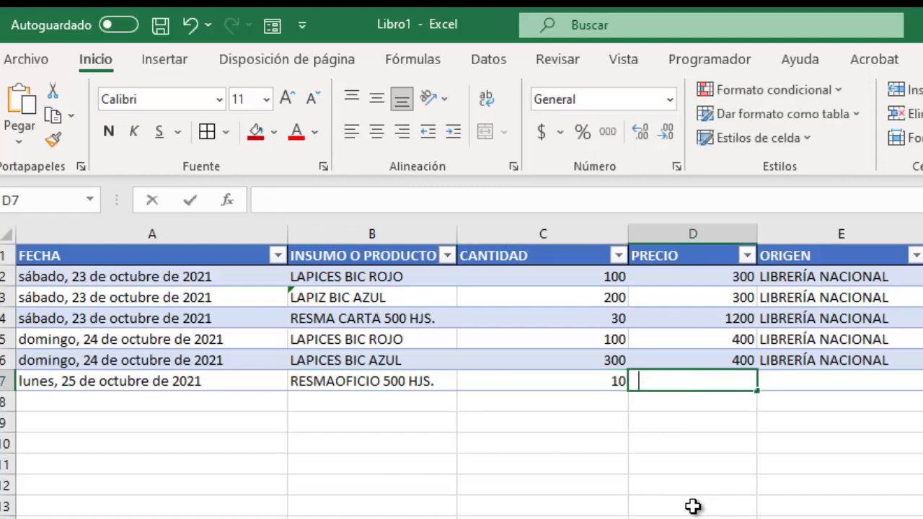
- Complete INGRESOS row 7 with PRECIO 1300 and ORIGEN LIBRERÍA NACIONAL, and check the product's INGRESO cell on PRODUCTOS
type("1300")
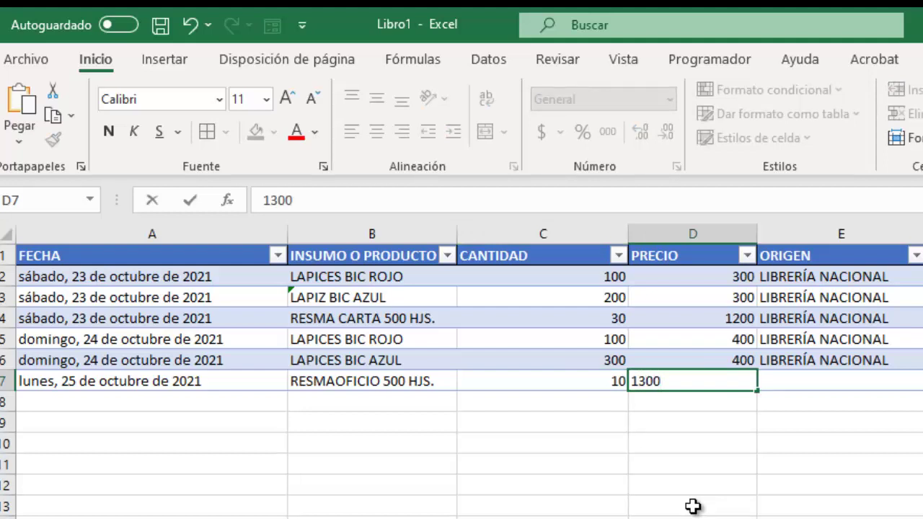
key("Tab")
type("LIBRERÍA NACIONAL")
left_click(694, 518)
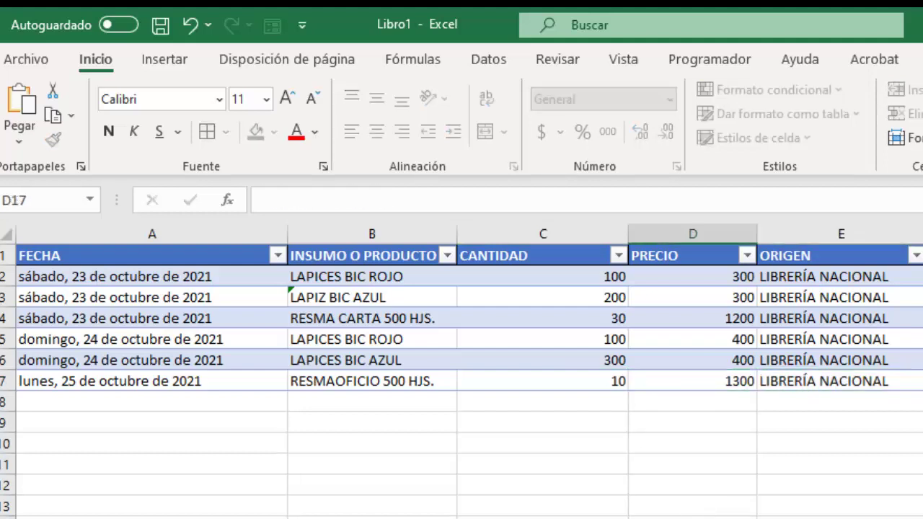
key("ctrl+Page_Up")
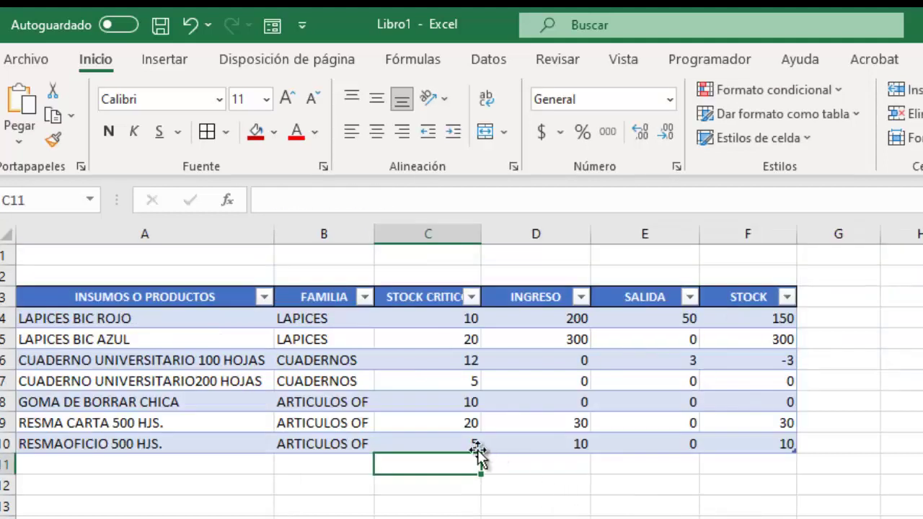
left_click(559, 444)
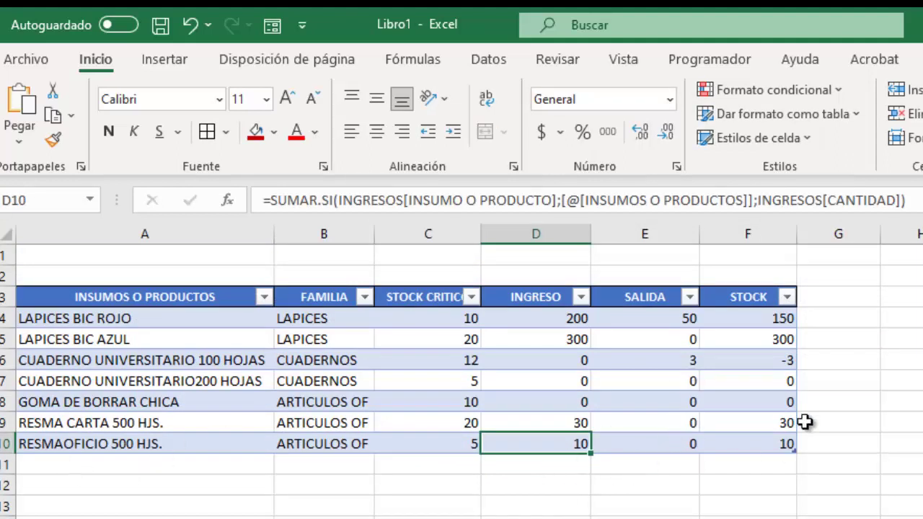
- On the SALIDAS sheet, start a new entry in row 5 with the FECHA 26-10
key("ctrl+Page_Down")
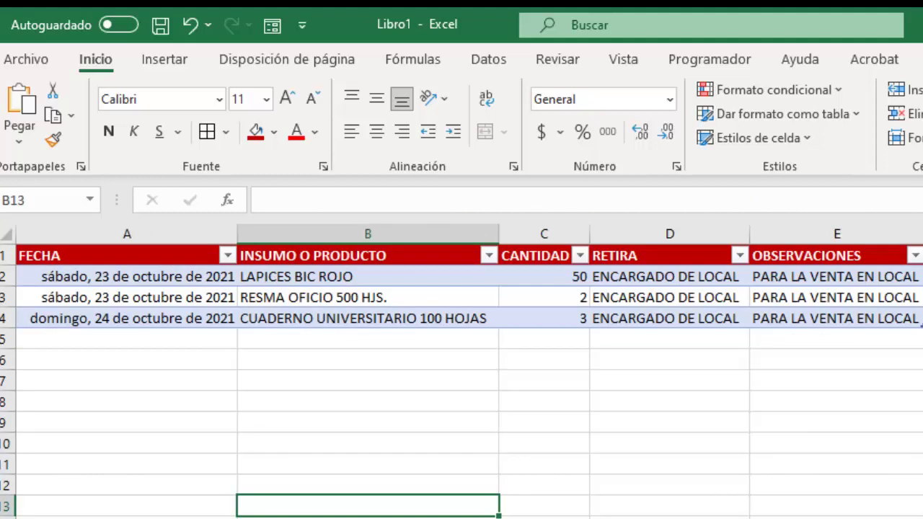
left_click(127, 336)
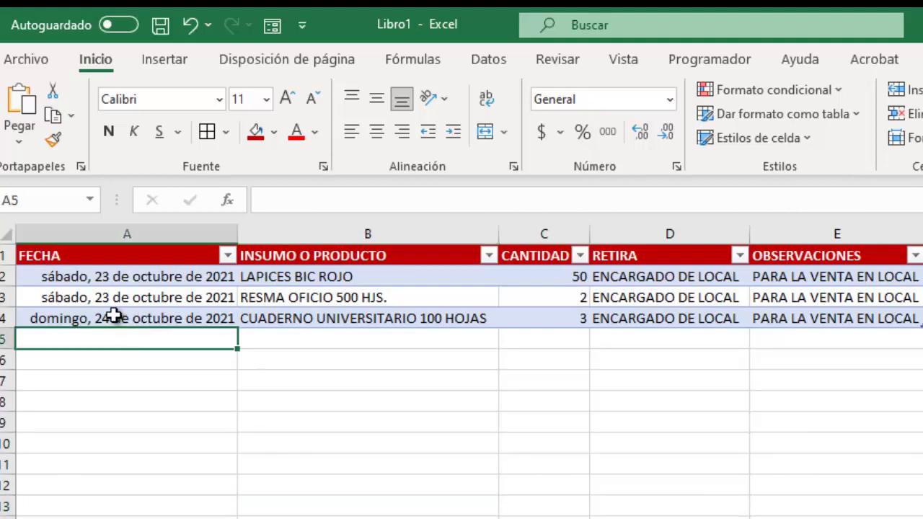
type("26-")
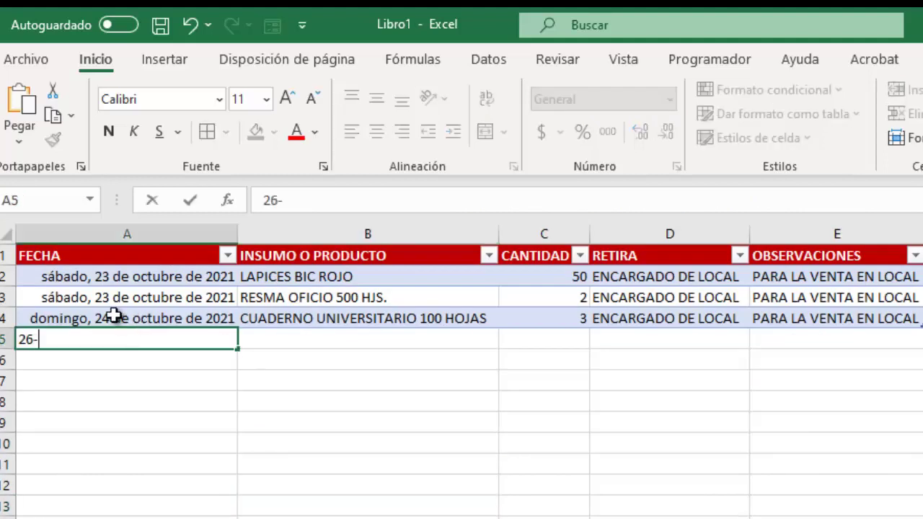
type("10")
key("Tab")
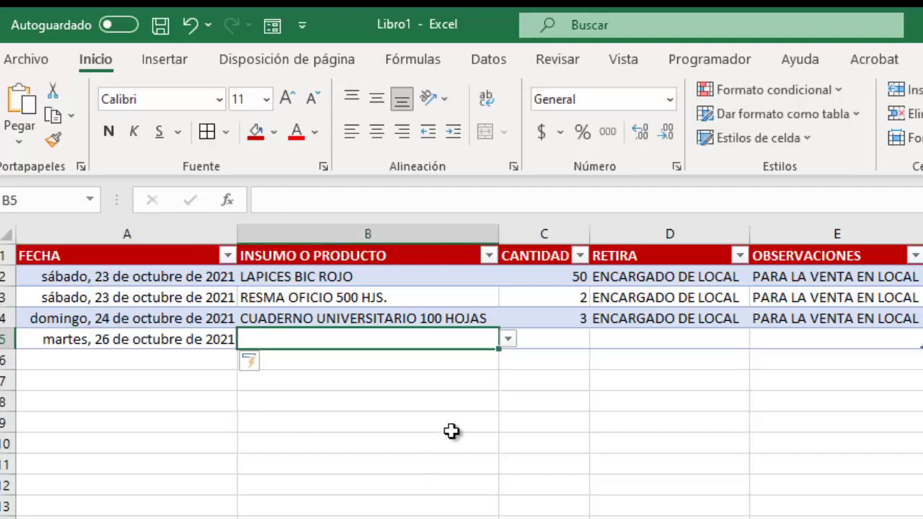
left_click(509, 339)
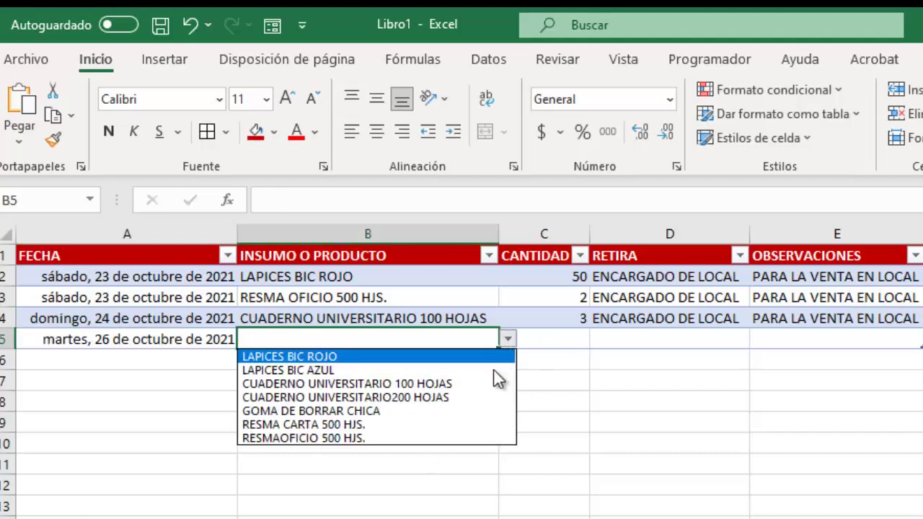
left_click(597, 447)
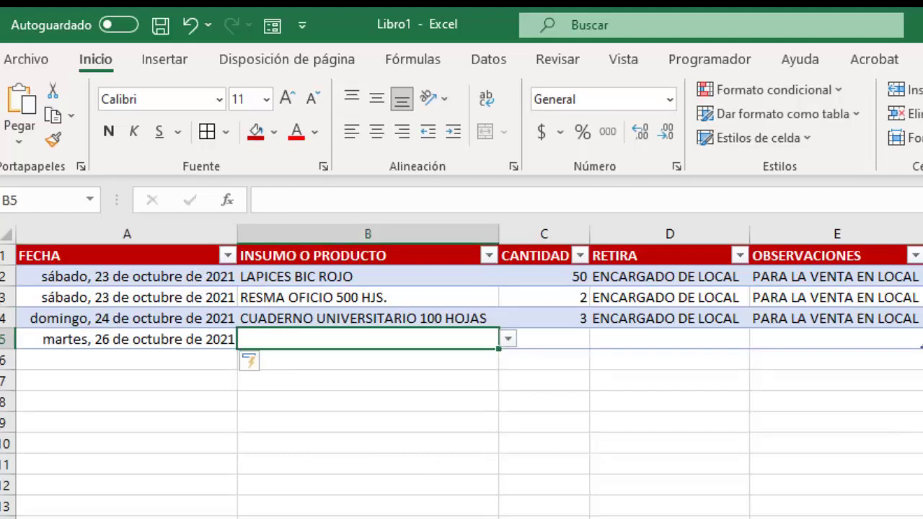
- On the PRODUCTOS sheet, correct the product name in A10 to RESMA OFICIO 500 HJS
left_click(220, 517)
double_click(80, 444)
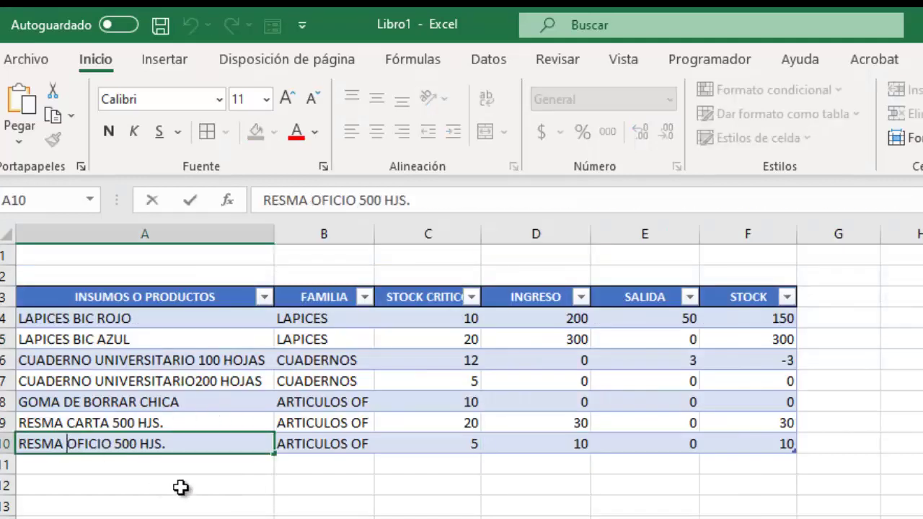
left_click(207, 509)
- On the SALIDAS sheet, set row 5's product to RESMA OFICIO 500 HJS. and its CANTIDAD to 5
left_click(447, 517)
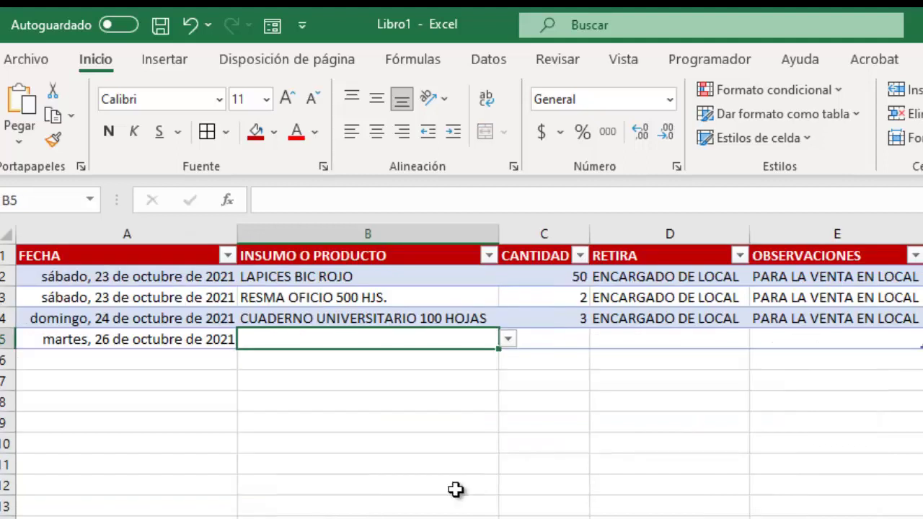
left_click(508, 340)
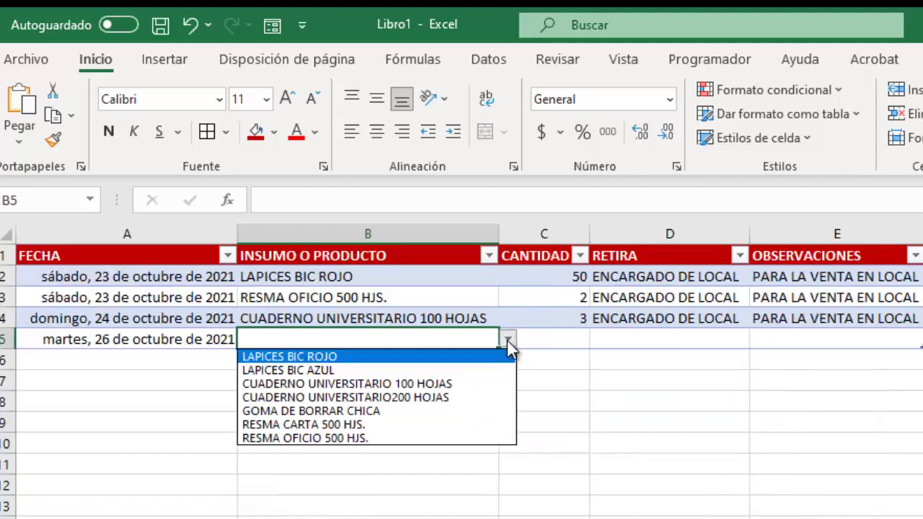
left_click(285, 438)
left_click(570, 336)
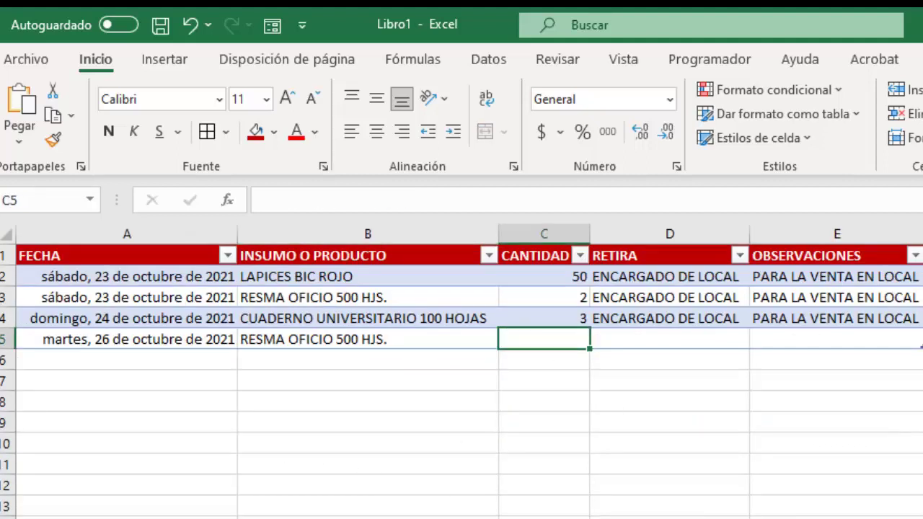
type("5")
left_click(717, 443)
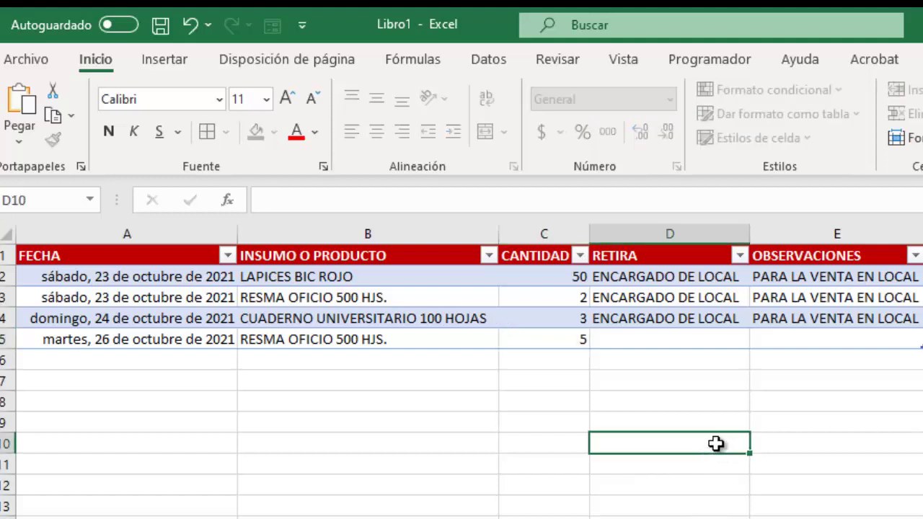
- Complete SALIDAS row 5 with RETIRA set to ENCARGADO DE LOCAL and OBSERVACIONES set to PARA LA VENTA EN LOCAL
left_click(663, 334)
type("ENCARGADO DE LOCAL")
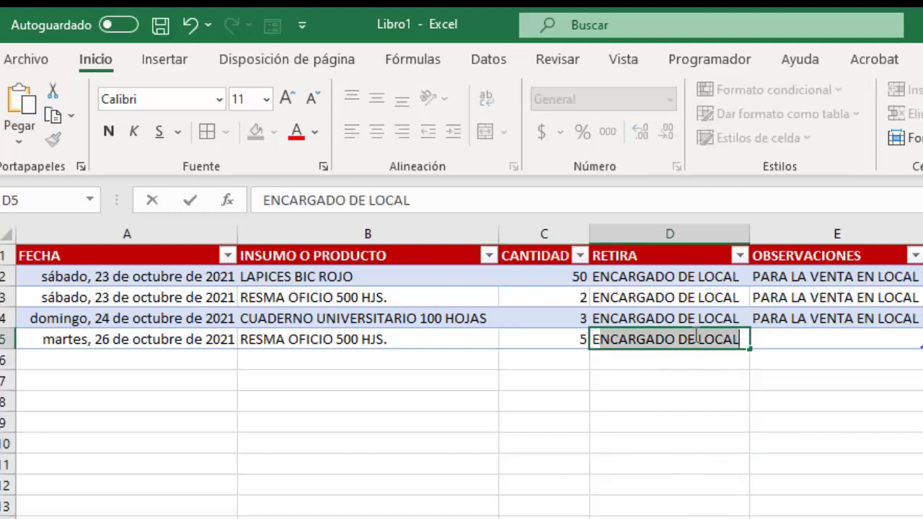
left_click(791, 339)
type("PARA LA VENTA EN LOCAL")
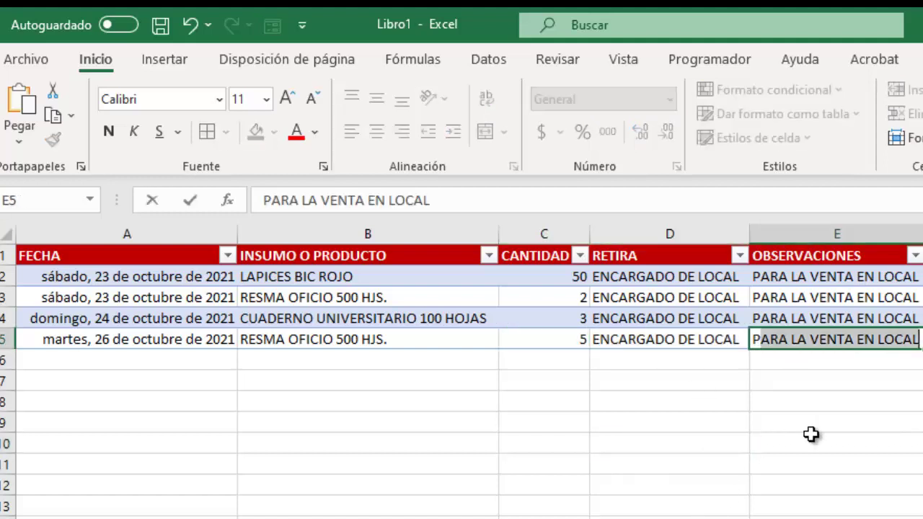
left_click(811, 442)
- Change the product in INGRESOS row 7 to RESMA OFICIO 500 HJS. and return to the PRODUCTOS sheet
key("ctrl+Page_Up")
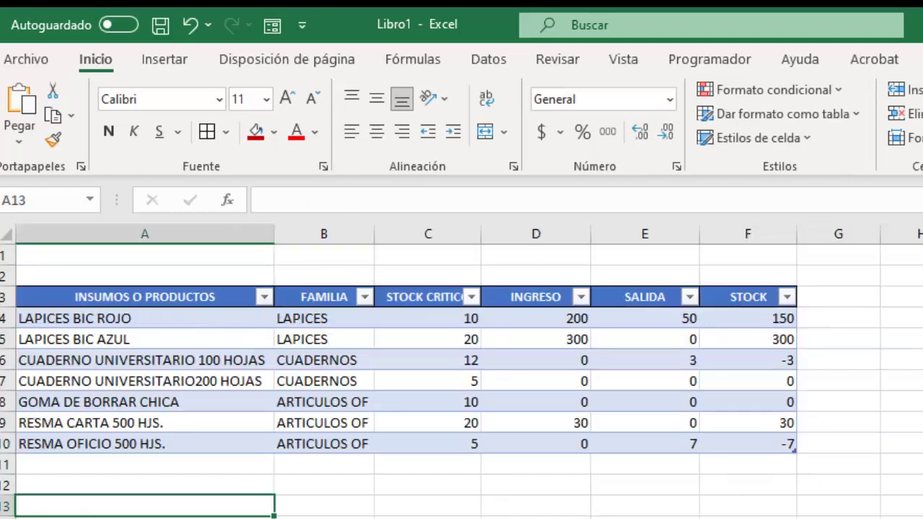
left_click(645, 518)
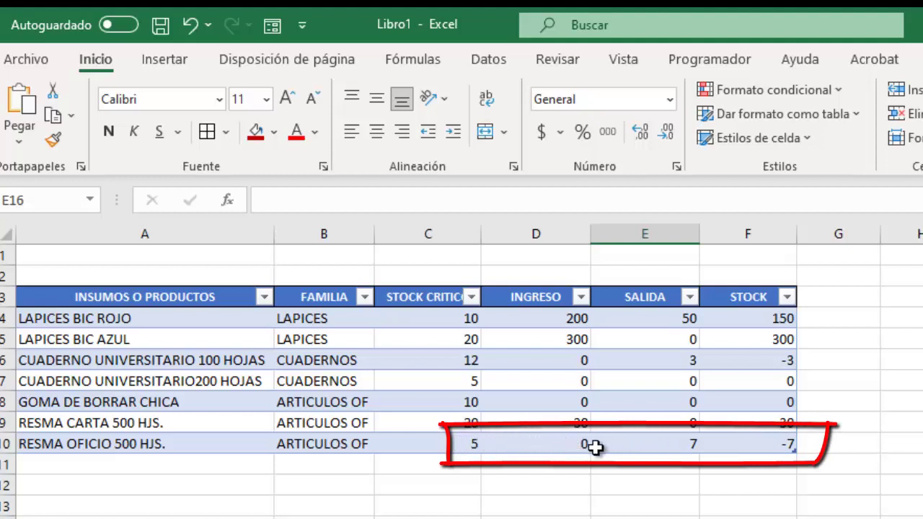
key("ctrl+Page_Down")
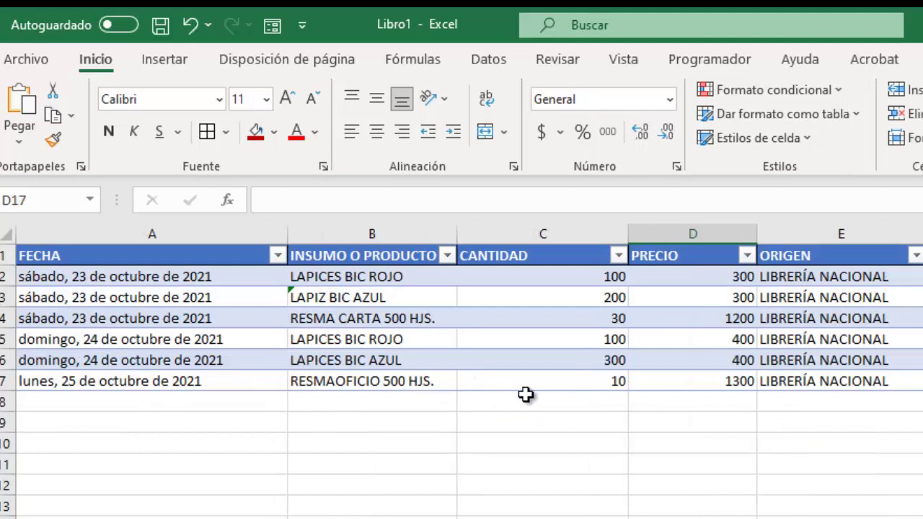
left_click(389, 381)
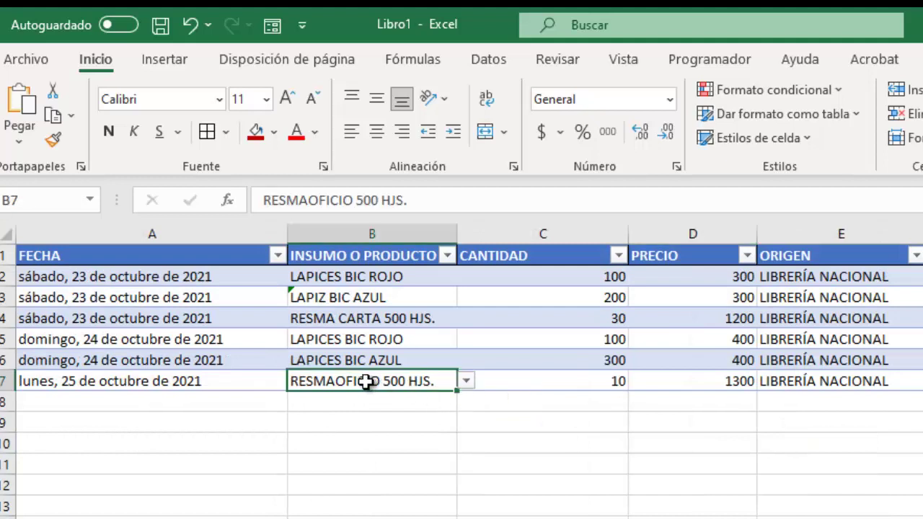
left_click(466, 382)
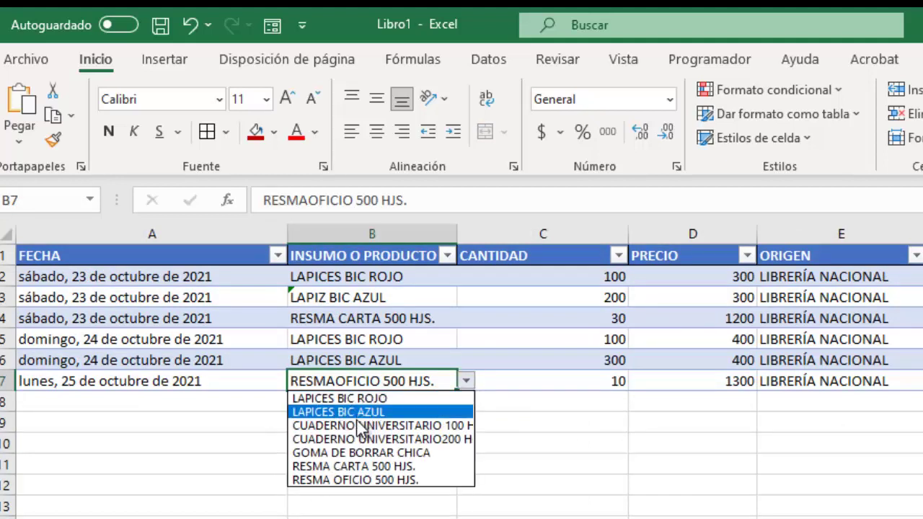
left_click(360, 481)
left_click(420, 463)
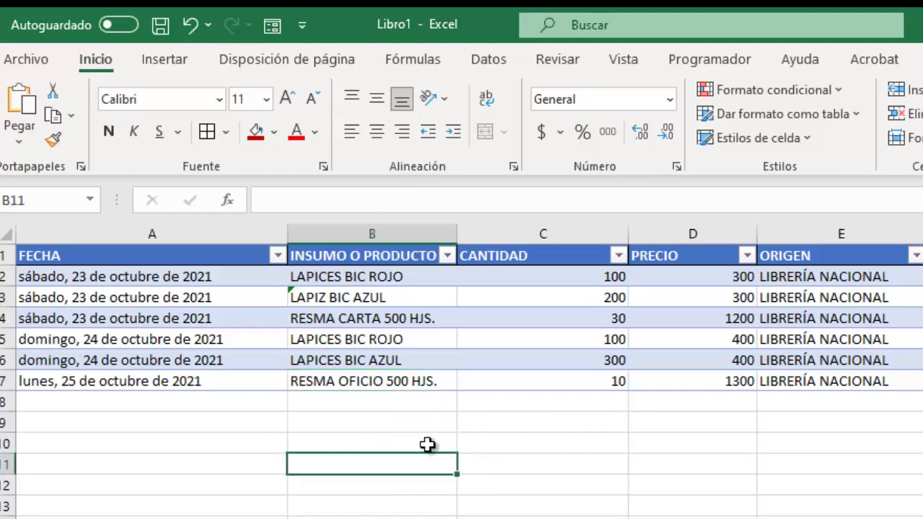
key("ctrl+Page_Up")
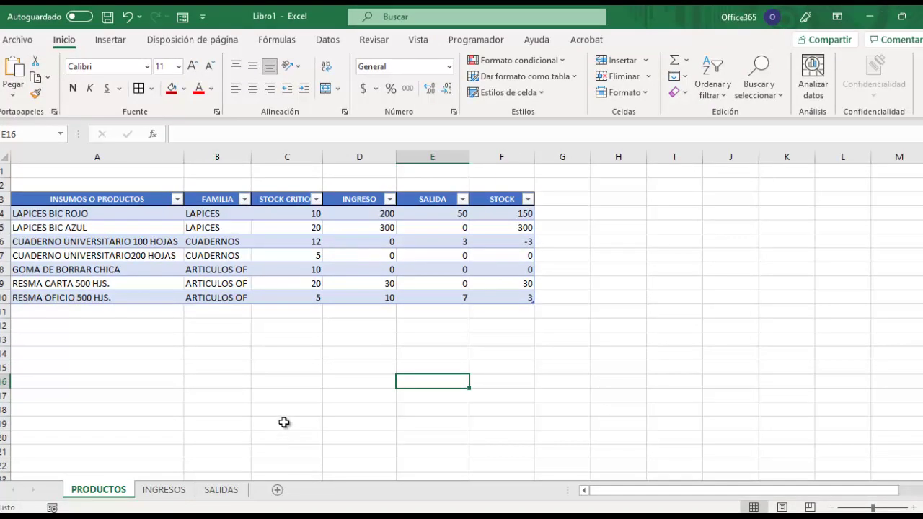
- Fill the INGRESOS table's header cells A1:F1 with green and return to the PRODUCTOS sheet
left_click(161, 490)
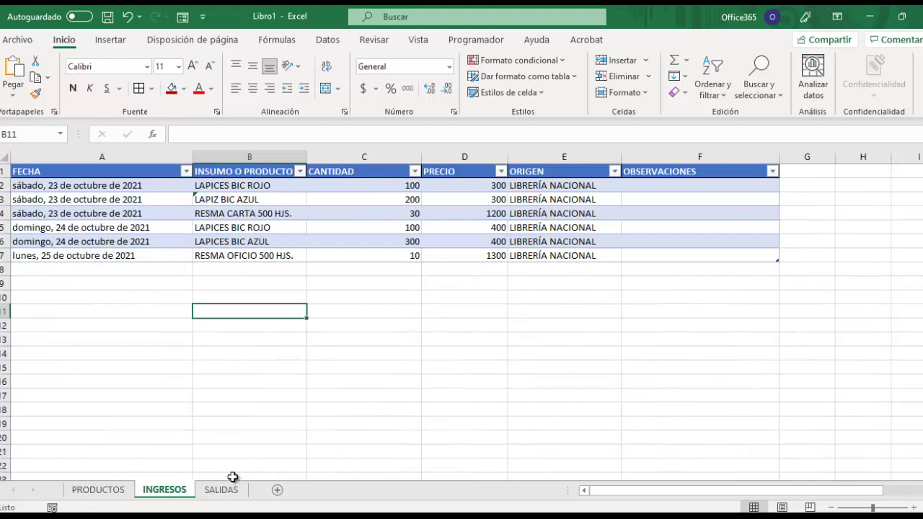
left_click(221, 489)
left_click(98, 489)
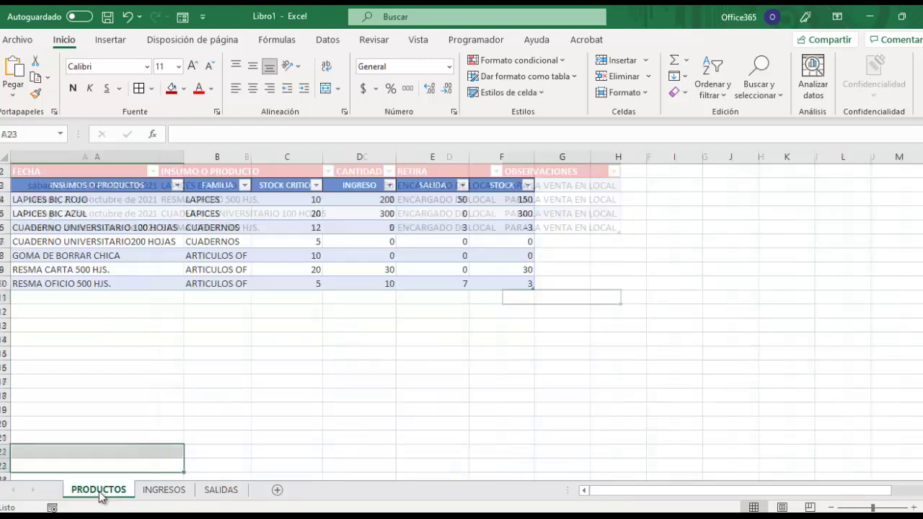
left_click(173, 489)
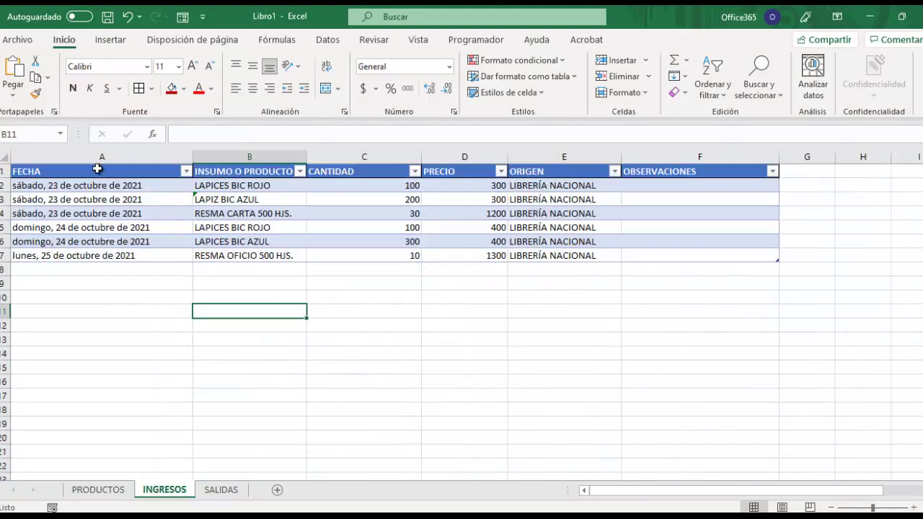
left_click_drag(97, 169, 696, 170)
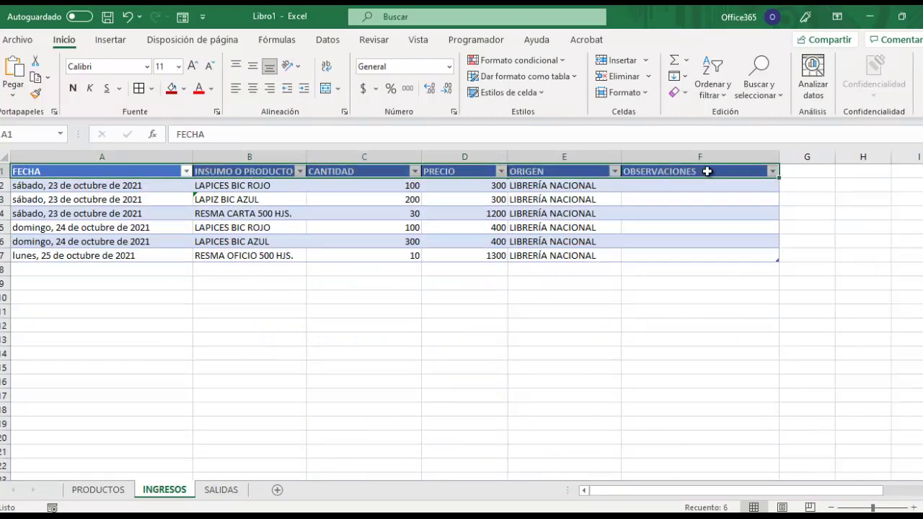
left_click(183, 88)
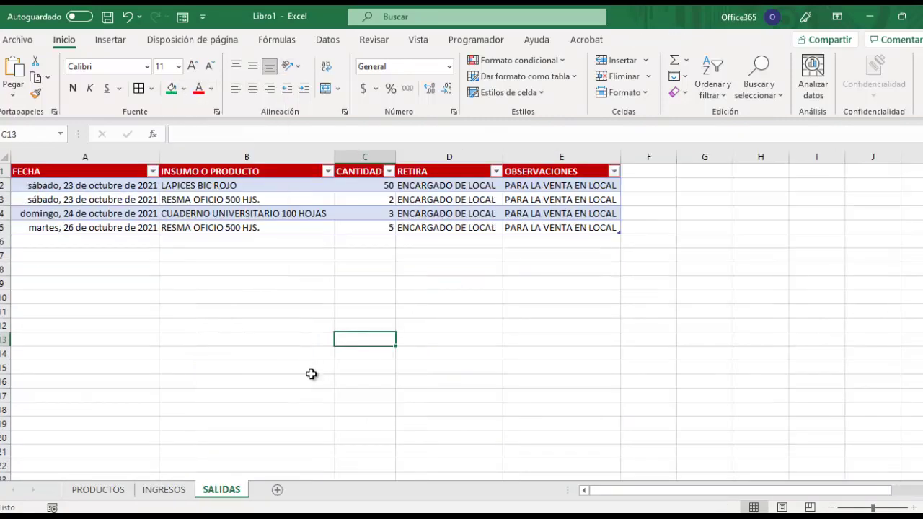
left_click(98, 490)
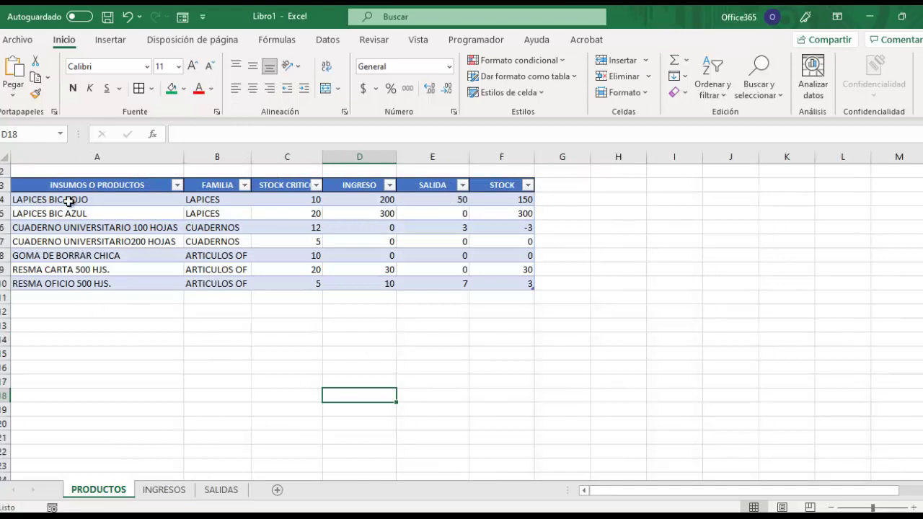
- Review the entries on the INGRESOS and SALIDAS sheets and return to the PRODUCTOS sheet
left_click(164, 490)
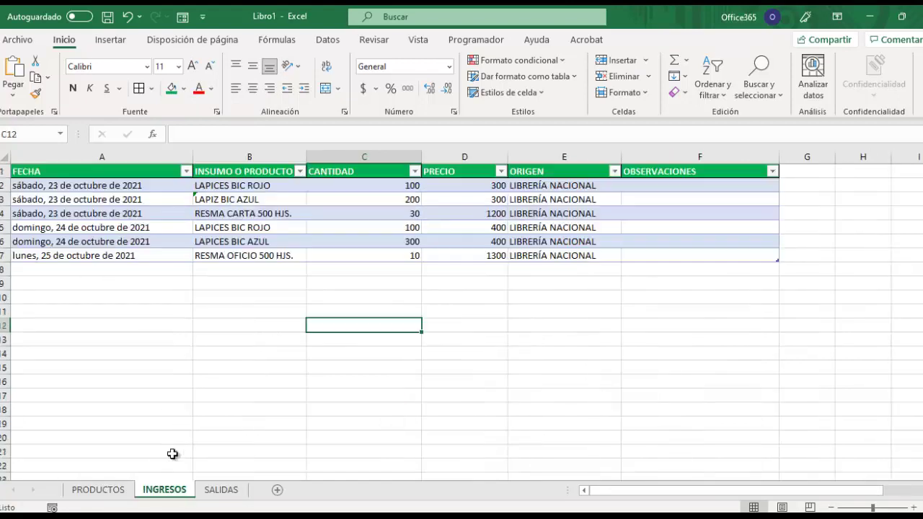
left_click(222, 491)
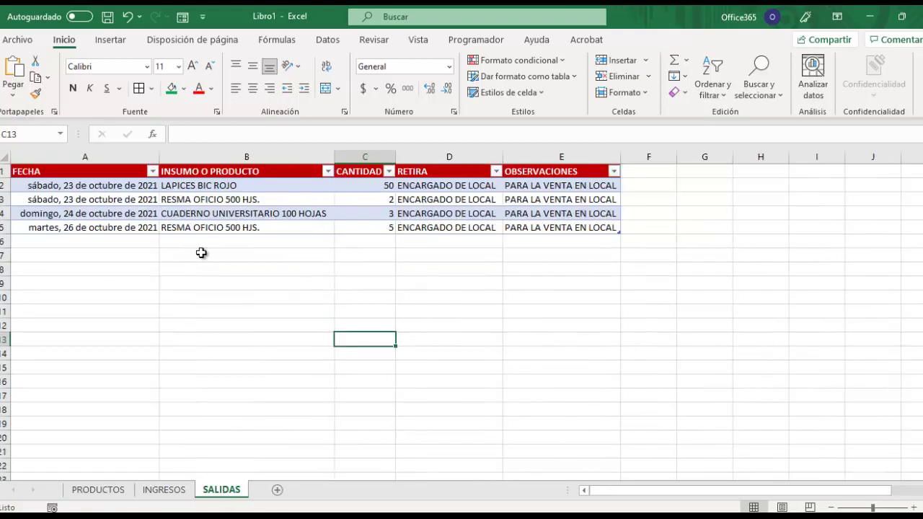
left_click(564, 287)
left_click(288, 396)
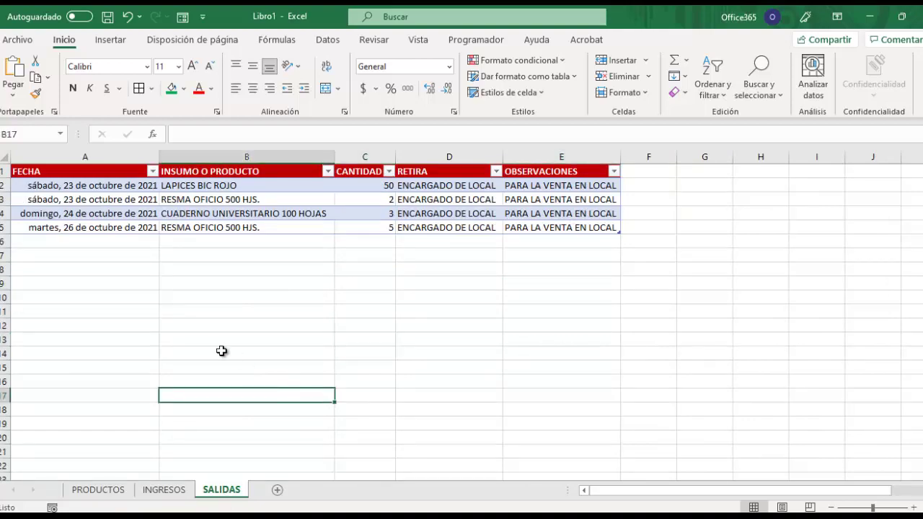
left_click(180, 339)
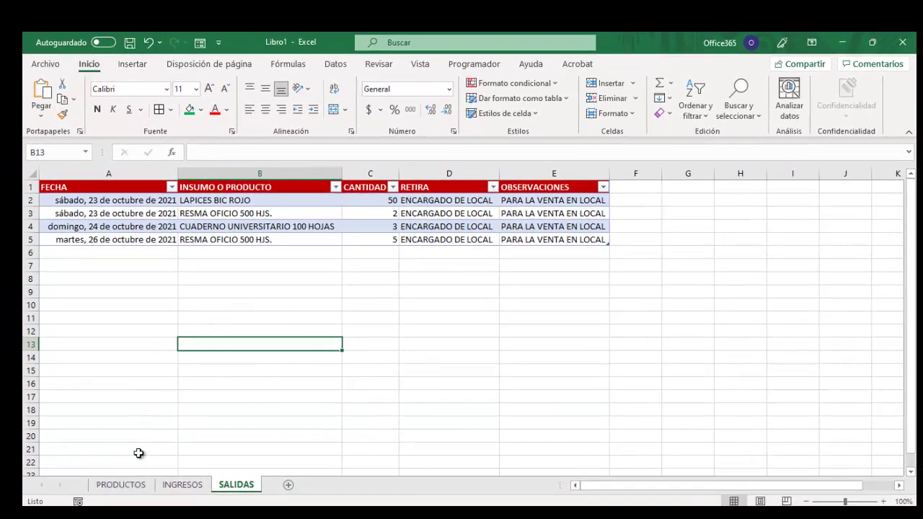
left_click(137, 490)
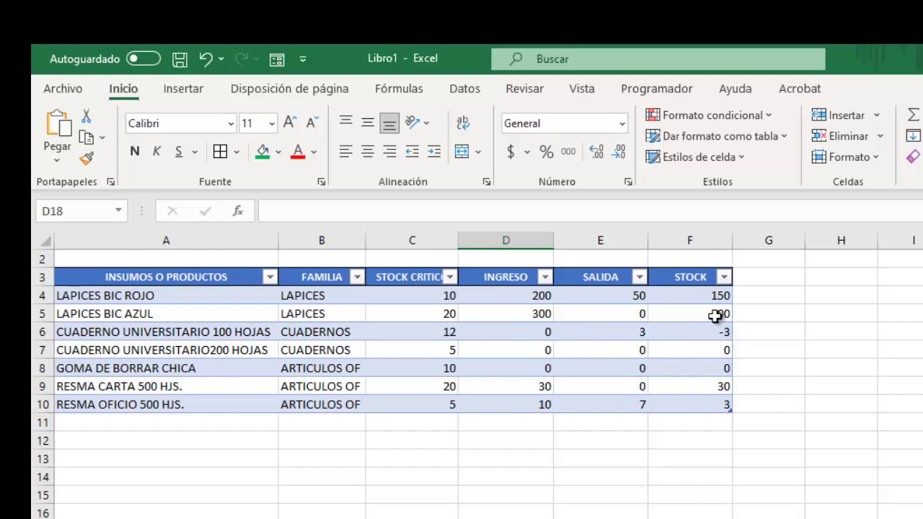
- Format the STOCK values in F4:F10 as Número with 0 decimals and negatives shown in red with a minus sign
left_click_drag(712, 295, 711, 409)
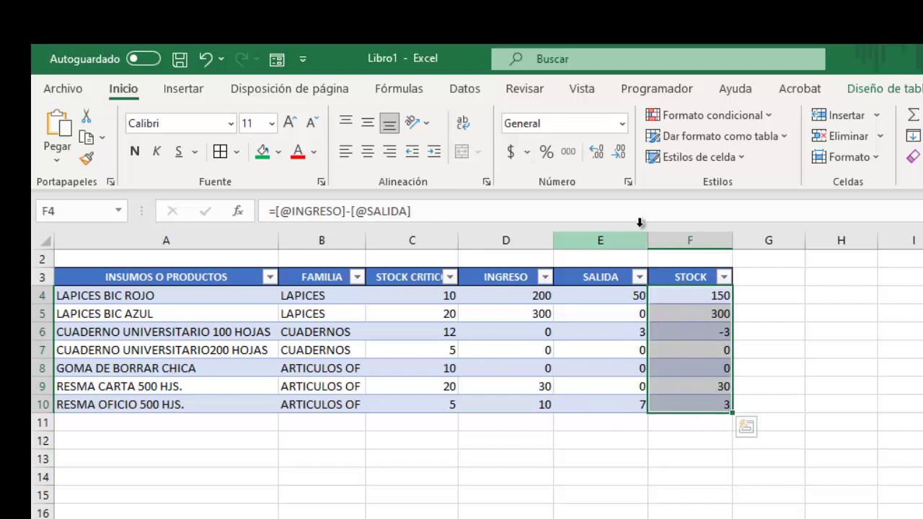
left_click(879, 159)
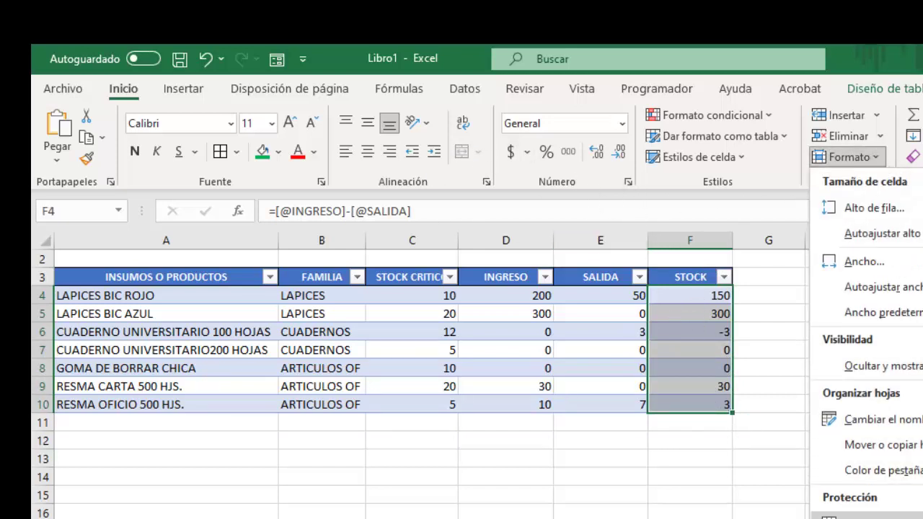
left_click(865, 518)
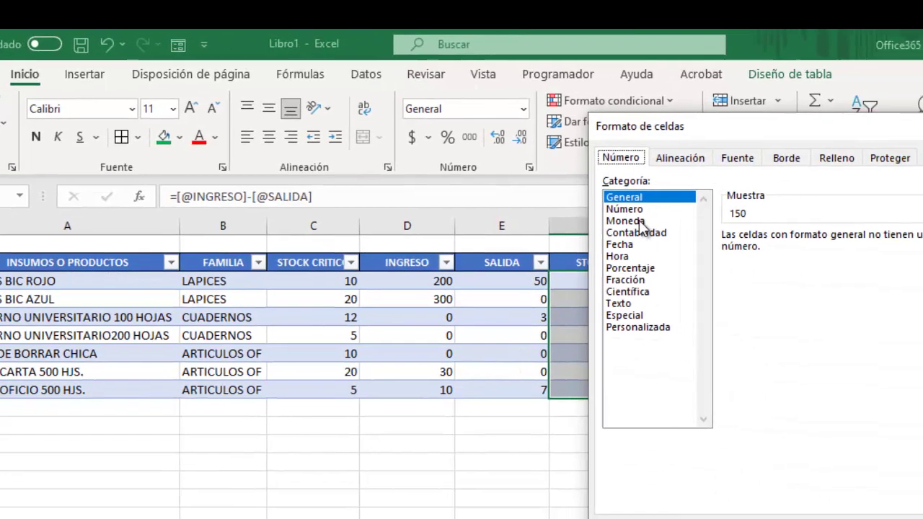
left_click(723, 224)
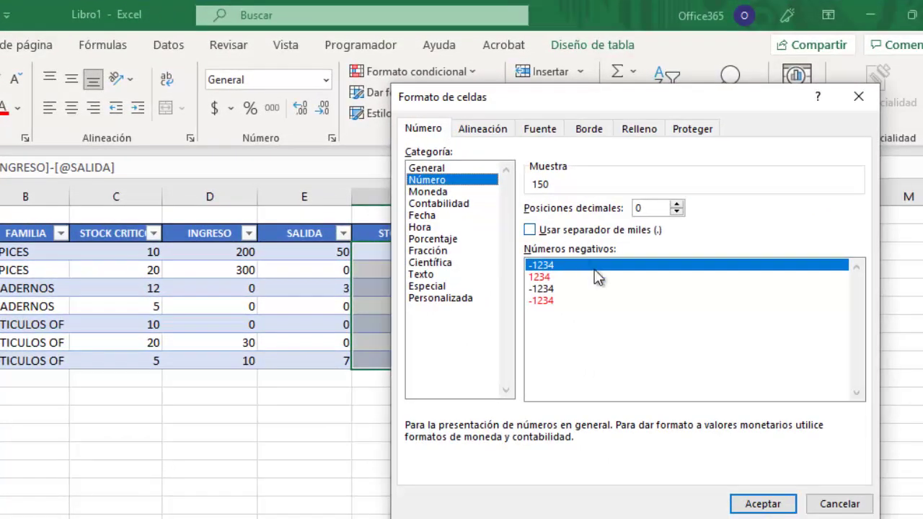
left_click(547, 301)
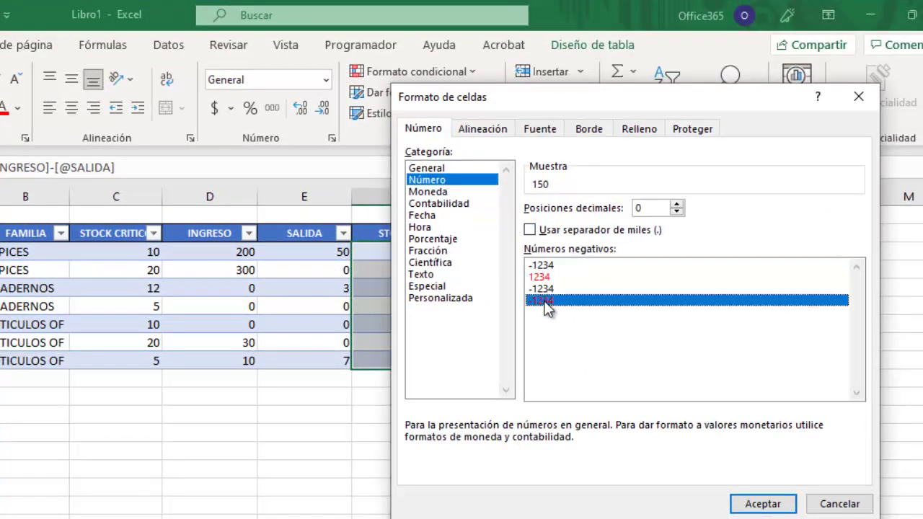
left_click(761, 504)
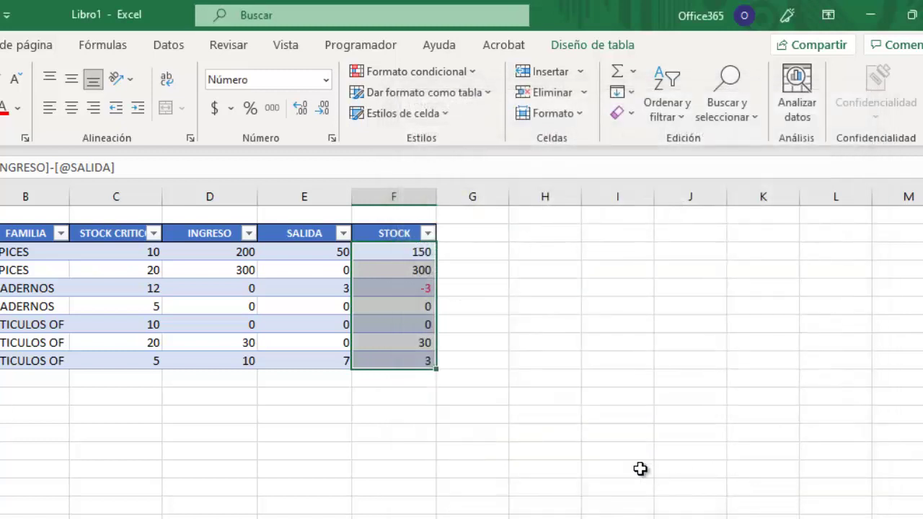
left_click(638, 454)
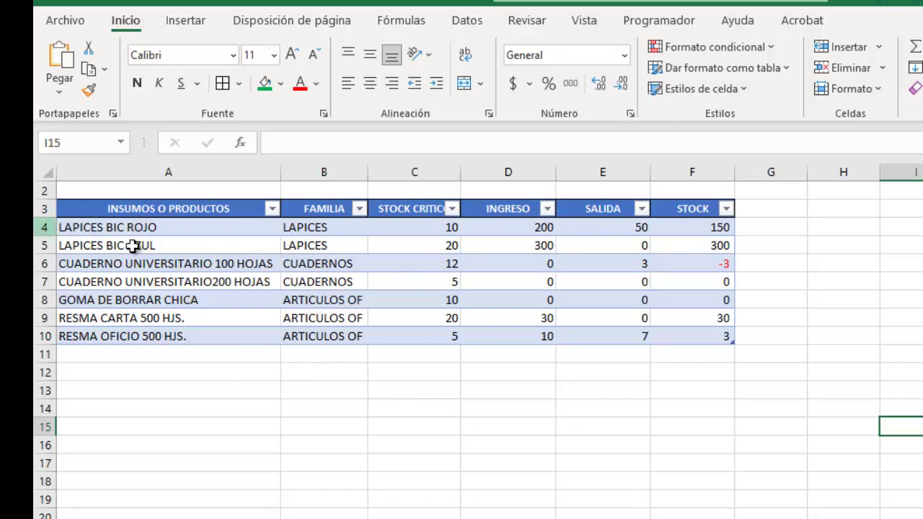
- Enter the test formula =F4<=C4 in cell C13 to compare STOCK with STOCK CRITICO
left_click(404, 393)
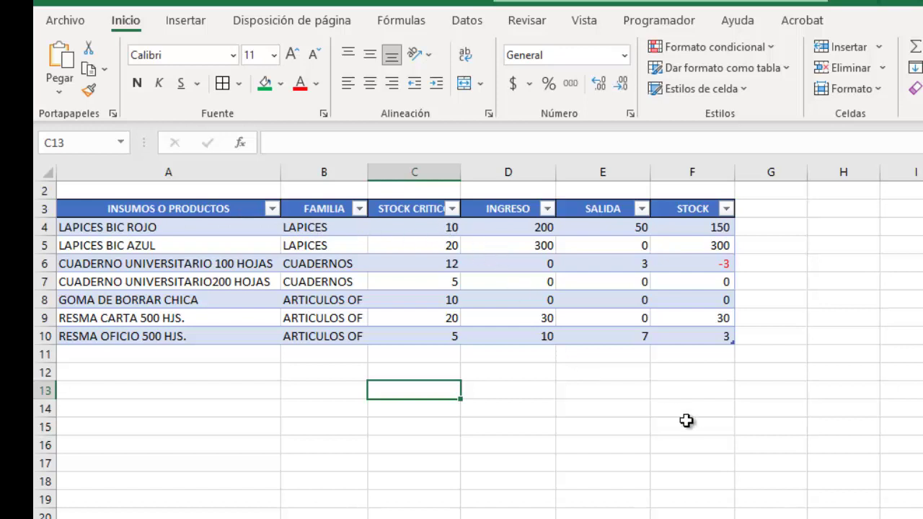
type("=")
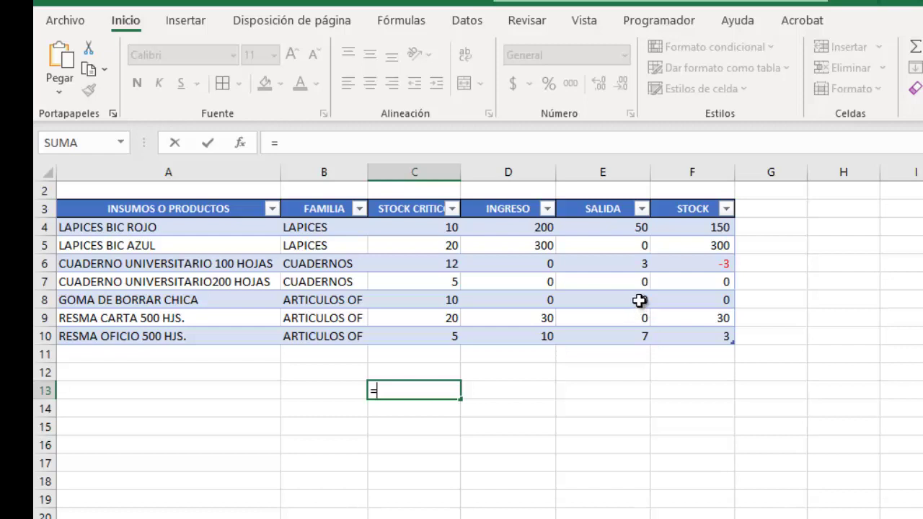
left_click(705, 229)
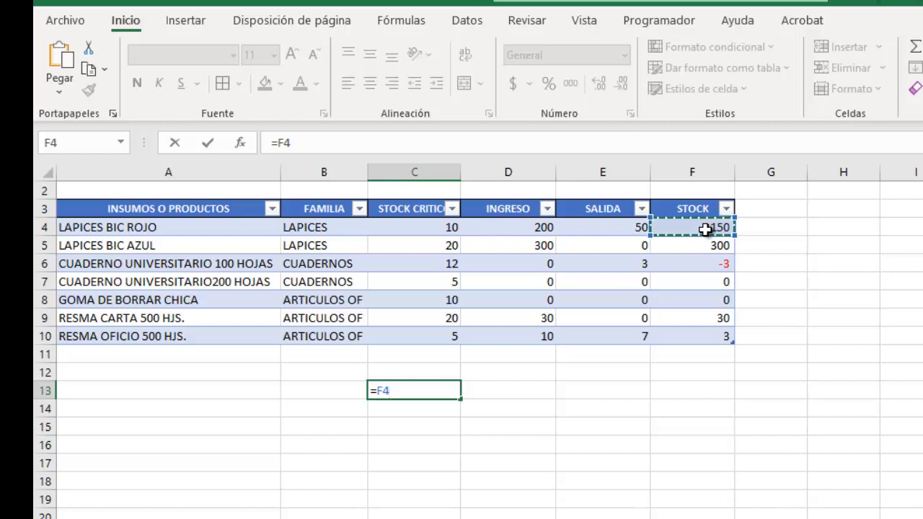
type("<=")
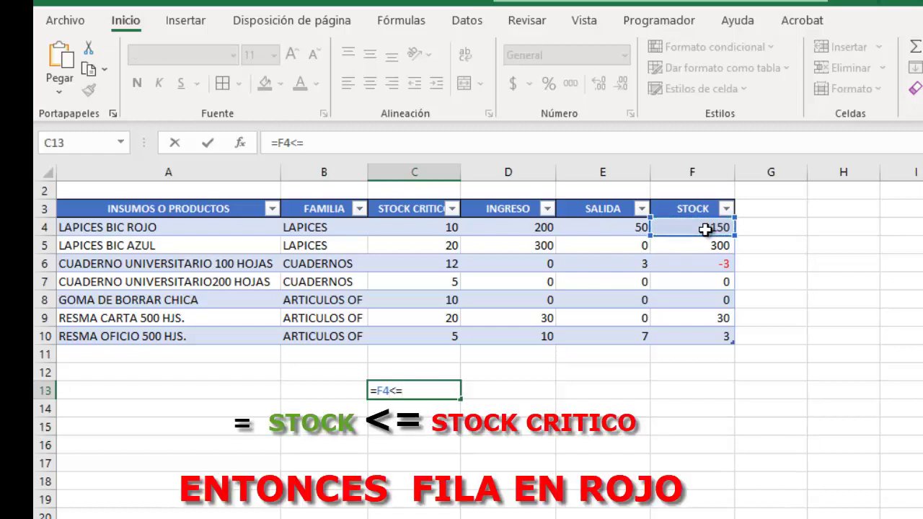
left_click(428, 229)
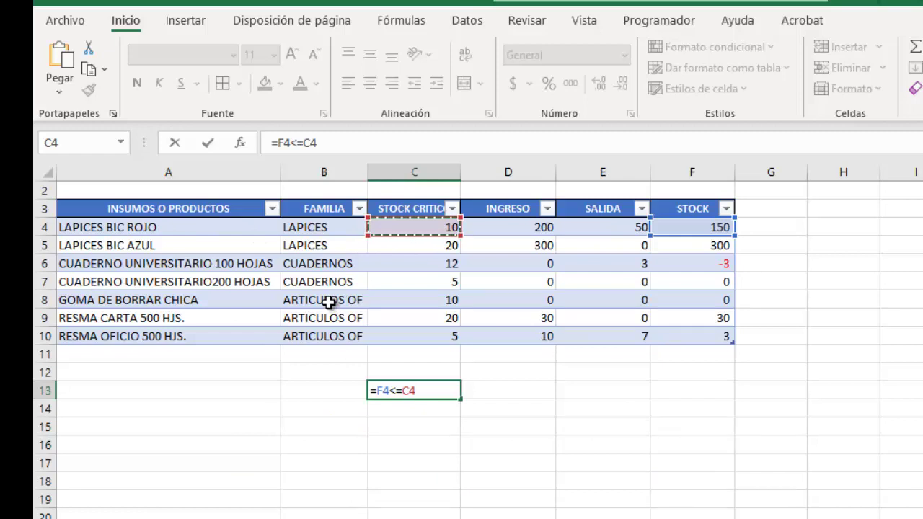
key("Return")
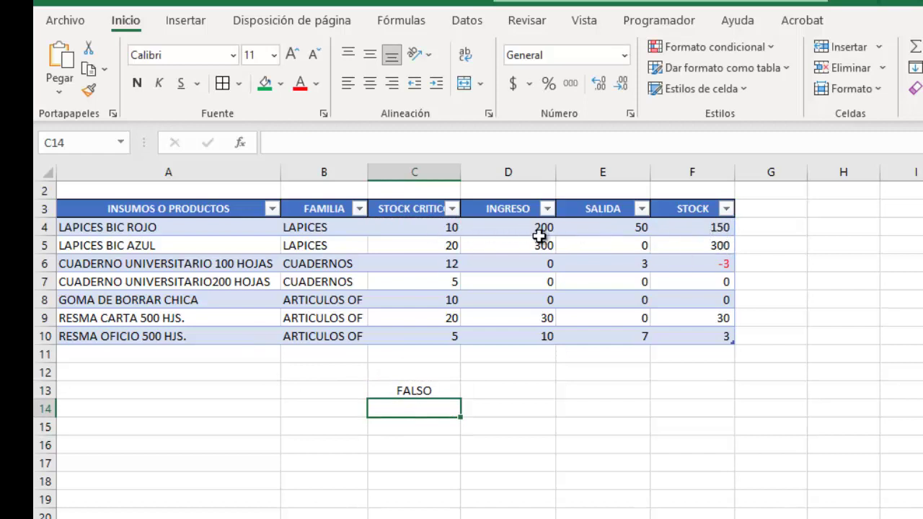
- Test the comparison formula with a STOCK CRITICO of 200 for LAPICES BIC ROJO, and undo that change
left_click(438, 228)
type("200")
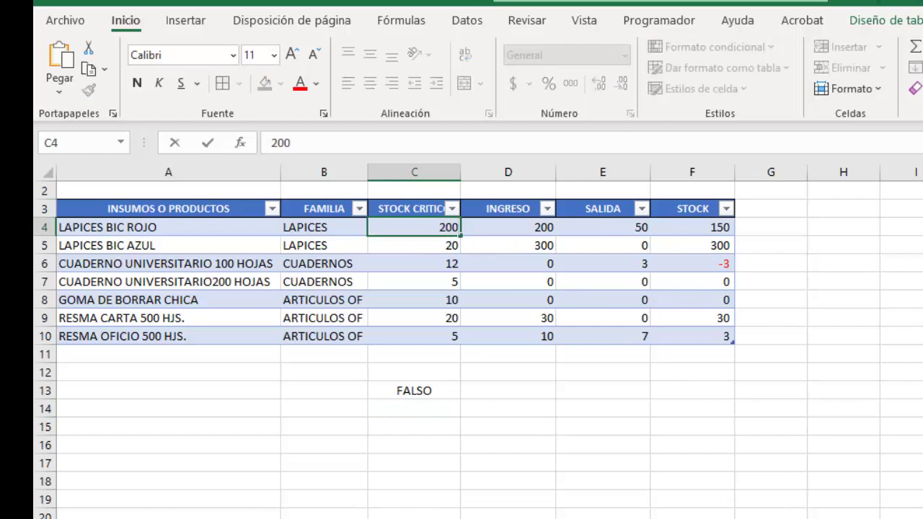
key("Return")
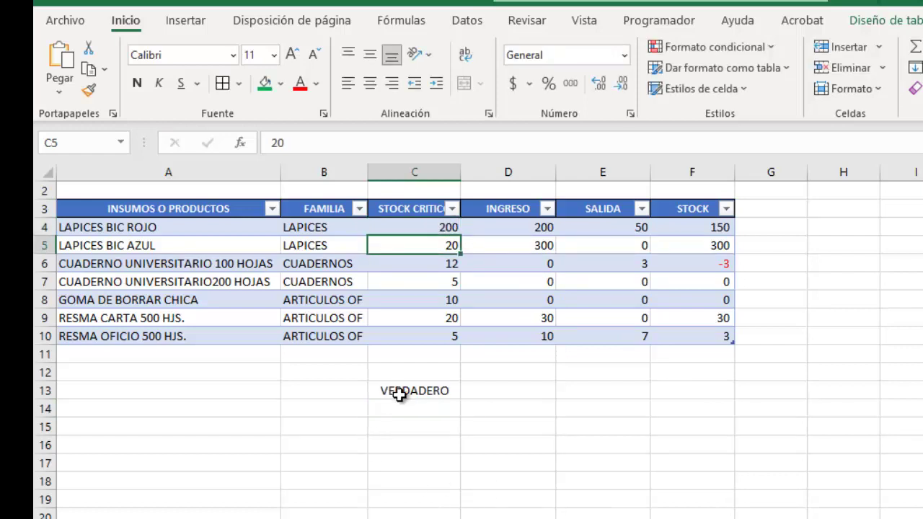
key("ctrl+z")
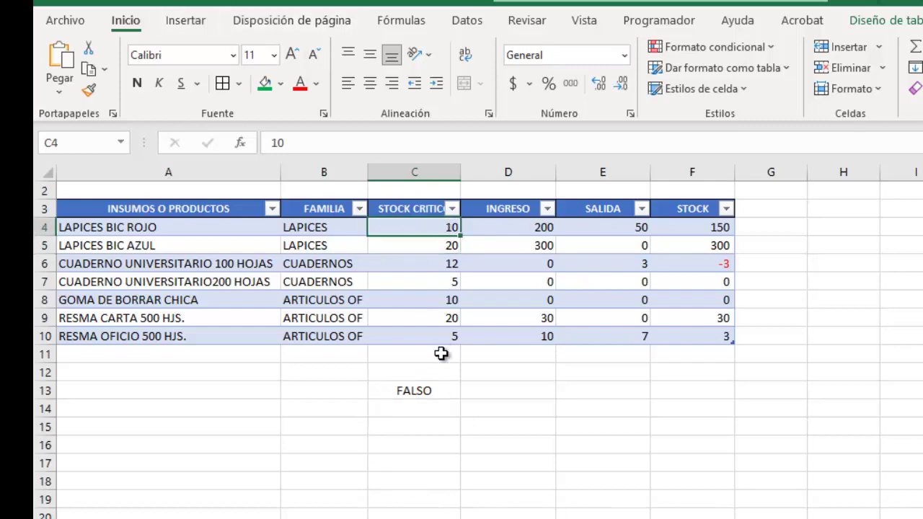
- Turn the formula in cell C13 into the visible plain text =F4<=C4
left_click(422, 391)
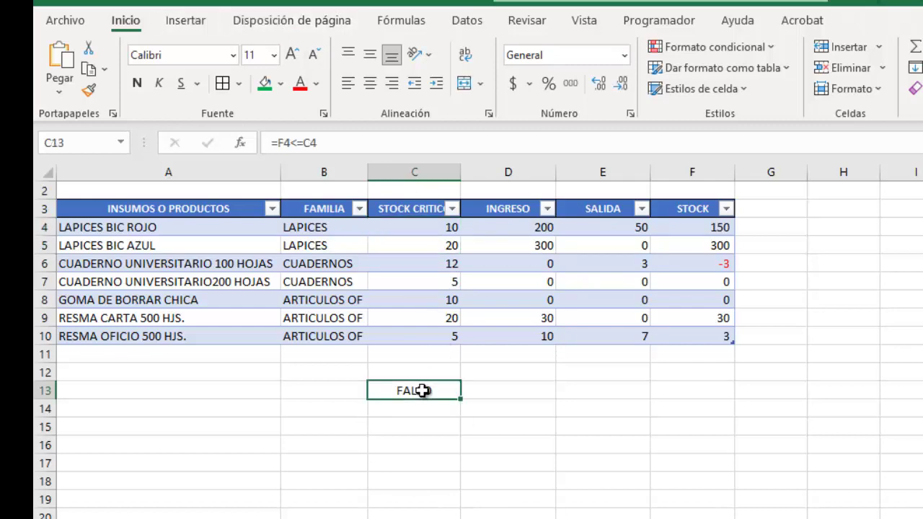
double_click(422, 388)
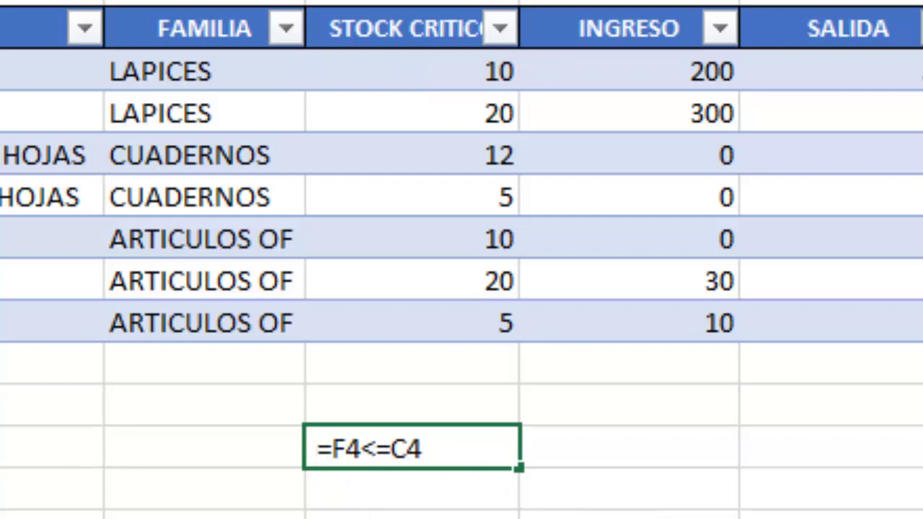
key("Return")
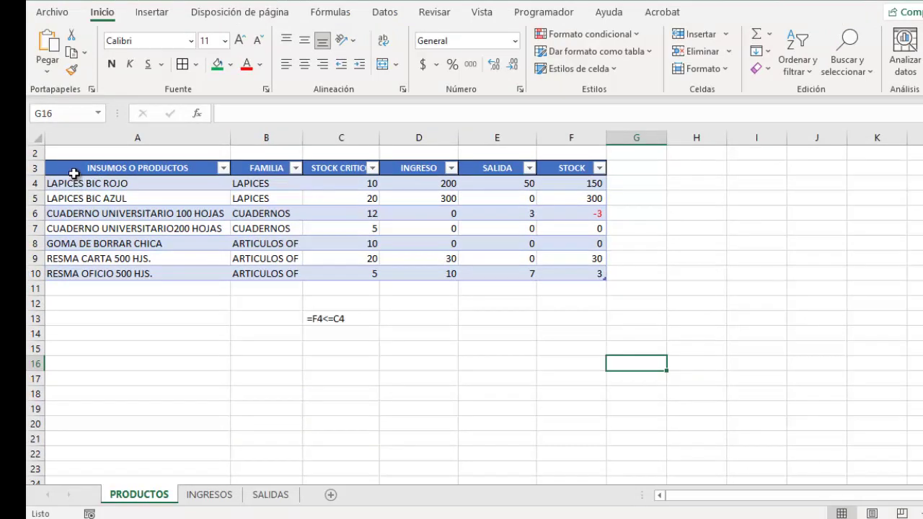
- Select the PRODUCTOS named range and start a new conditional formatting rule that uses a formula to determine the formatted cells
left_click(97, 113)
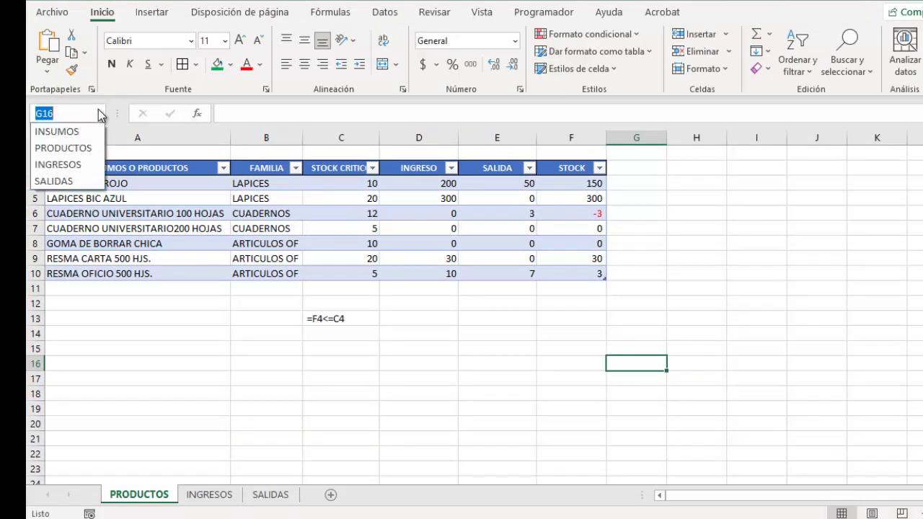
left_click(64, 148)
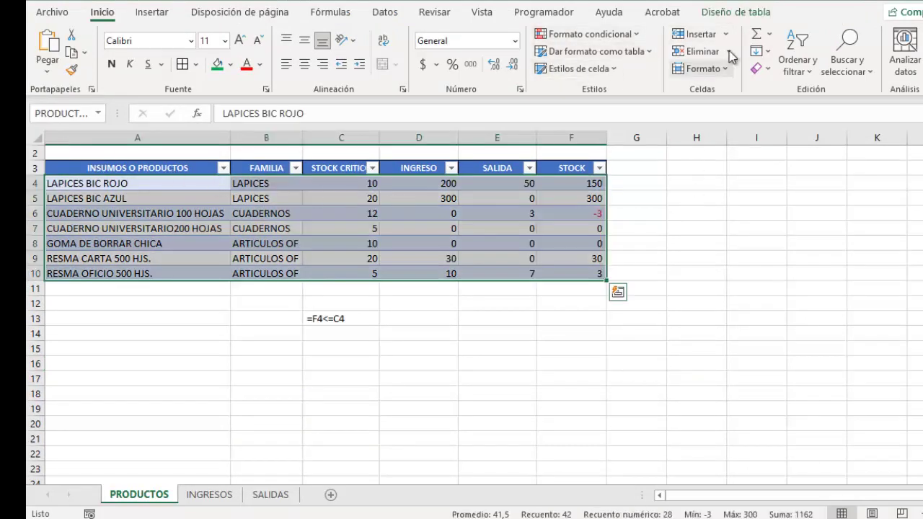
left_click(639, 33)
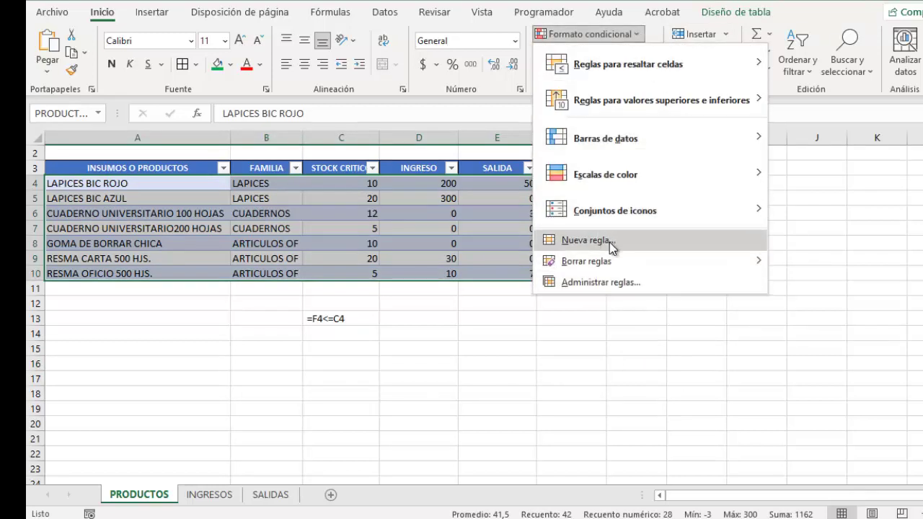
left_click(585, 283)
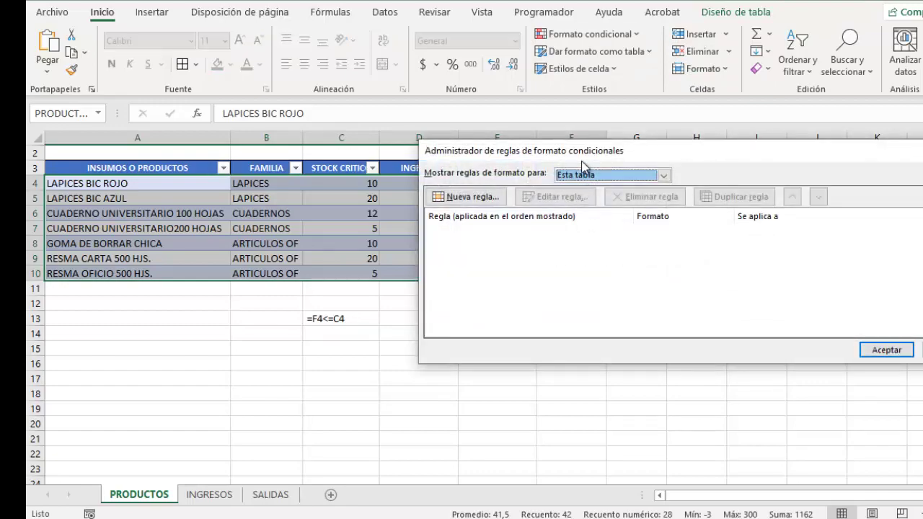
left_click_drag(631, 145, 693, 129)
left_click(543, 184)
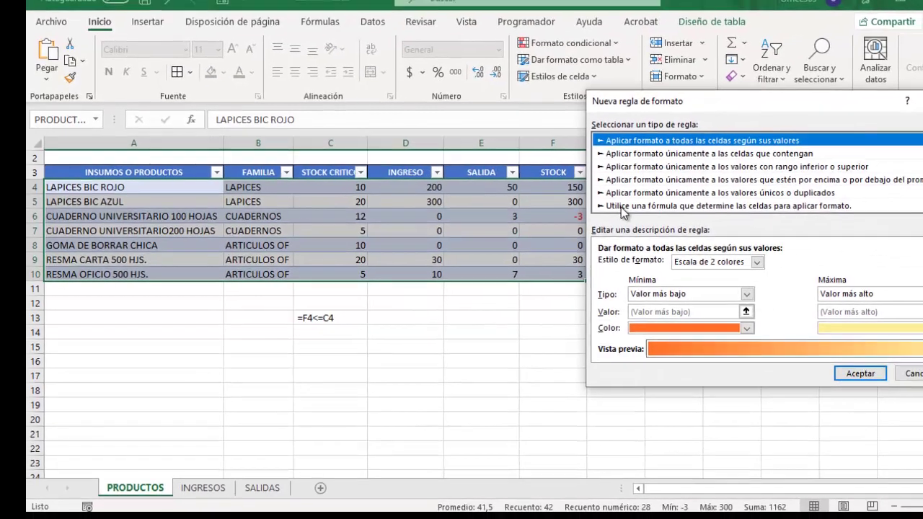
left_click(644, 204)
left_click(586, 264)
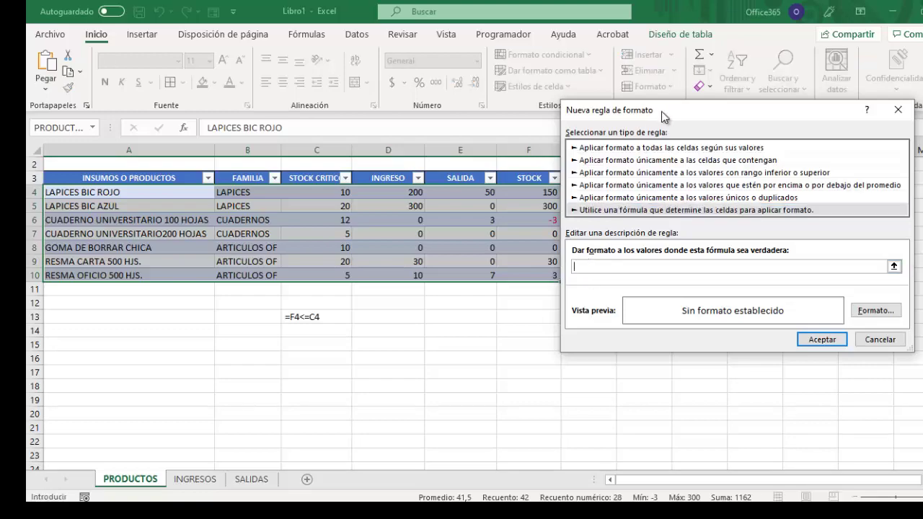
left_click_drag(661, 111, 737, 121)
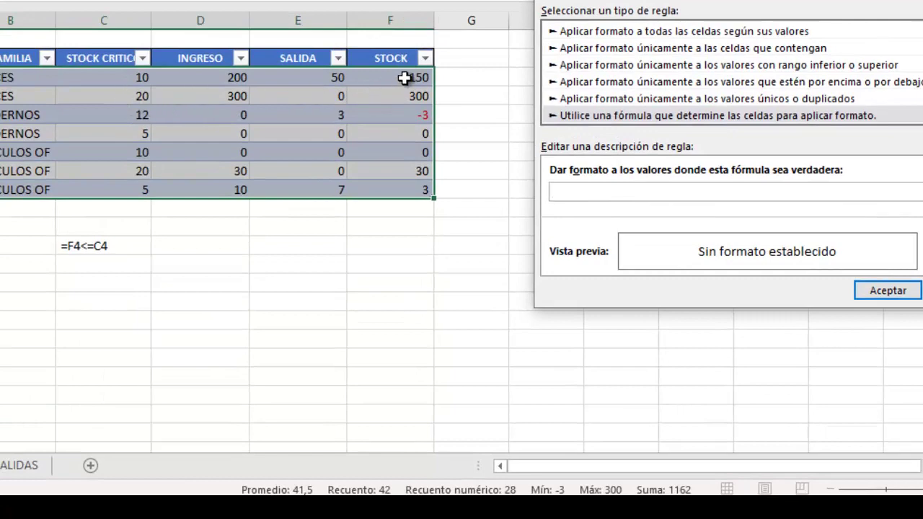
- Enter the rule formula =$F4<=$C4, locking only the columns of STOCK and STOCK CRITICO
left_click(404, 77)
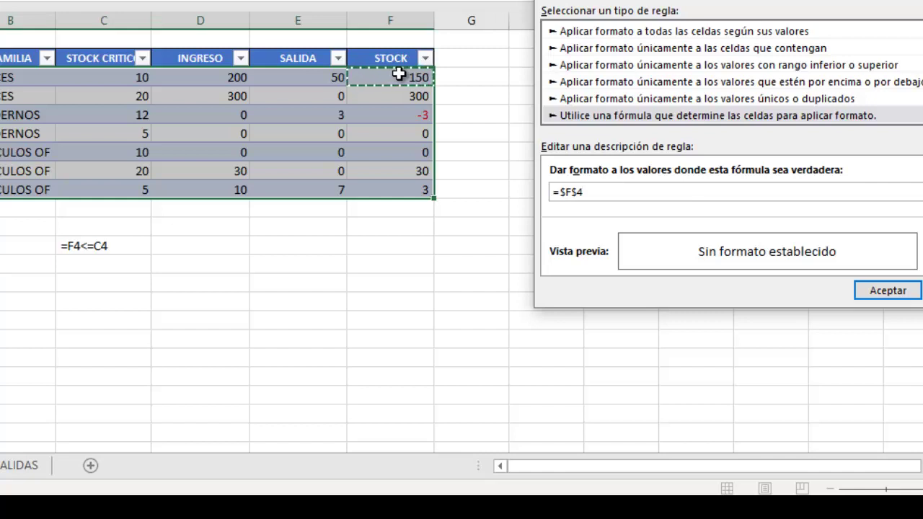
type("<=$C$4")
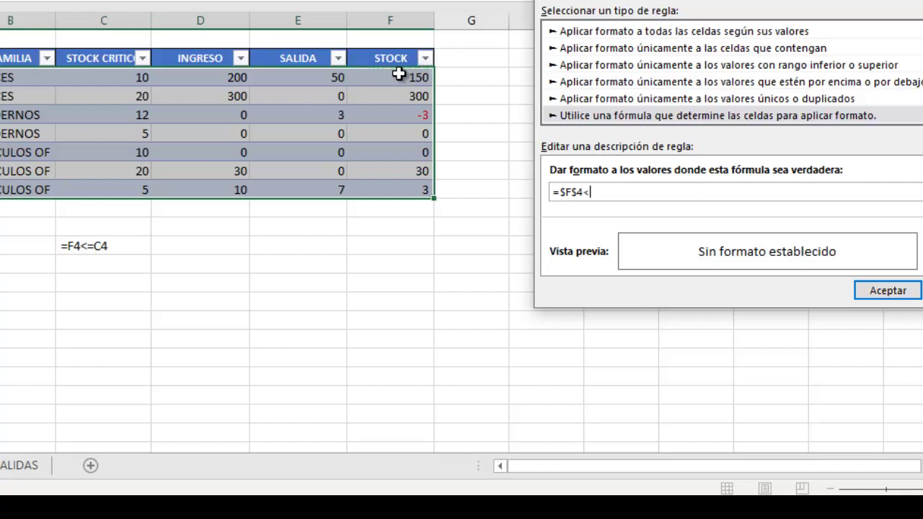
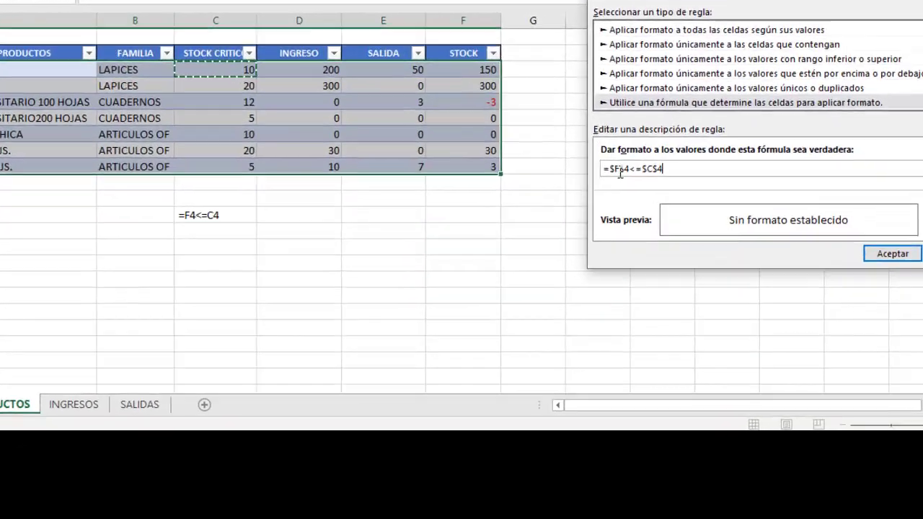
left_click(620, 172)
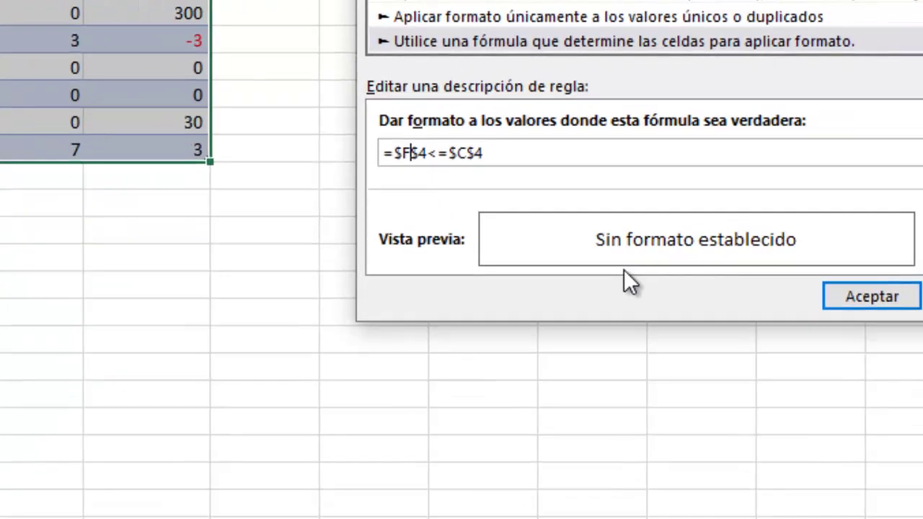
key("Delete")
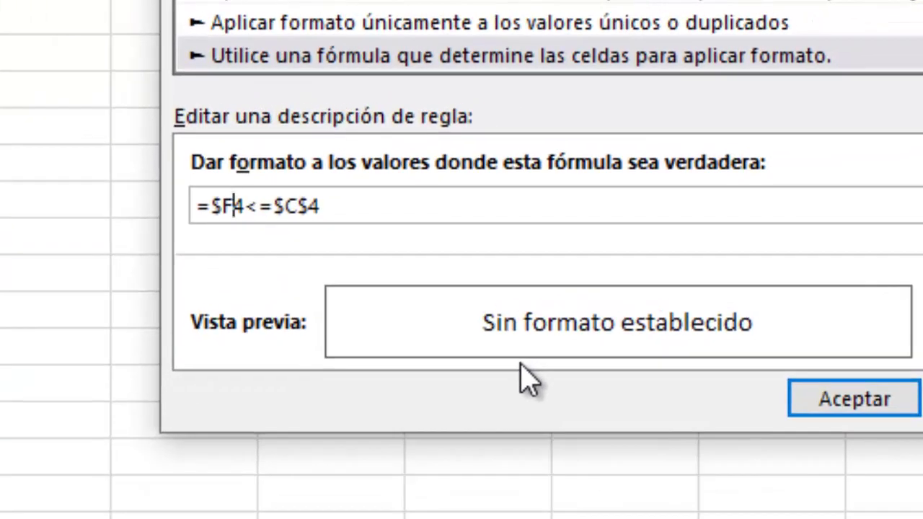
left_click(329, 206)
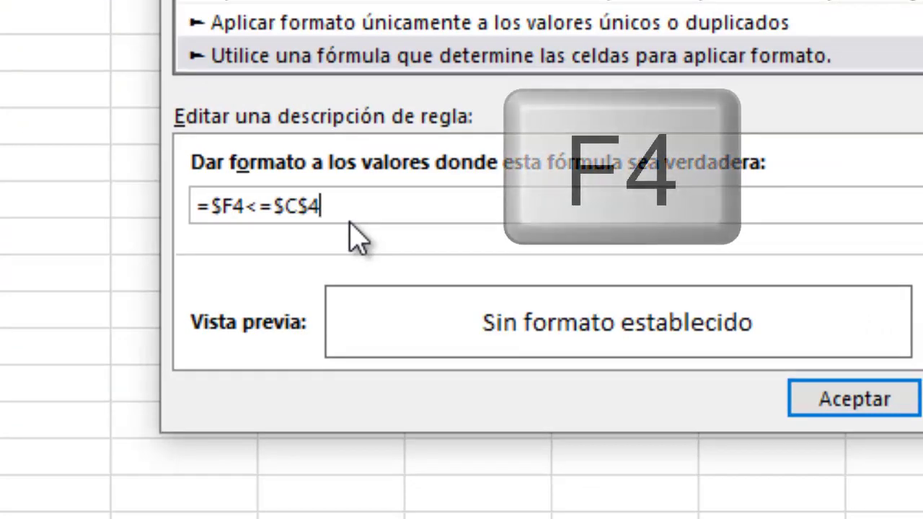
key("F4")
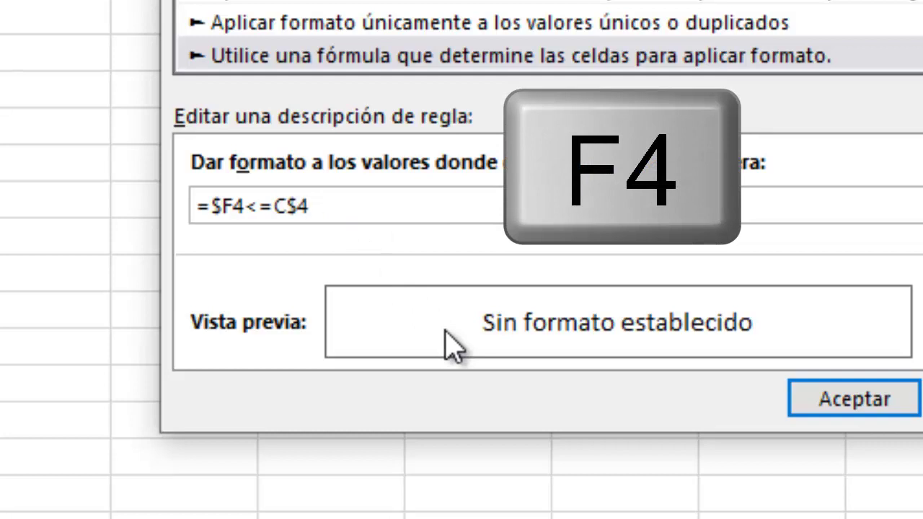
key("F4")
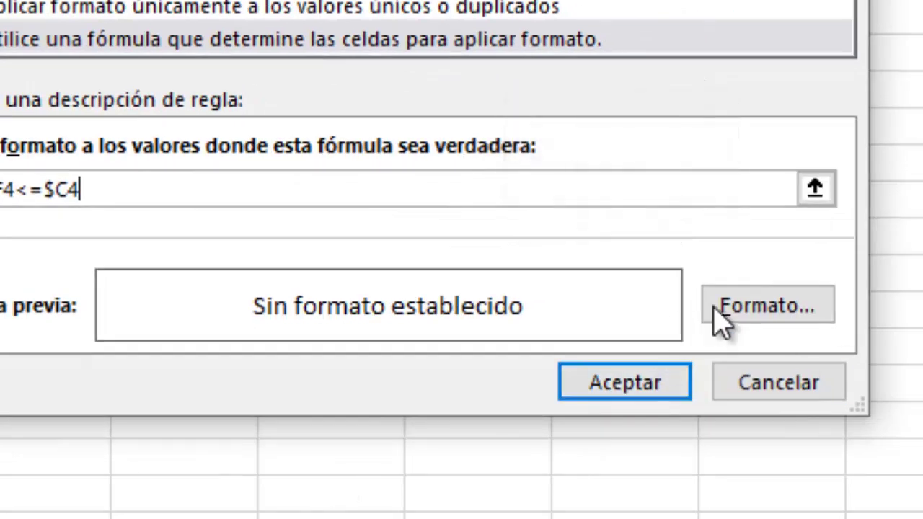
- Give the rule's format a red fill and bold white text
left_click(764, 310)
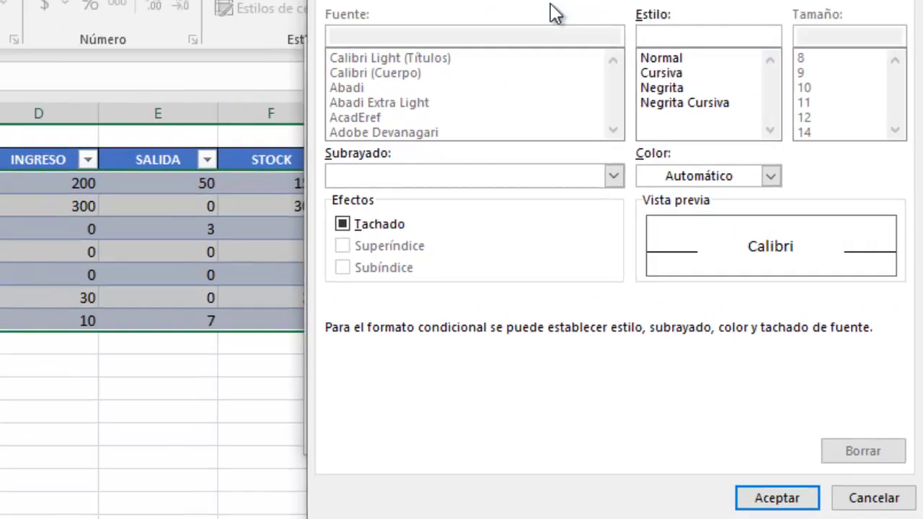
left_click(595, 65)
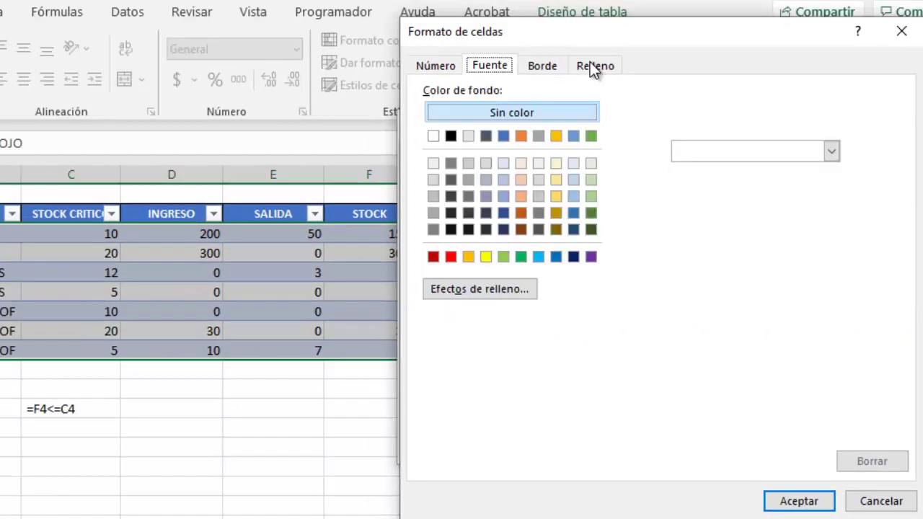
left_click(451, 257)
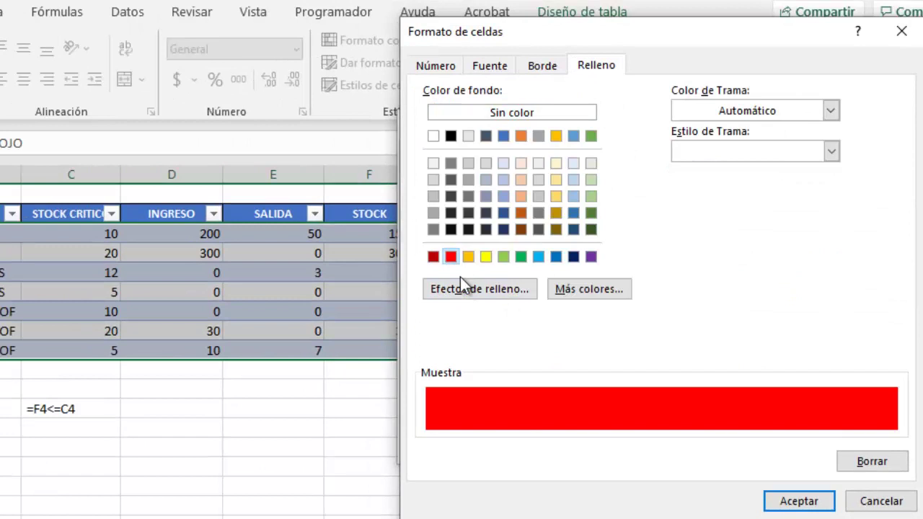
left_click(504, 69)
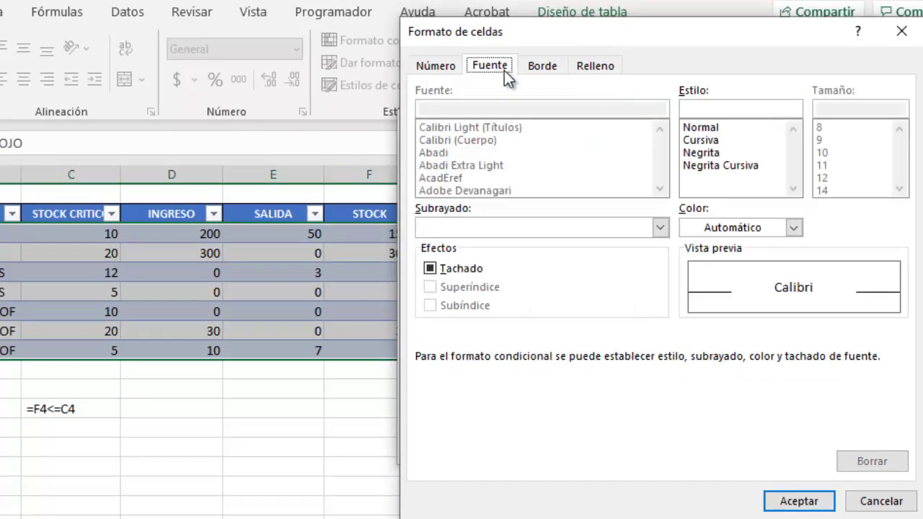
left_click(699, 154)
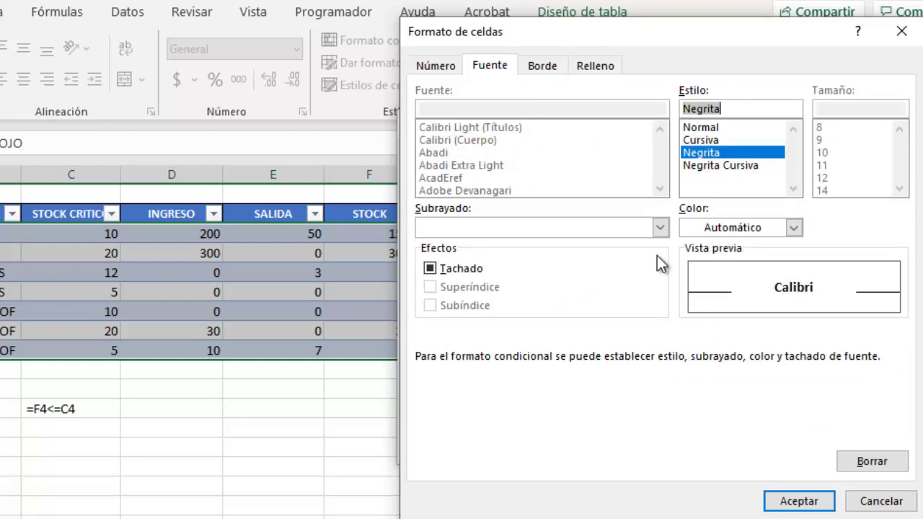
left_click(796, 228)
left_click(691, 309)
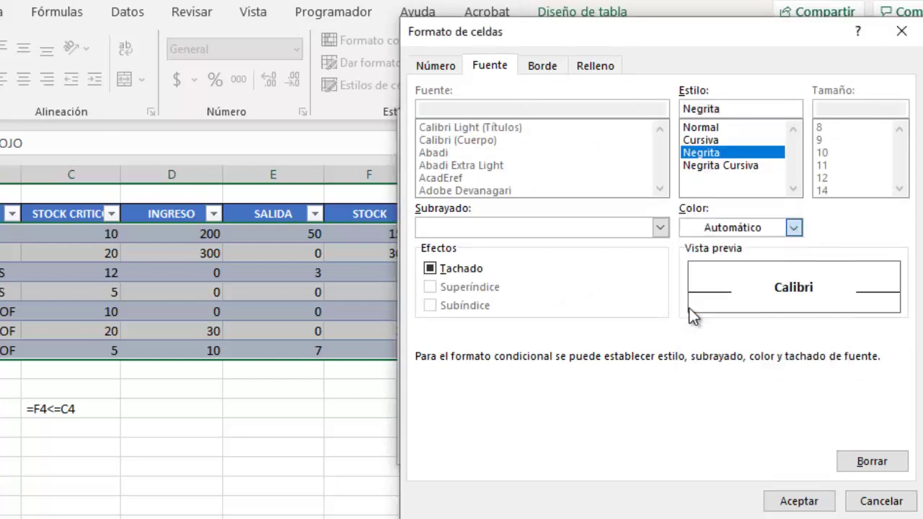
left_click(808, 502)
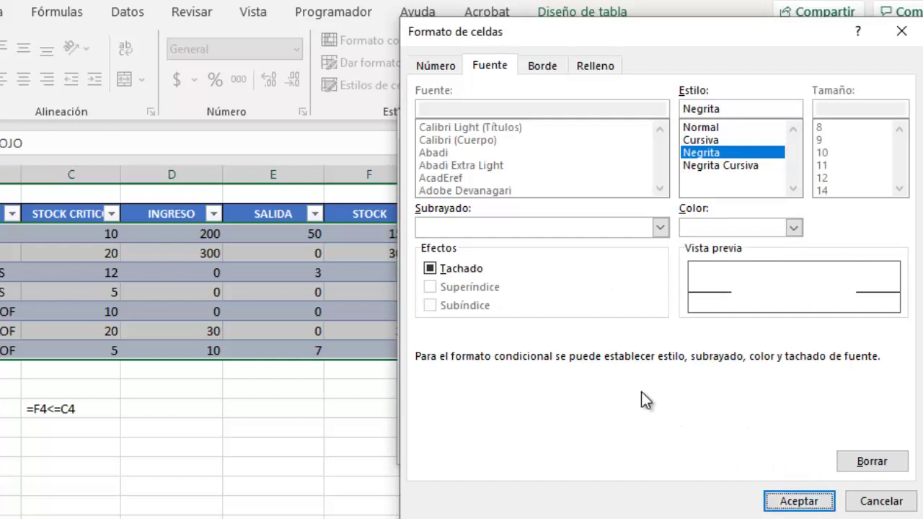
- Choose dark red as the border line colour and accept the rule's cell format
left_click(563, 67)
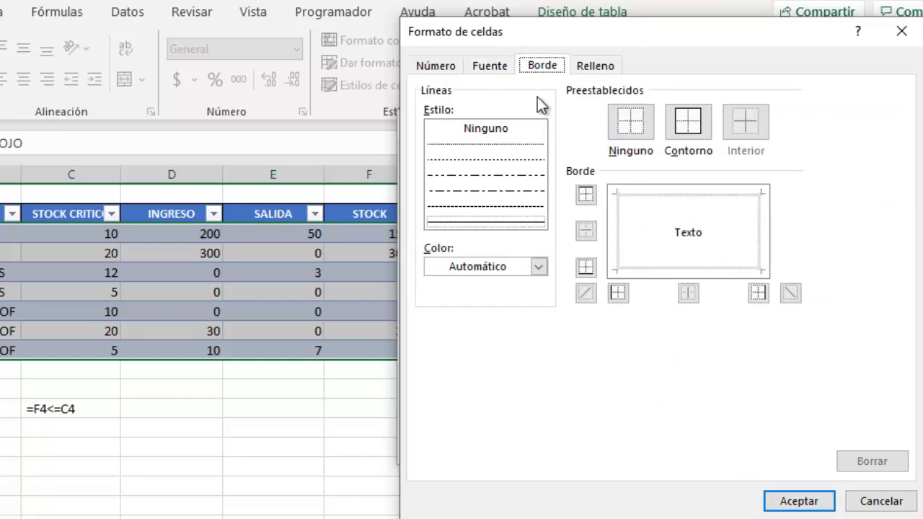
left_click(539, 267)
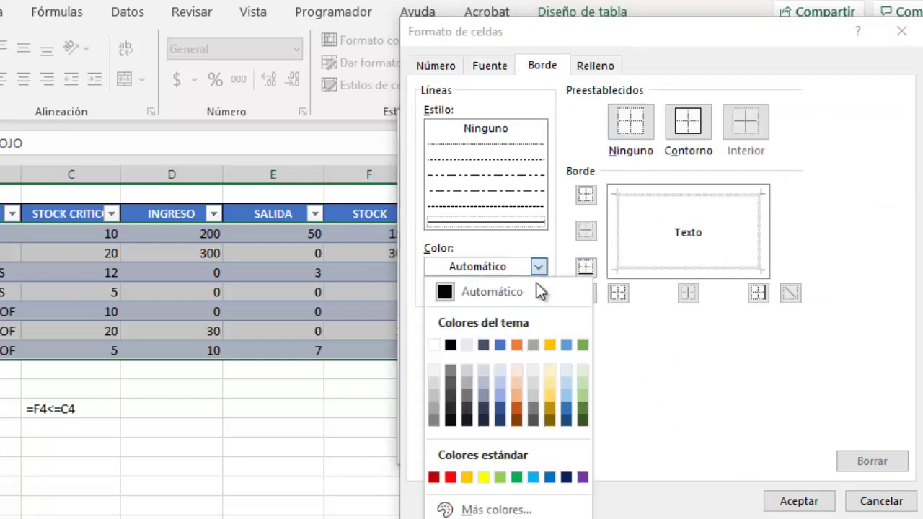
left_click(435, 478)
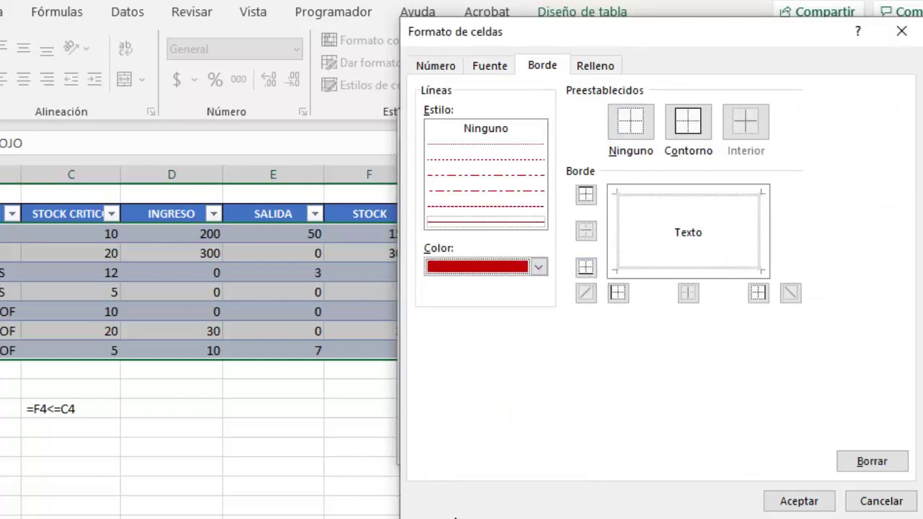
left_click(797, 503)
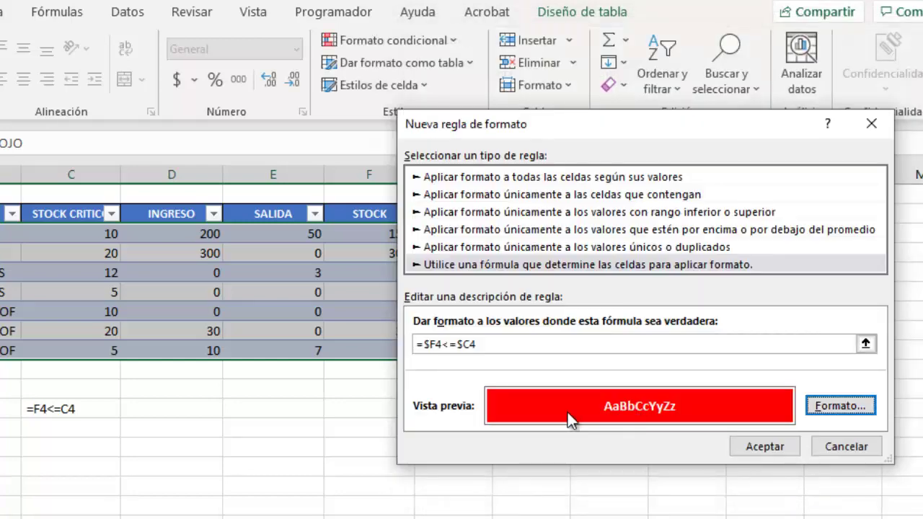
- Accept the new rule and apply it to the product rows =$A$4:$F$10 on the PRODUCTOS sheet
left_click(770, 449)
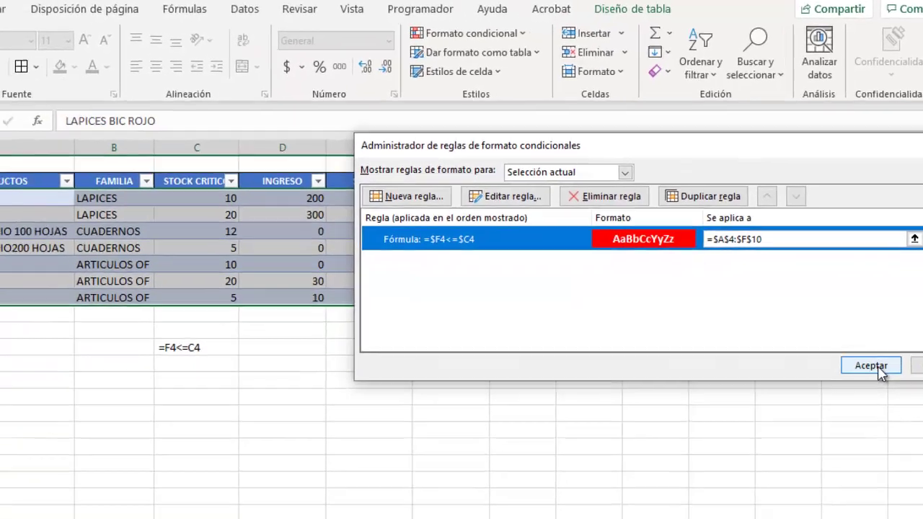
left_click(864, 431)
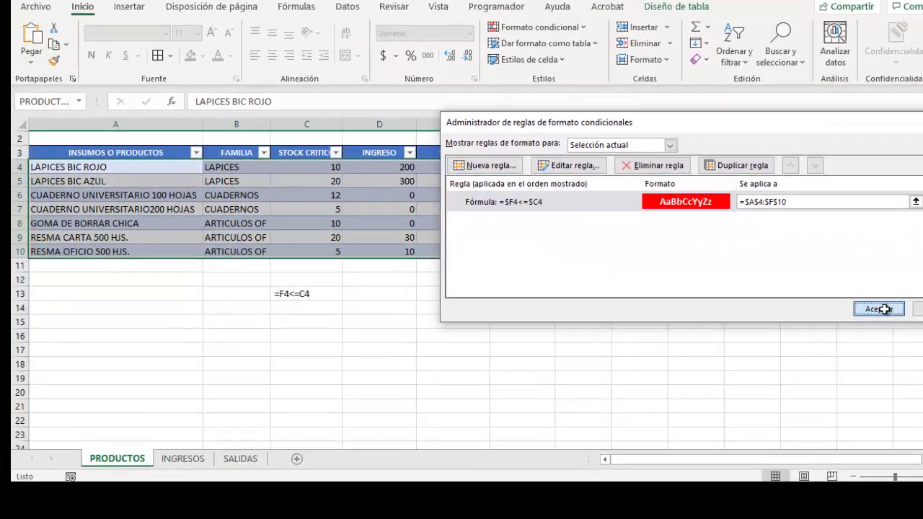
left_click(809, 322)
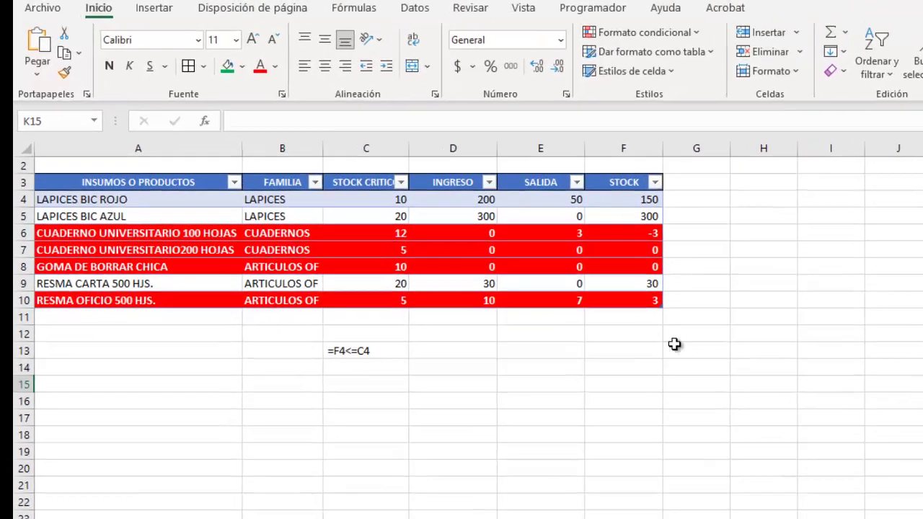
left_click(527, 307)
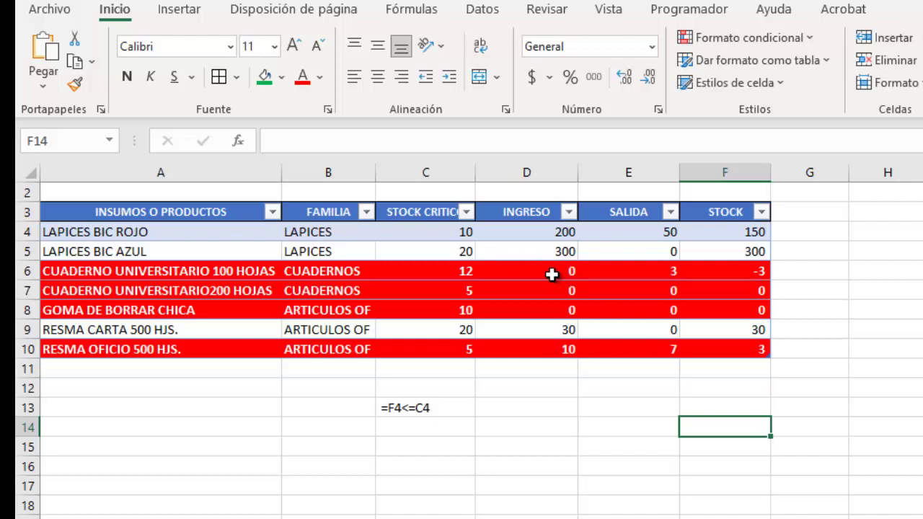
- Add an entry in row 8 of the INGRESOS sheet dated 25-10 for CUADERNO UNIVERSITARIO 100 HOJAS with a CANTIDAD of 20
key("ctrl+Page_Down")
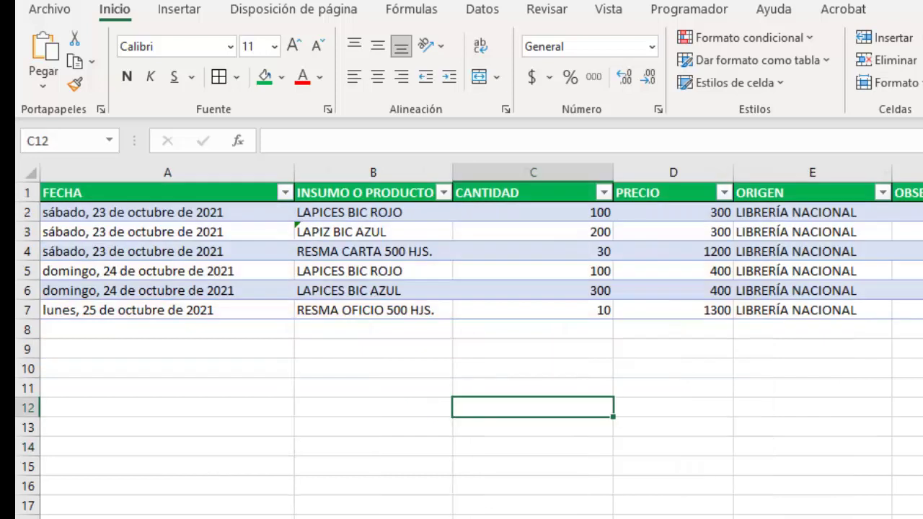
left_click(161, 329)
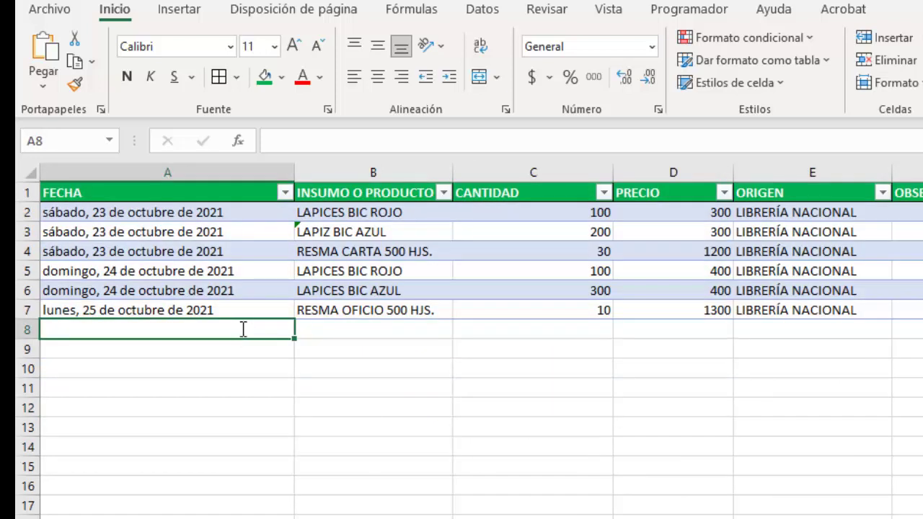
type("25")
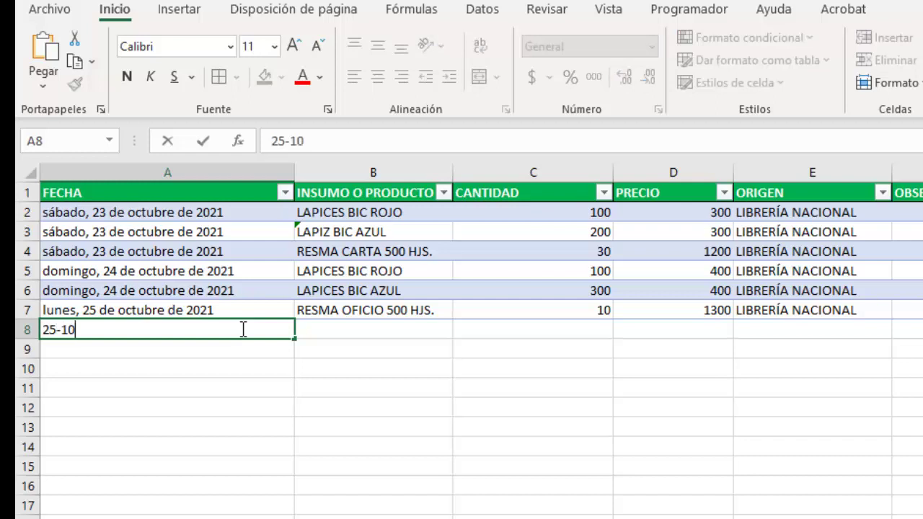
type("-10")
left_click(408, 332)
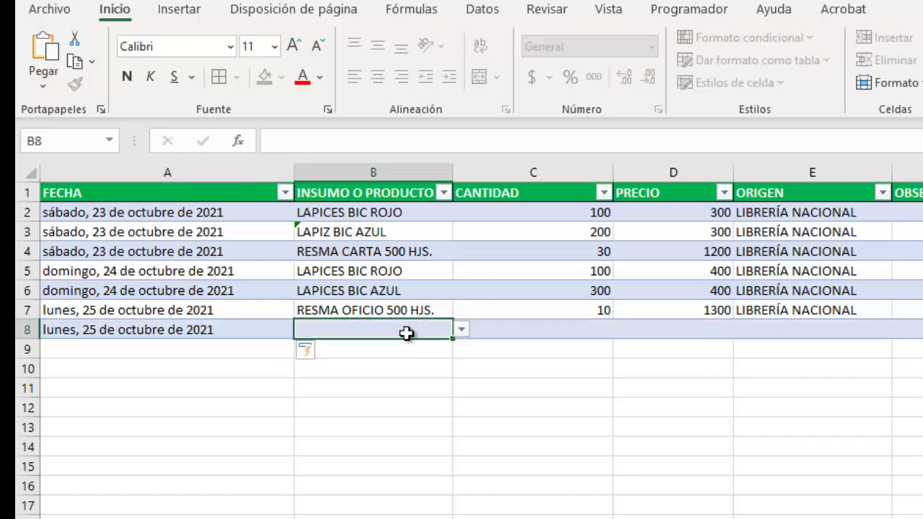
left_click(462, 329)
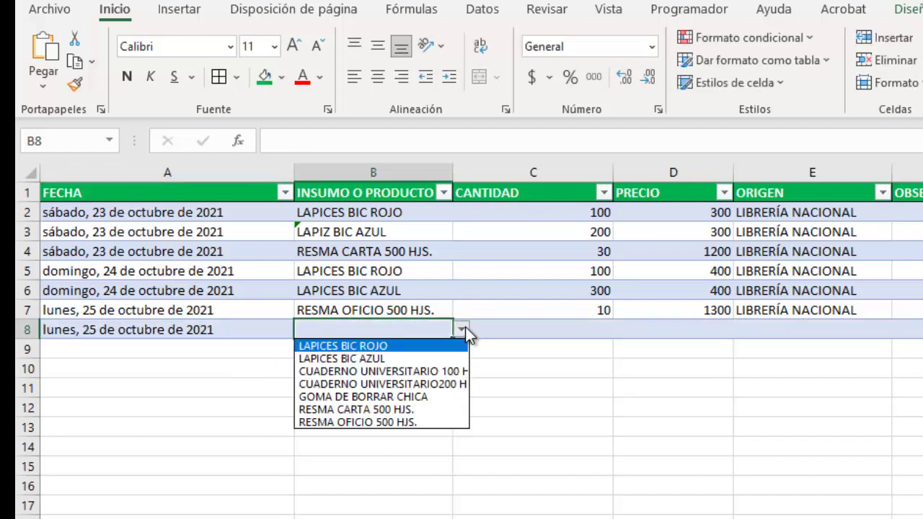
left_click(445, 372)
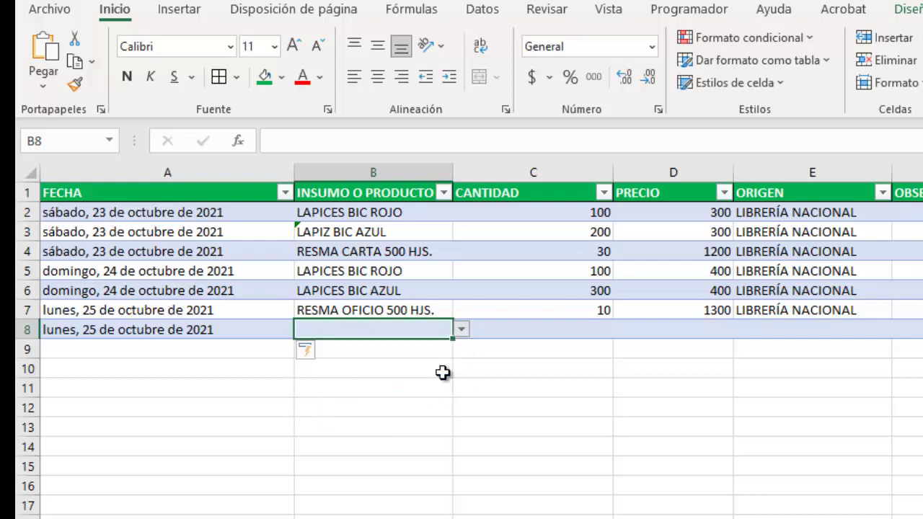
left_click(587, 328)
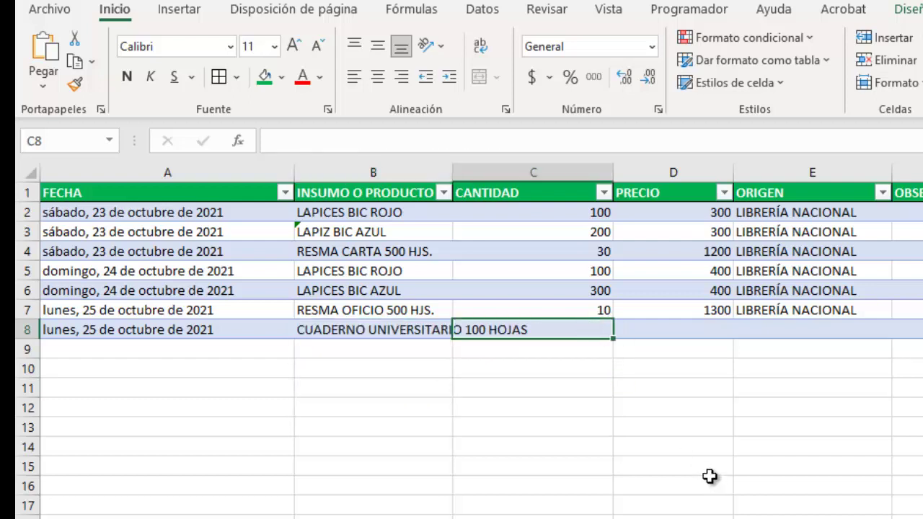
type("20")
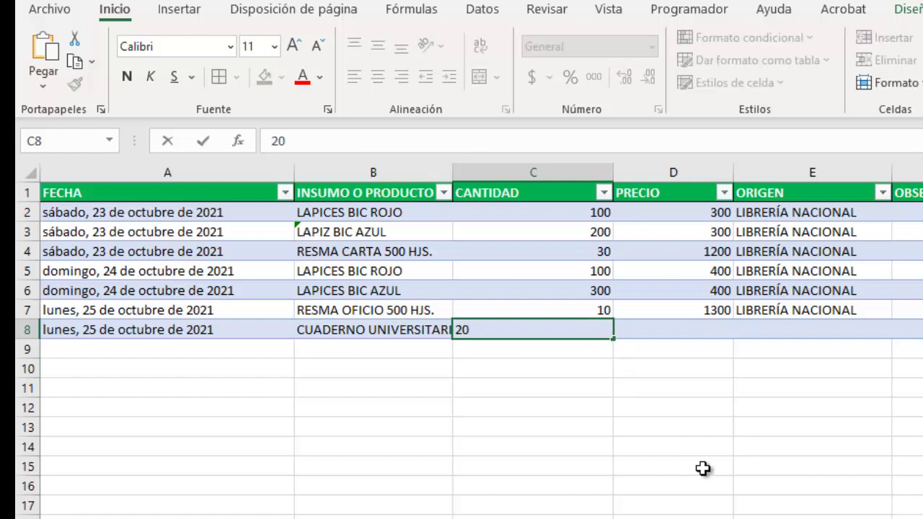
left_click(703, 468)
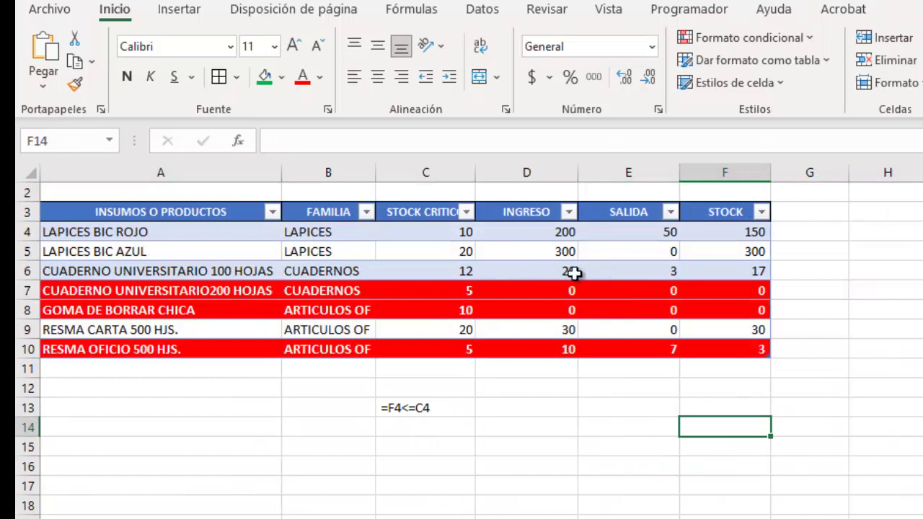
- Start row 9 of the INGRESOS sheet with the date 25-10 and fit the INSUMO O PRODUCTO column's width to its contents
left_click(111, 289)
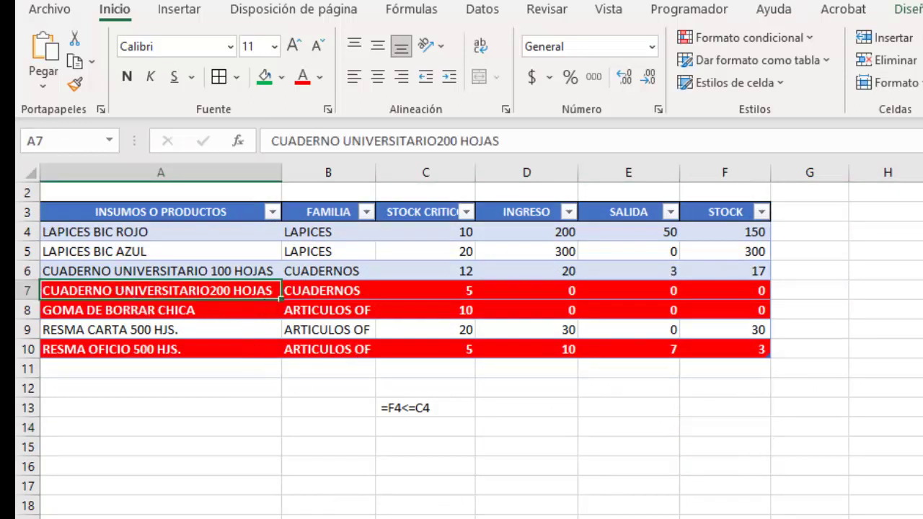
key("ctrl+Page_Down")
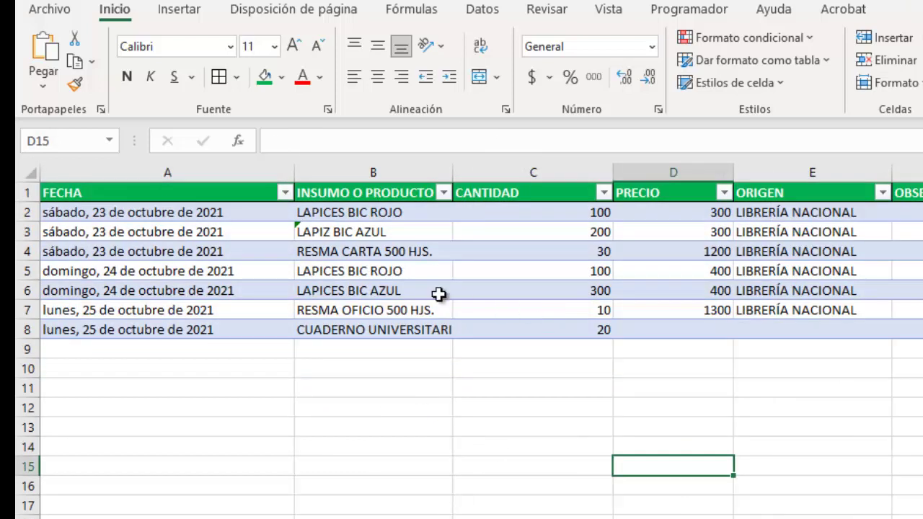
left_click(234, 346)
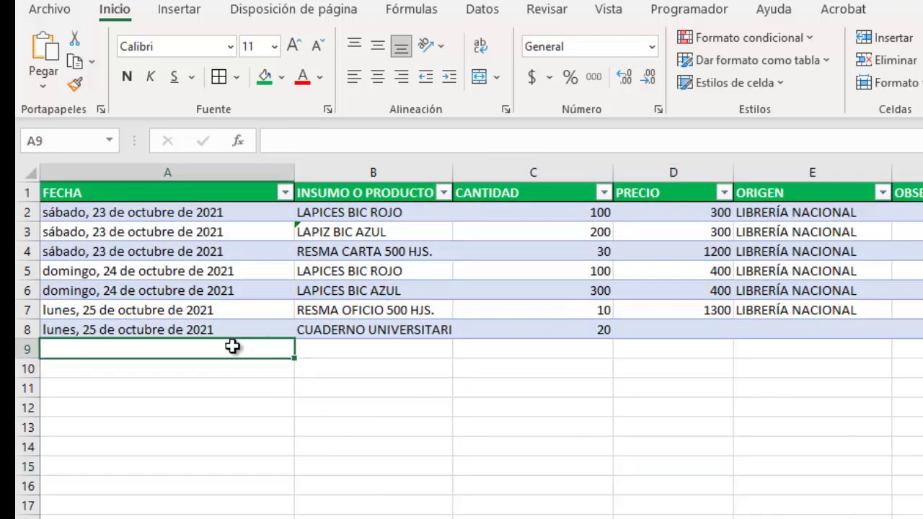
type("25")
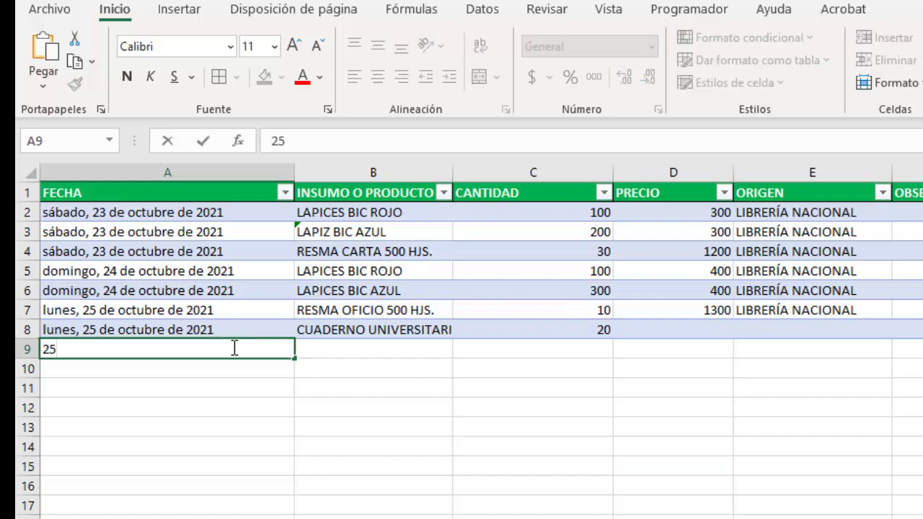
type("-10")
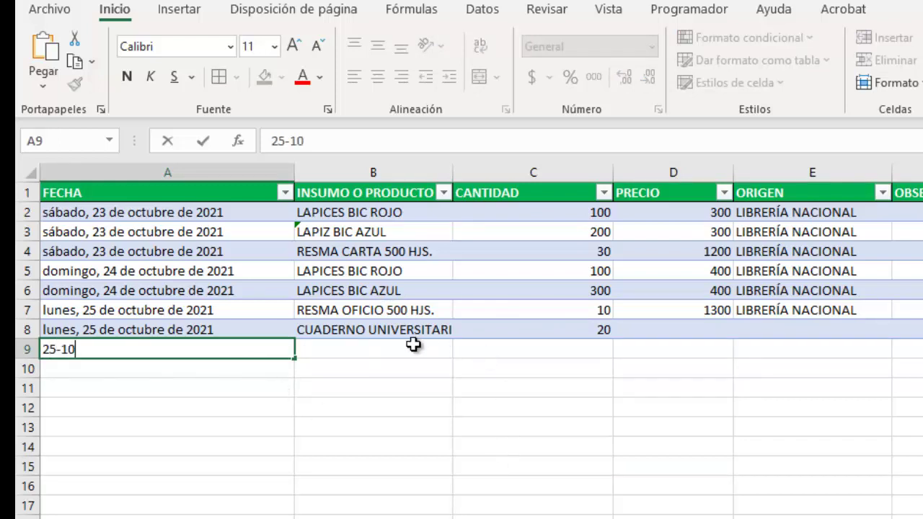
key("Tab")
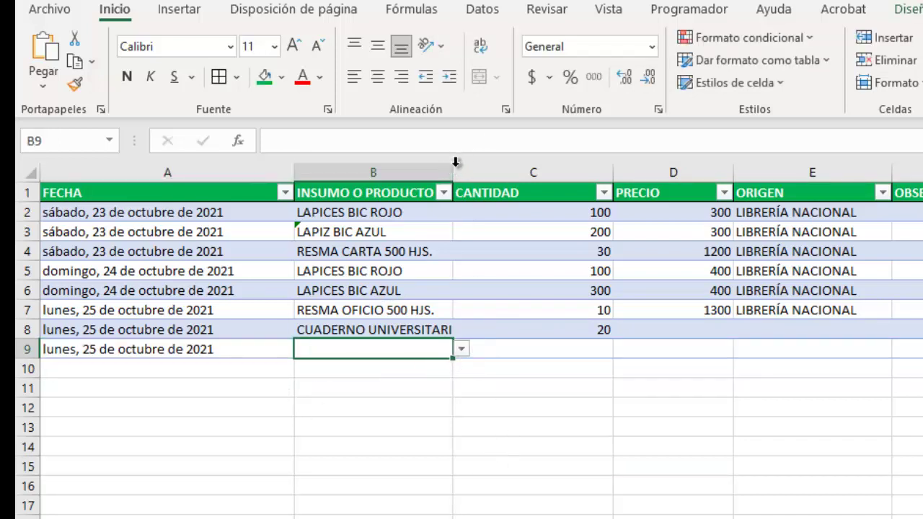
double_click(453, 170)
- Complete row 9 of INGRESOS with the product CUADERNO UNIVERSITARIO200 HOJAS and a CANTIDAD of 20, and return to the PRODUCTOS sheet
left_click(544, 348)
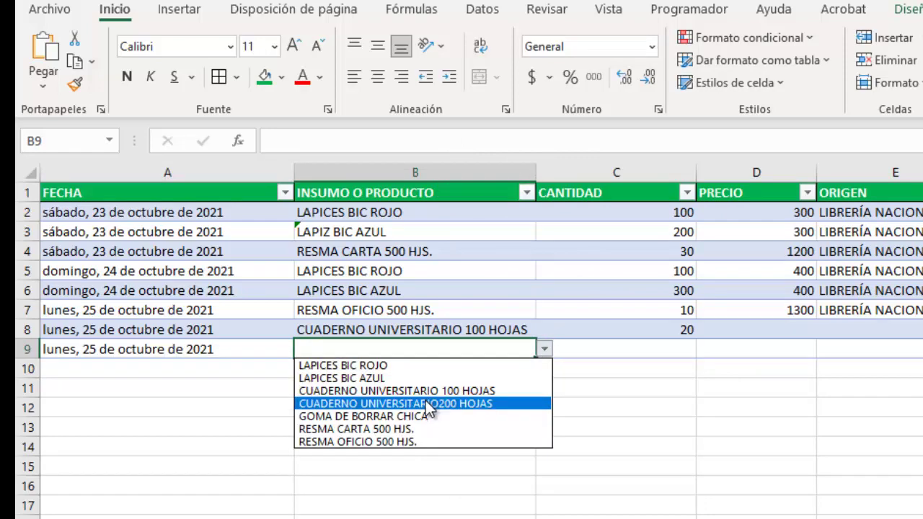
left_click(472, 403)
left_click(662, 346)
type("2")
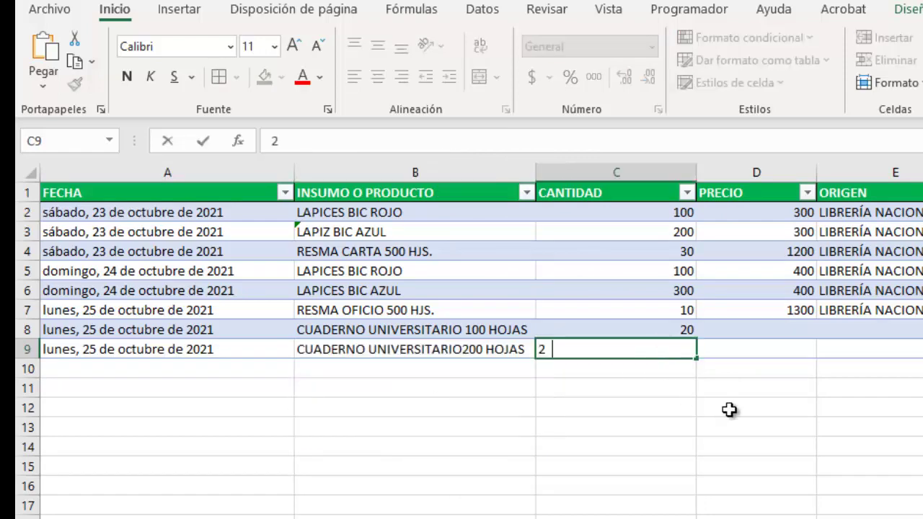
type("0")
left_click(754, 466)
left_click(255, 516)
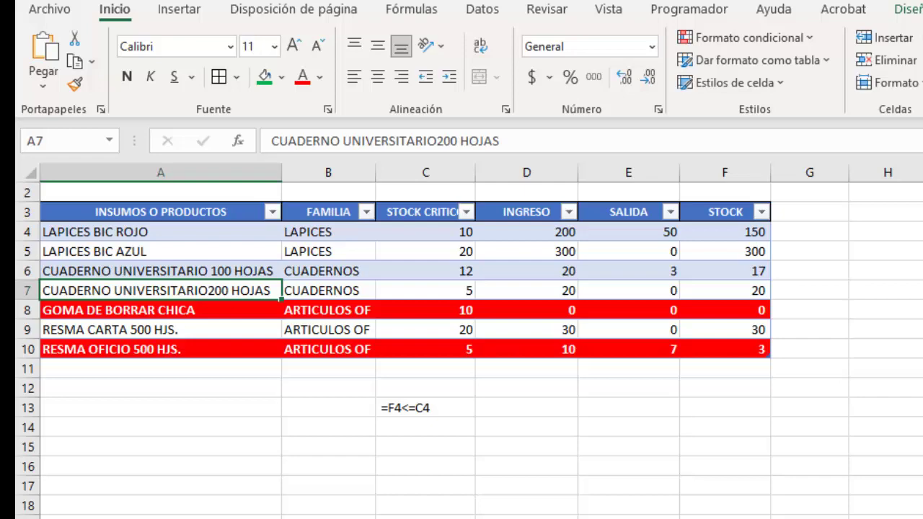
- Extend the date in cell A9 of the INGRESOS sheet as a daily series through rows 10 and 11
left_click(382, 517)
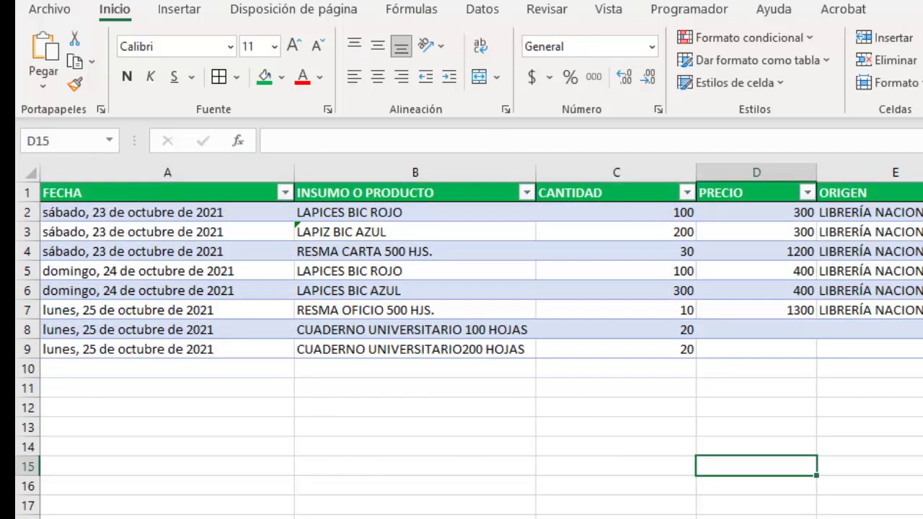
left_click(173, 367)
left_click(313, 509)
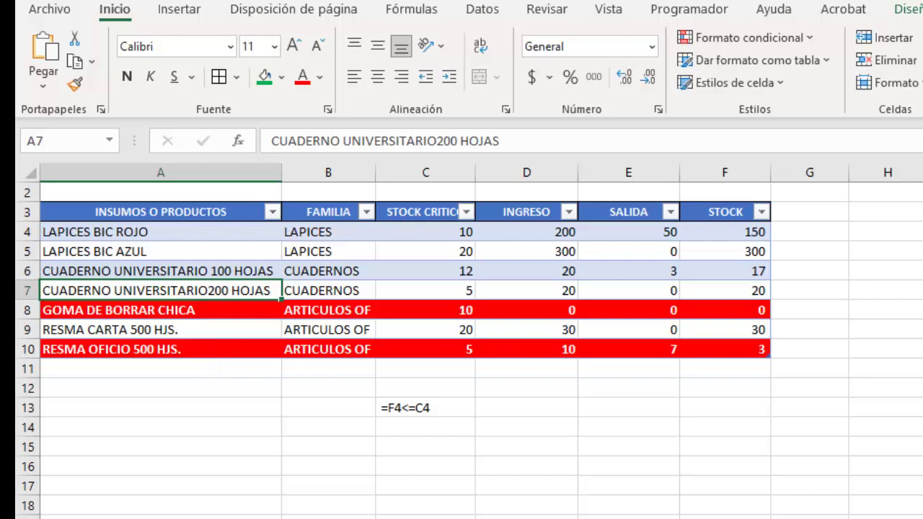
left_click(324, 515)
left_click(358, 367)
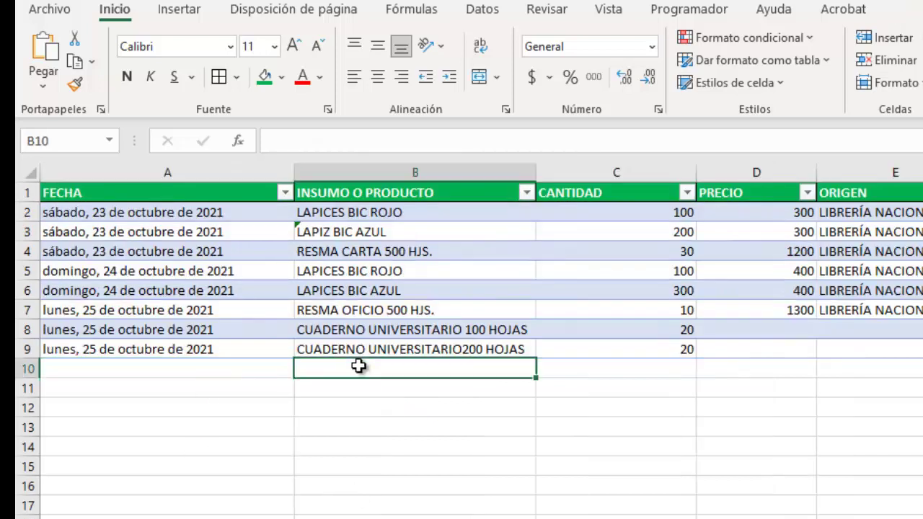
left_click(163, 365)
left_click(161, 351)
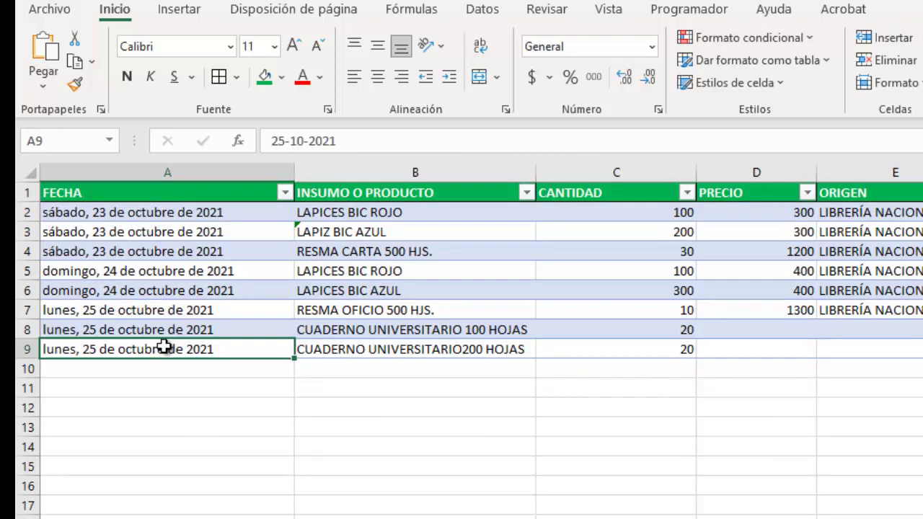
left_click_drag(295, 356, 296, 392)
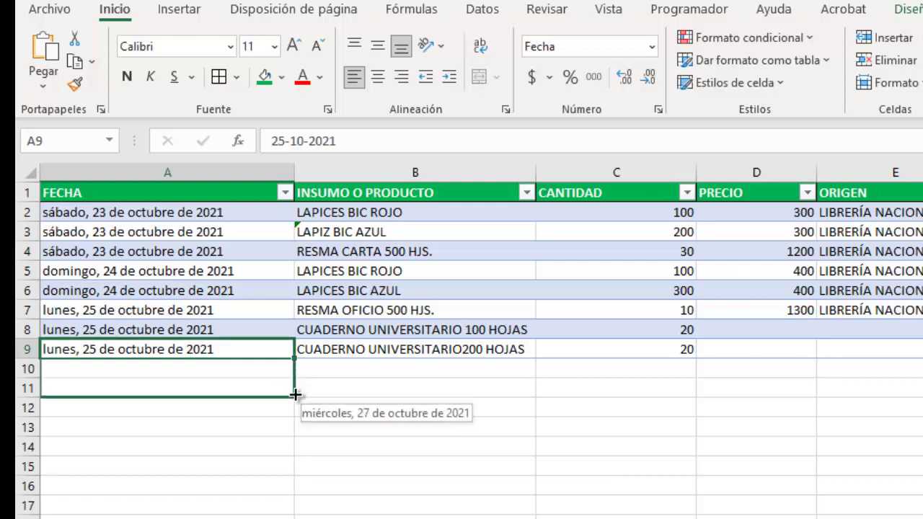
- Choose GOMA DE BORRAR CHICA as the product in row 10 and RESMA OFICIO 500 HJS. in row 11
left_click(346, 369)
left_click(544, 369)
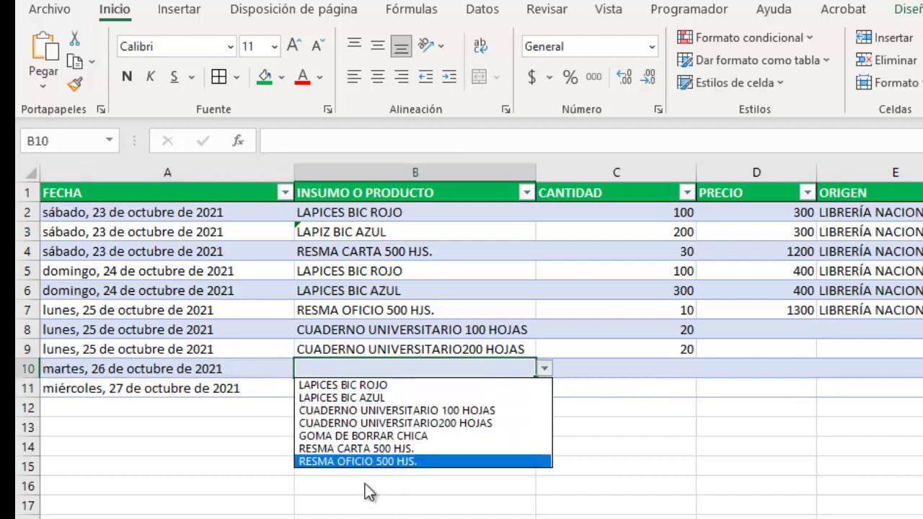
left_click(355, 435)
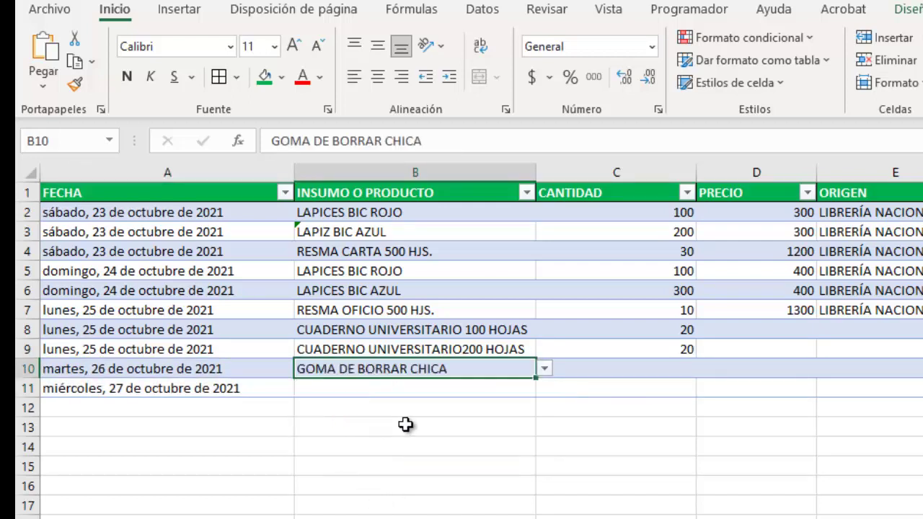
left_click(505, 392)
left_click(544, 389)
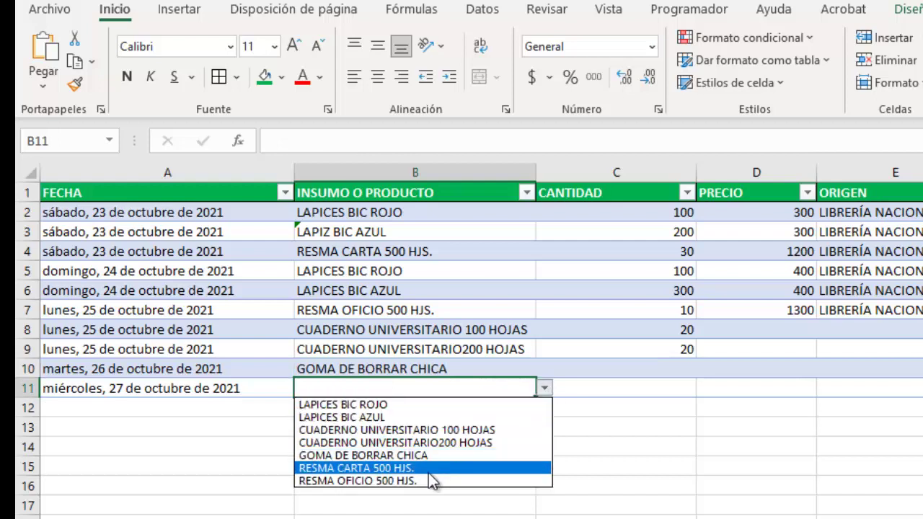
left_click(402, 481)
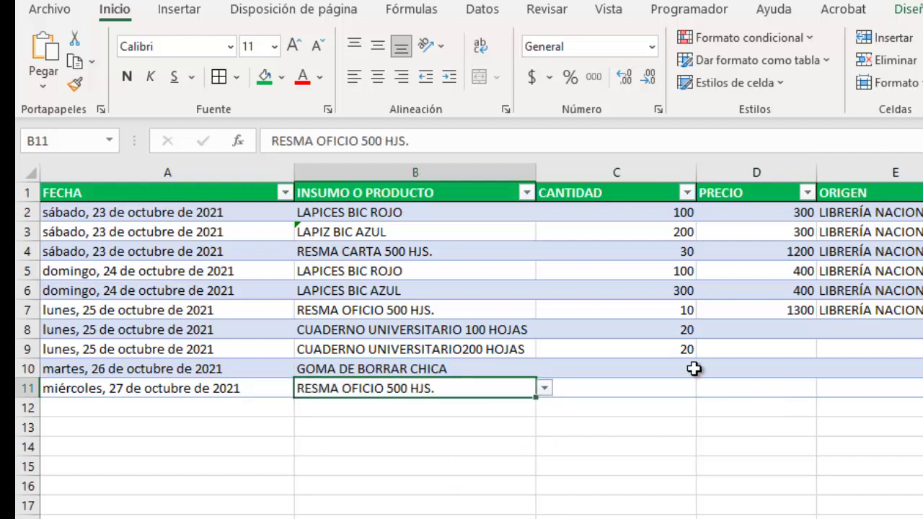
- Enter a CANTIDAD of 20 in rows 10 and 11, and slightly widen the FAMILIA column on the PRODUCTOS sheet
left_click(670, 370)
type("20")
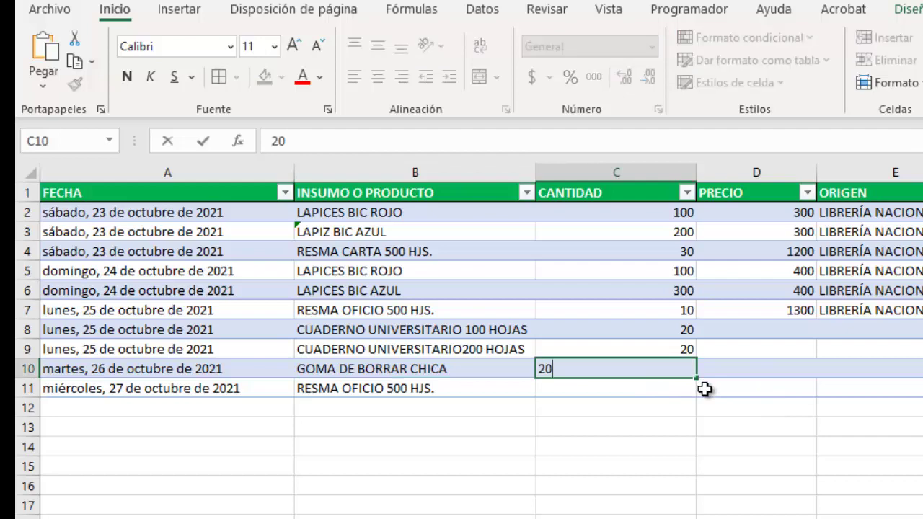
key("Return")
type("20")
key("Return")
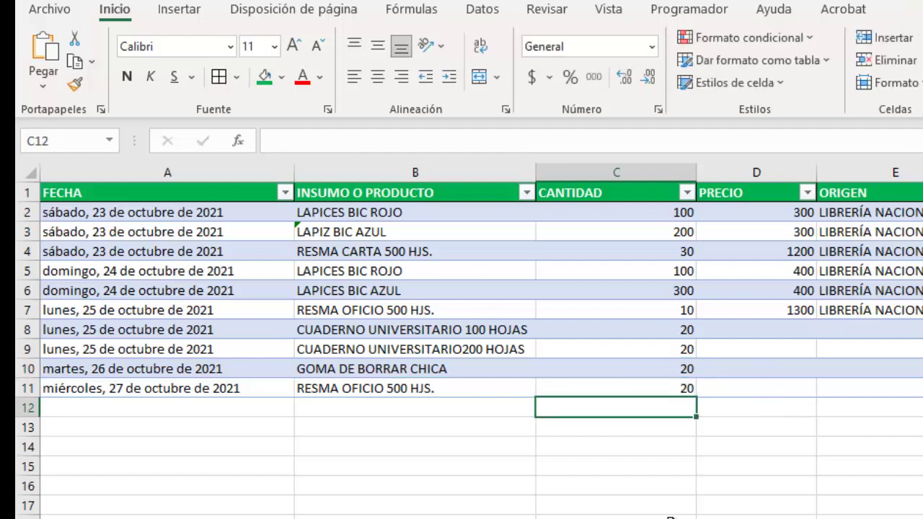
key("ctrl+Page_Up")
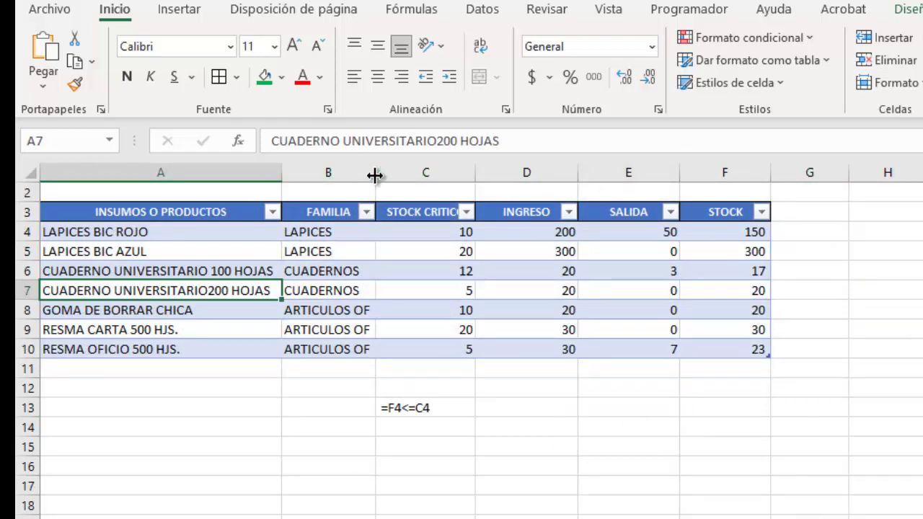
left_click_drag(375, 172, 383, 173)
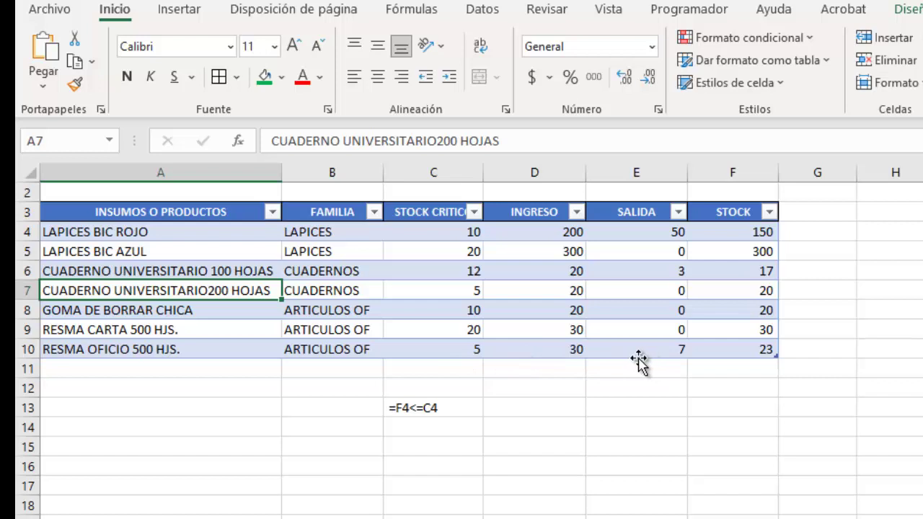
- Add an entry in row 6 of the SALIDAS sheet dated 27 de octubre de 2021 for RESMA OFICIO 500 HJS. with a CANTIDAD of 18
left_click(238, 517)
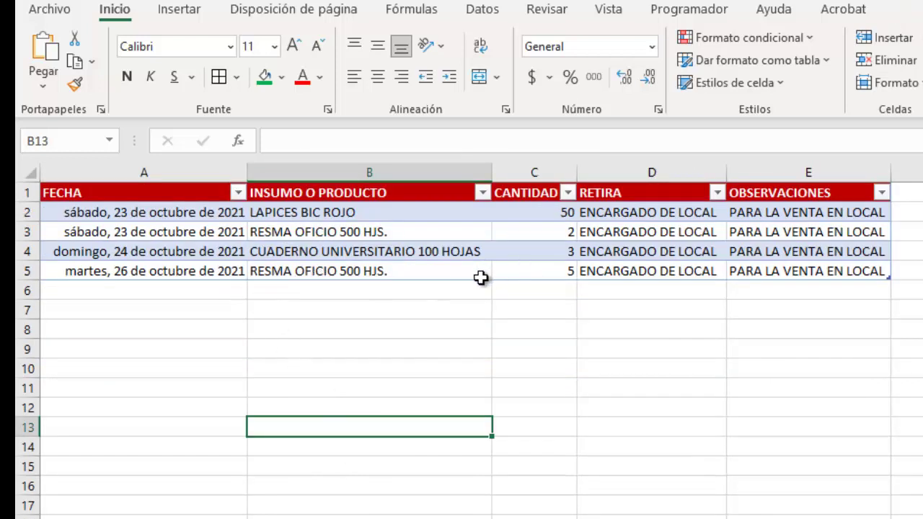
left_click(171, 271)
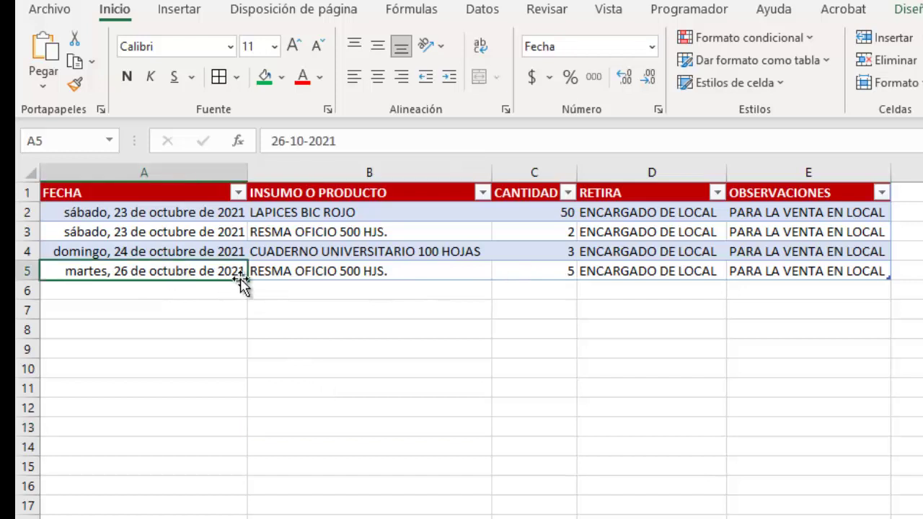
left_click_drag(247, 292, 247, 298)
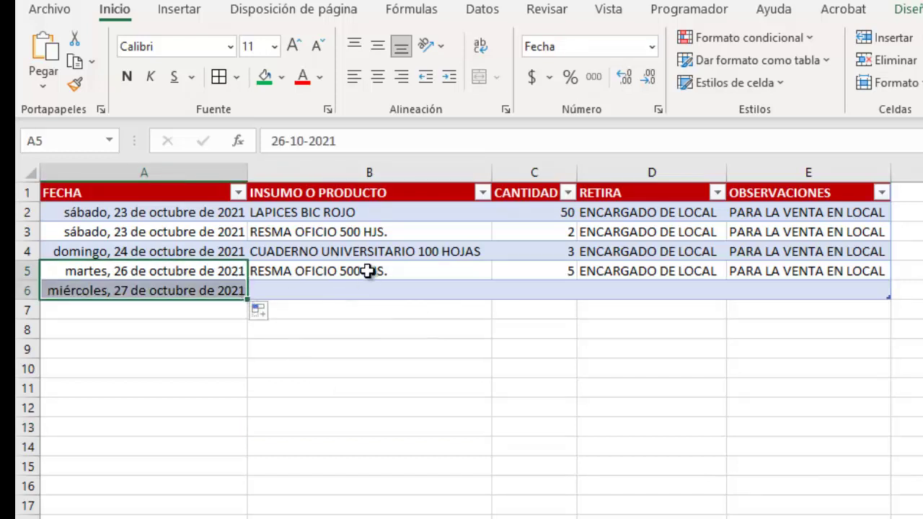
left_click(404, 277)
left_click(473, 291)
left_click(500, 290)
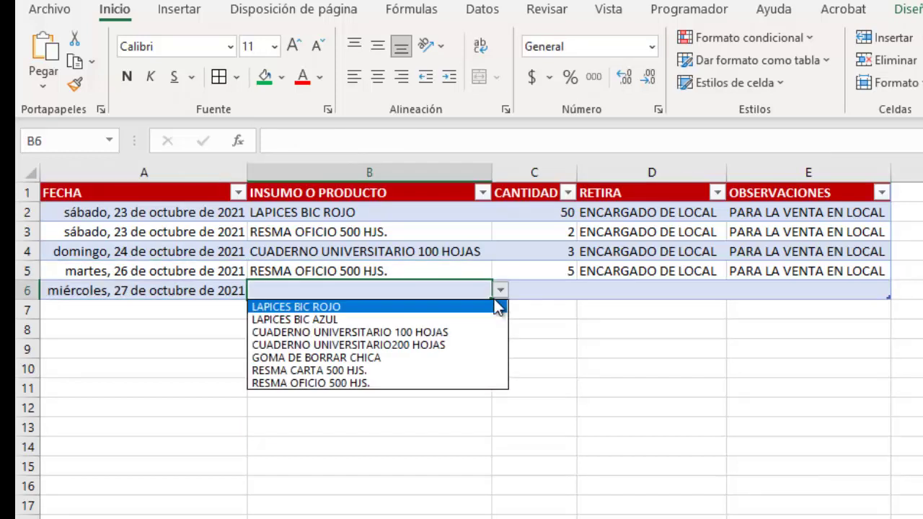
left_click(366, 384)
left_click(530, 286)
type("1")
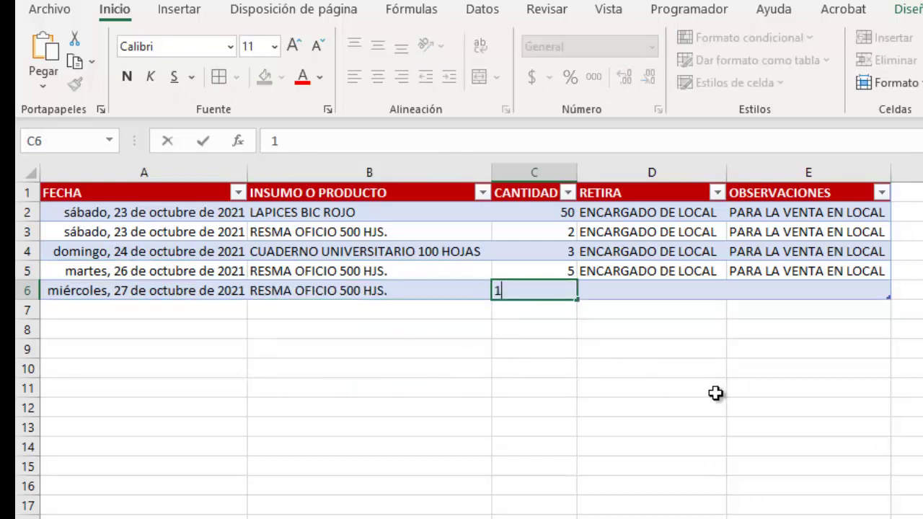
type("8")
left_click(743, 446)
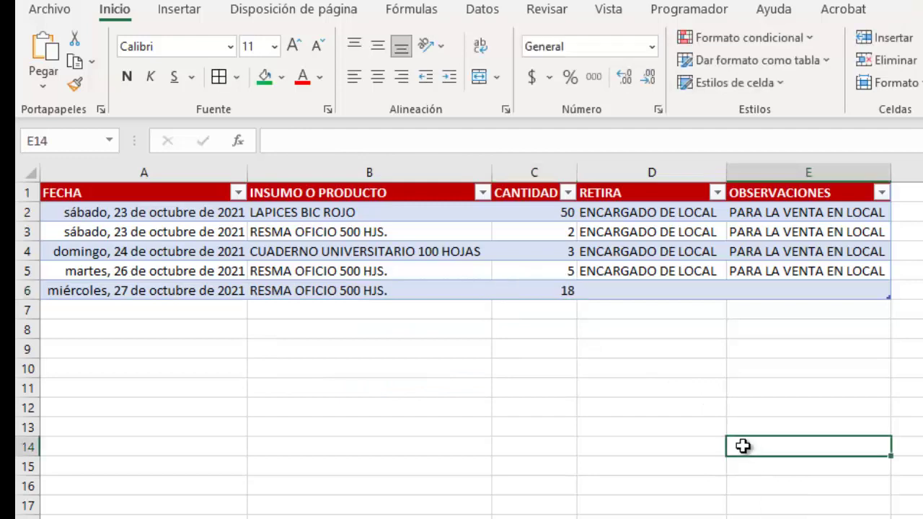
- Return to the PRODUCTOS sheet and hide its gridlines
left_click(310, 518)
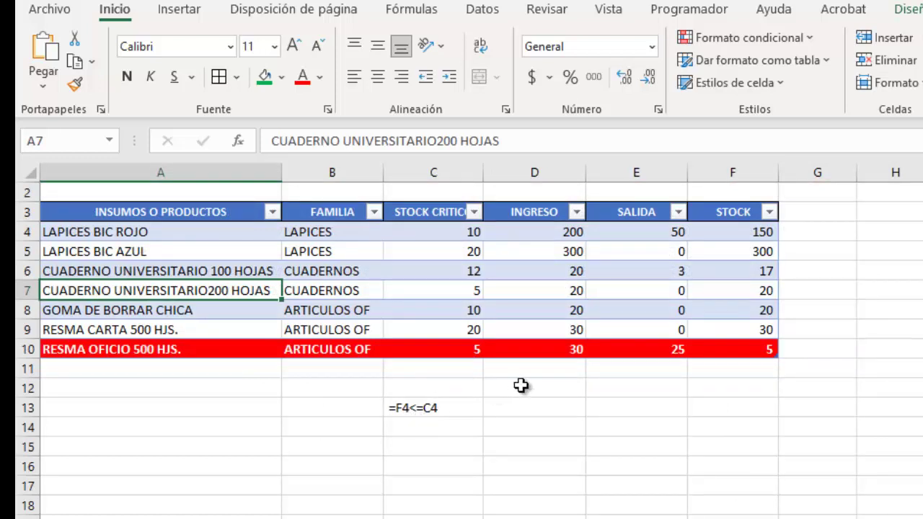
left_click(569, 433)
scroll(593, 515, "up", 1)
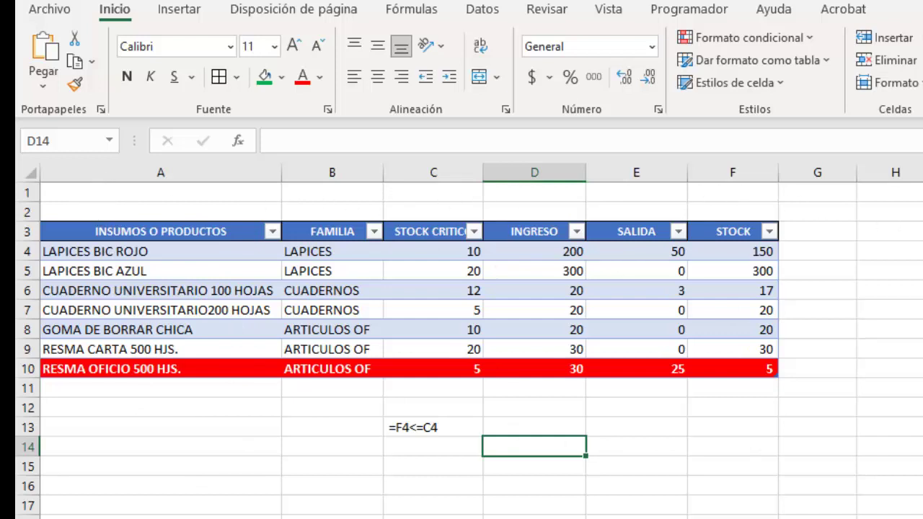
left_click(356, 466)
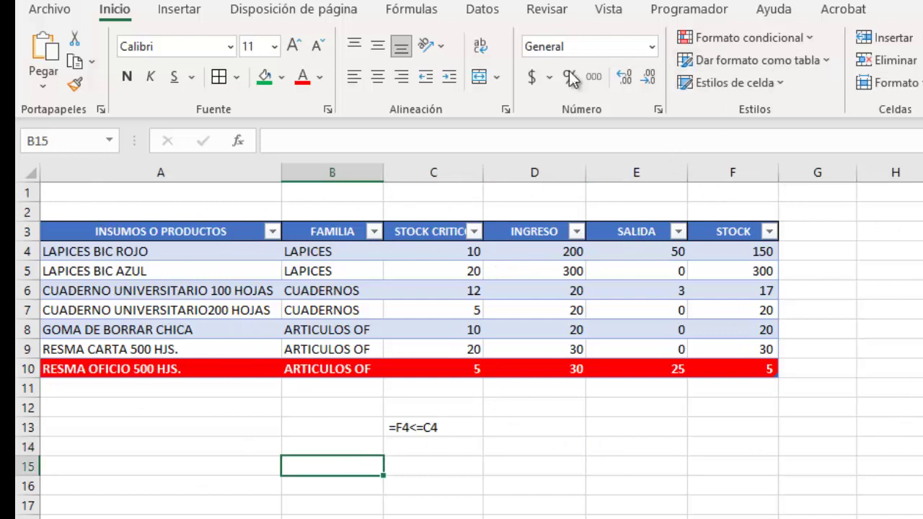
left_click(607, 10)
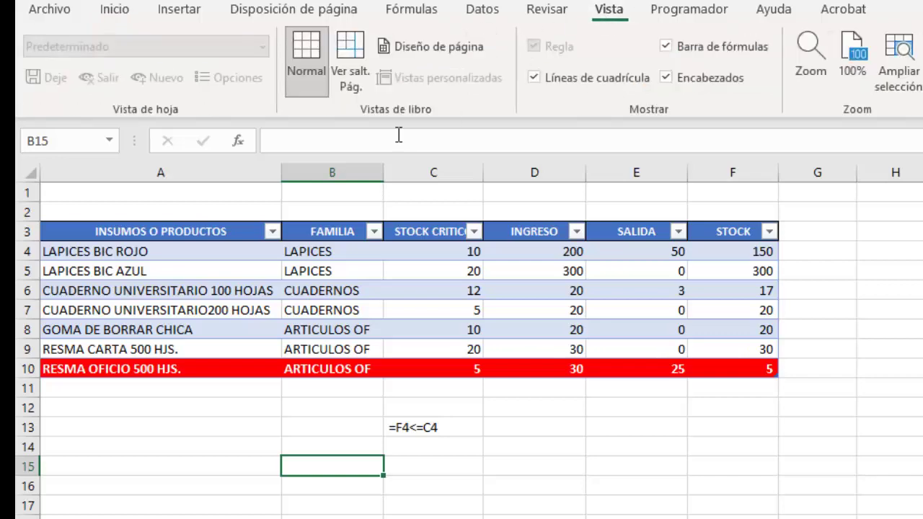
left_click(534, 77)
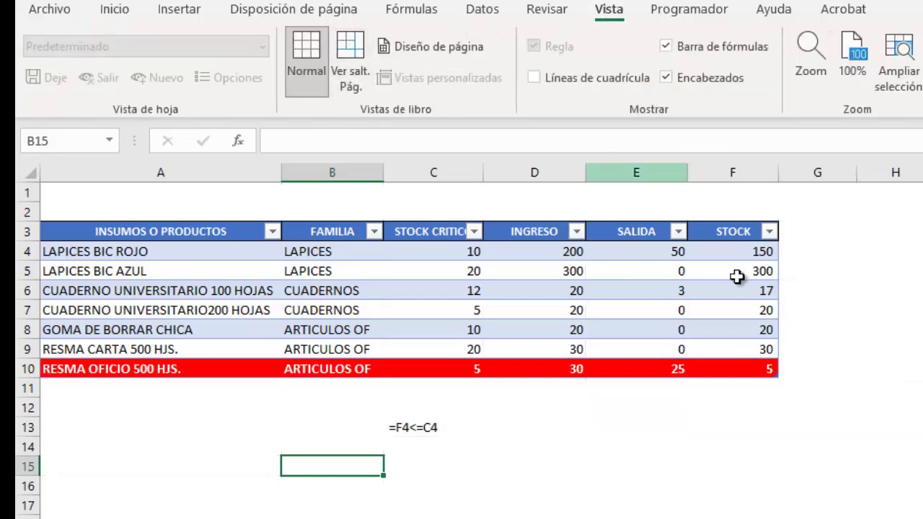
left_click(922, 428)
- Hide the gridlines on the INGRESOS sheet
left_click(216, 517)
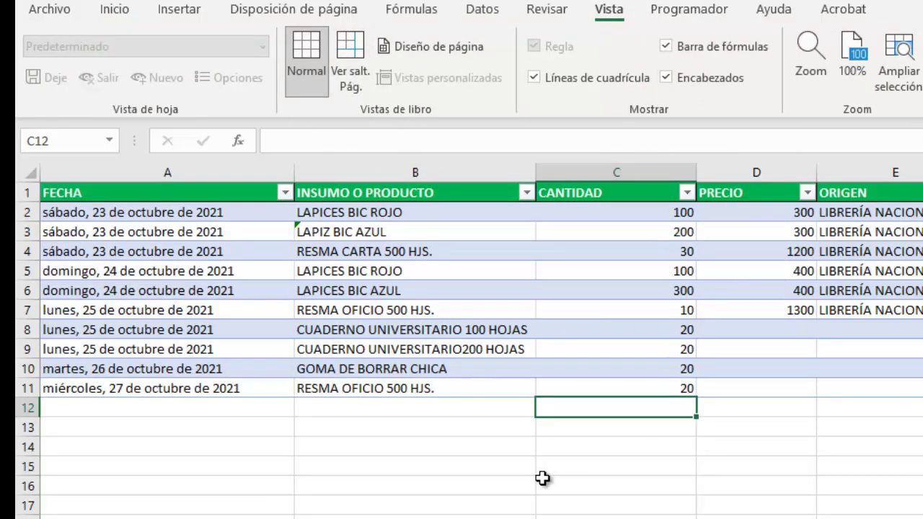
left_click(514, 434)
left_click(534, 78)
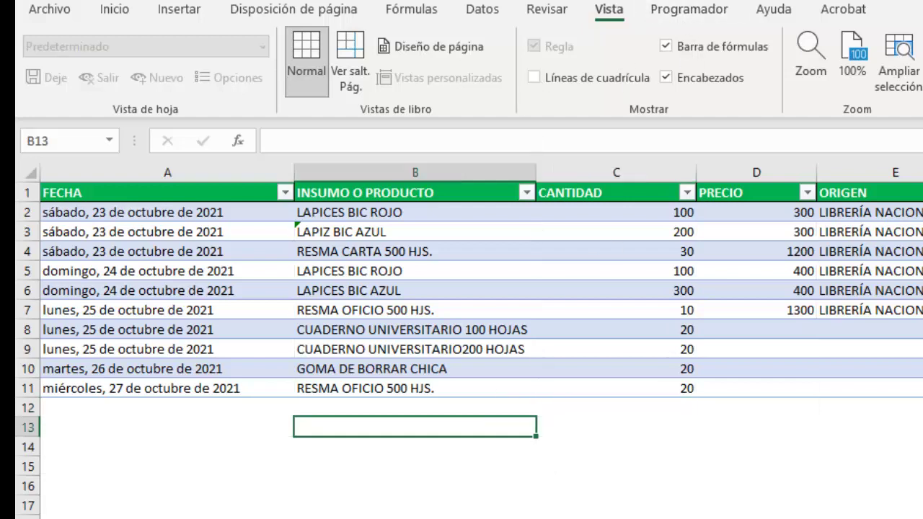
- Hide the gridlines on the SALIDAS sheet and select an empty cell below its table
left_click(217, 518)
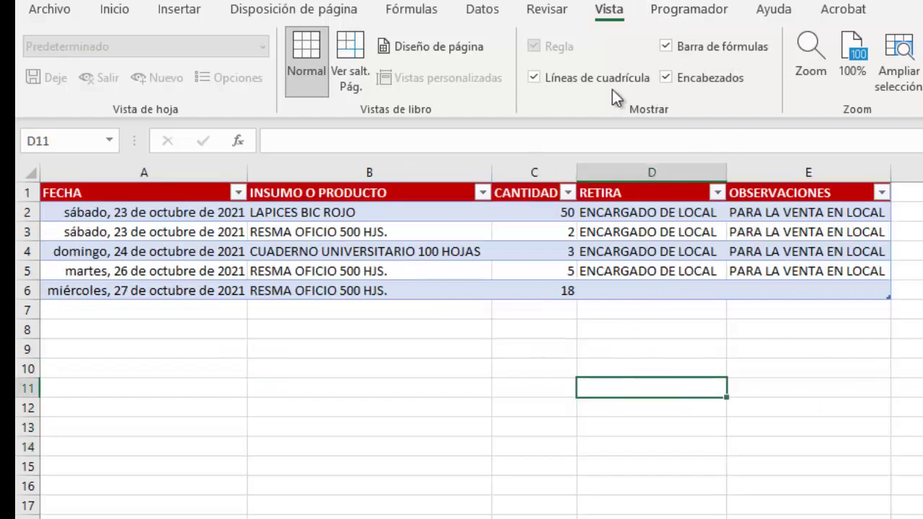
left_click(534, 77)
left_click(432, 417)
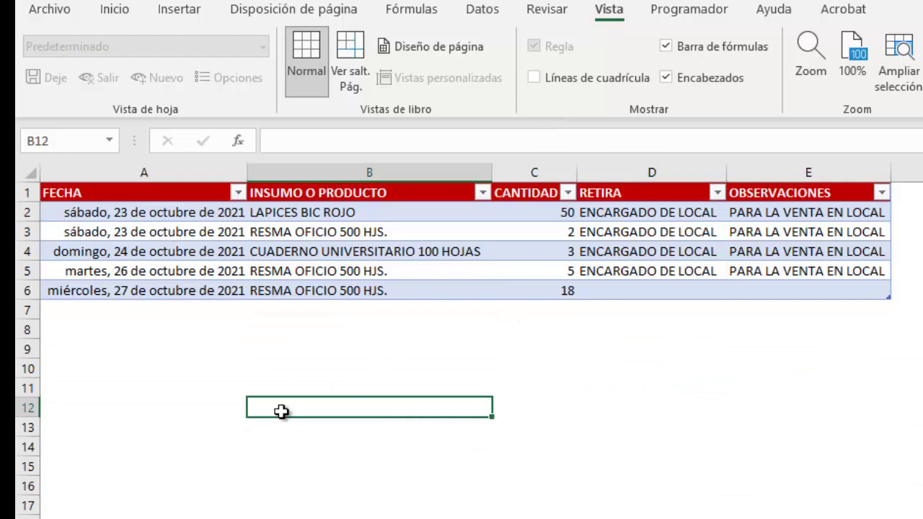
left_click_drag(136, 430, 135, 445)
left_click(557, 517)
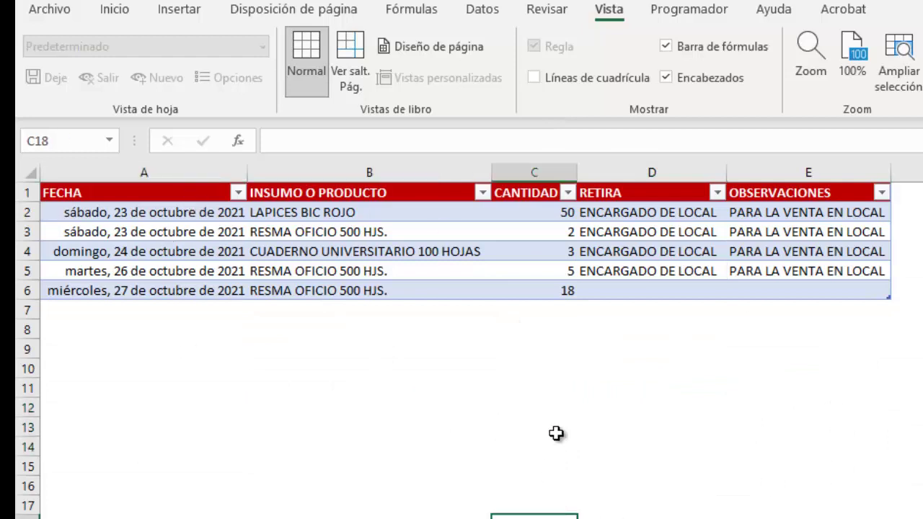
- Review the PRODUCTOS and INGRESOS sheets without gridlines, finishing on the PRODUCTOS sheet
left_click(562, 517)
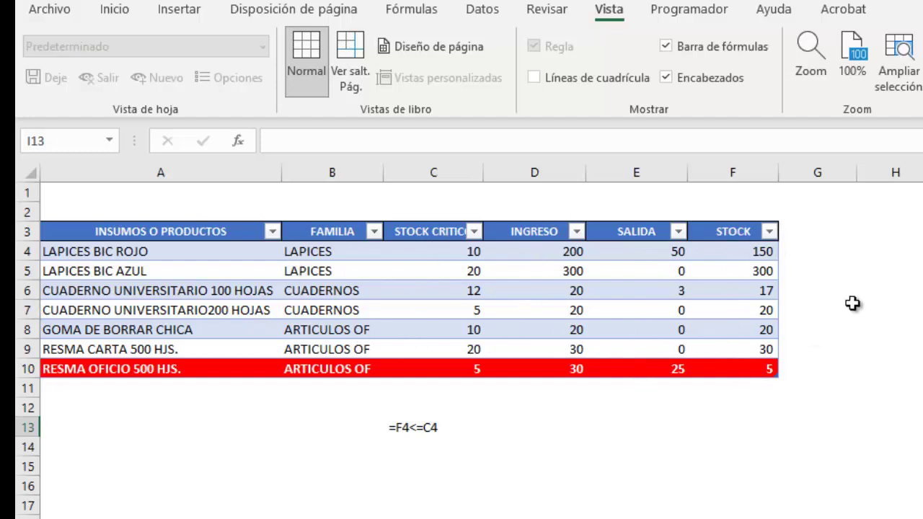
key("ctrl+Page_Down")
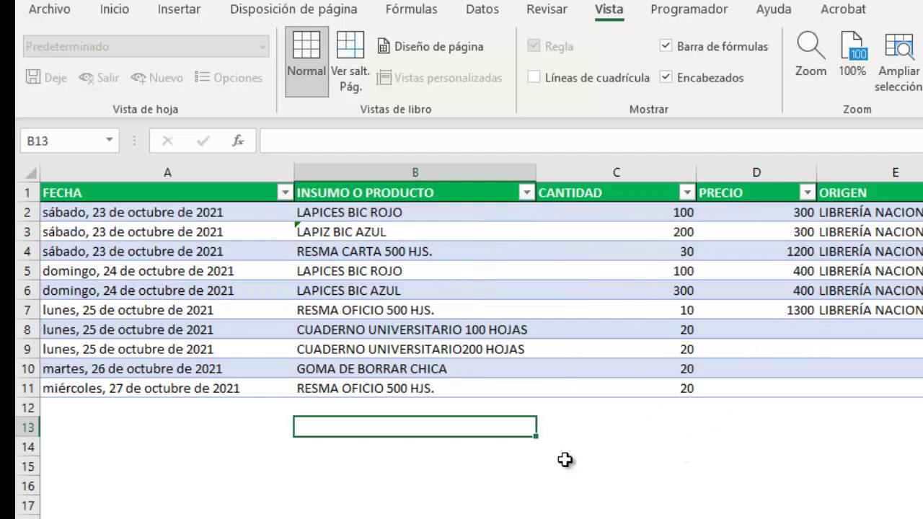
key("ctrl+Page_Up")
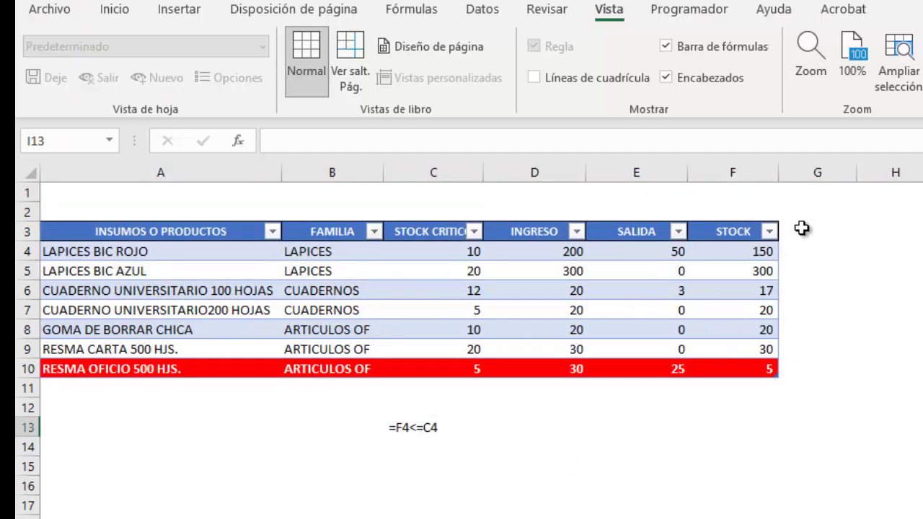